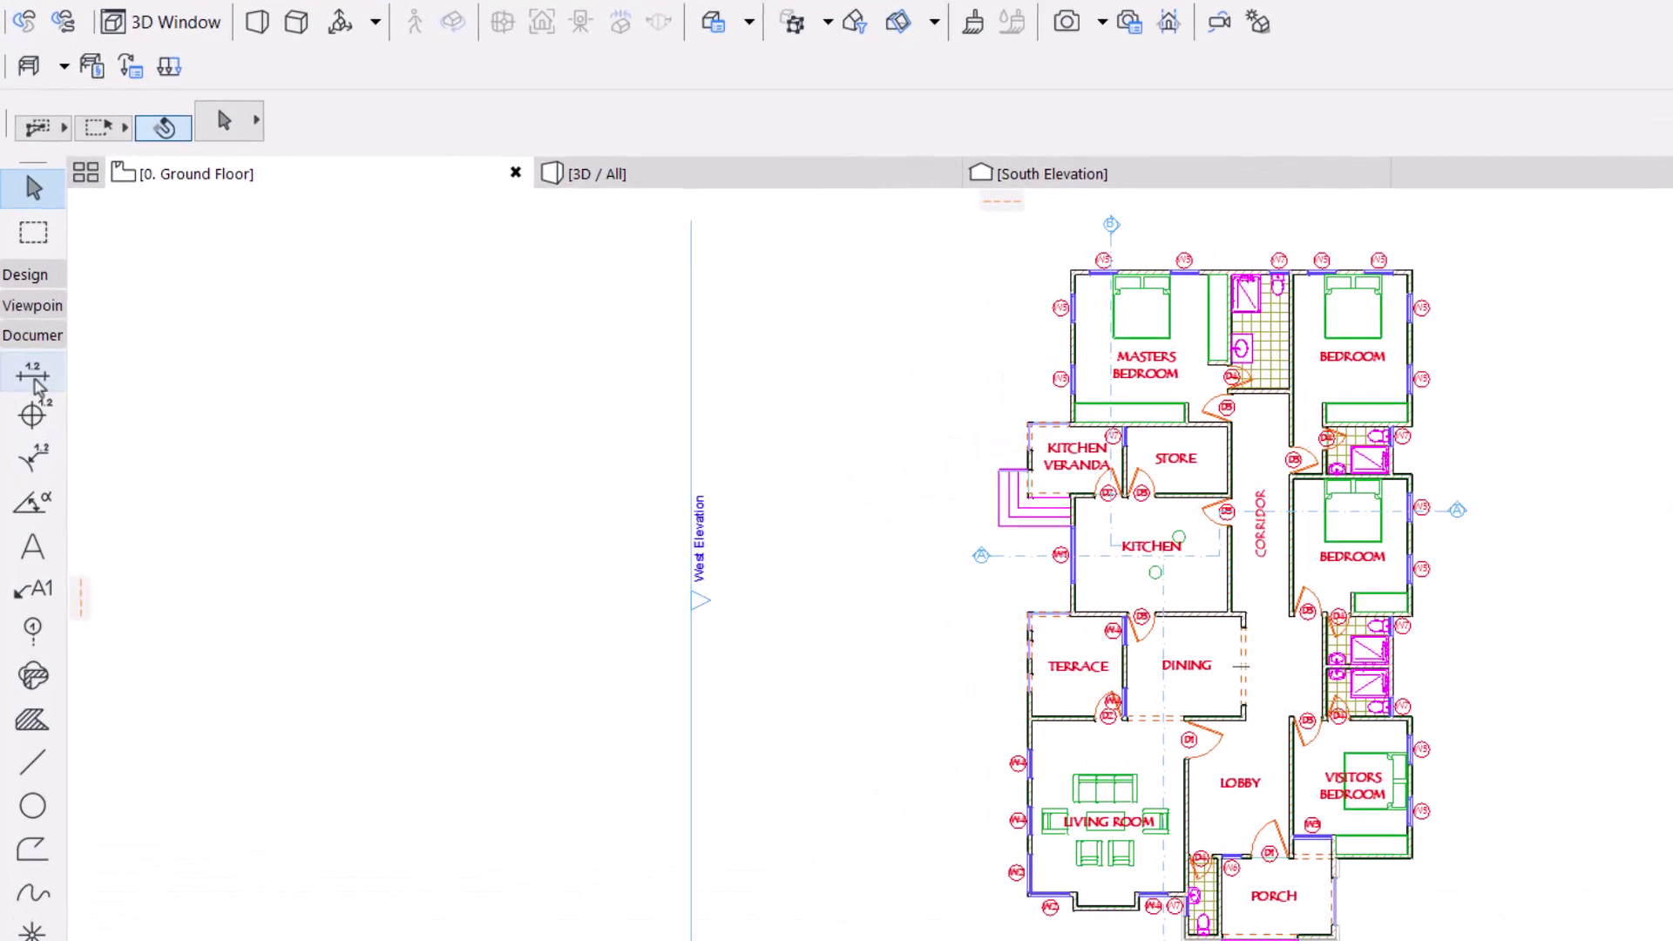
# Step: Activate the Dimension Tool in the Toolbox's Document group for linear dimensioning
pyautogui.click(32, 338)
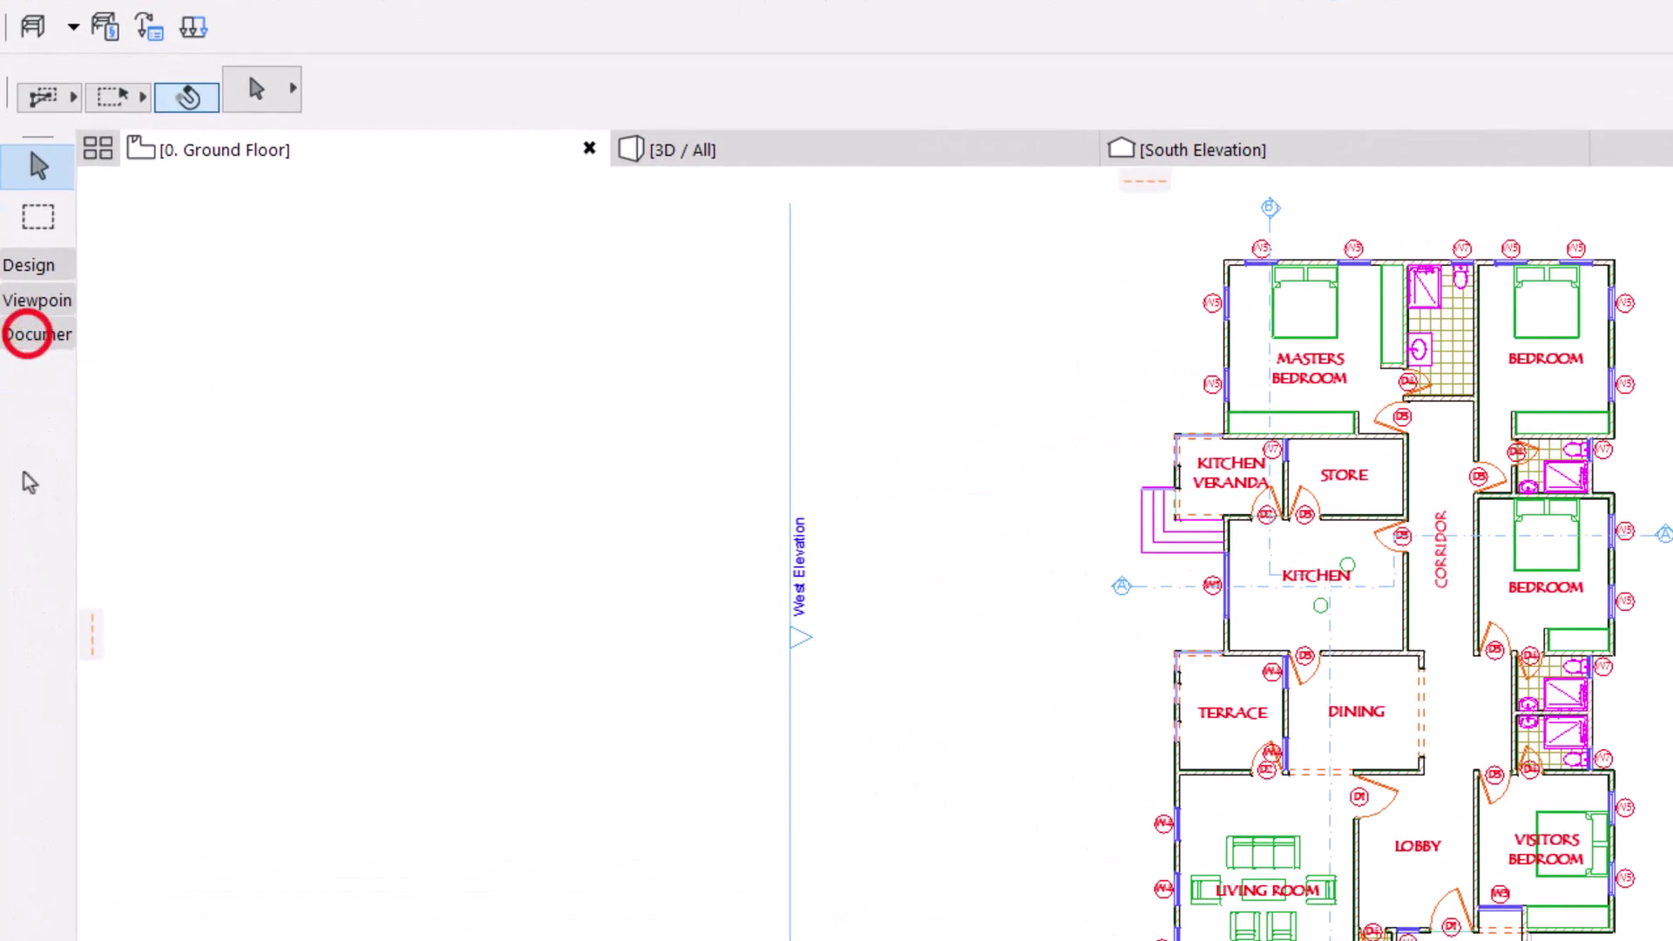
pyautogui.click(32, 336)
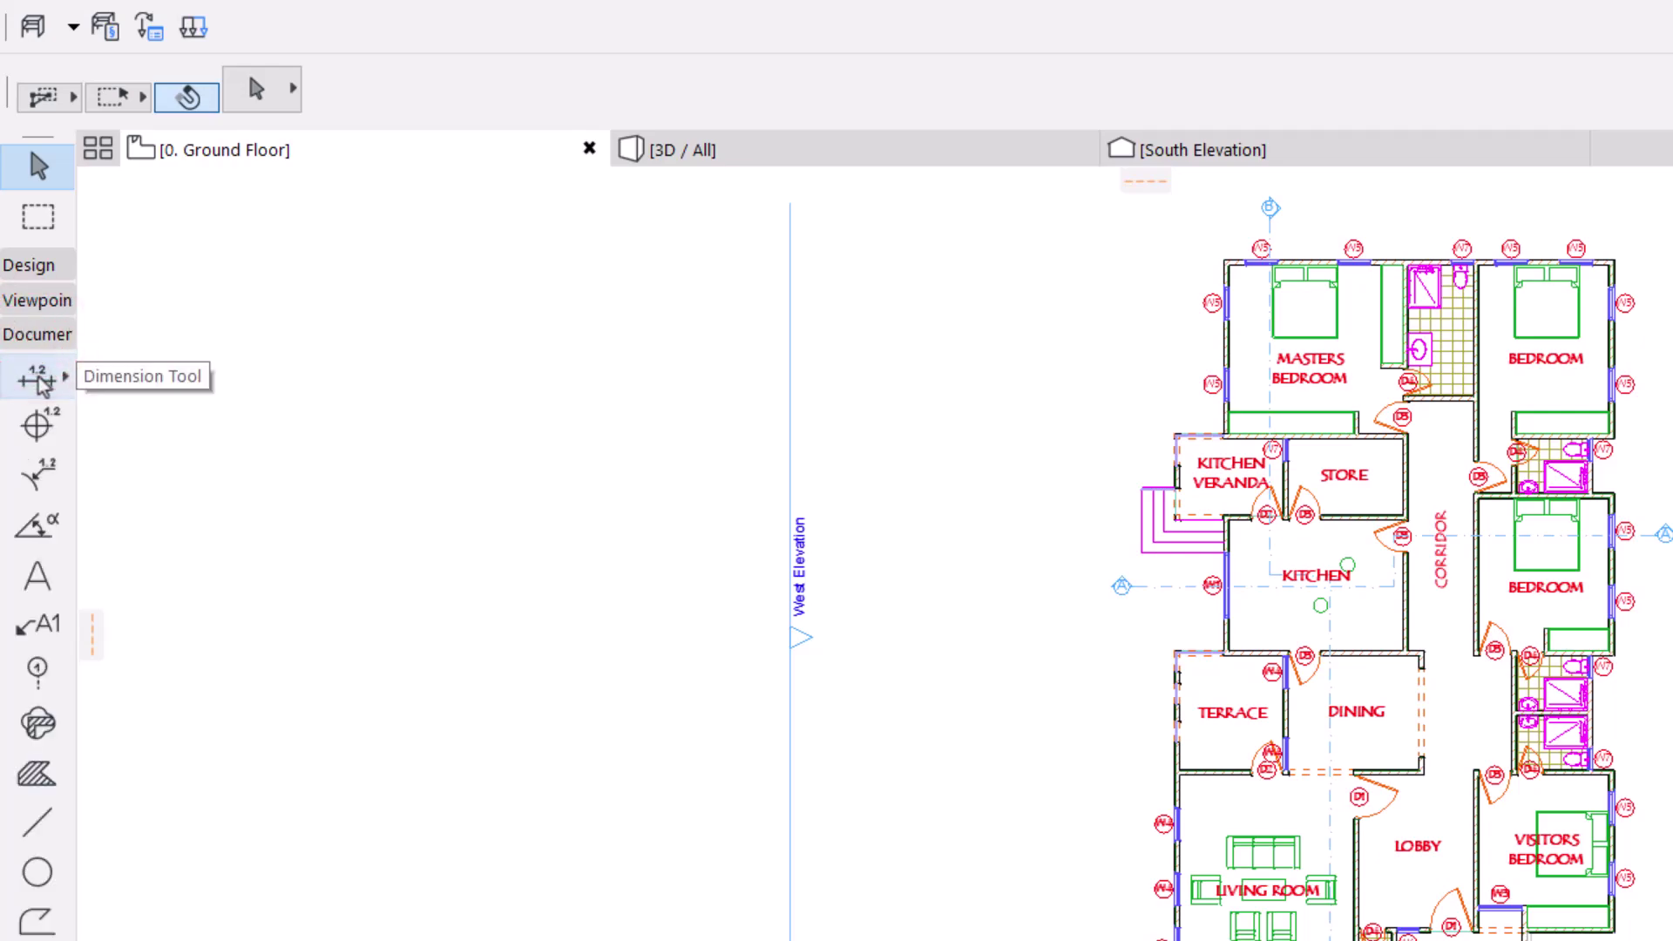
pyautogui.click(40, 380)
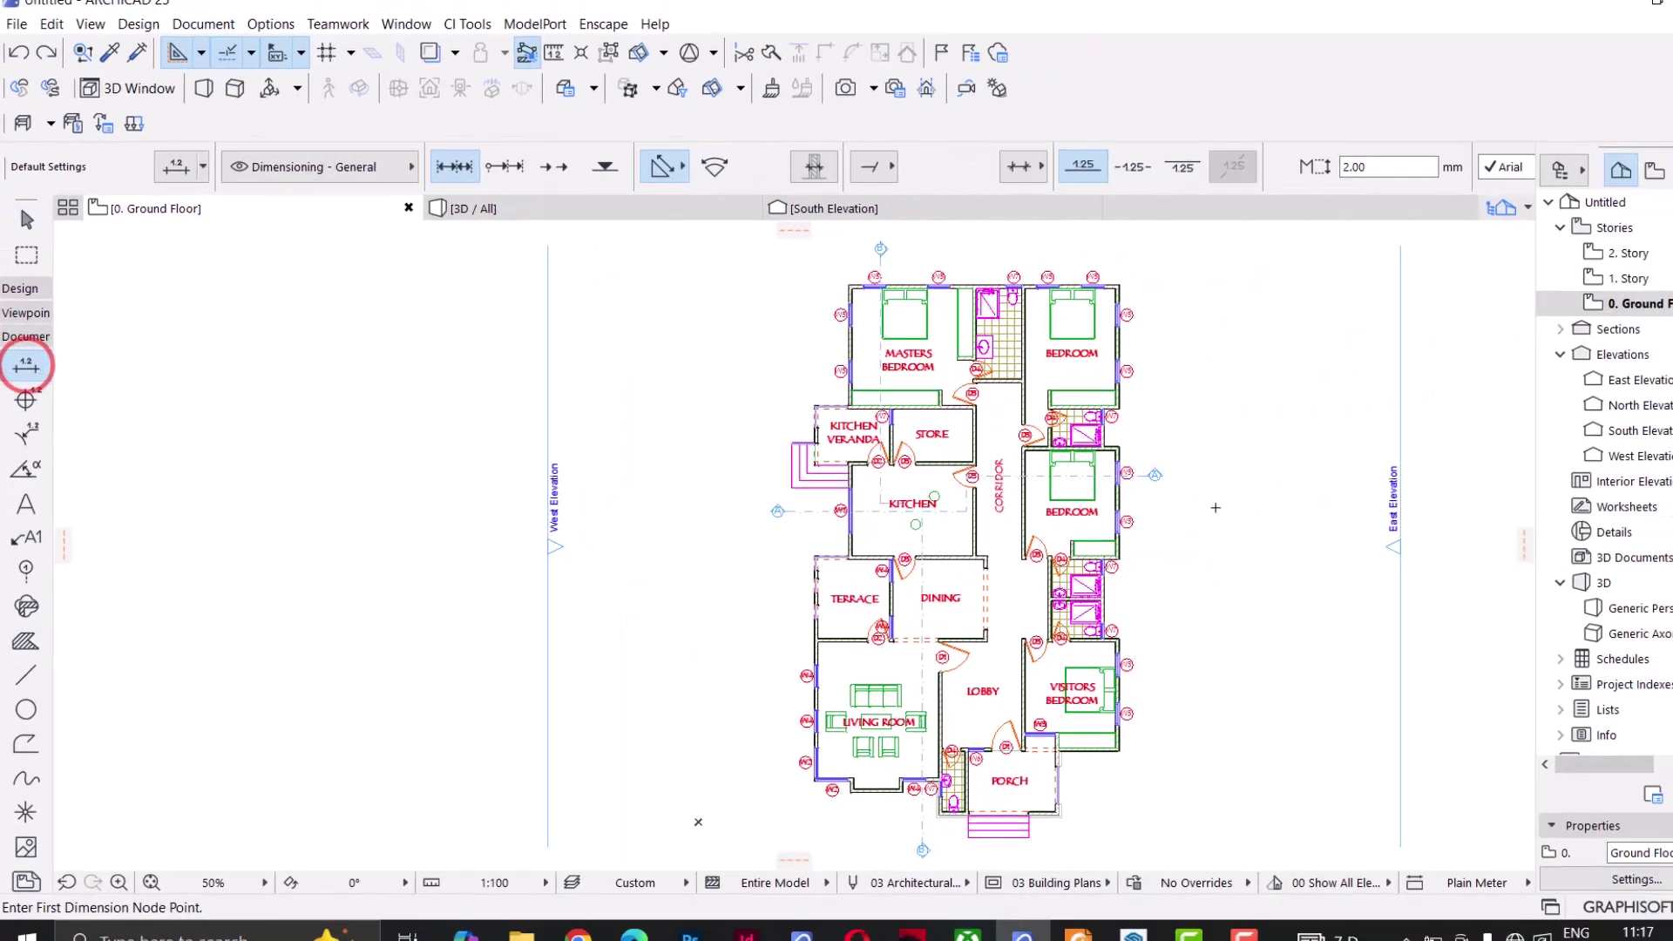
# Step: Dimension the right bedroom's outer wall between its top and bottom corners, placing the 4.950 line beside it
pyautogui.scroll(5, 1124, 523)
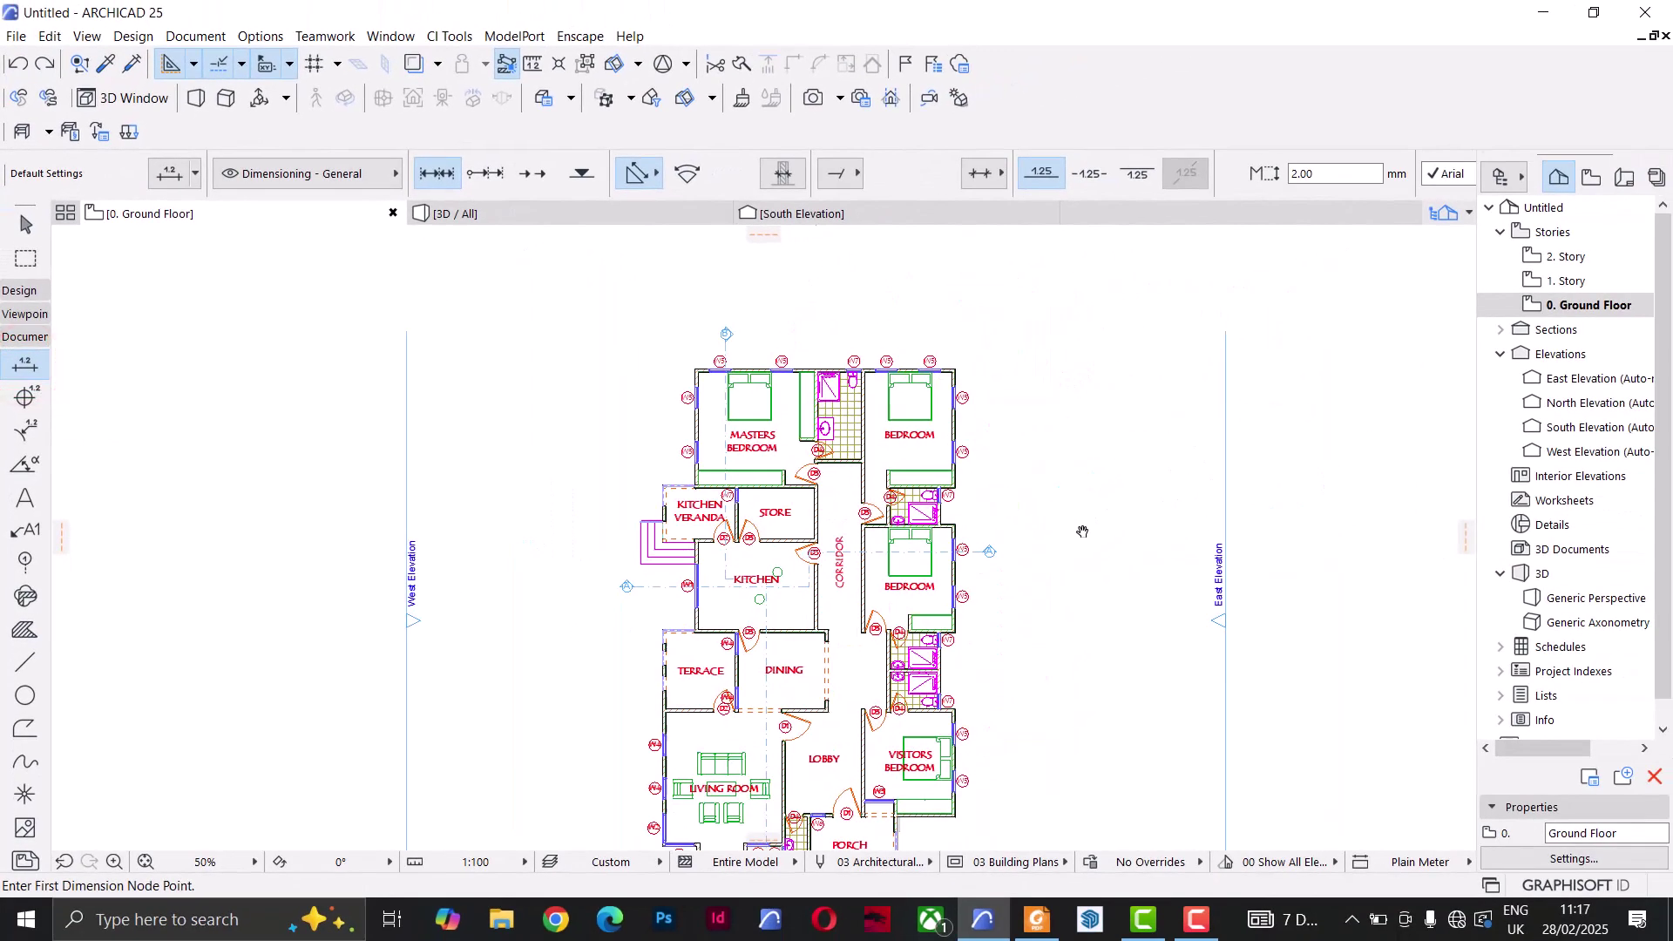
pyautogui.scroll(4, 975, 346)
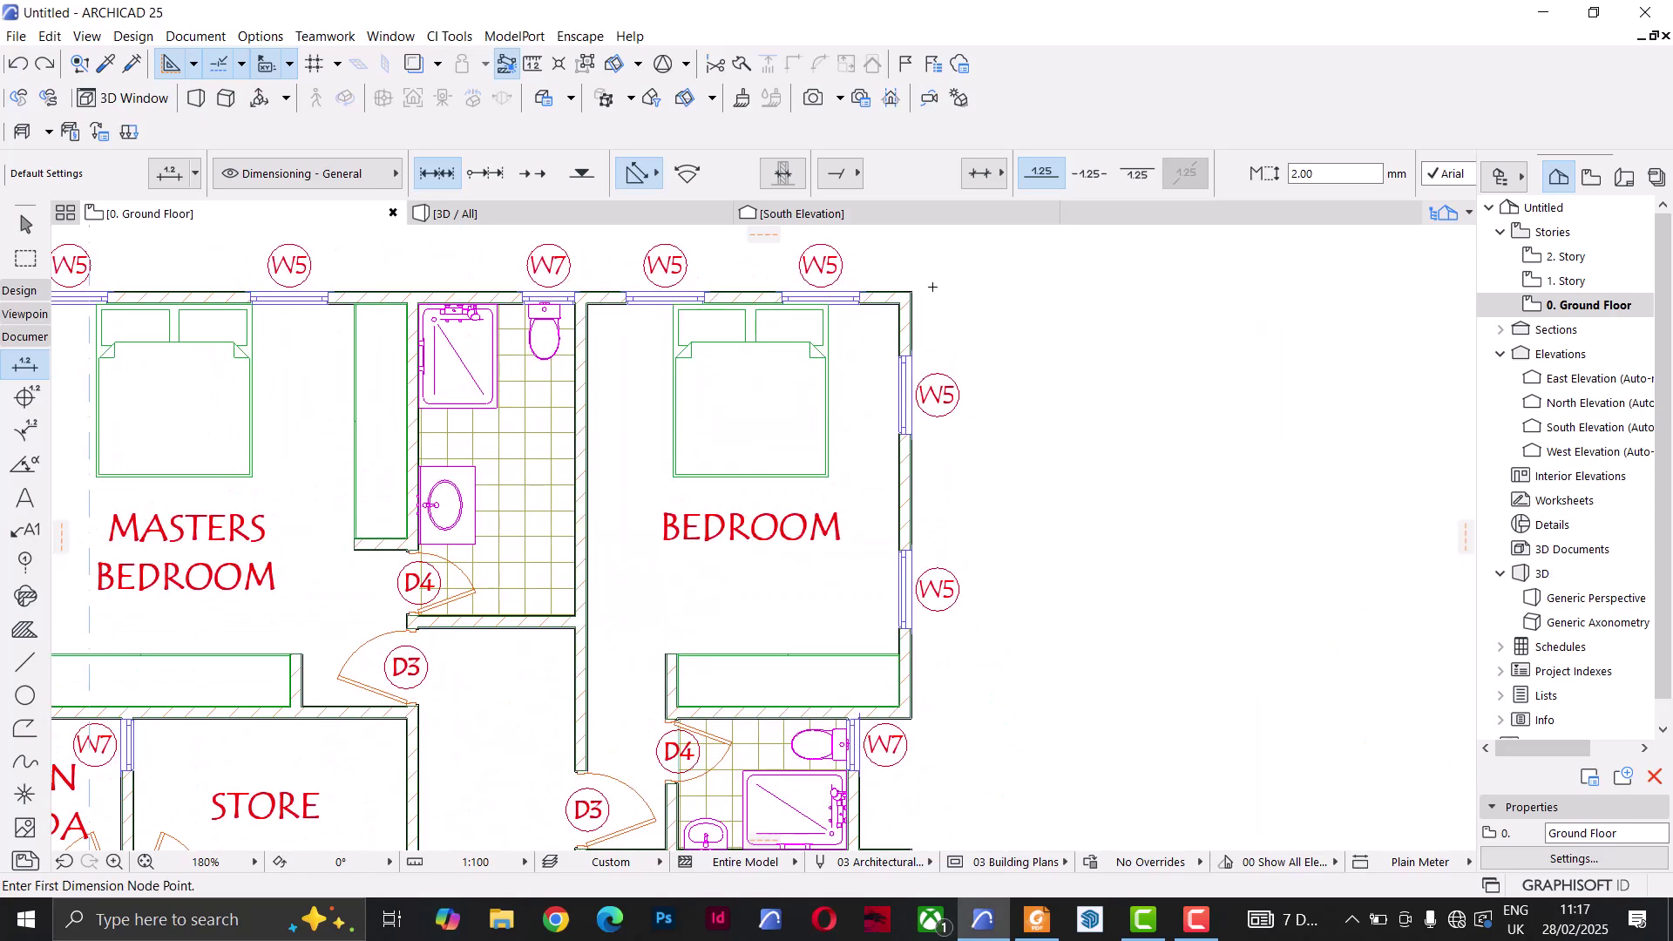
pyautogui.scroll(5, 927, 273)
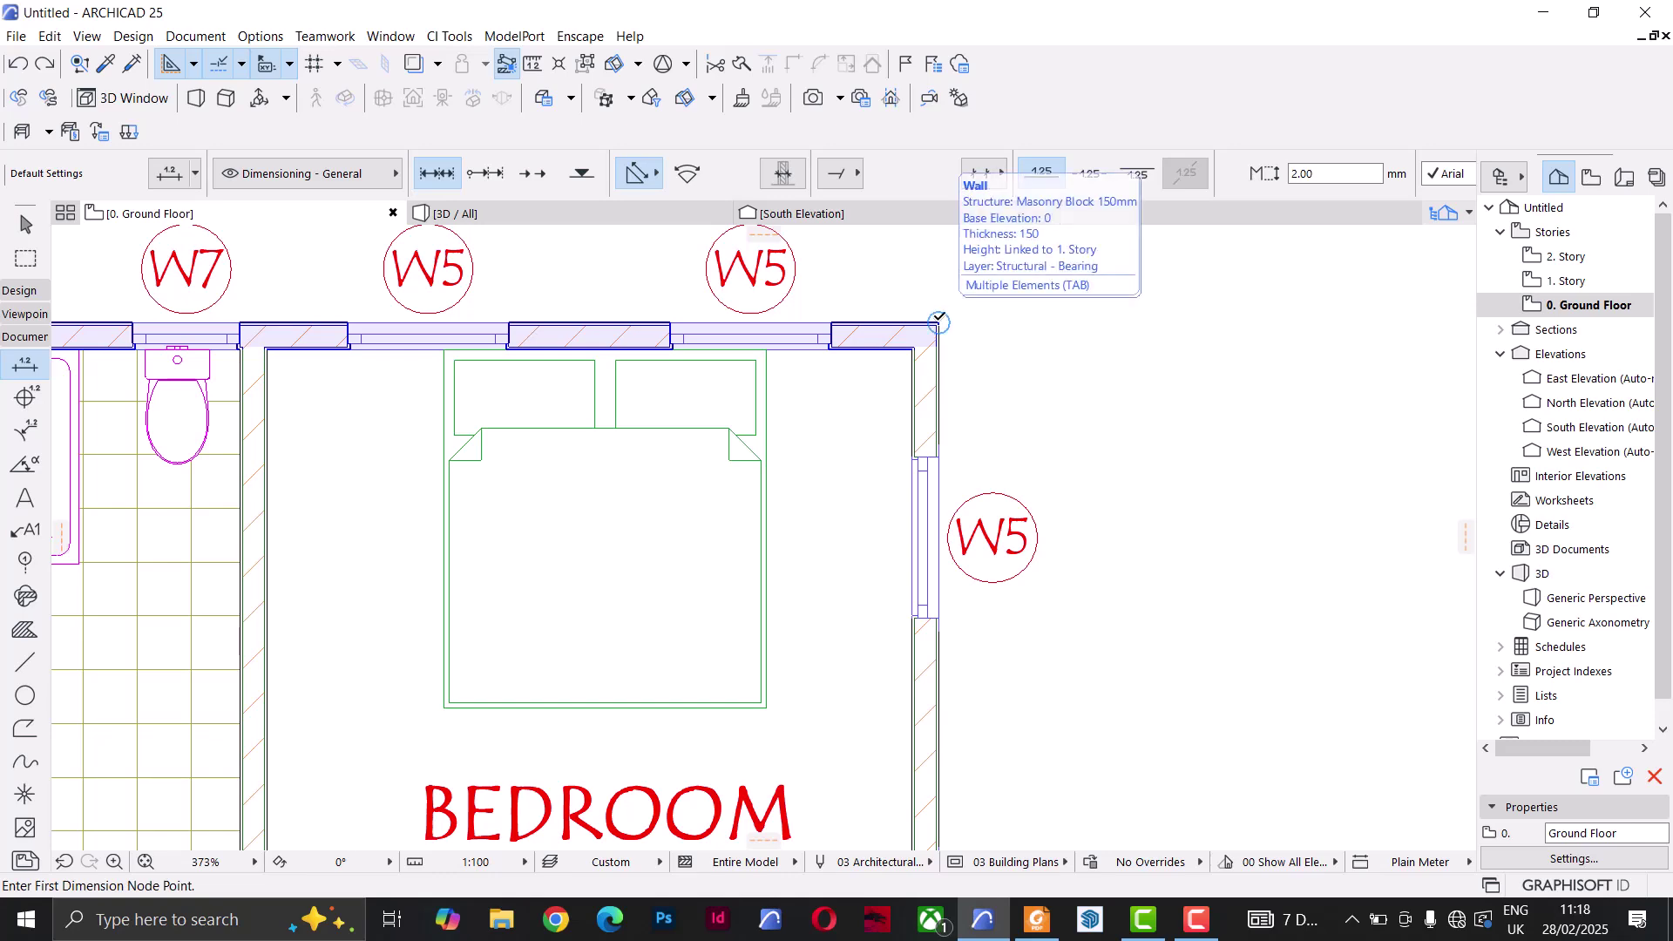
pyautogui.click(939, 321)
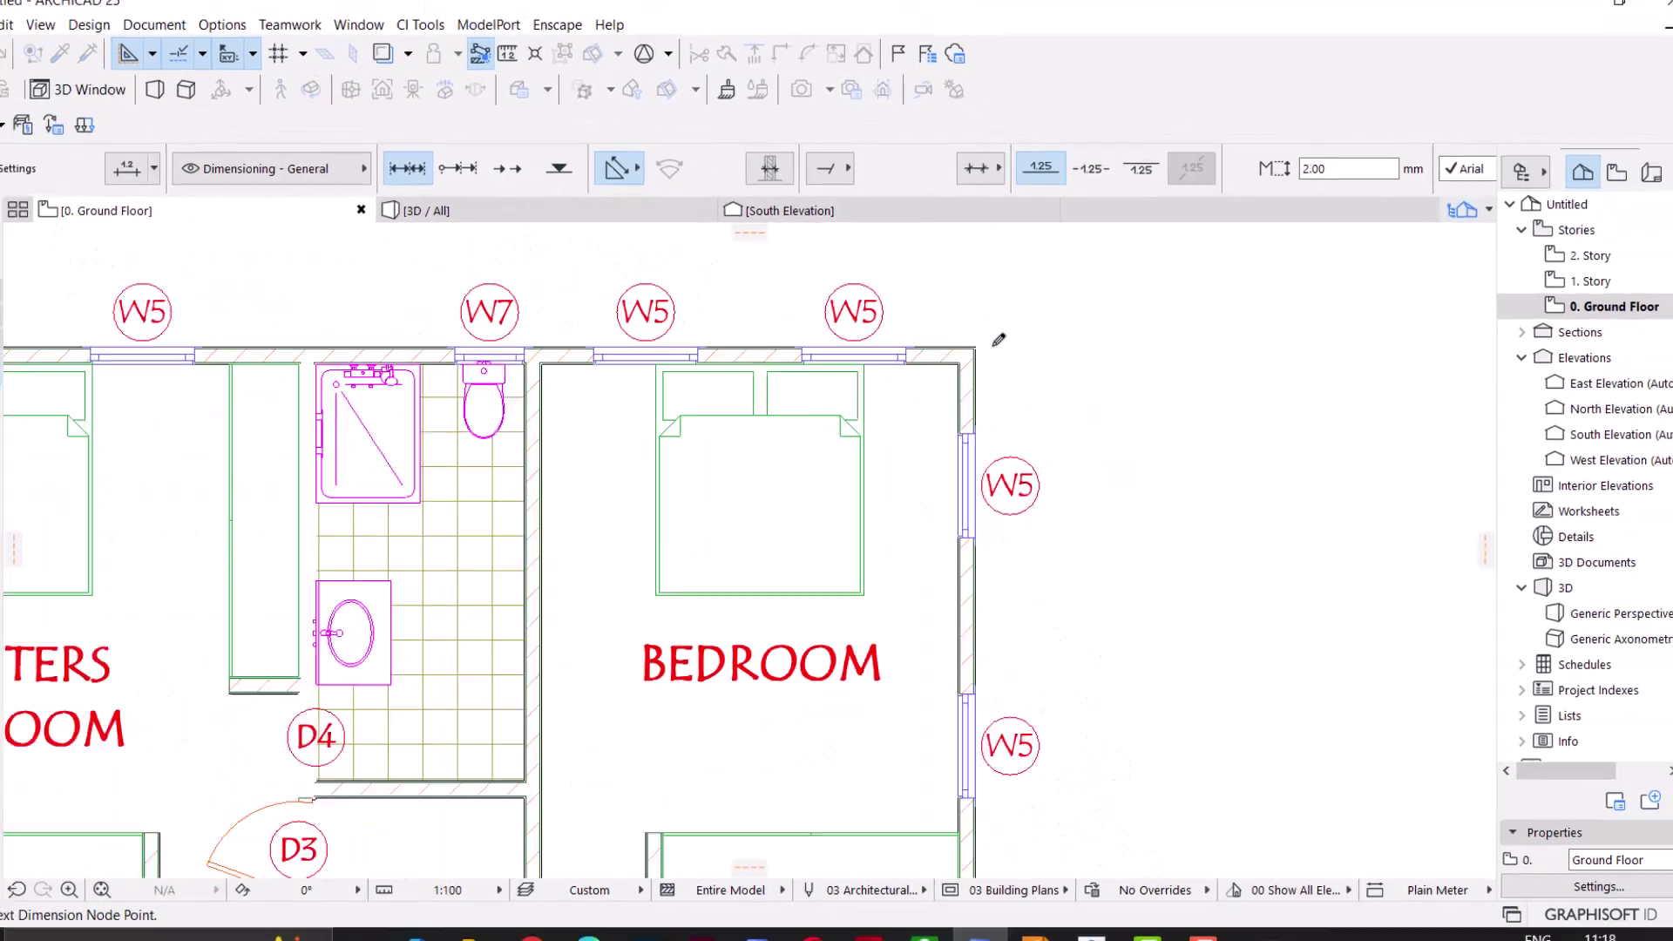
pyautogui.scroll(-3, 998, 339)
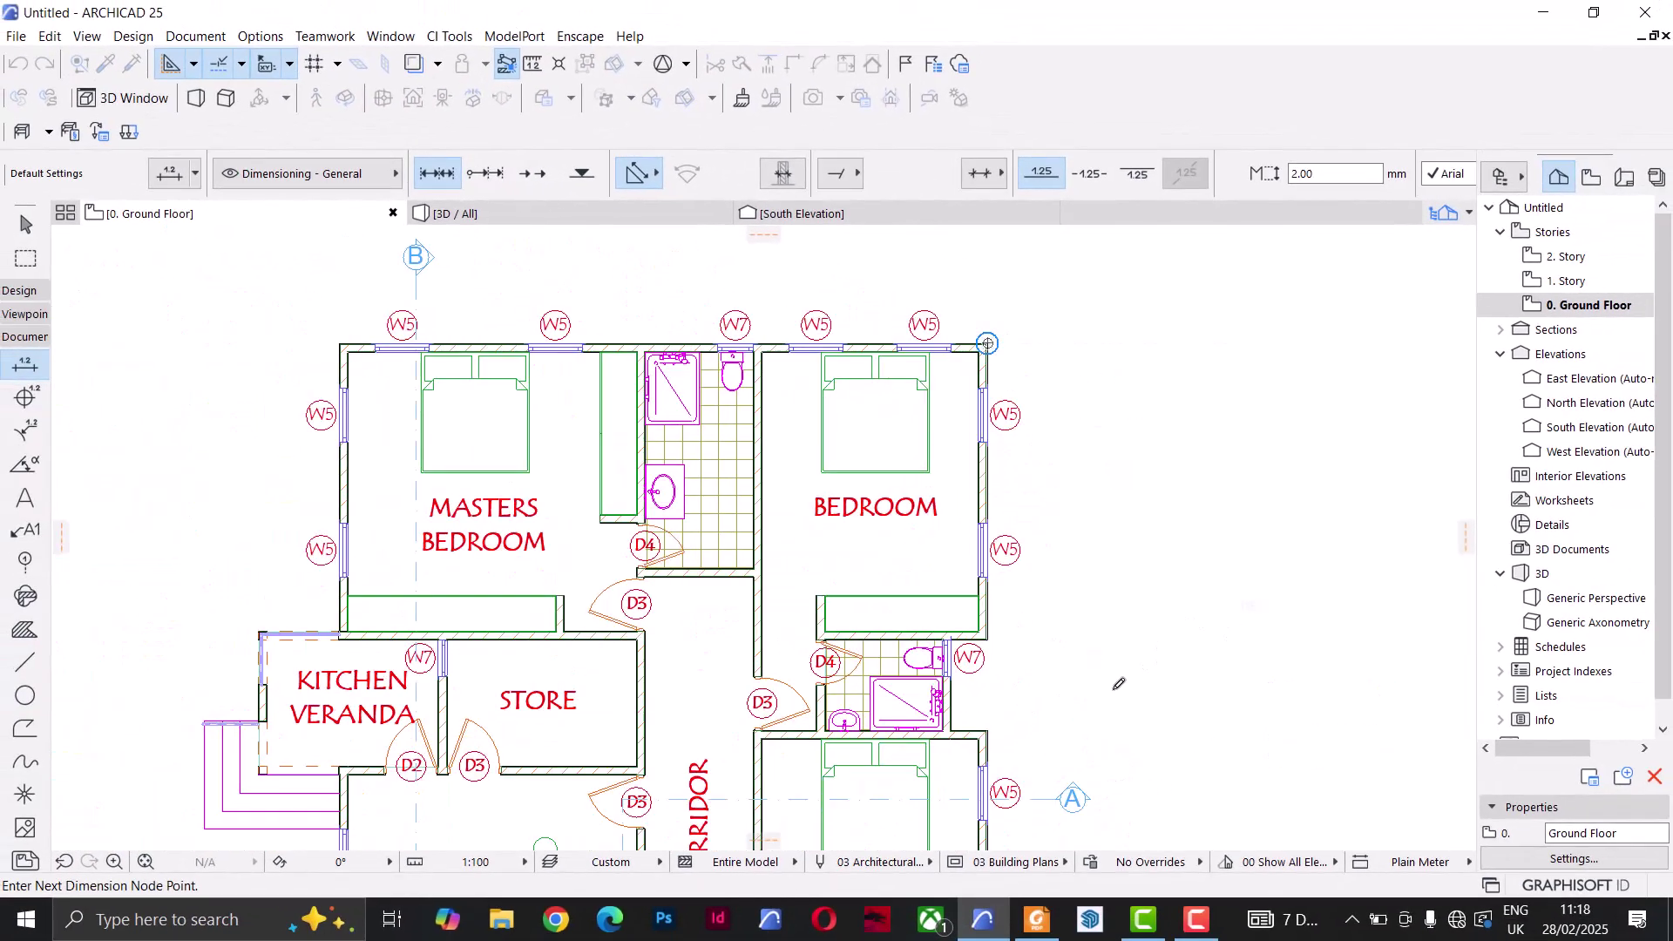
pyautogui.scroll(5, 1089, 680)
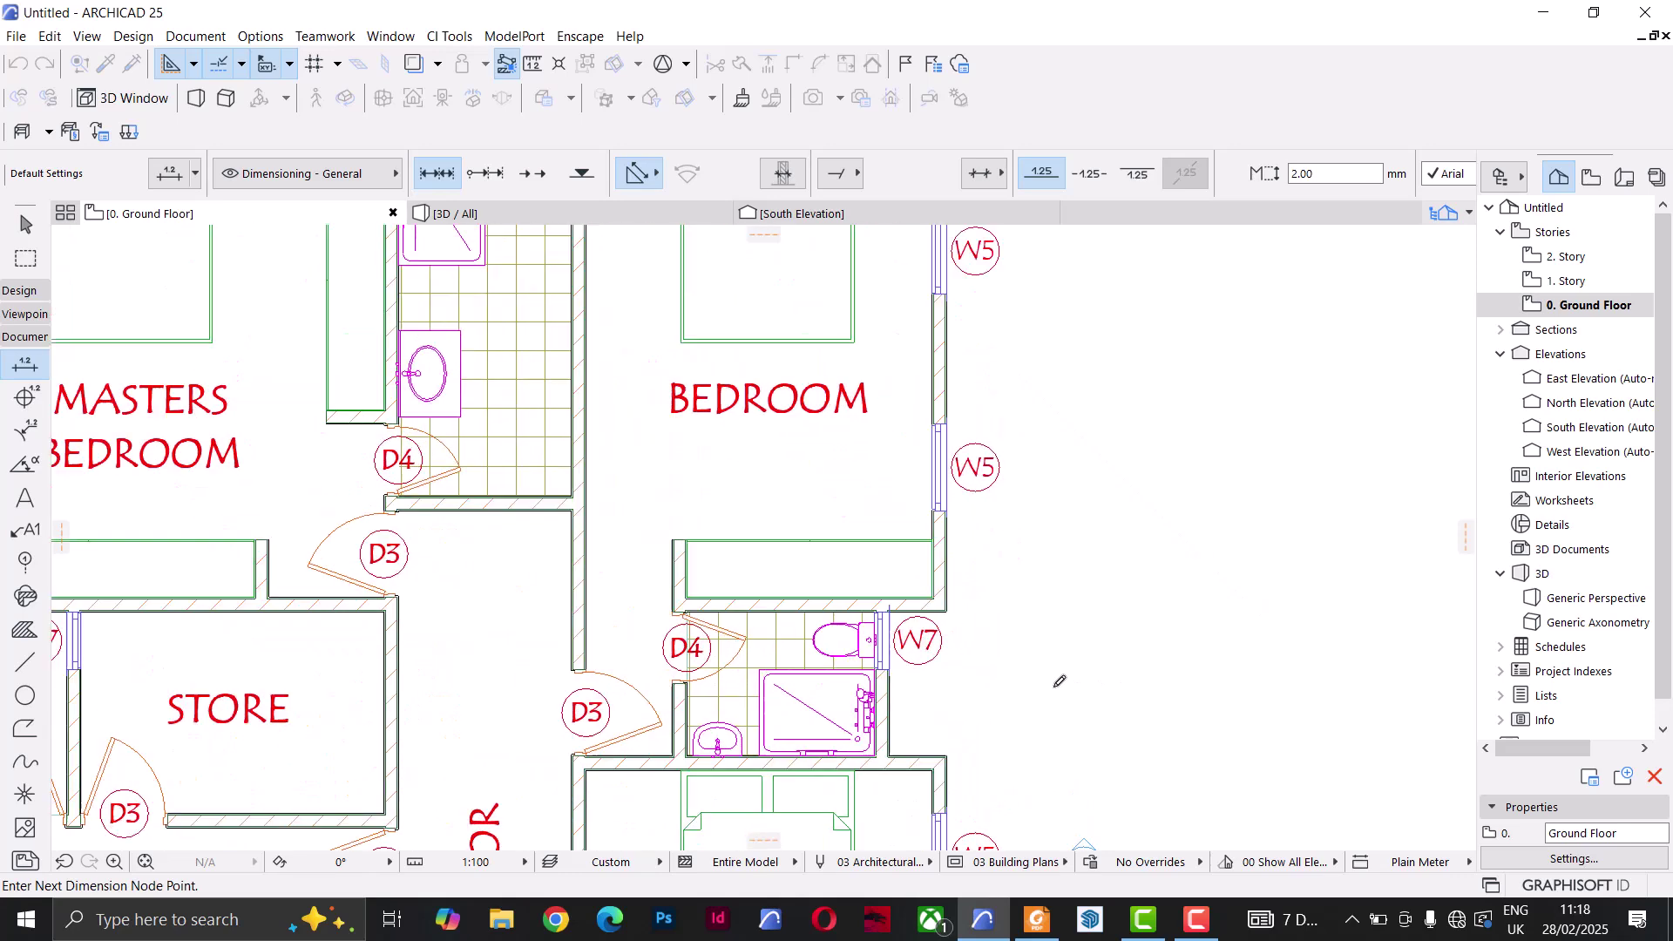
pyautogui.click(888, 569)
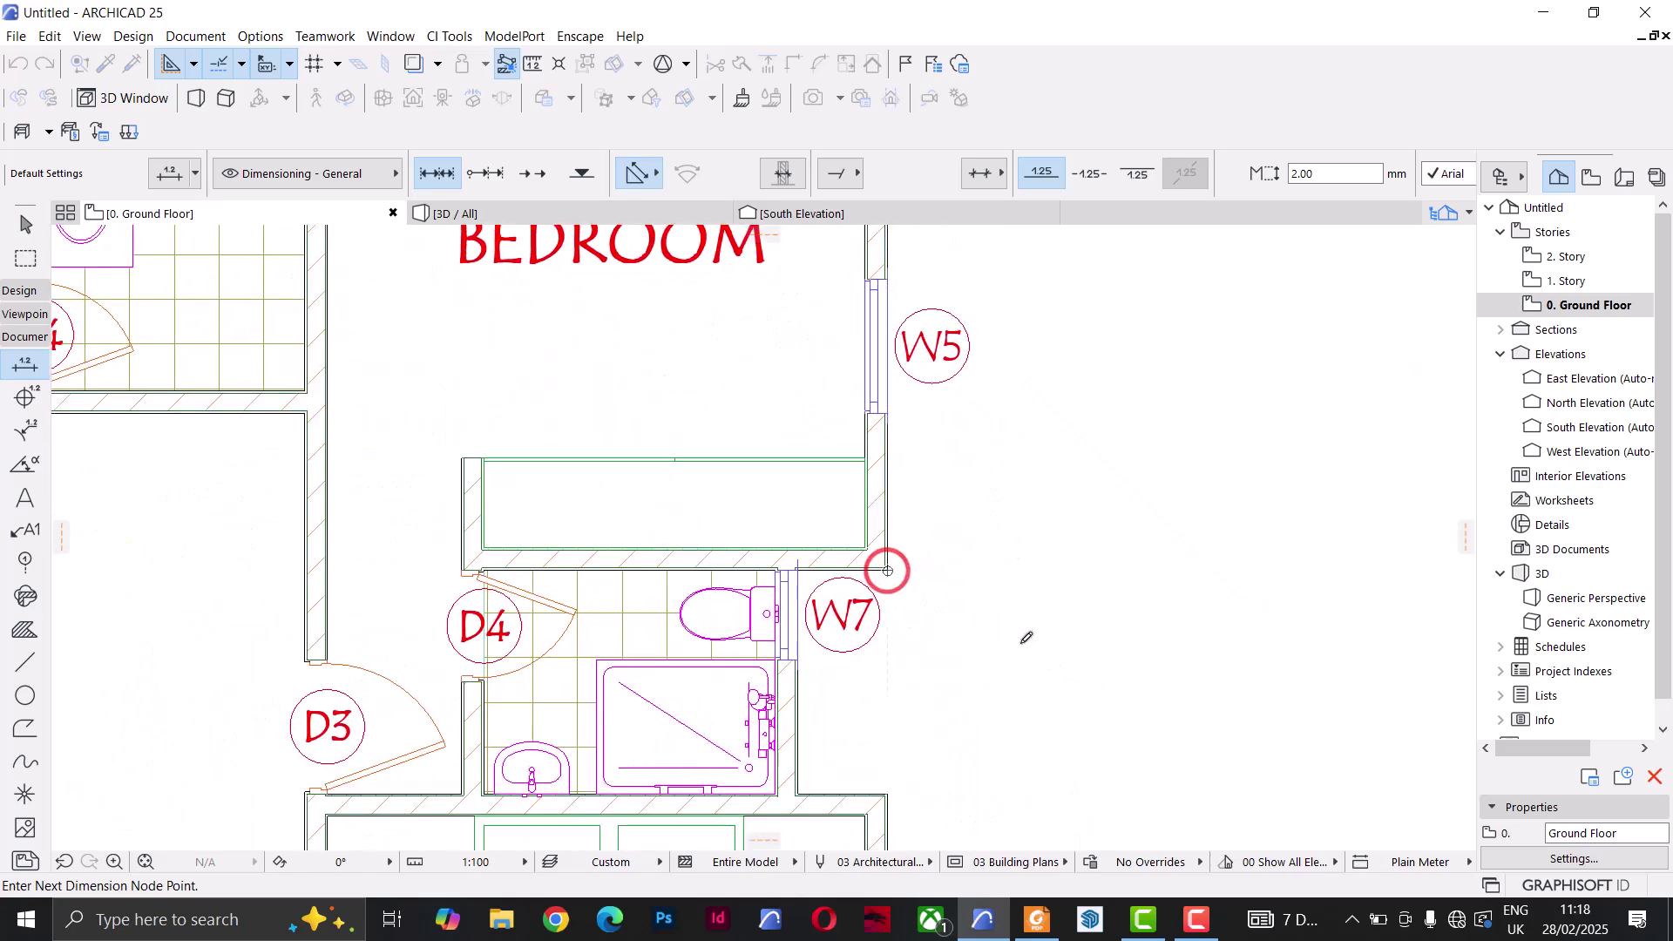
pyautogui.scroll(-3, 1024, 635)
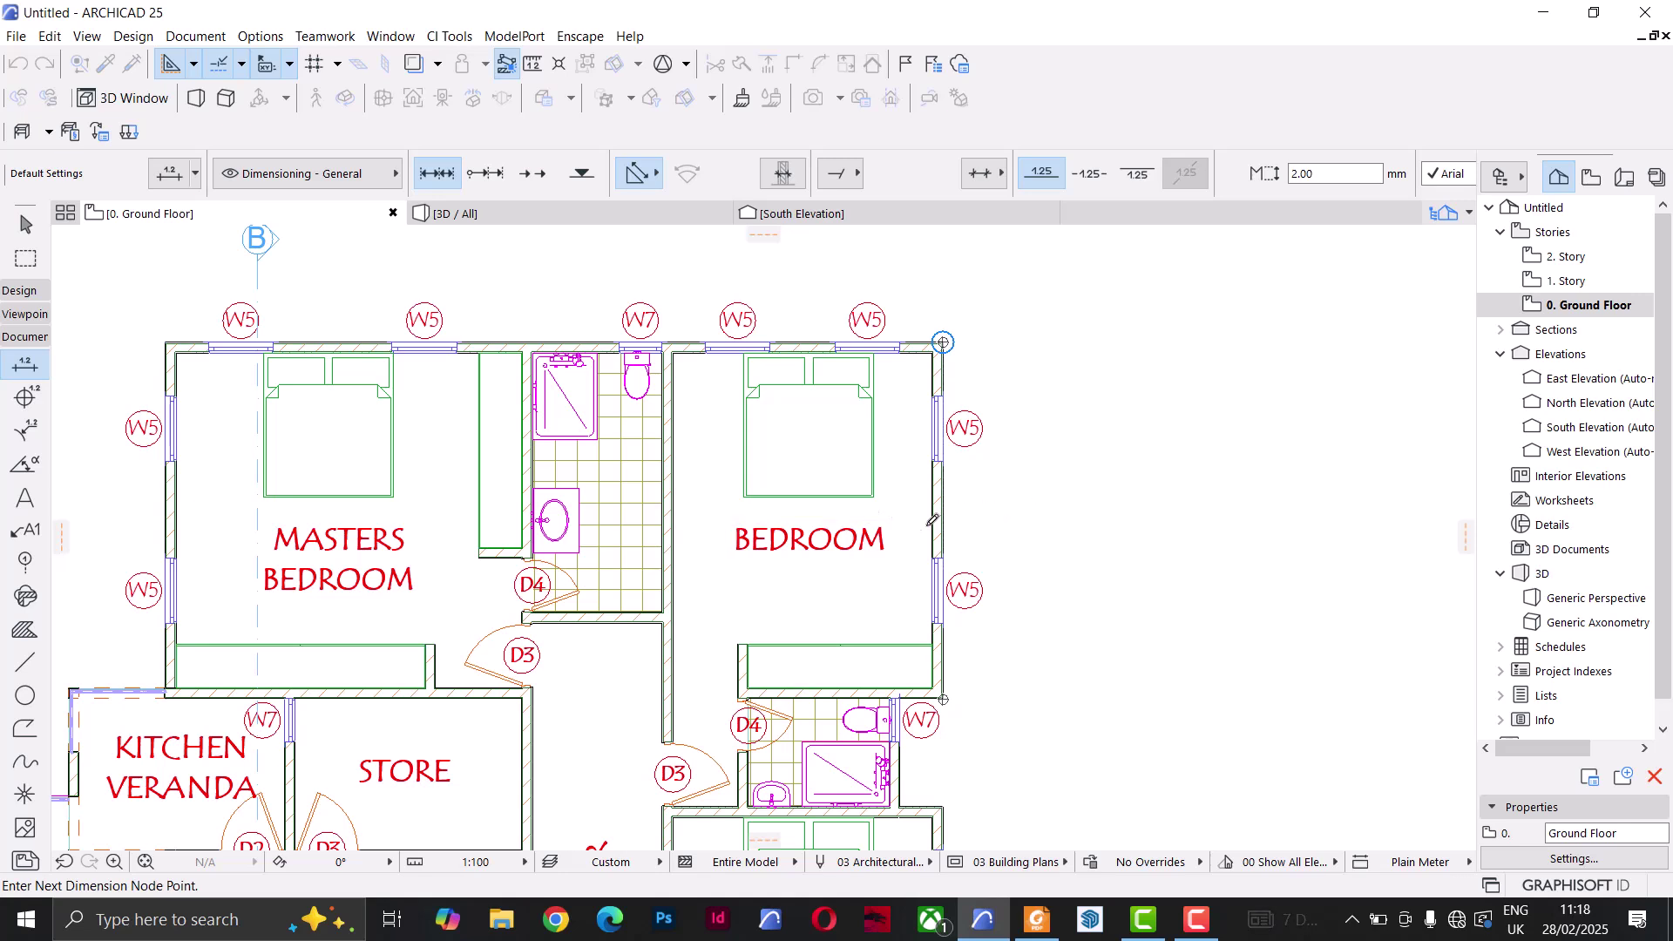
pyautogui.doubleClick(1012, 514)
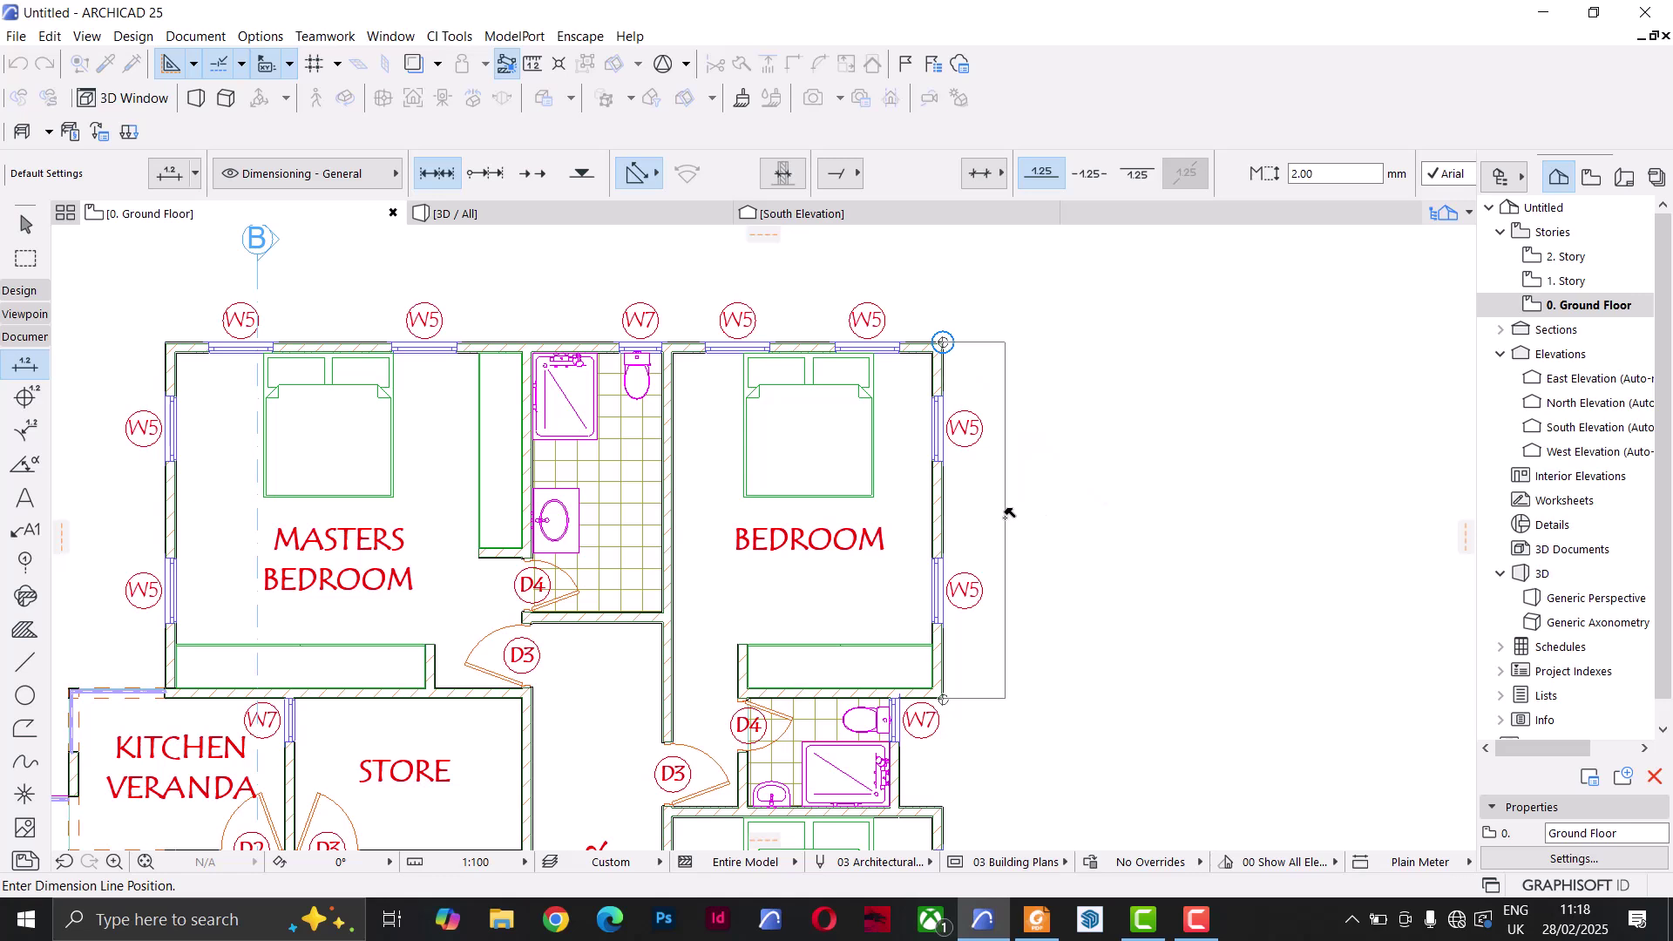
pyautogui.click(1009, 515)
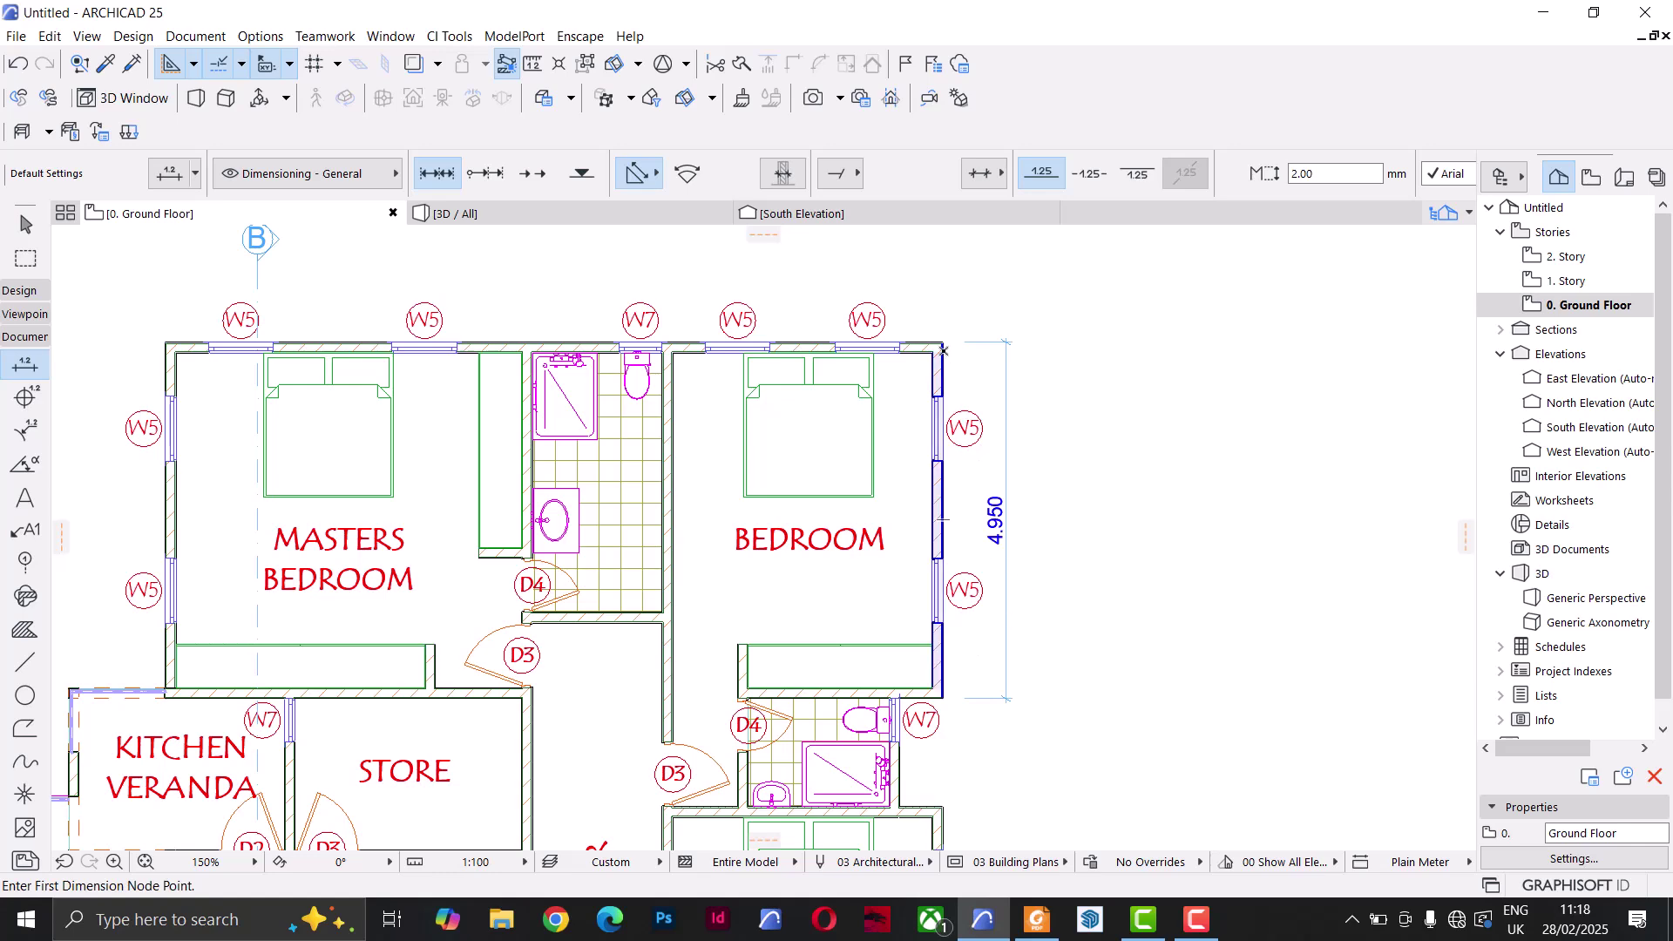
pyautogui.scroll(3, 943, 350)
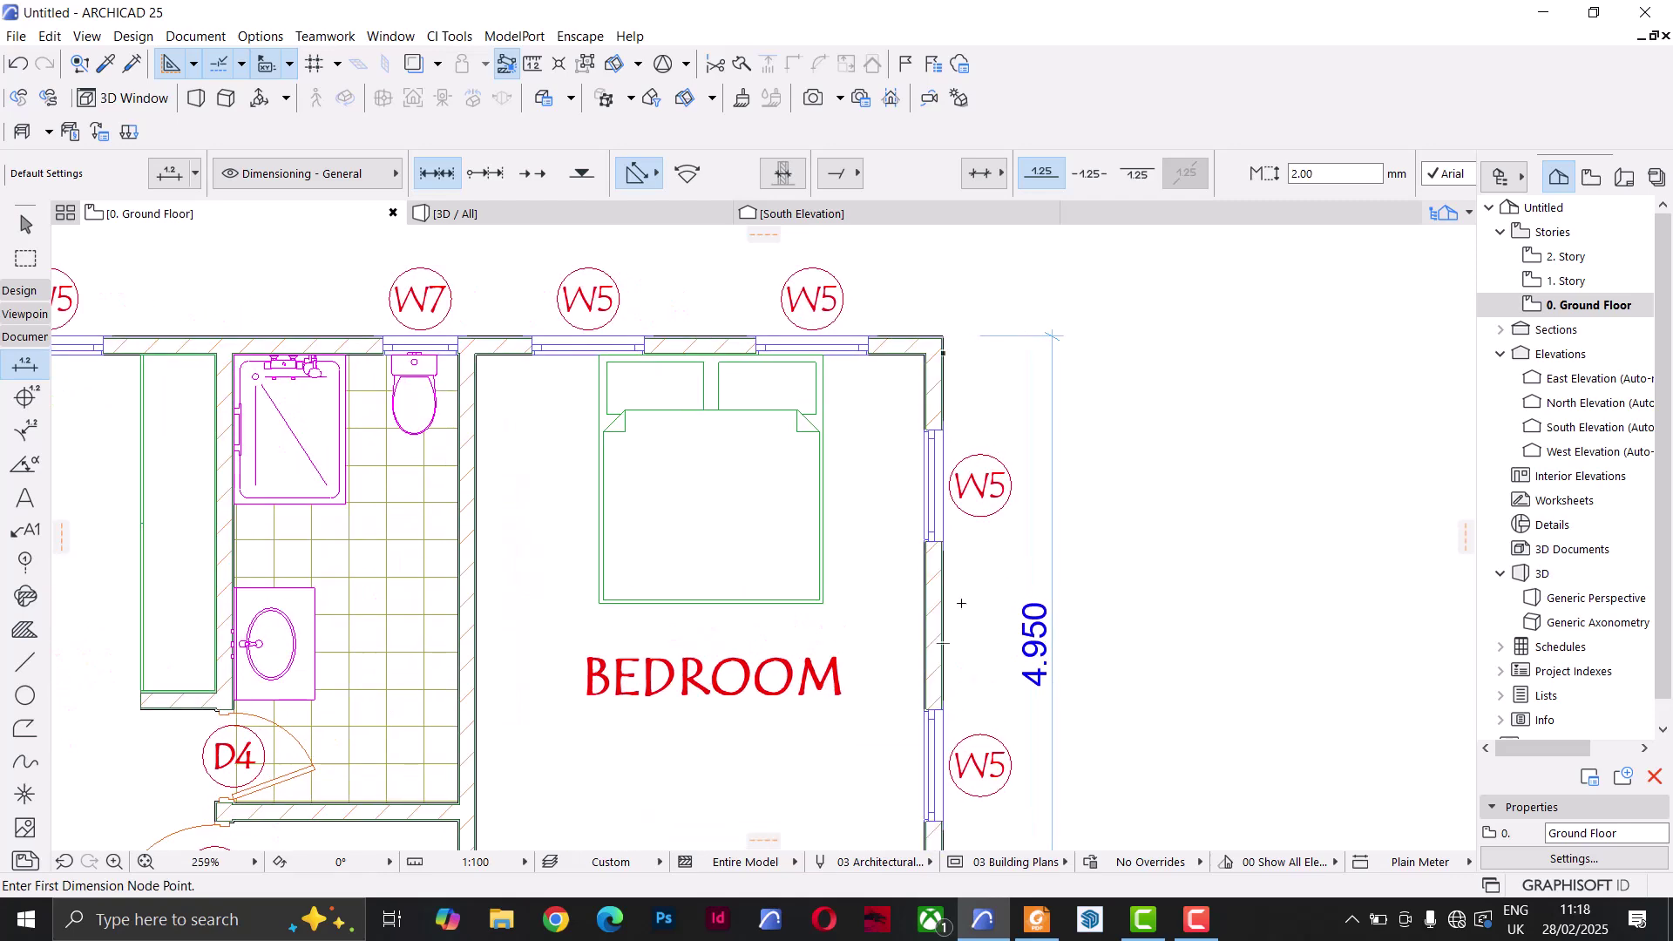
# Step: Start a second chain at the bedroom's top corner and the W5 window's top and lower edges
pyautogui.scroll(2, 948, 379)
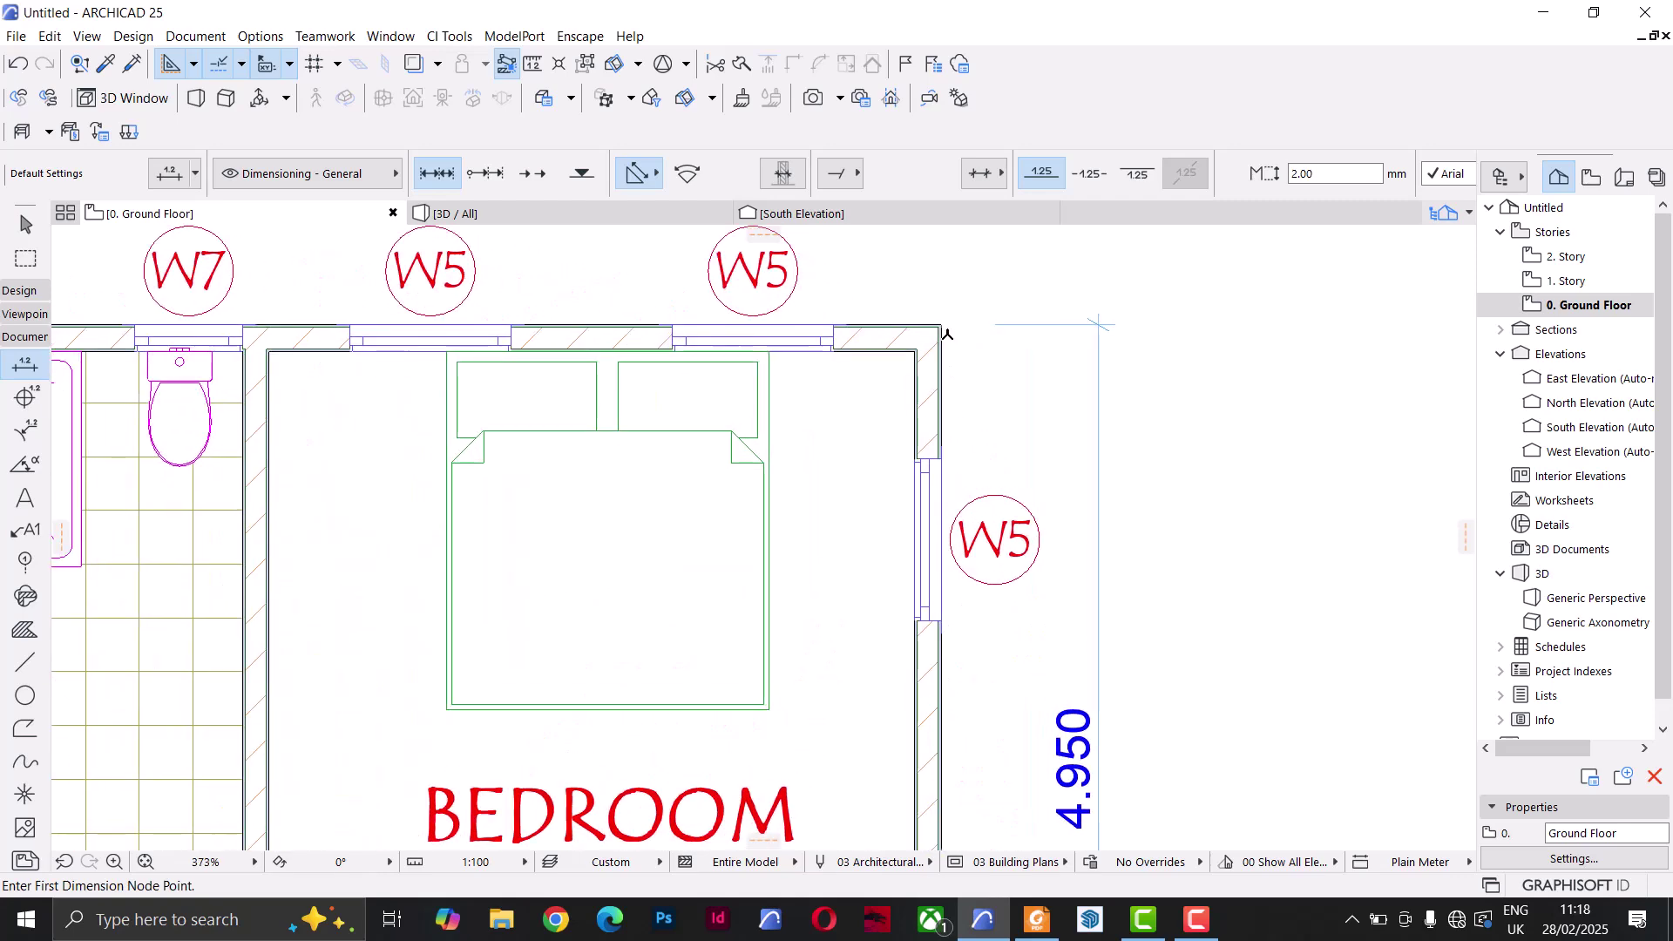
pyautogui.click(941, 324)
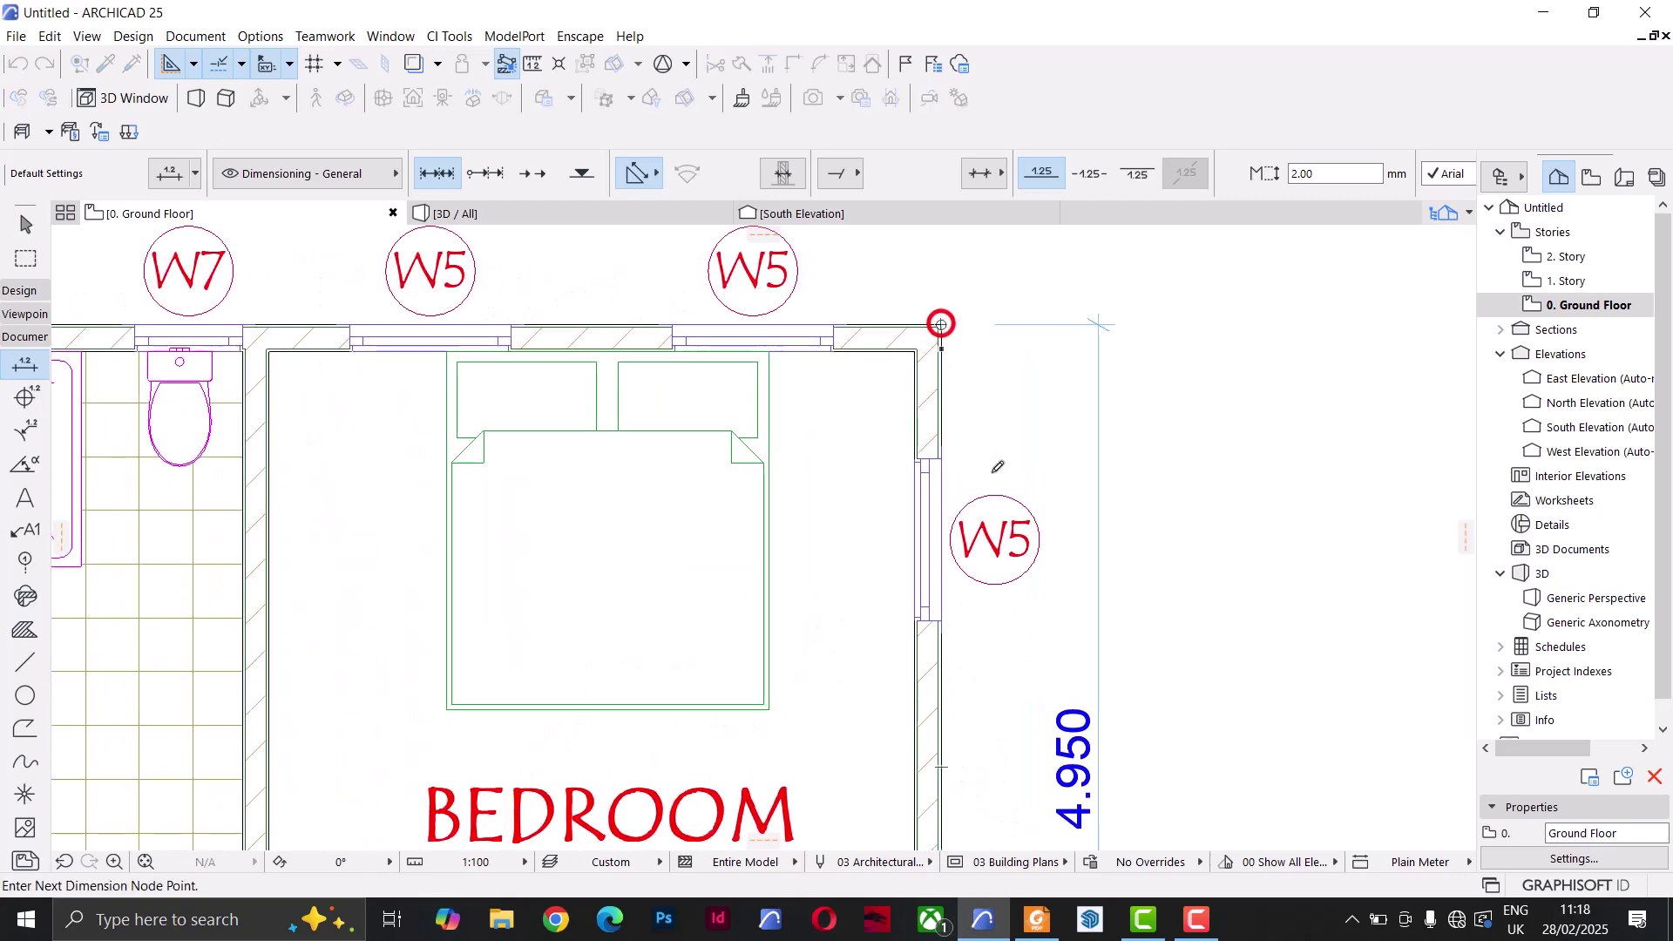
pyautogui.click(941, 459)
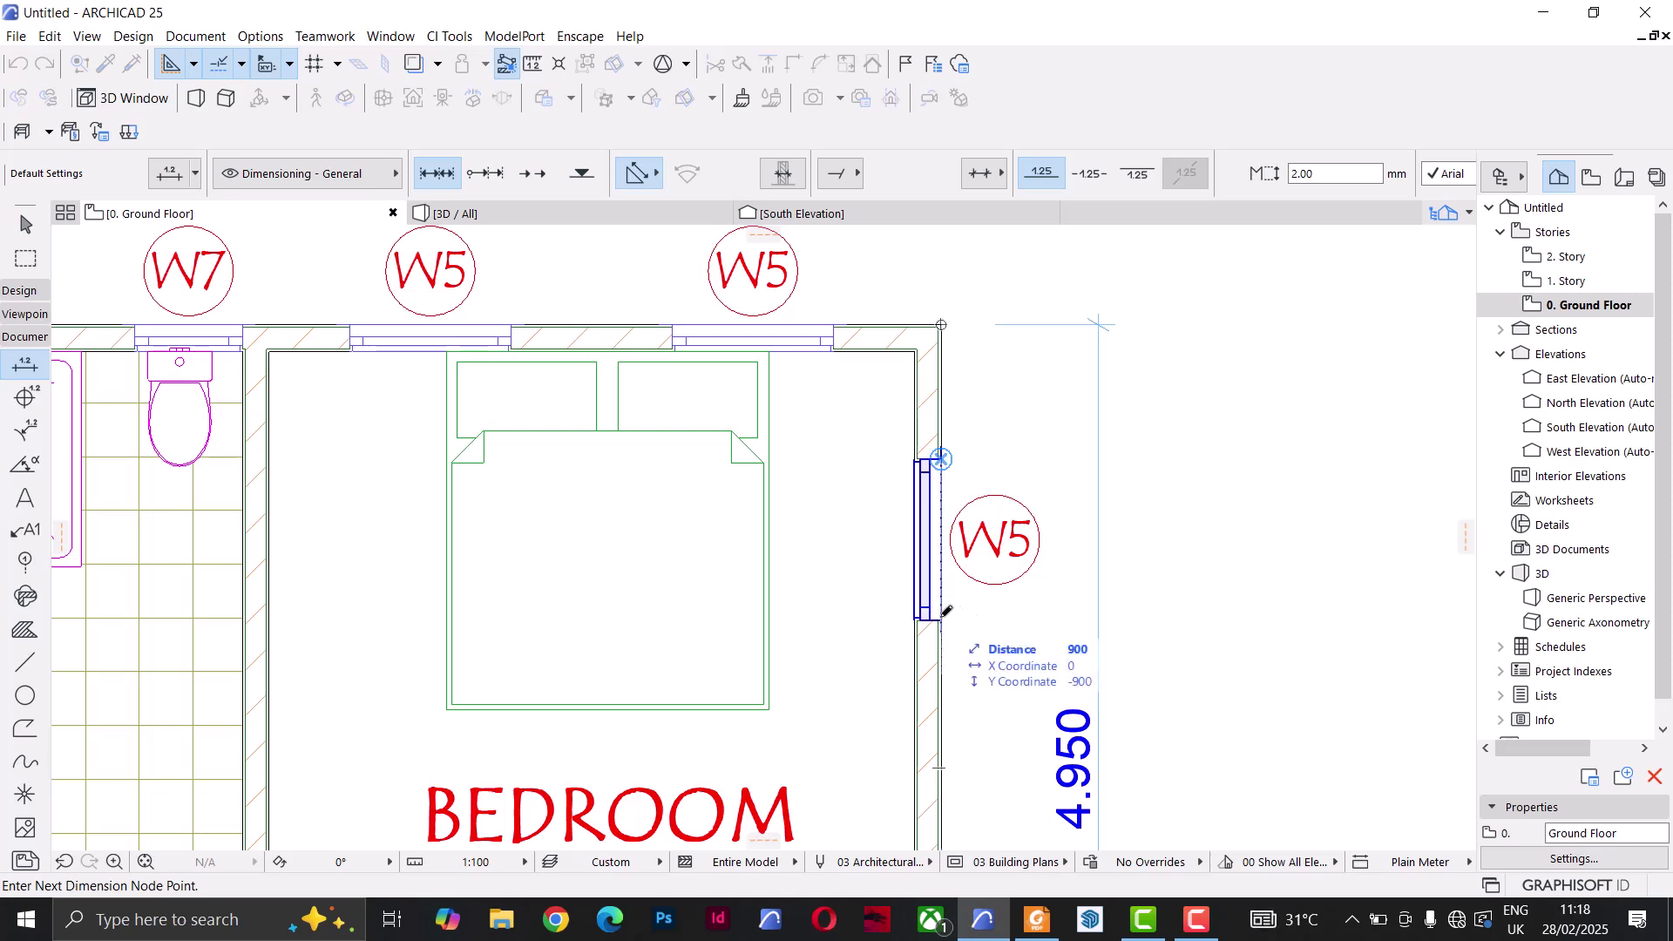
pyautogui.scroll(2, 924, 446)
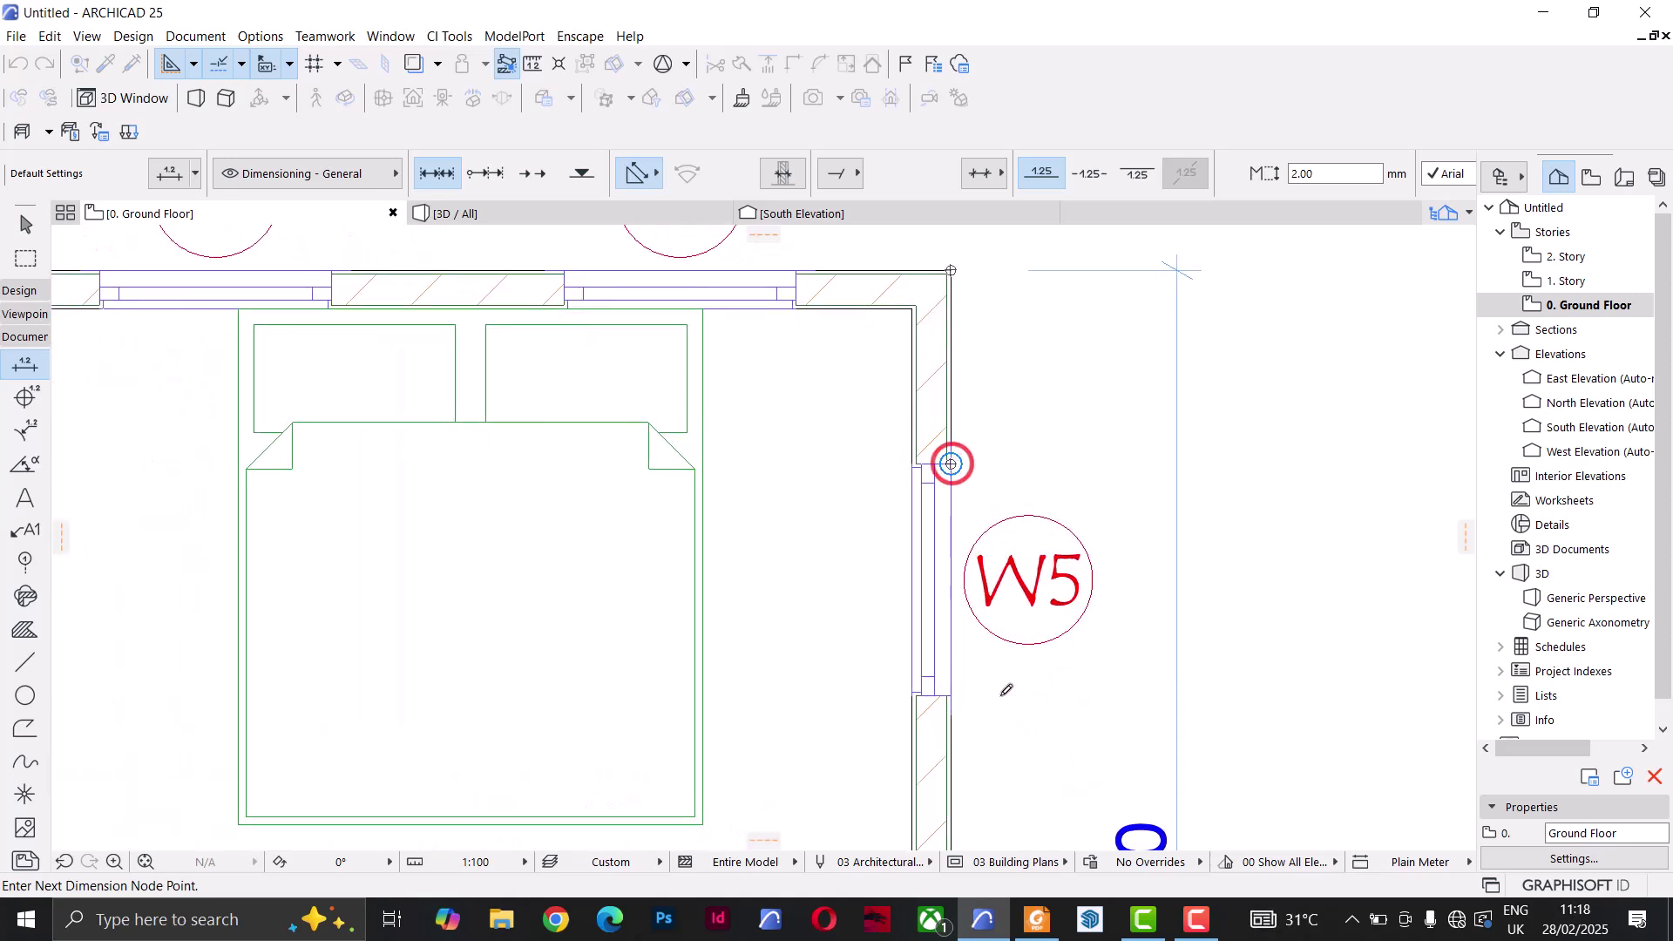
pyautogui.click(953, 688)
# Step: Finish the 0.750, 0.900, 1.350, 0.900 window chain beside the wall and return to the Arrow tool
pyautogui.scroll(-3, 950, 691)
pyautogui.scroll(3, 996, 633)
pyautogui.moveTo(996, 634); pyautogui.dragTo(1049, 534, button='middle')
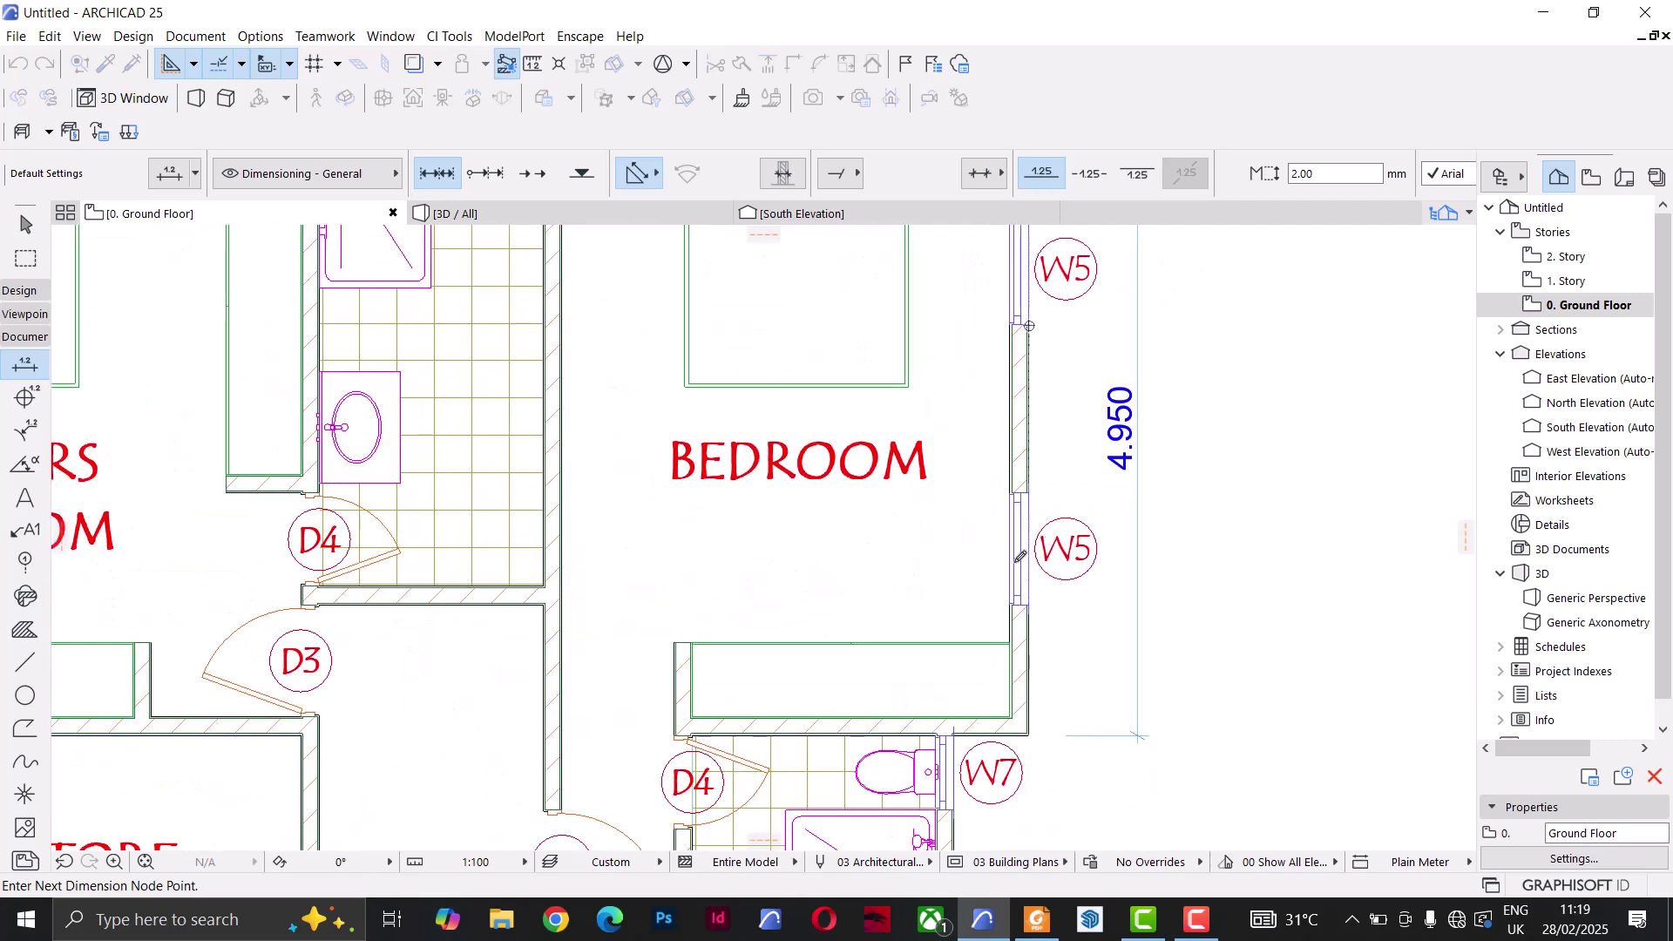
pyautogui.scroll(2, 1049, 488)
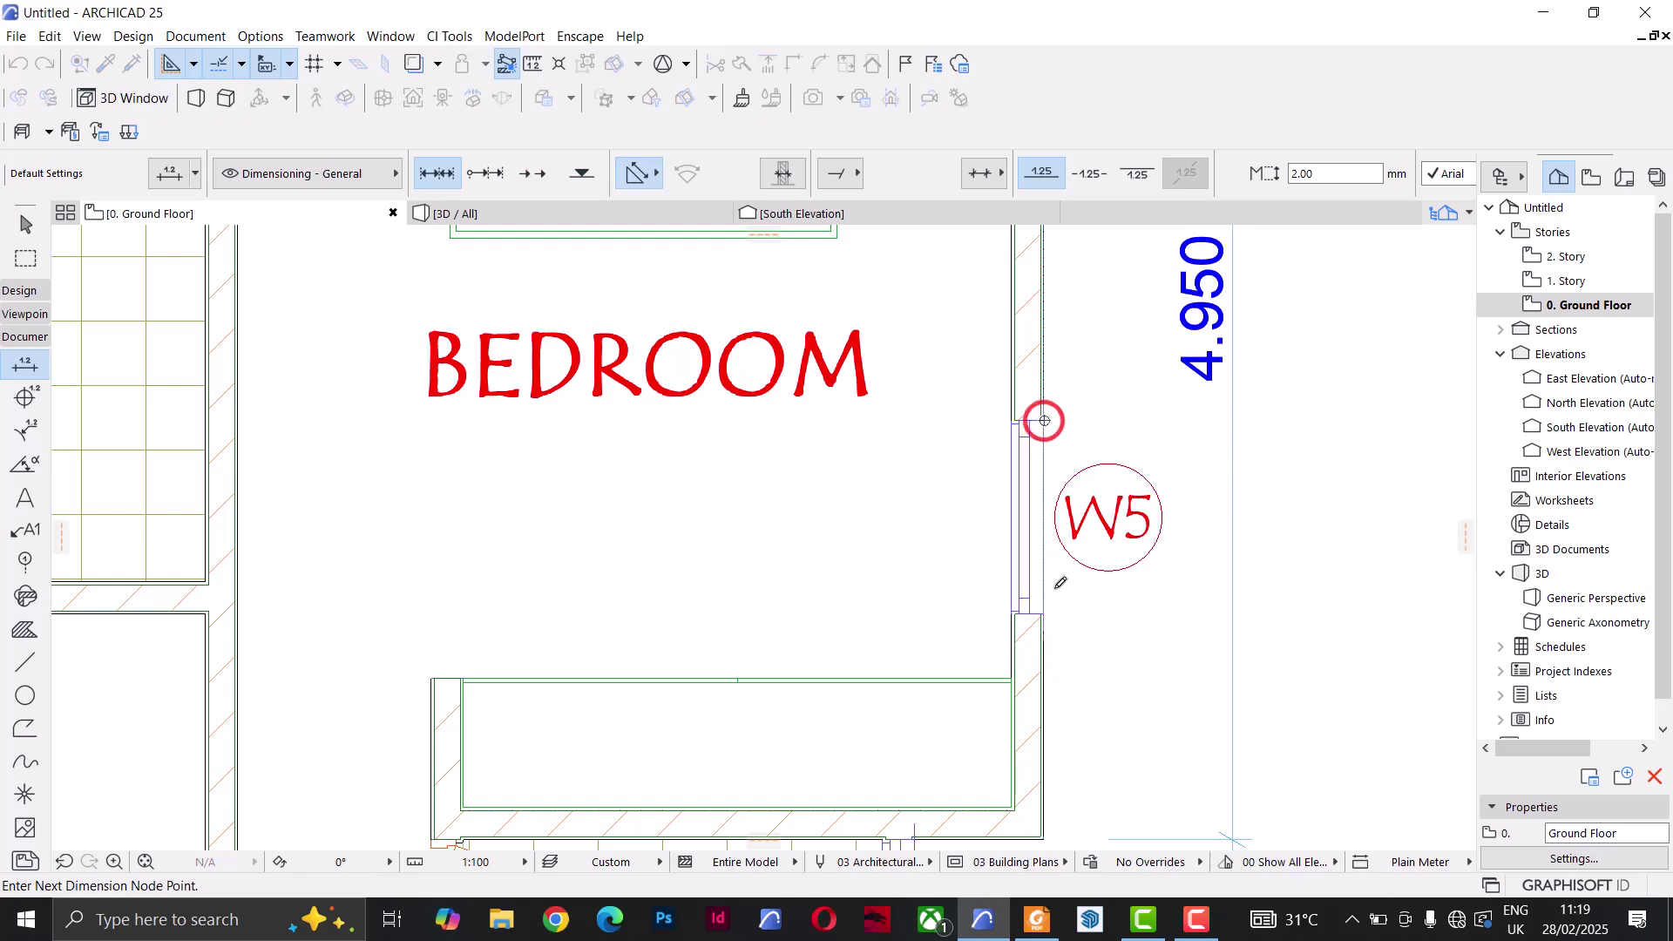
pyautogui.scroll(-4, 1095, 585)
pyautogui.scroll(-1, 1096, 585)
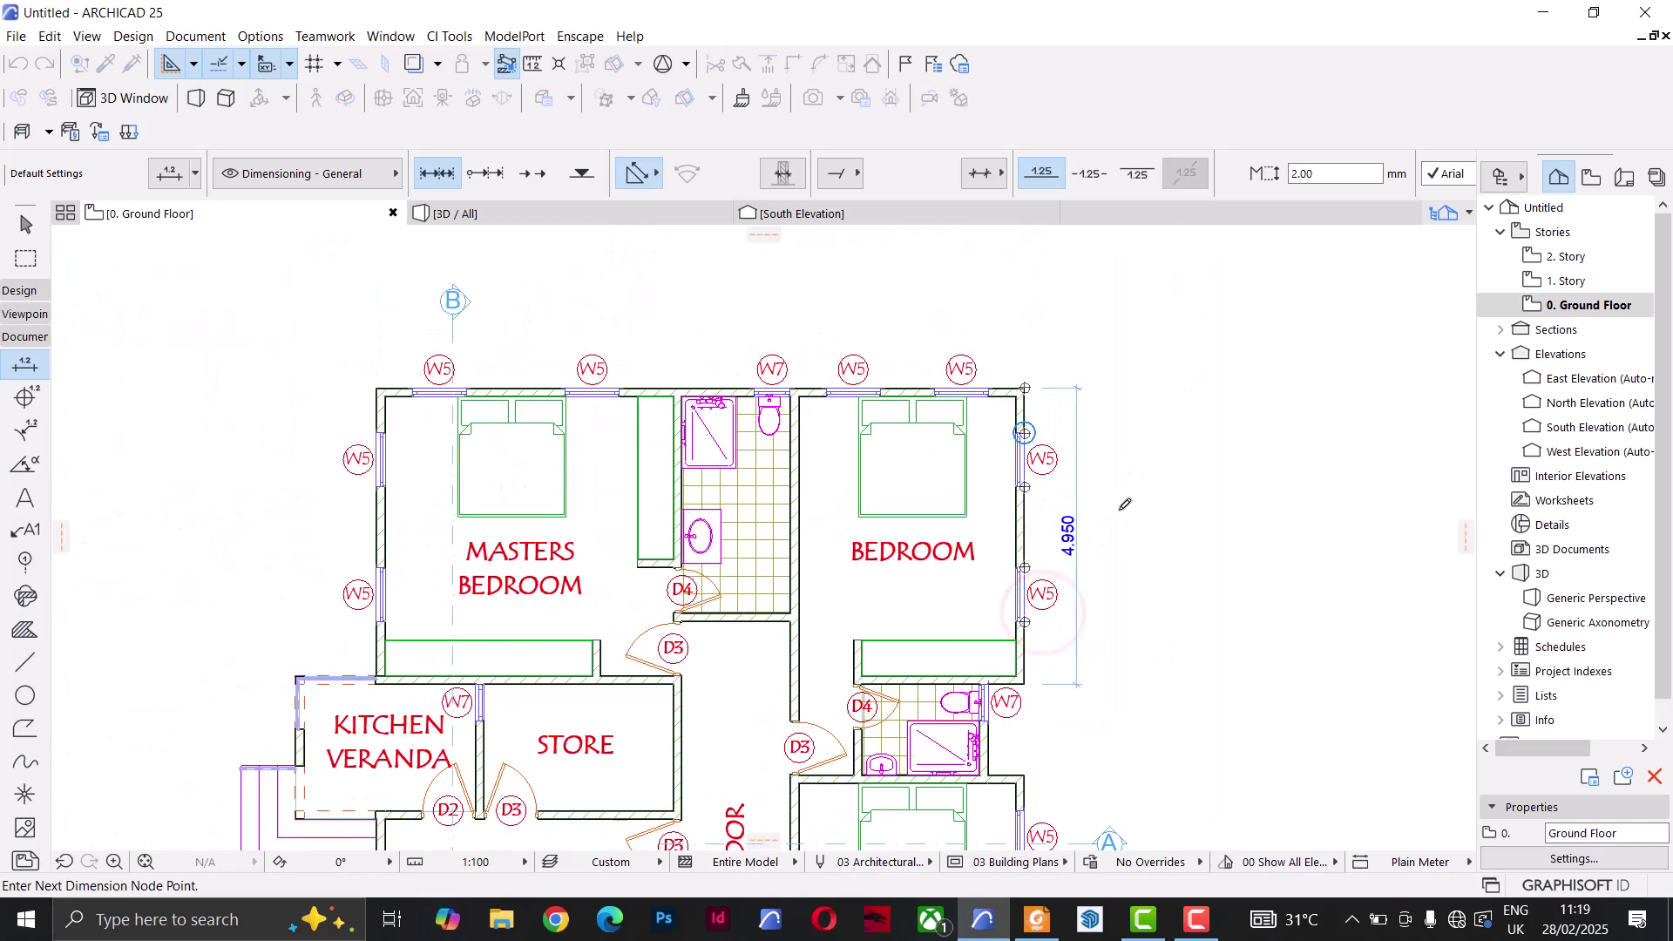
pyautogui.doubleClick(1109, 528)
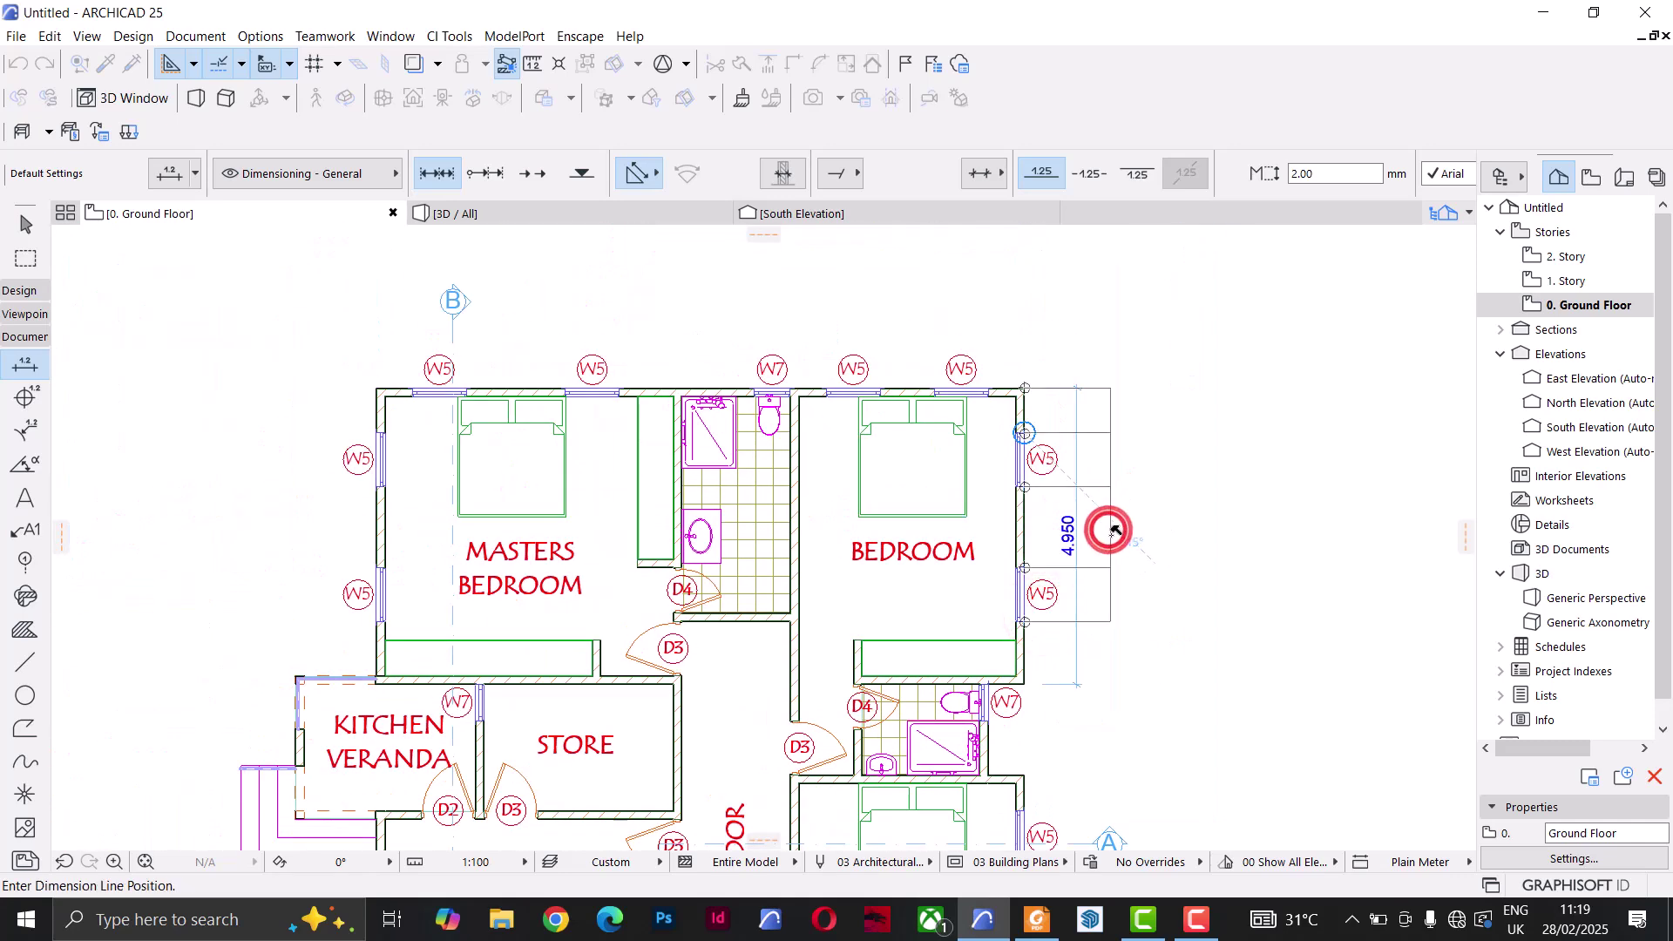
pyautogui.click(1105, 562)
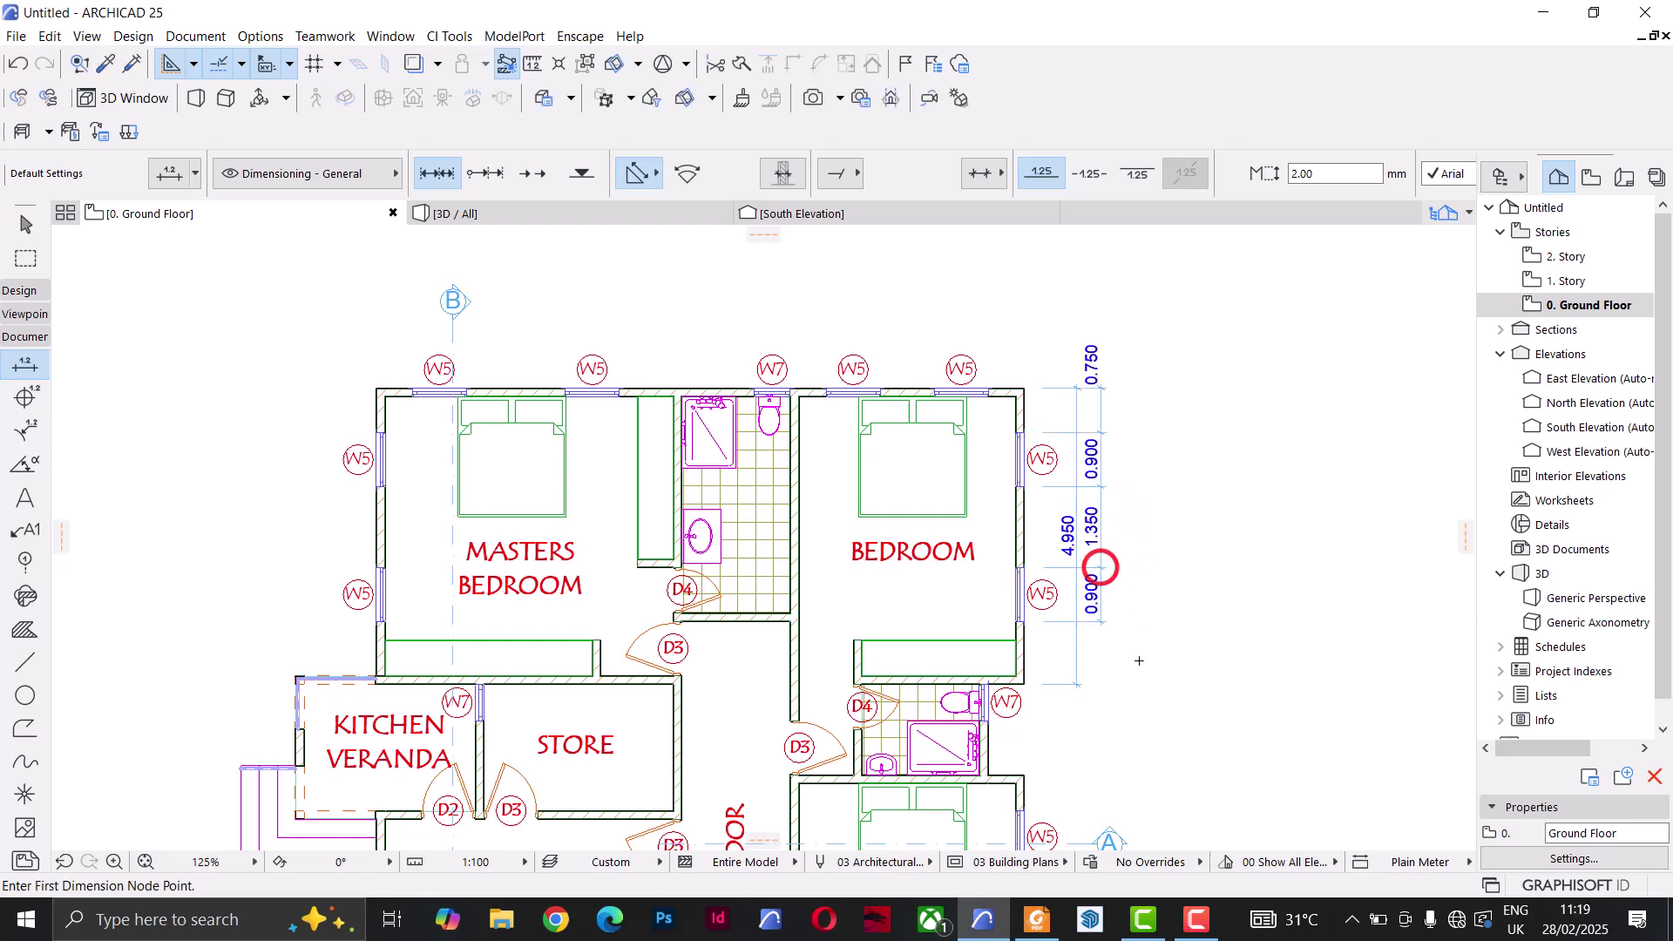
pyautogui.press('Escape')
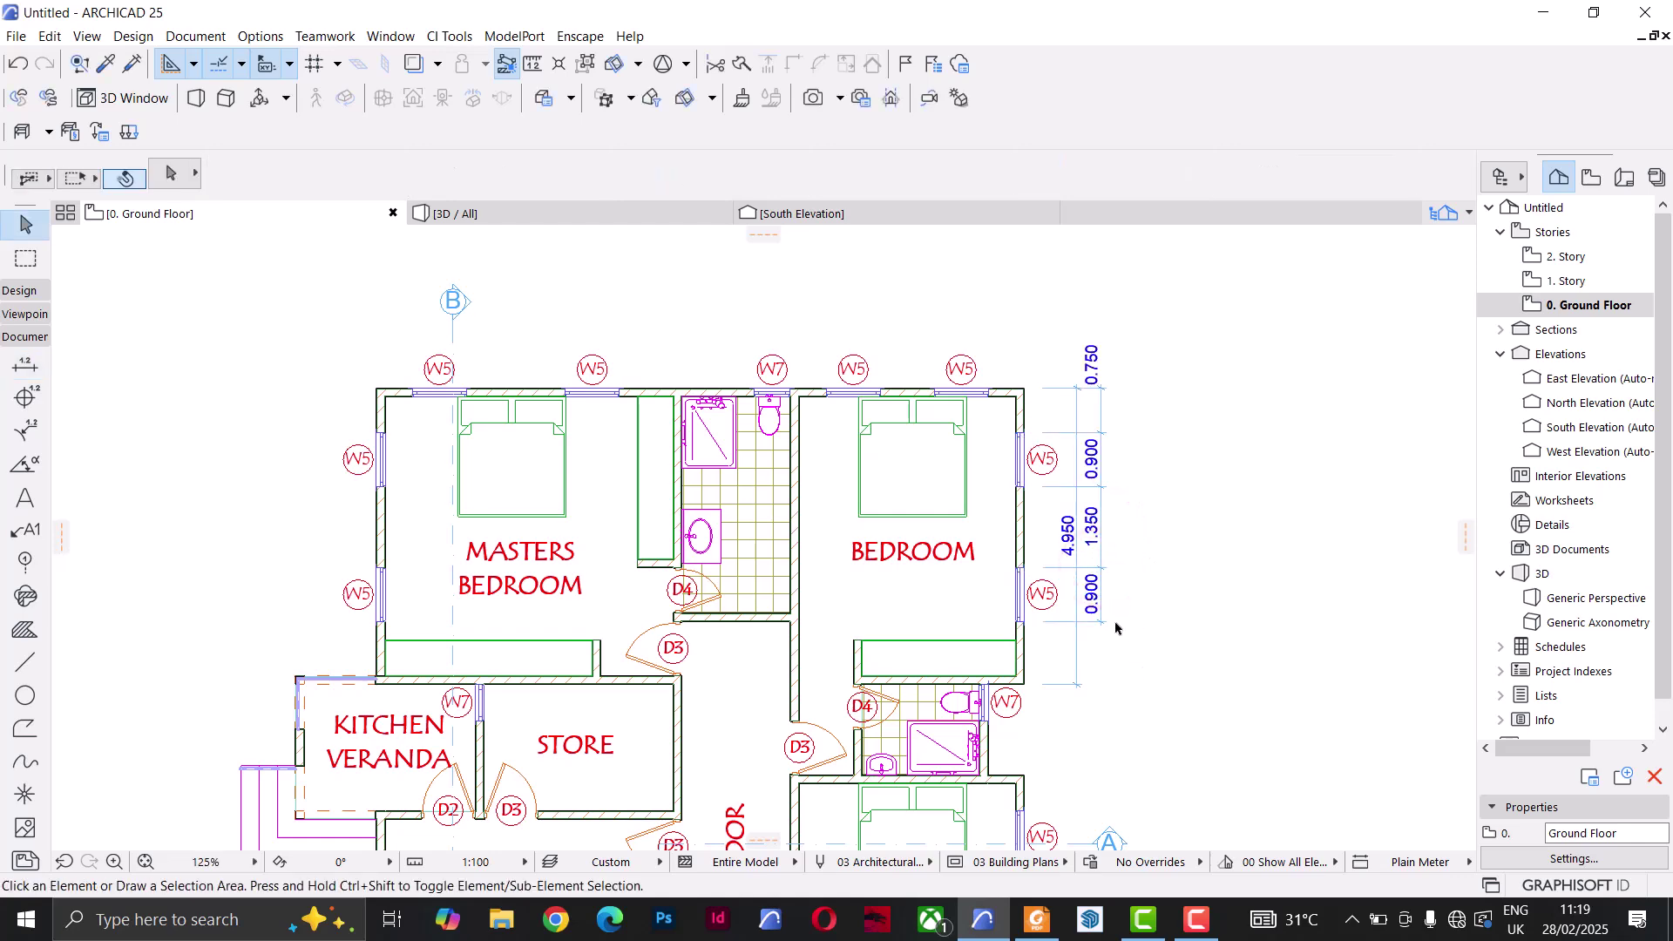
# Step: Merge a new point at the bedroom's lower wall corner into the window chain, adding a 1.050 segment
pyautogui.scroll(5, 1115, 628)
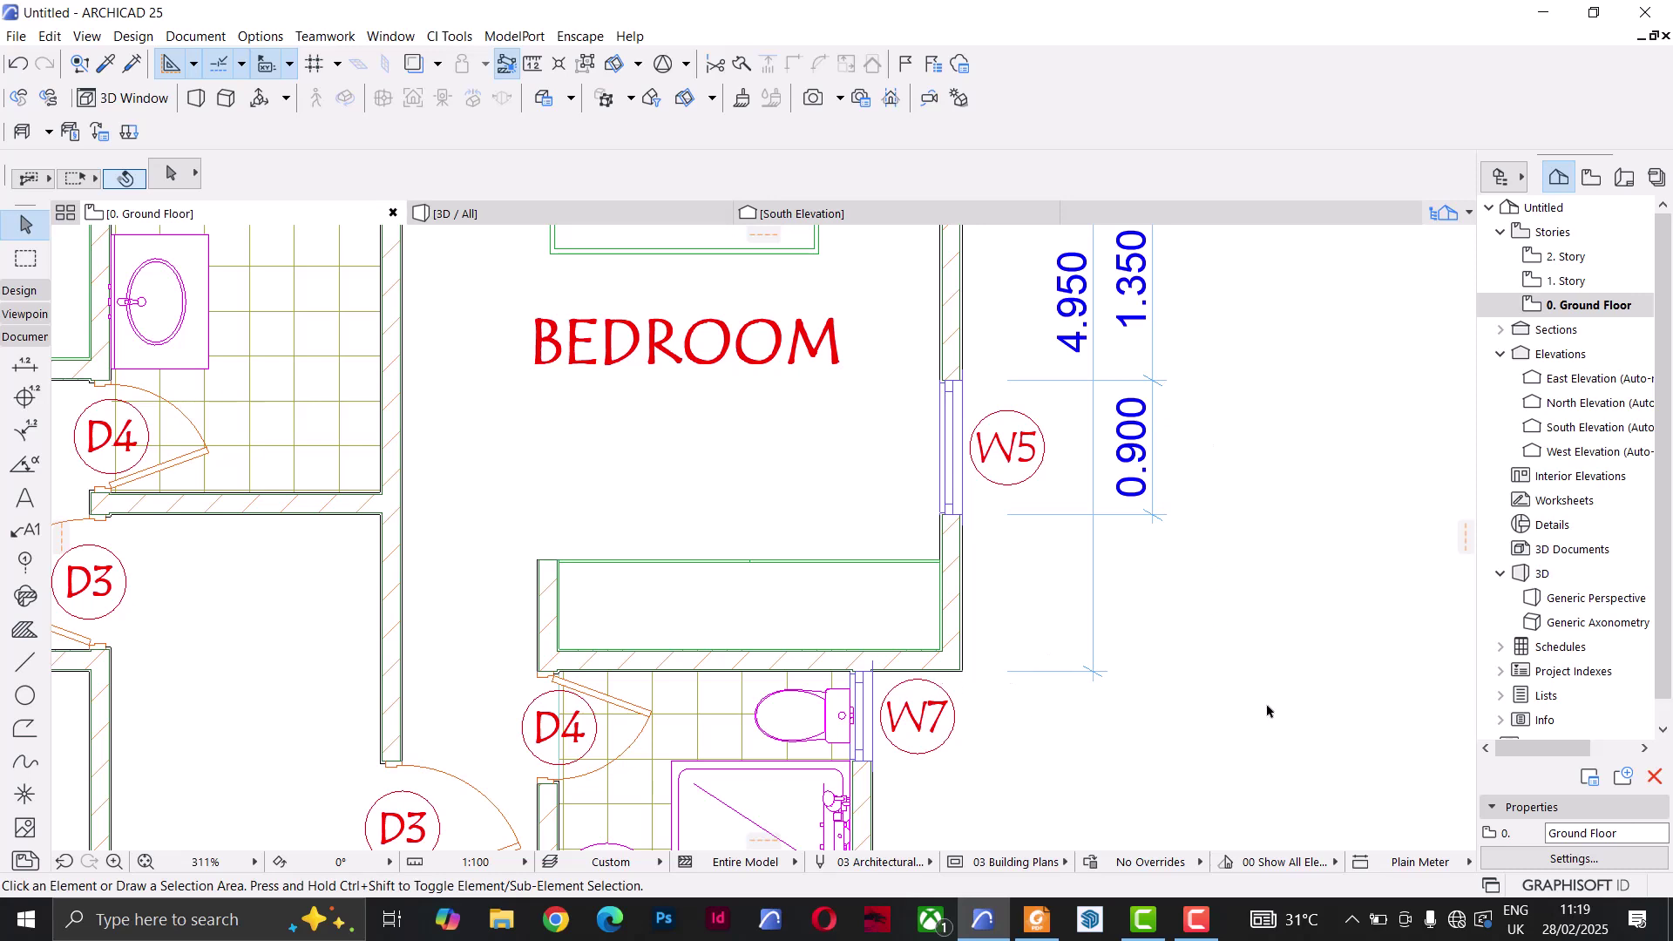
pyautogui.click(1153, 353)
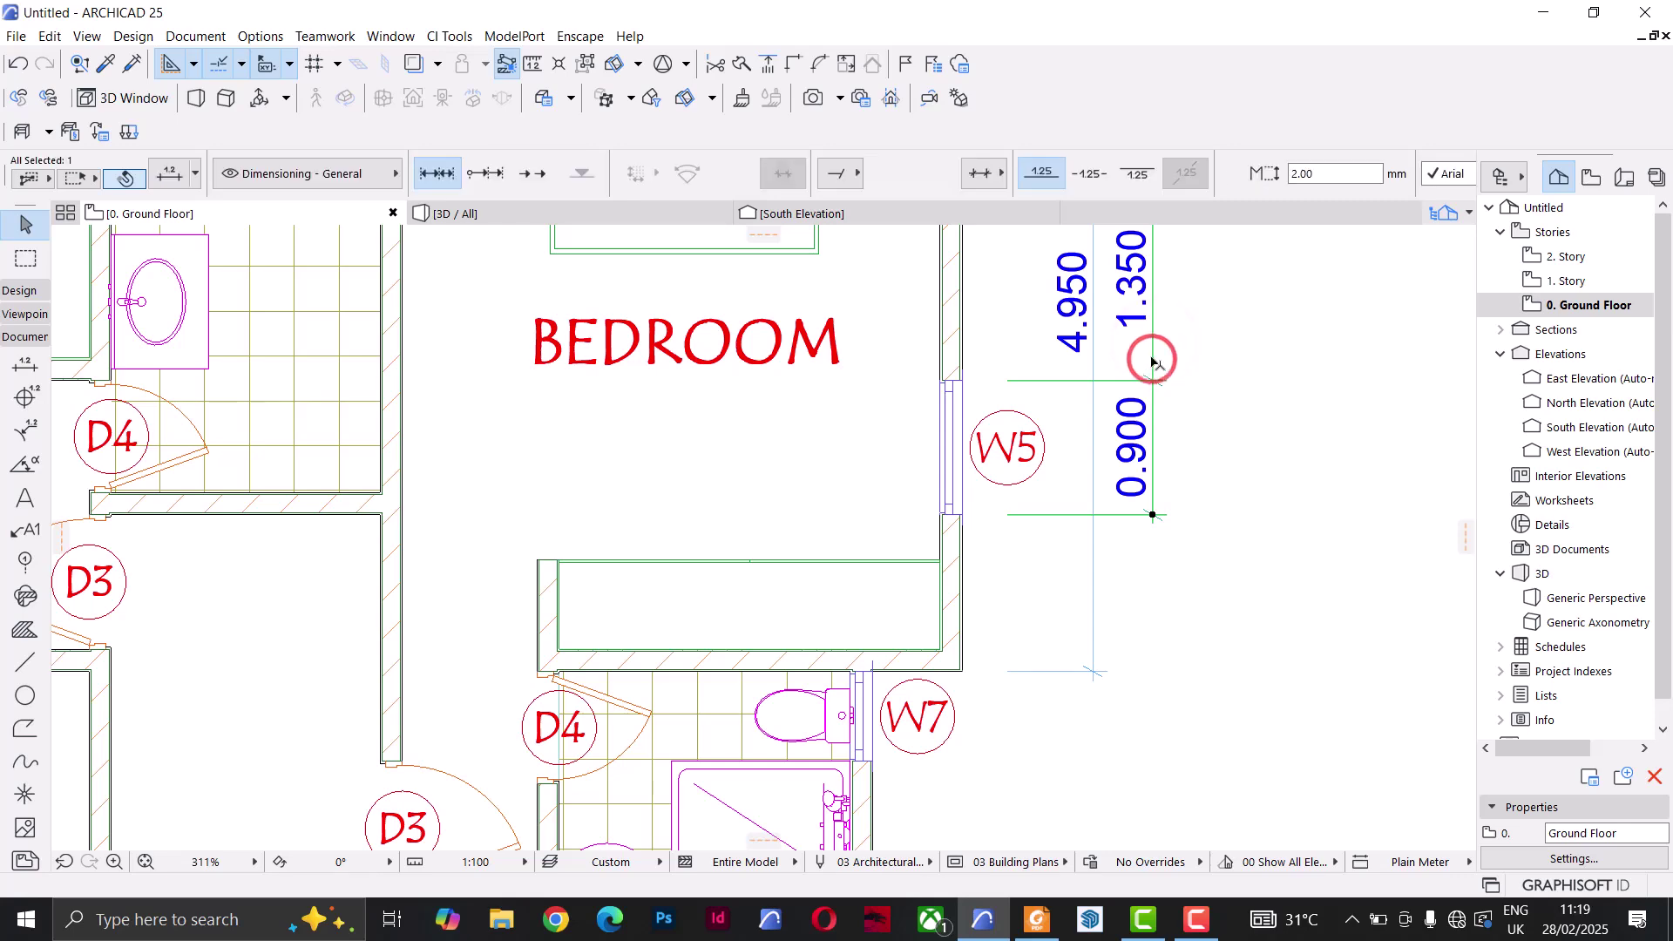
pyautogui.click(1153, 360)
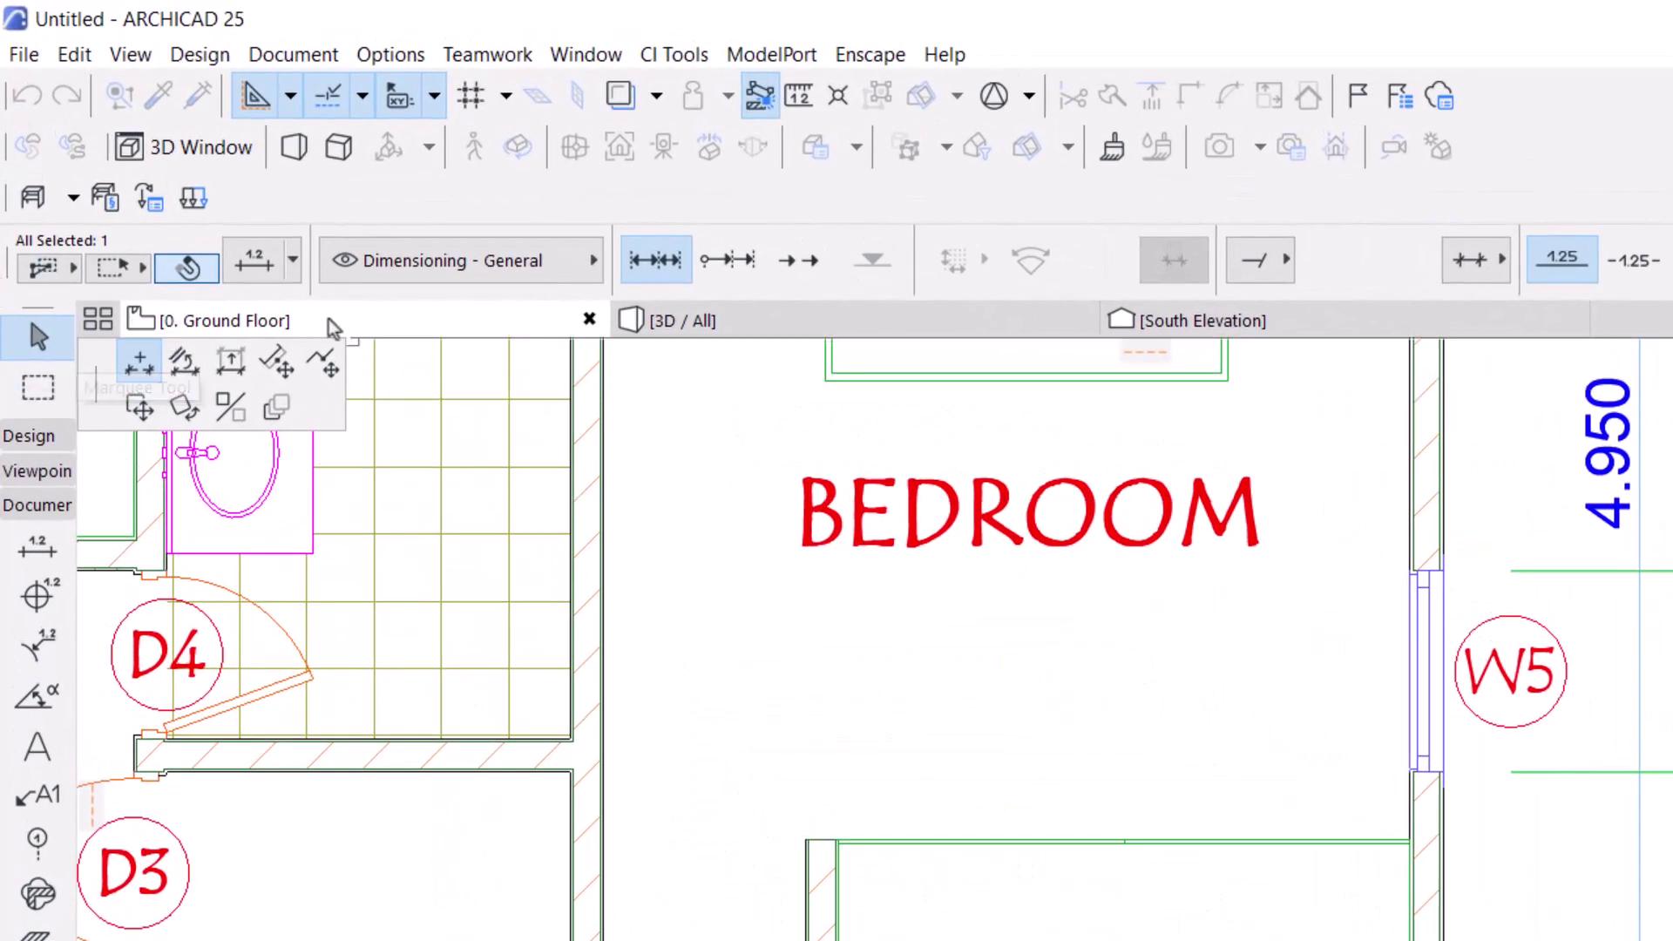
pyautogui.click(139, 370)
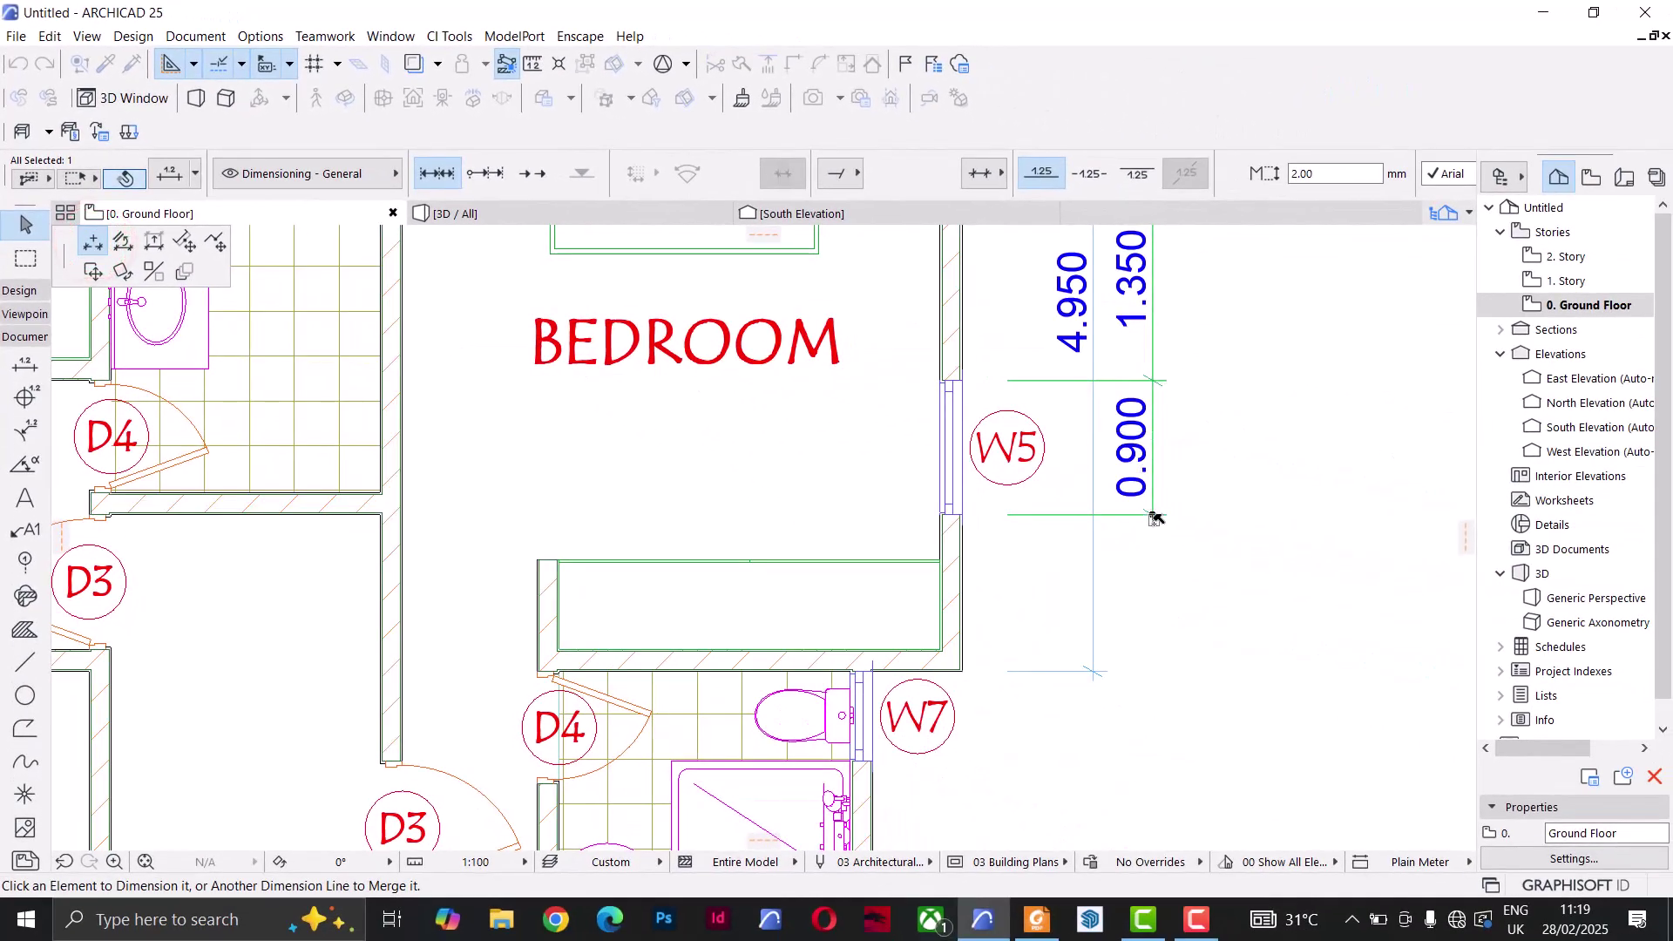
pyautogui.click(1153, 515)
pyautogui.click(962, 670)
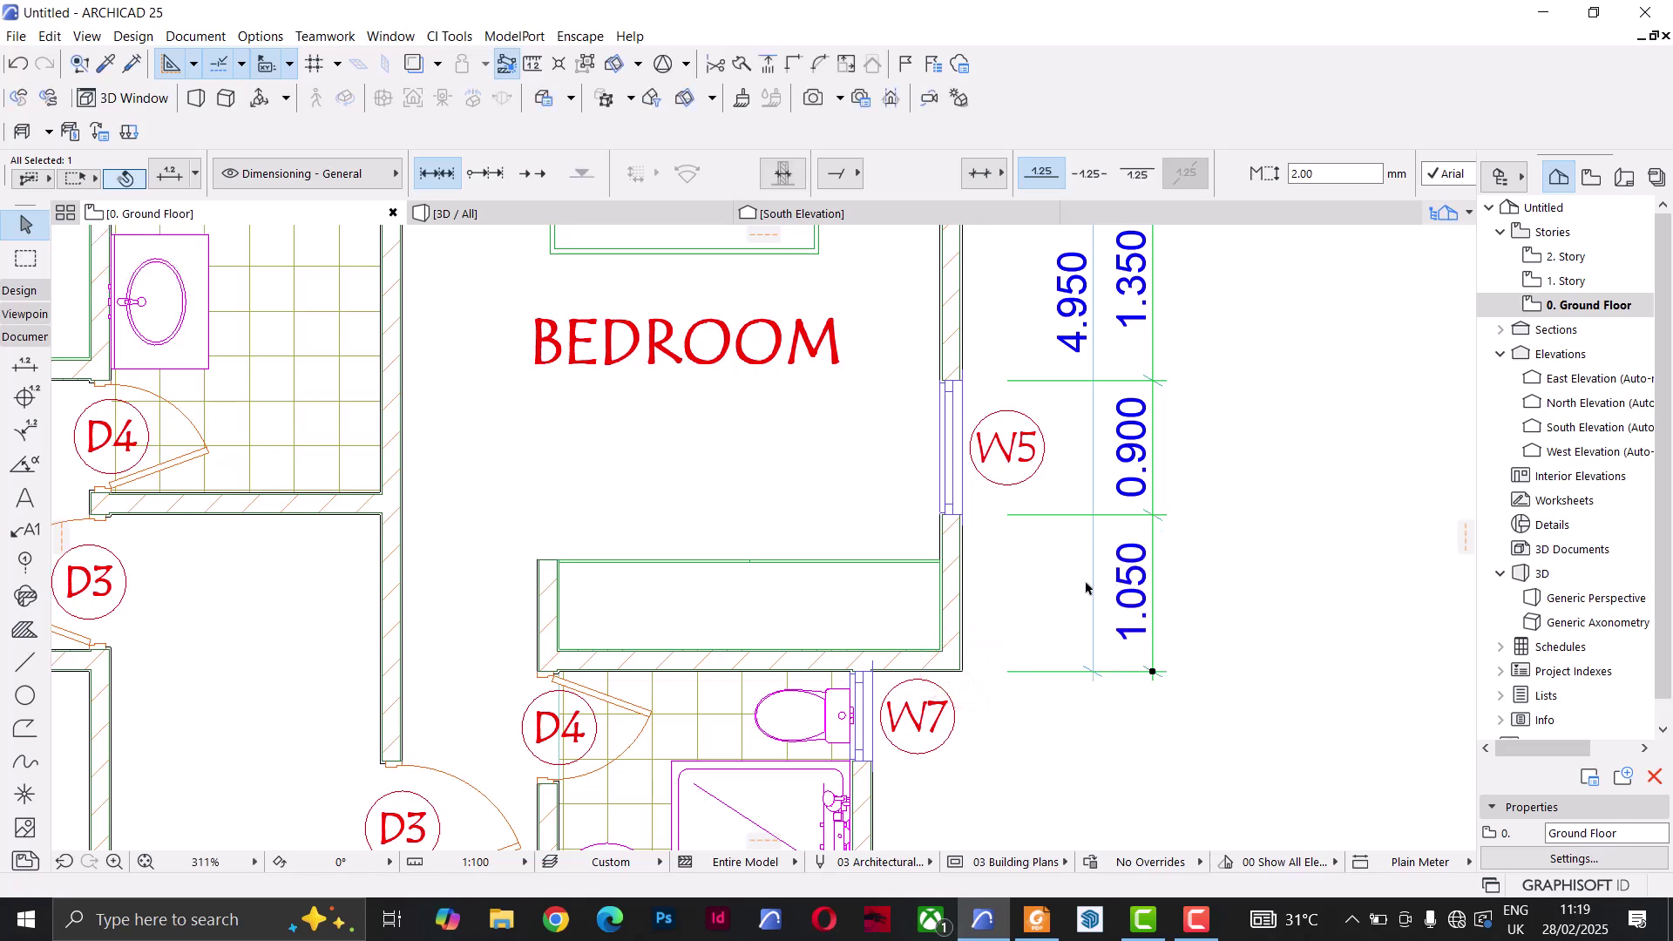
pyautogui.scroll(-4, 1163, 616)
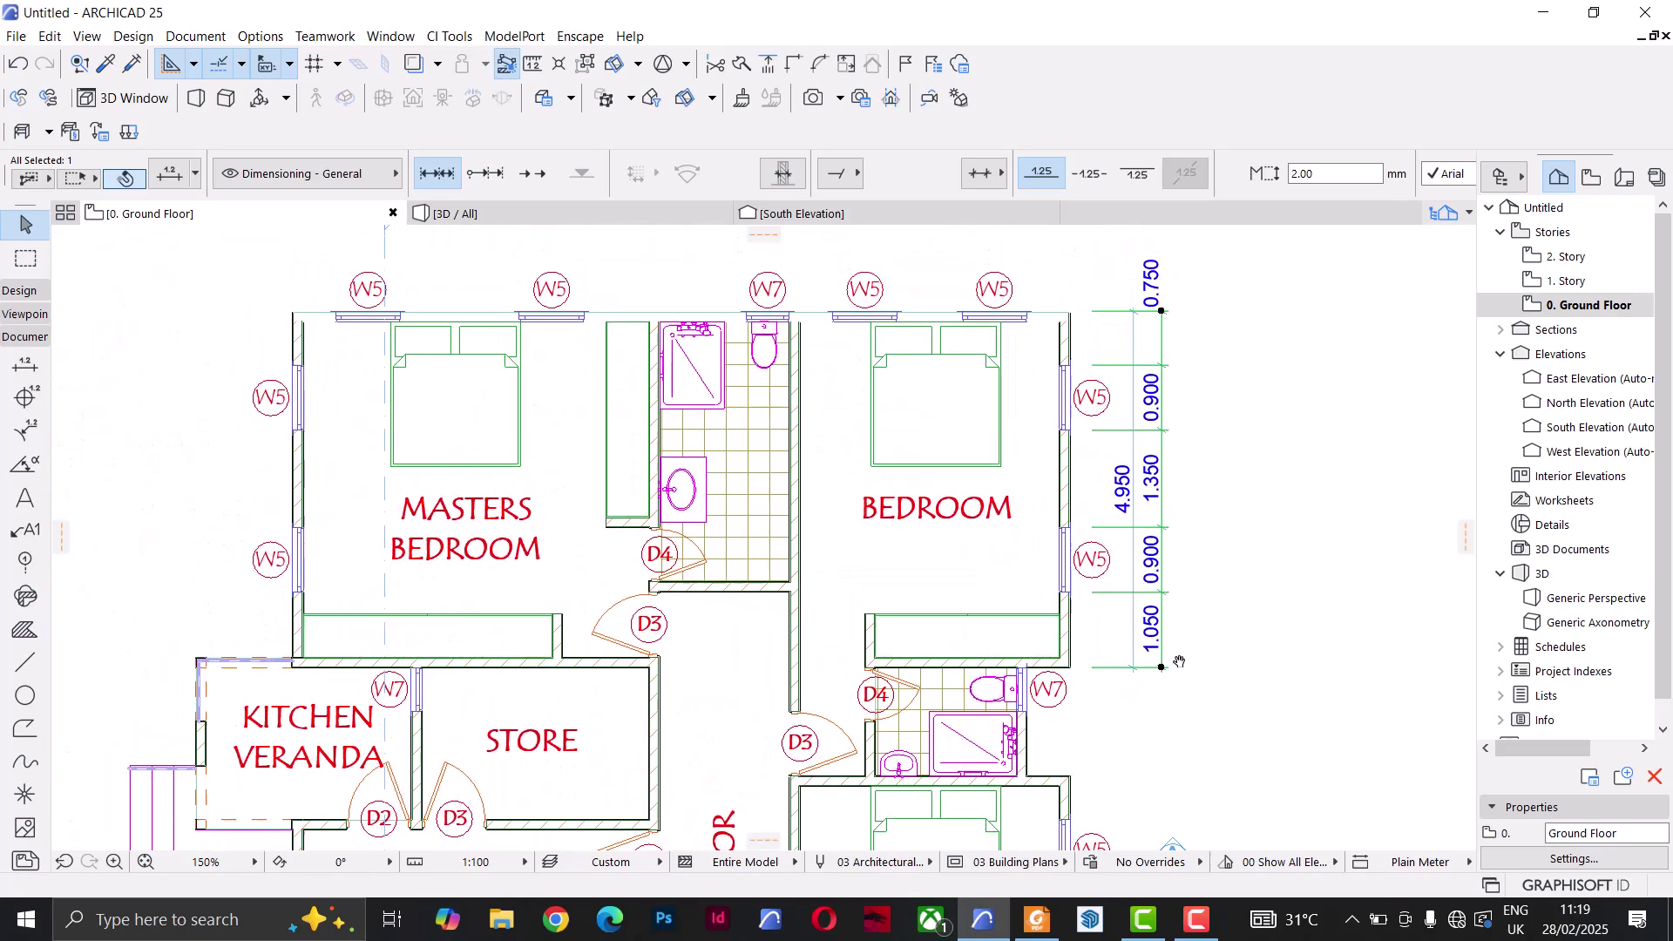
pyautogui.scroll(2, 1346, 384)
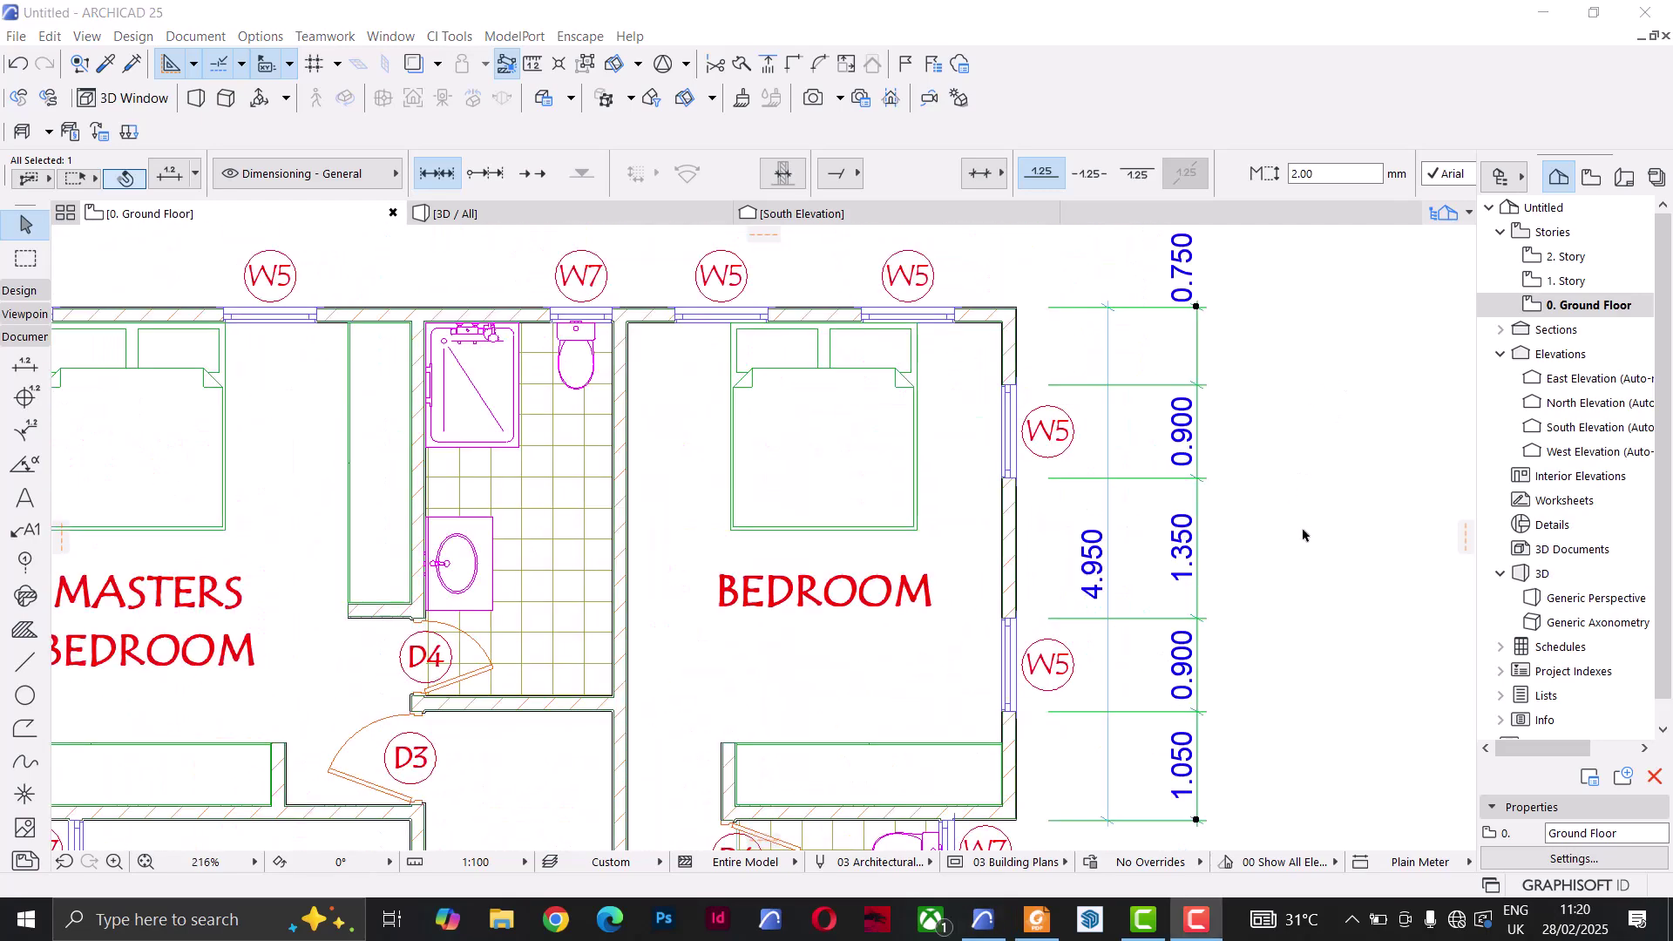
pyautogui.scroll(-2, 1303, 534)
pyautogui.scroll(4, 1200, 453)
pyautogui.click(1199, 454)
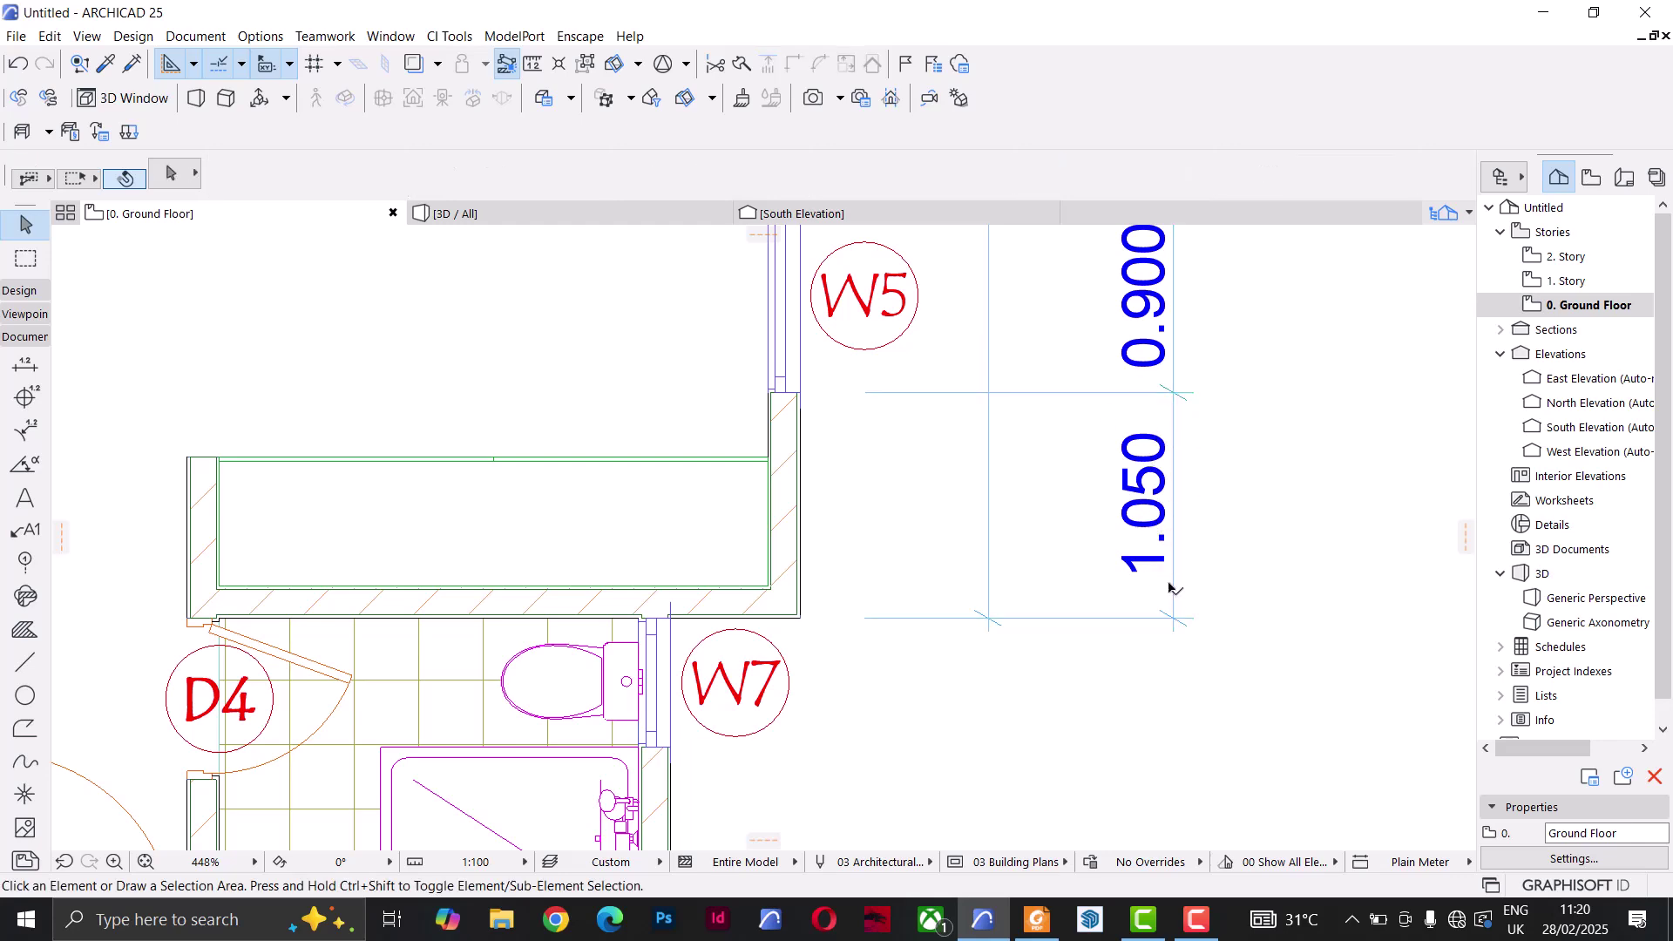
pyautogui.scroll(-4, 1124, 599)
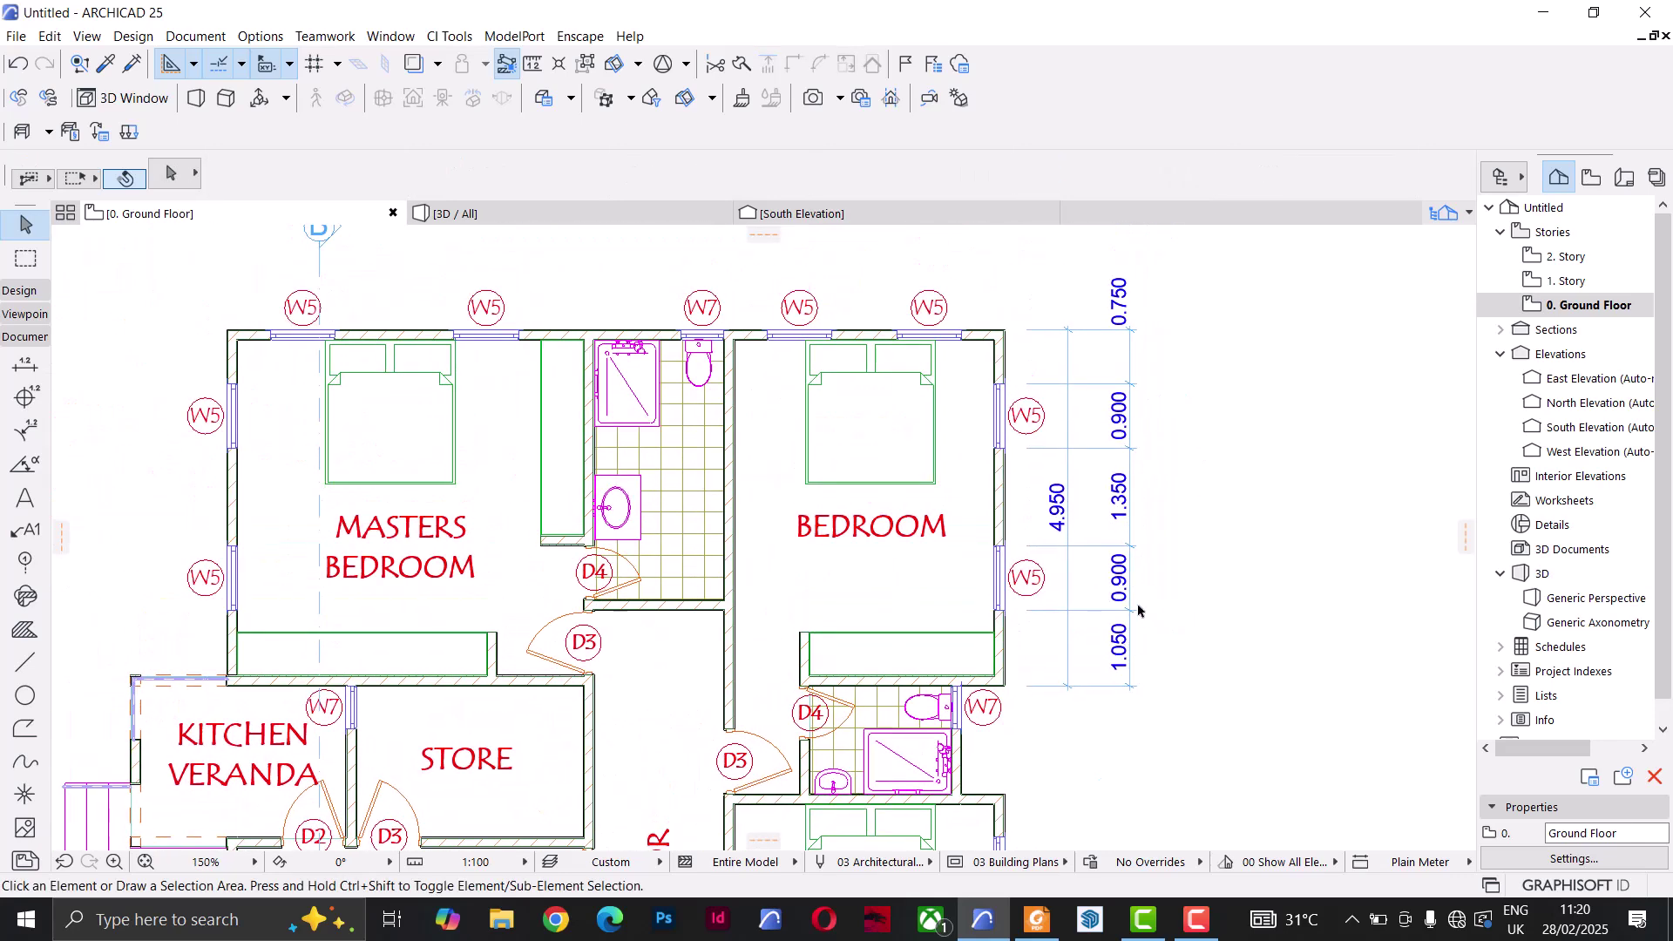
pyautogui.scroll(-2, 1142, 601)
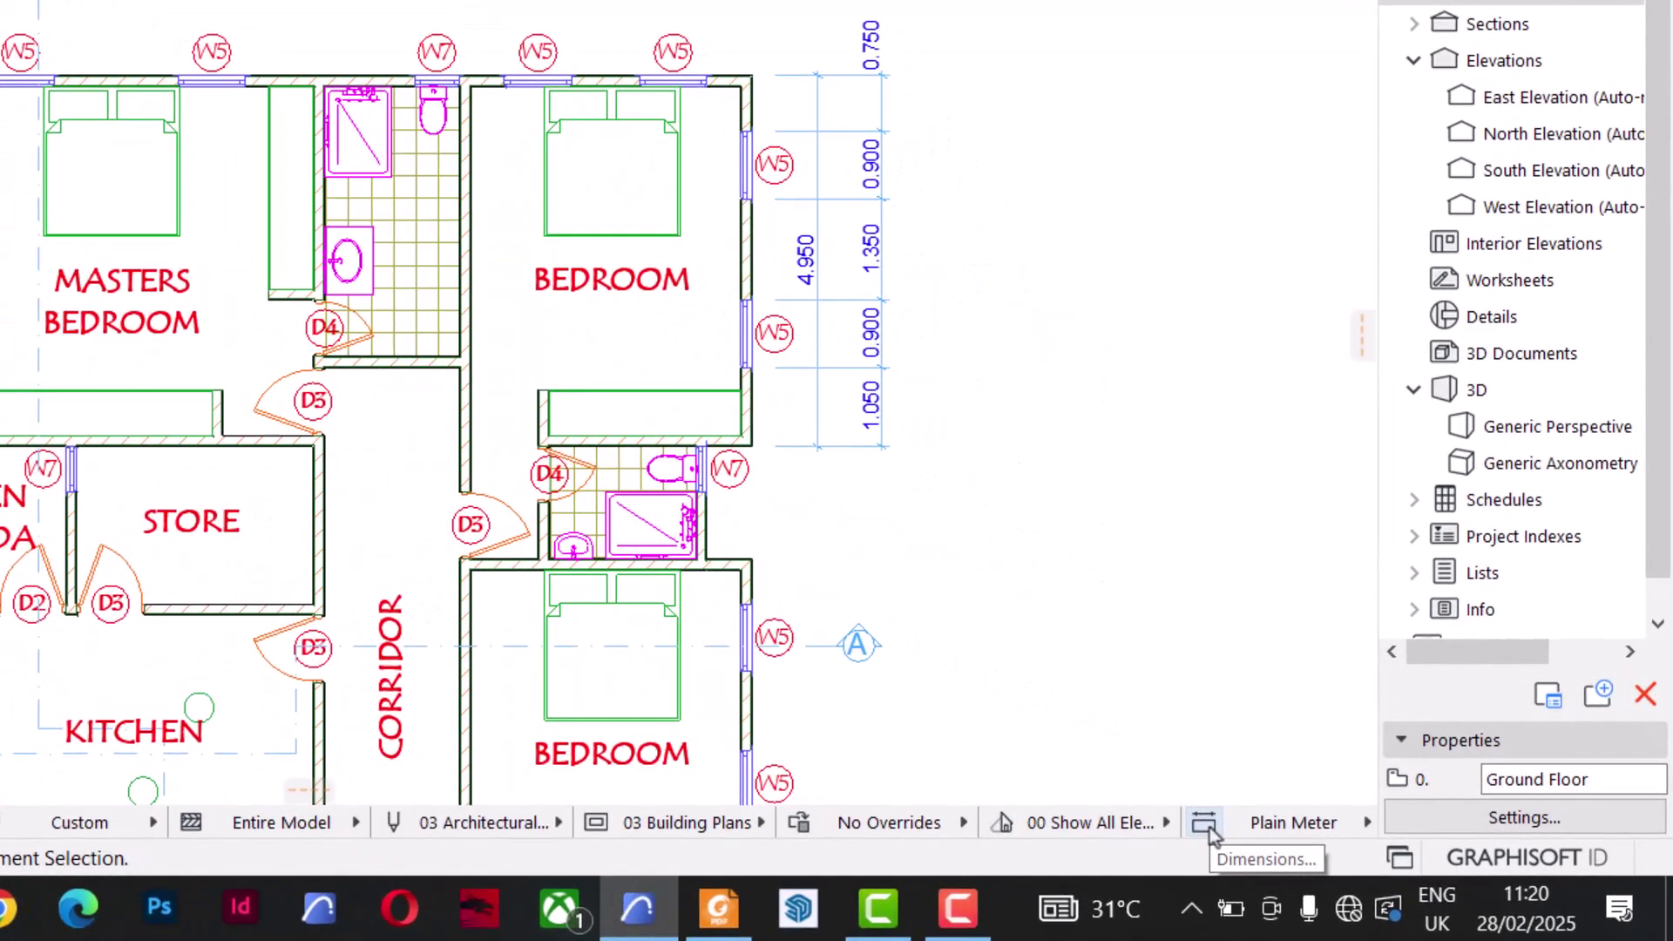
pyautogui.click(1256, 826)
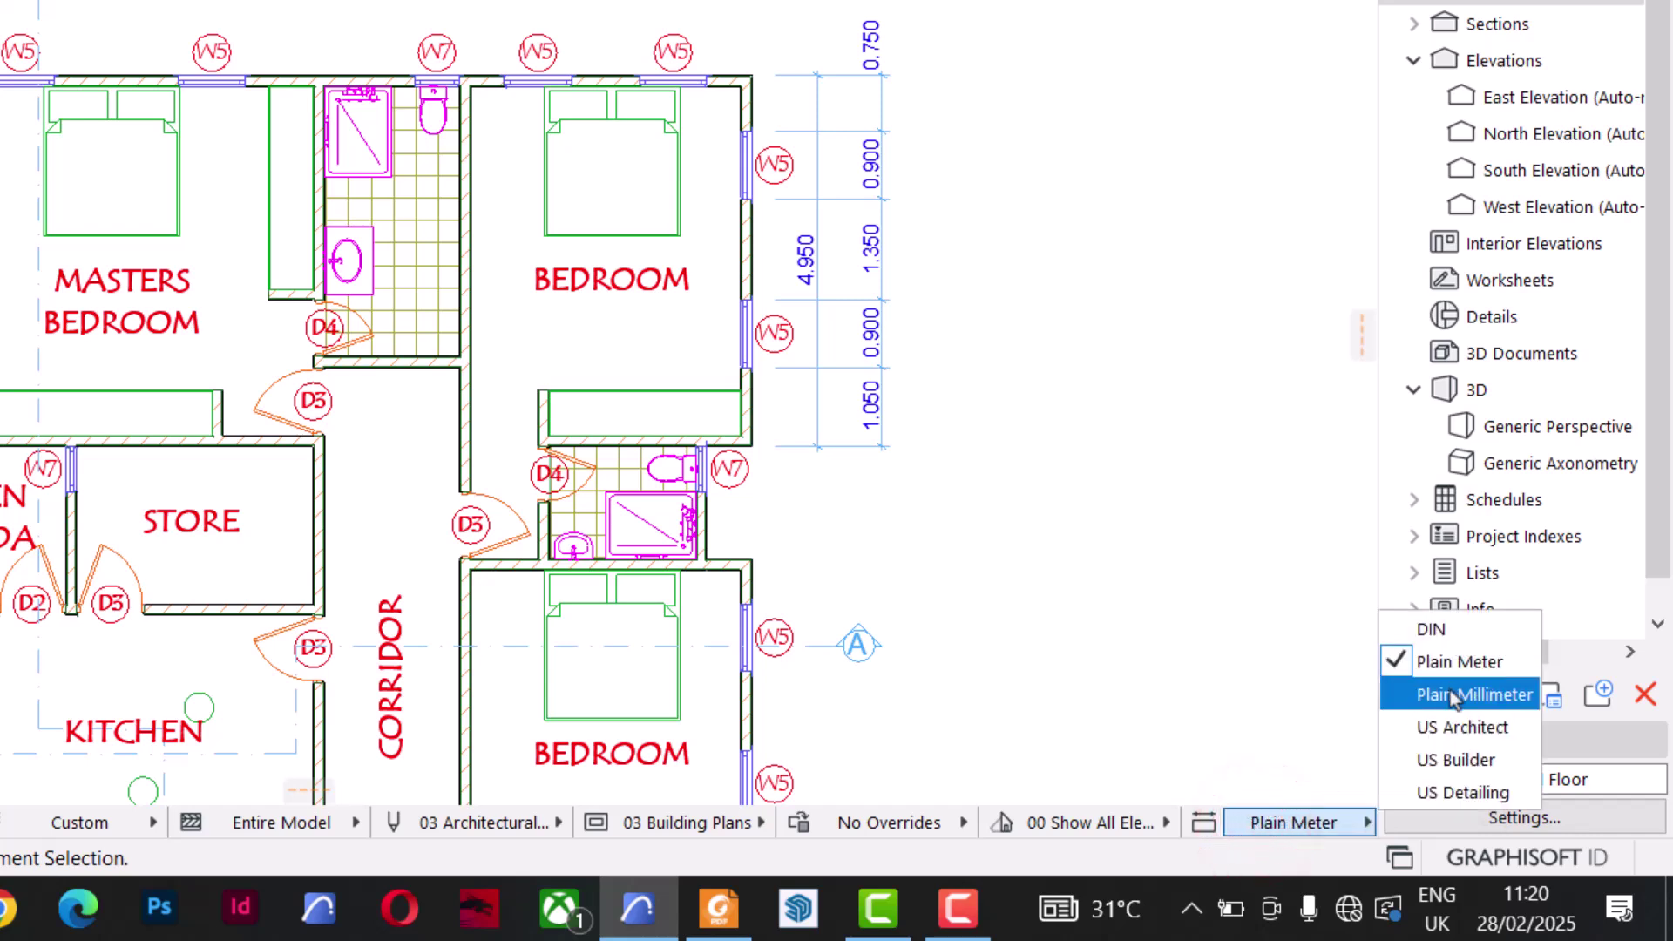
pyautogui.click(1206, 677)
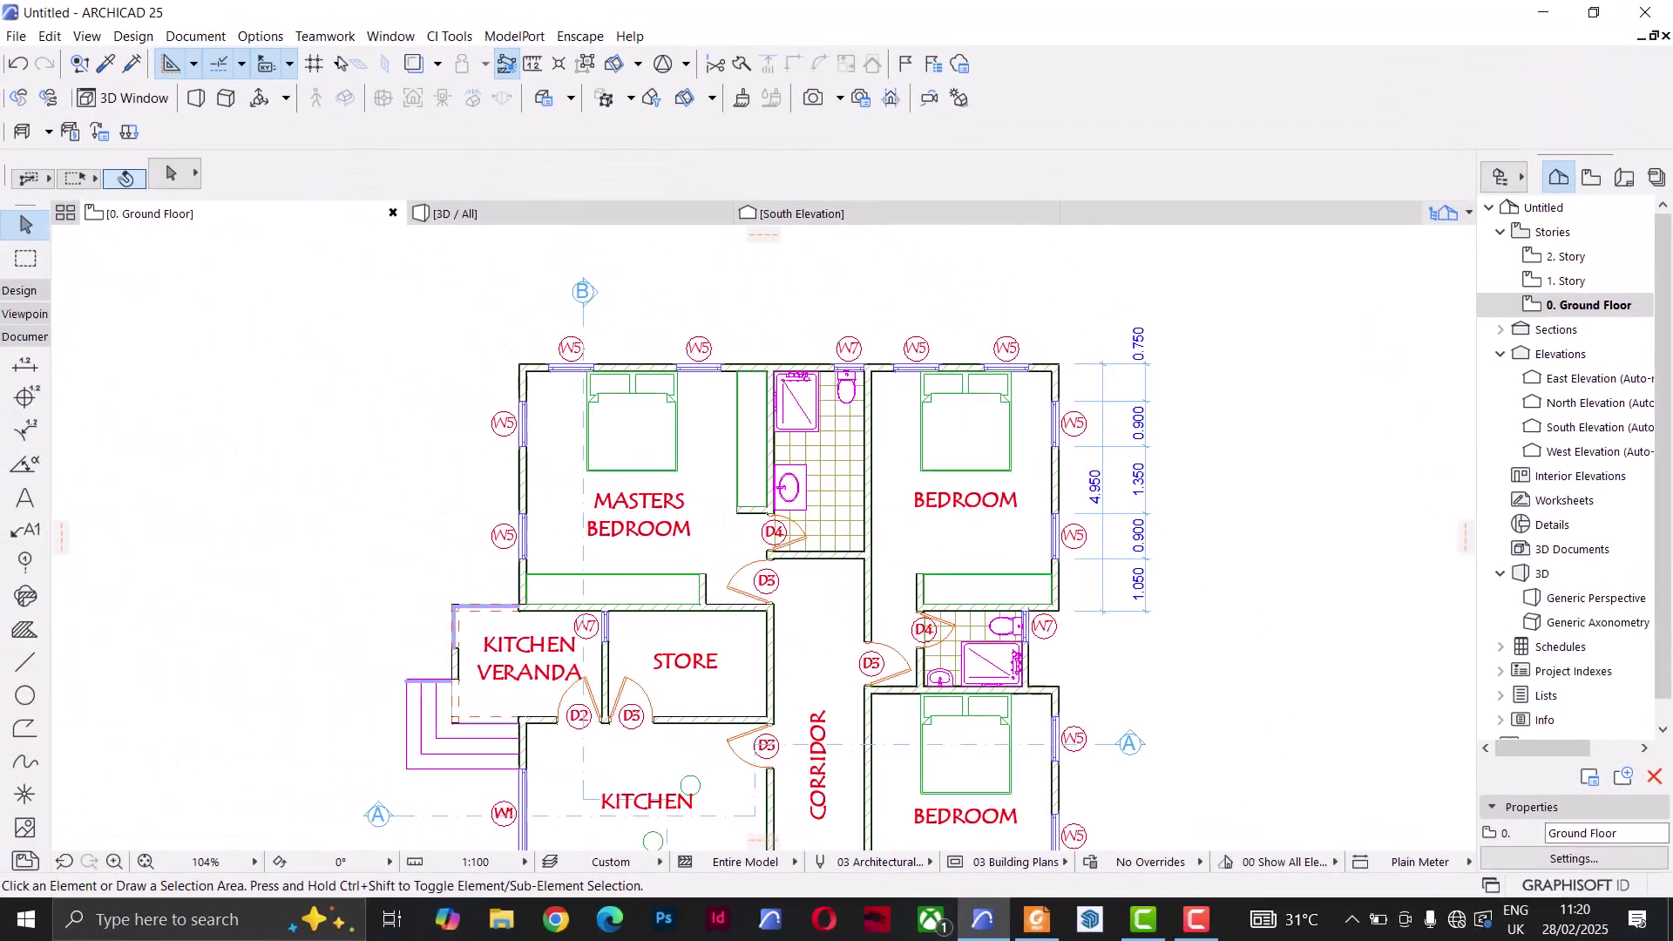
pyautogui.click(262, 35)
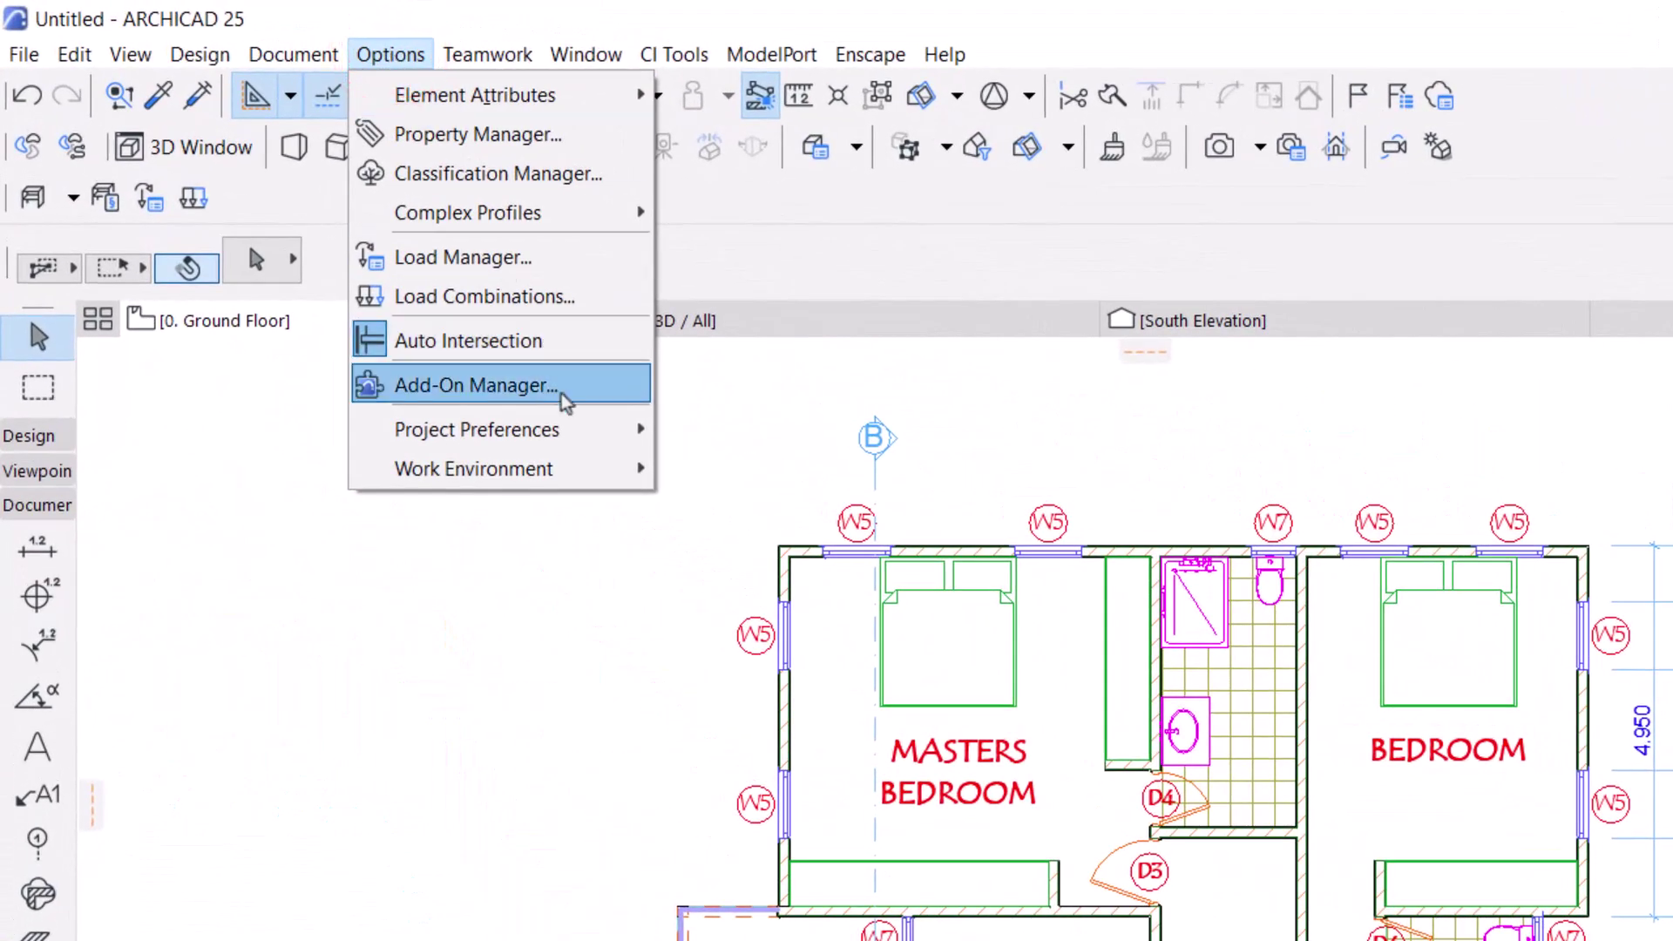
# Step: Set the Dimensions preferences to Plain Millimeter with millimeter length unit and 0 decimals
pyautogui.moveTo(506, 378)
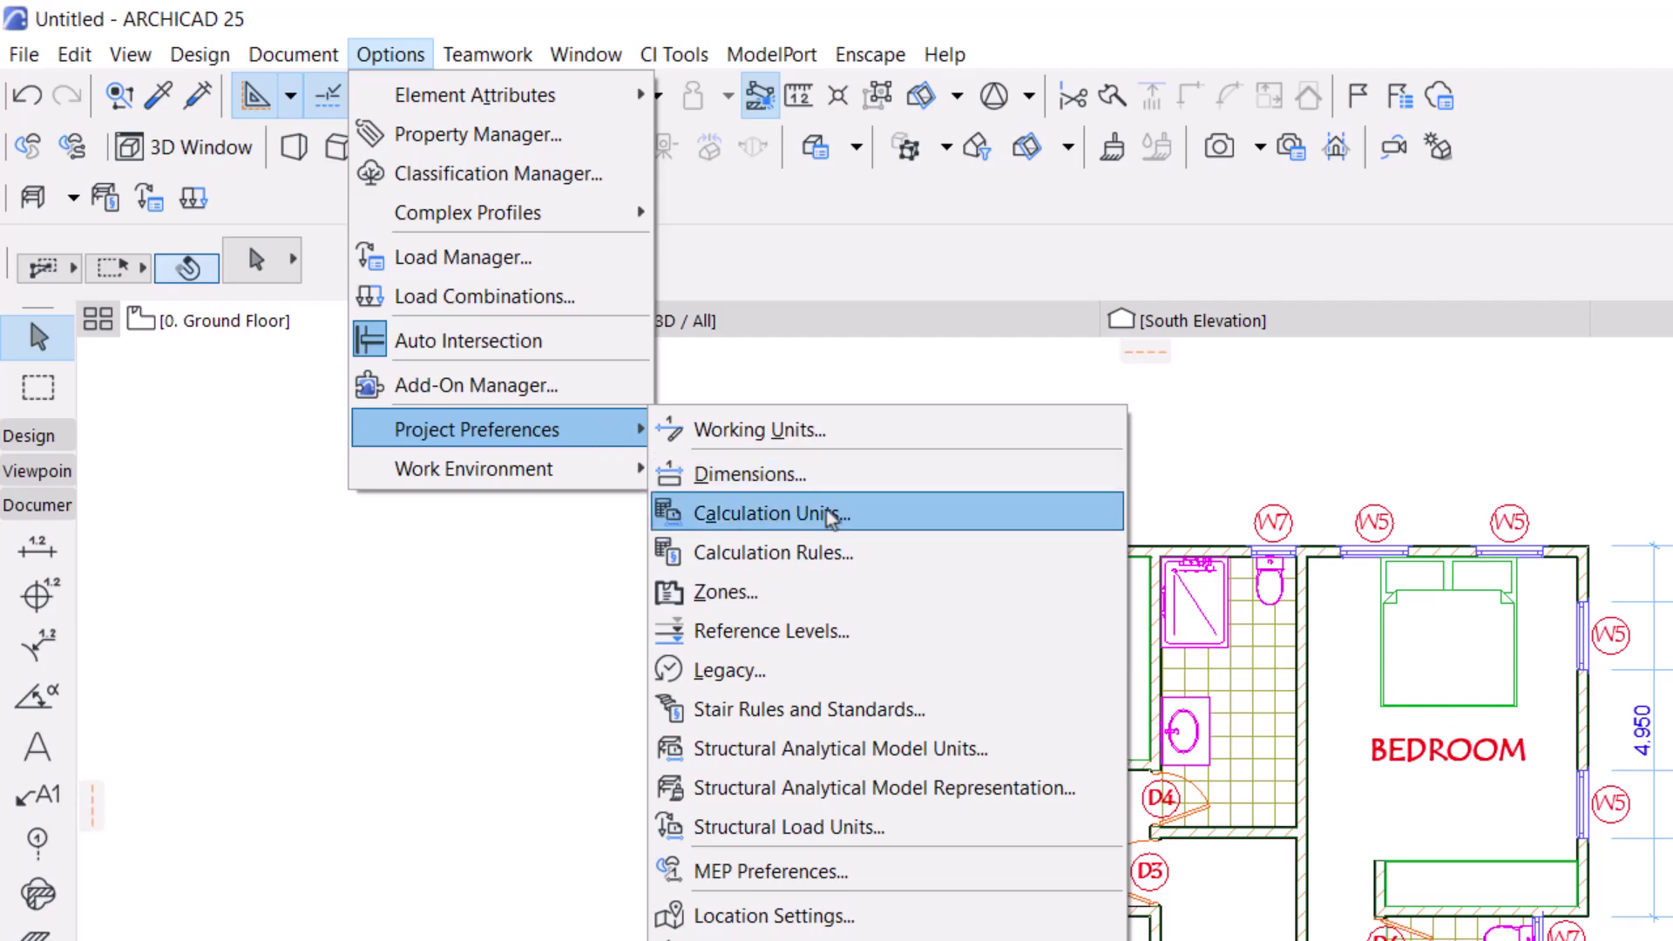
pyautogui.click(826, 474)
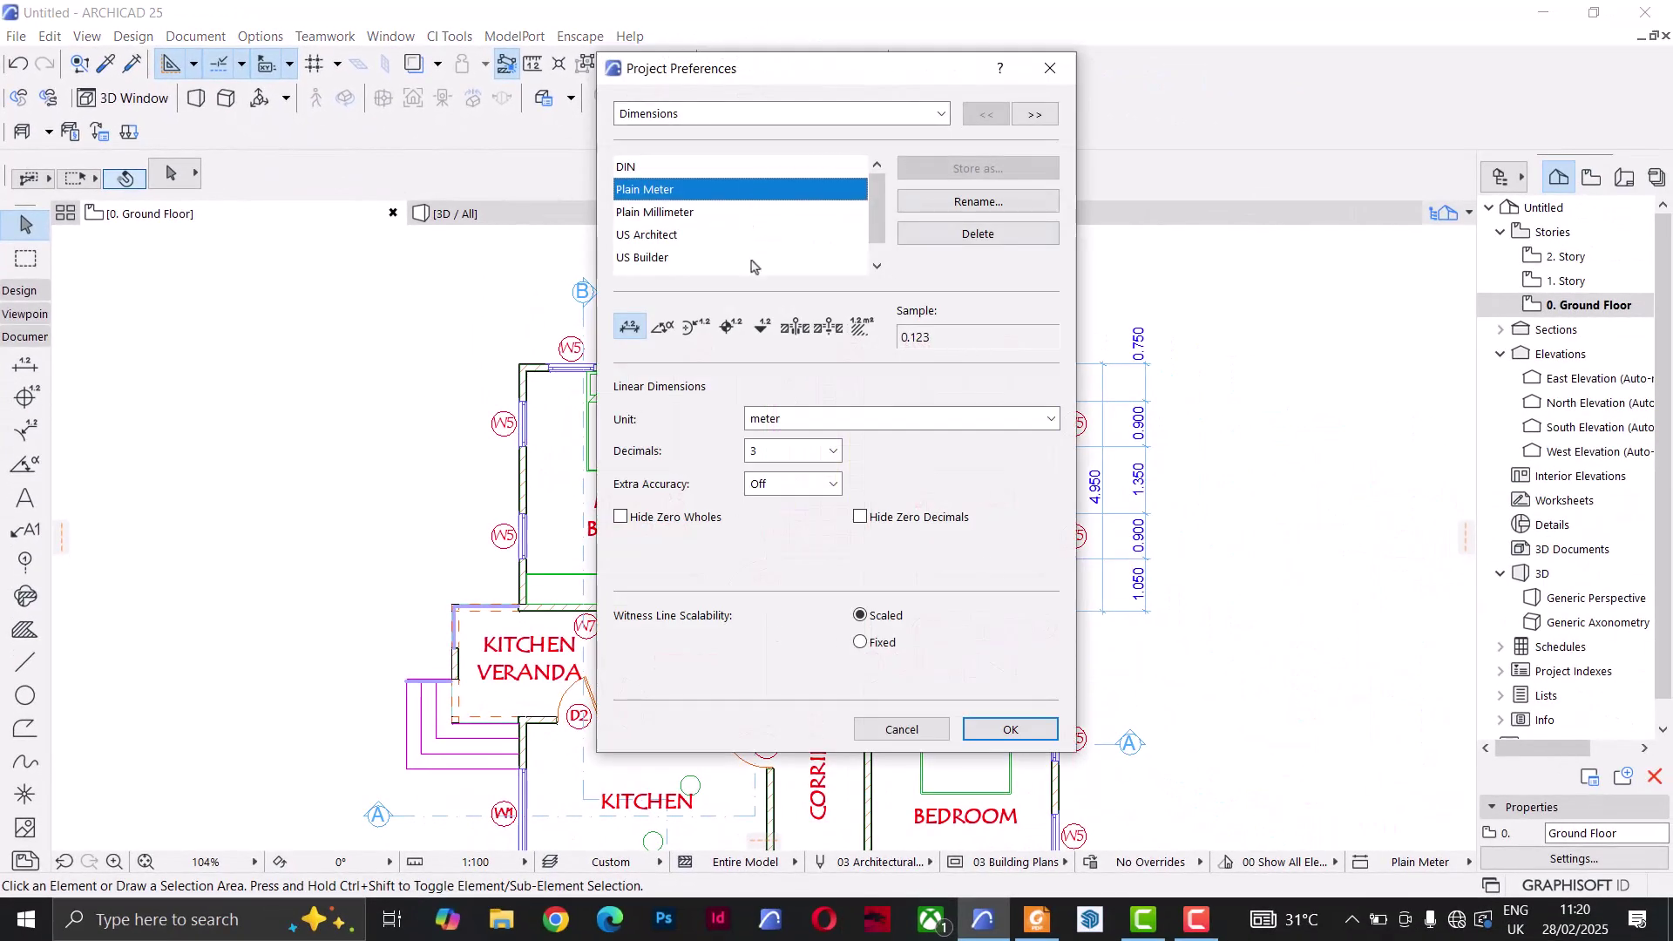
pyautogui.click(660, 210)
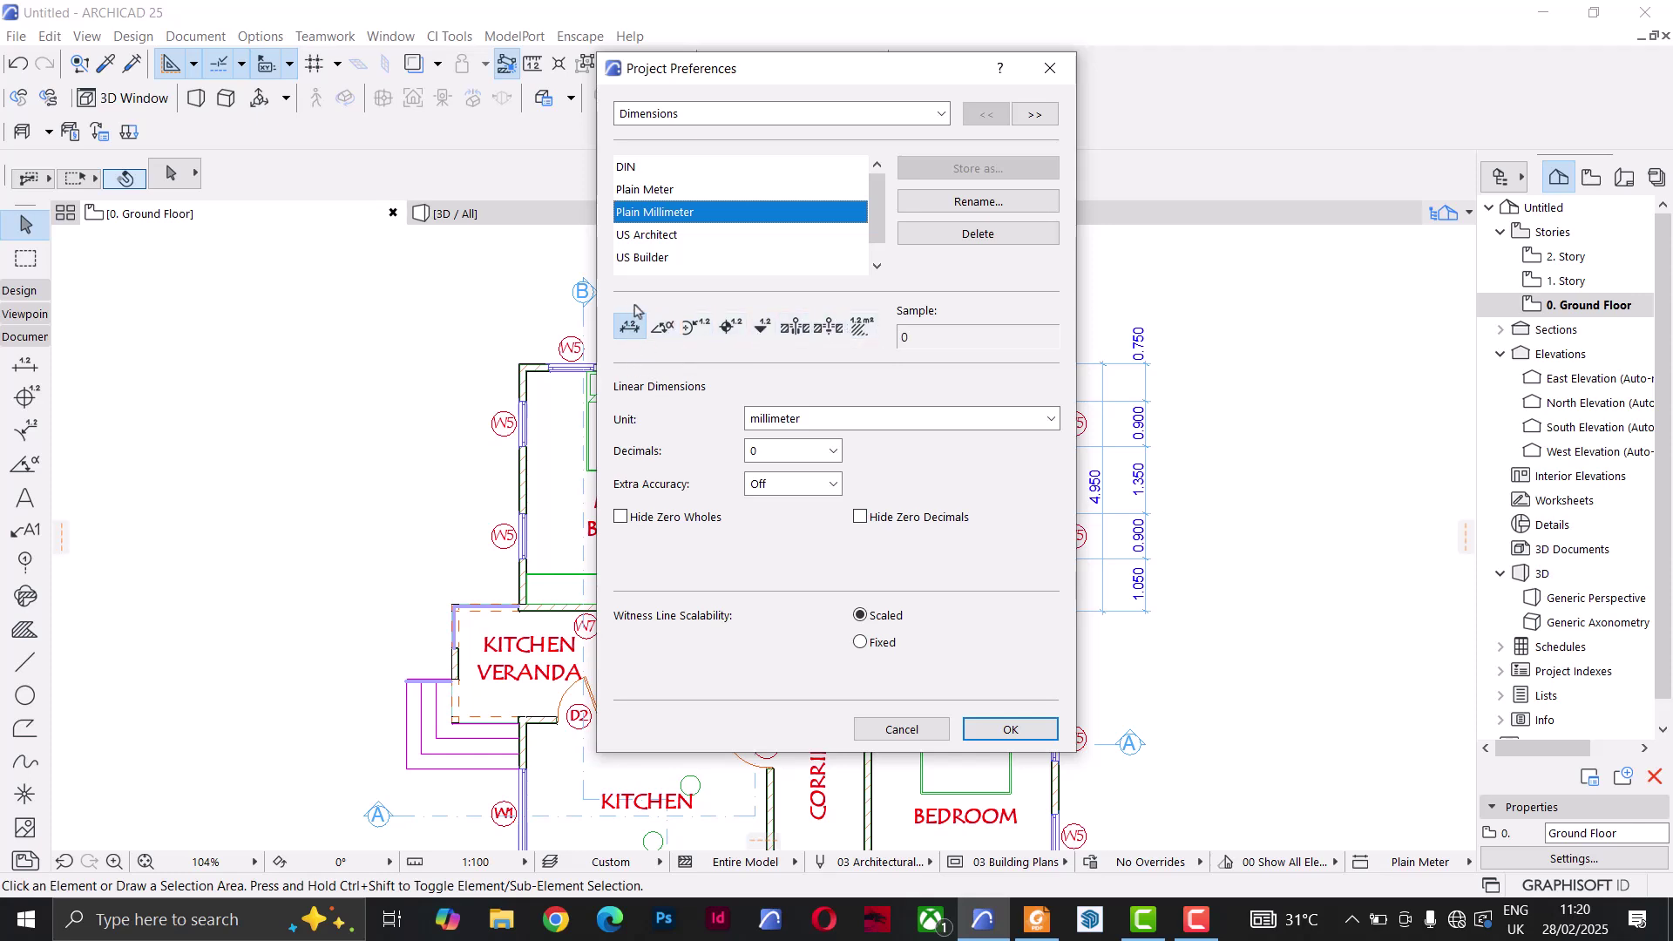
pyautogui.click(889, 424)
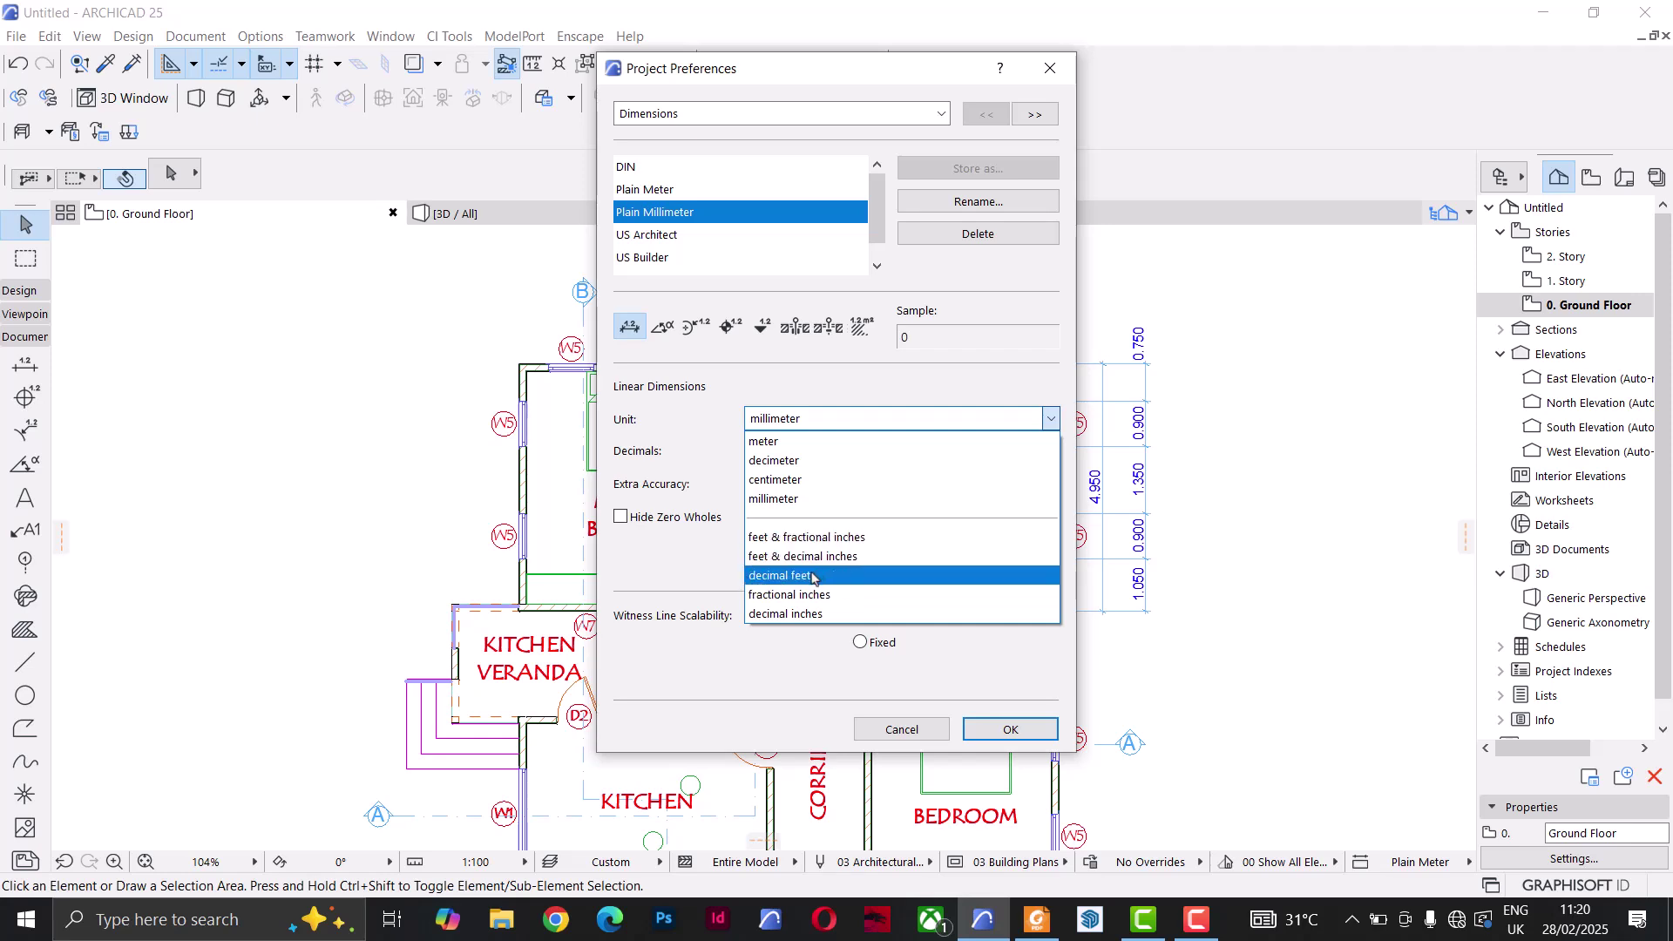
pyautogui.click(792, 499)
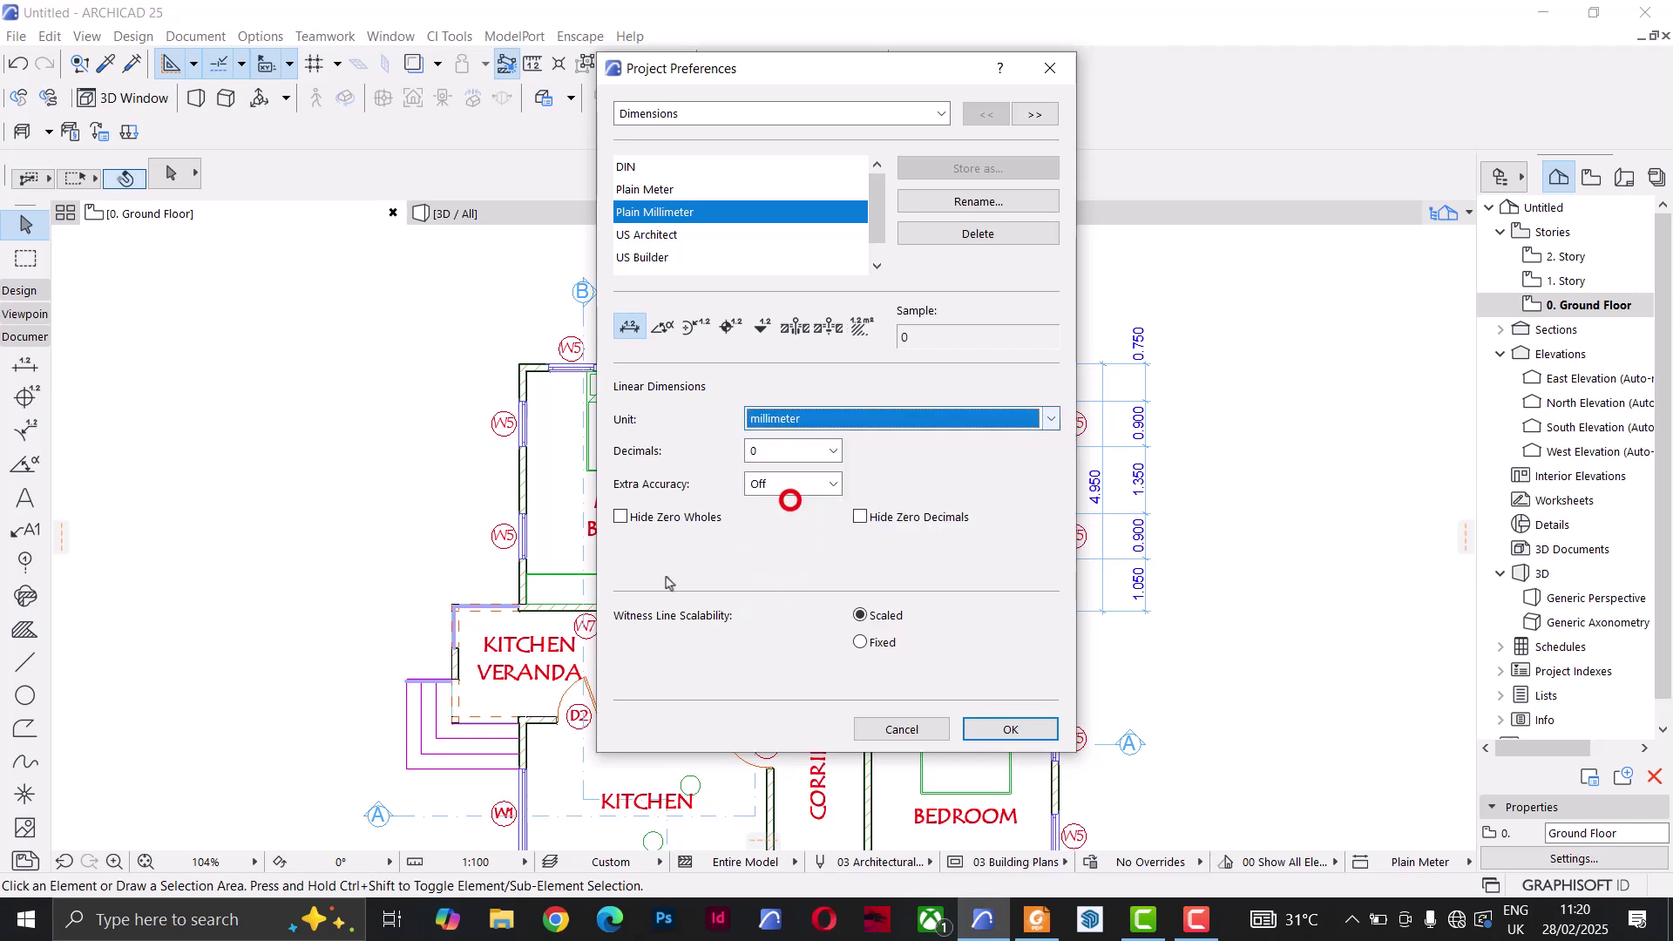
pyautogui.click(819, 450)
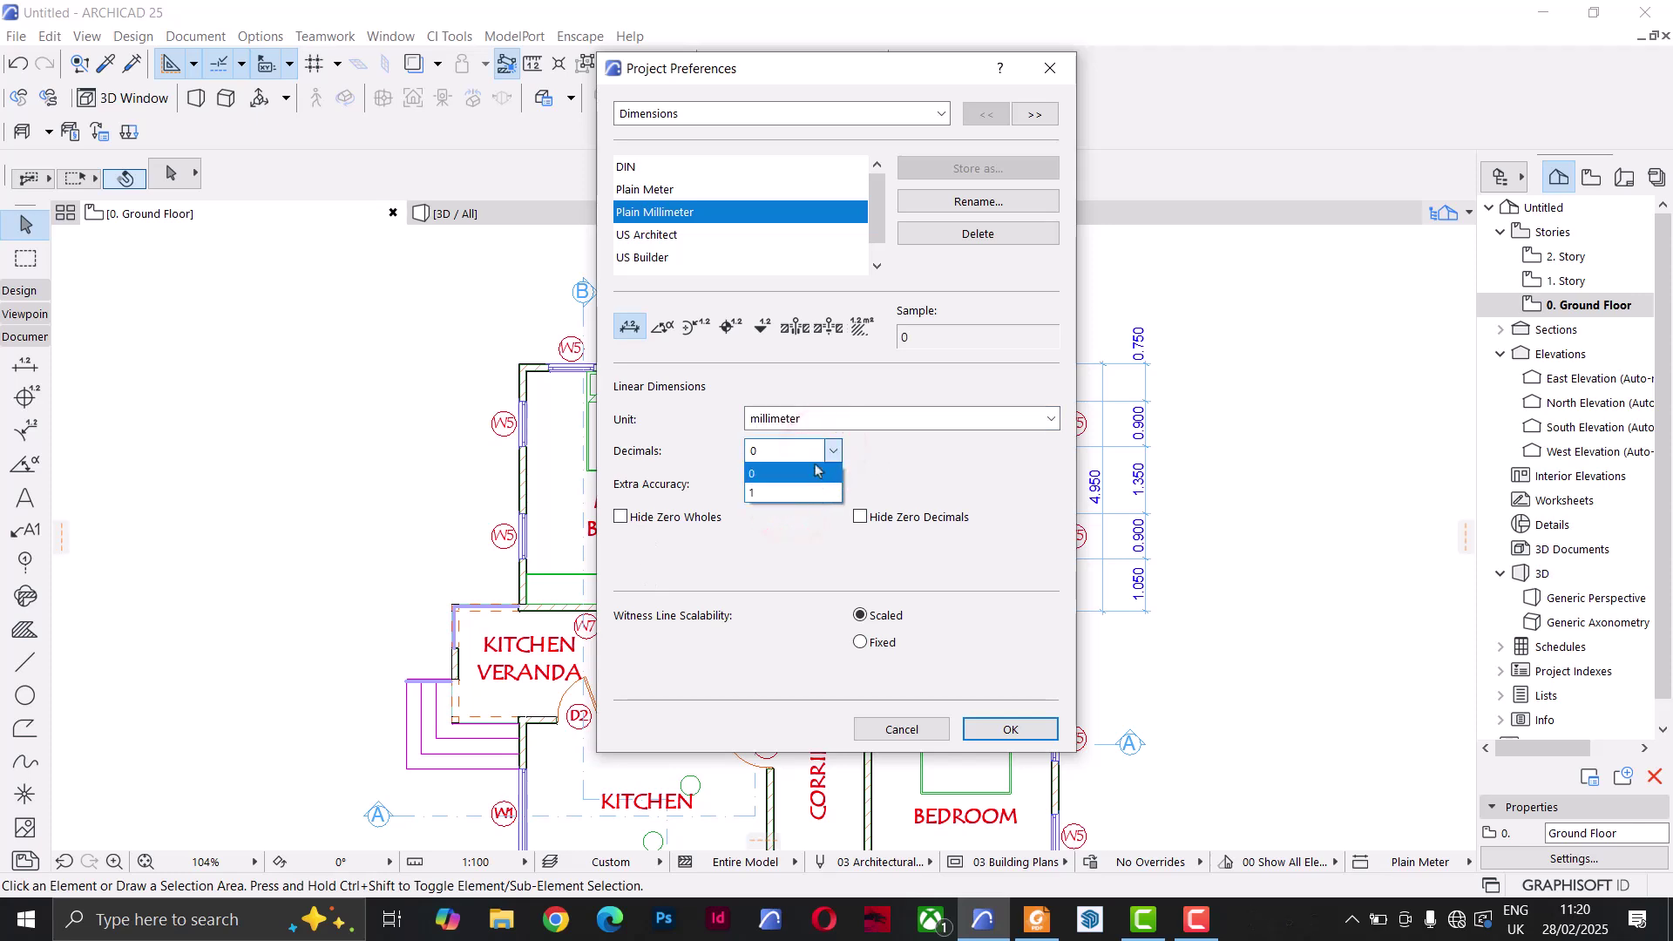
pyautogui.click(815, 472)
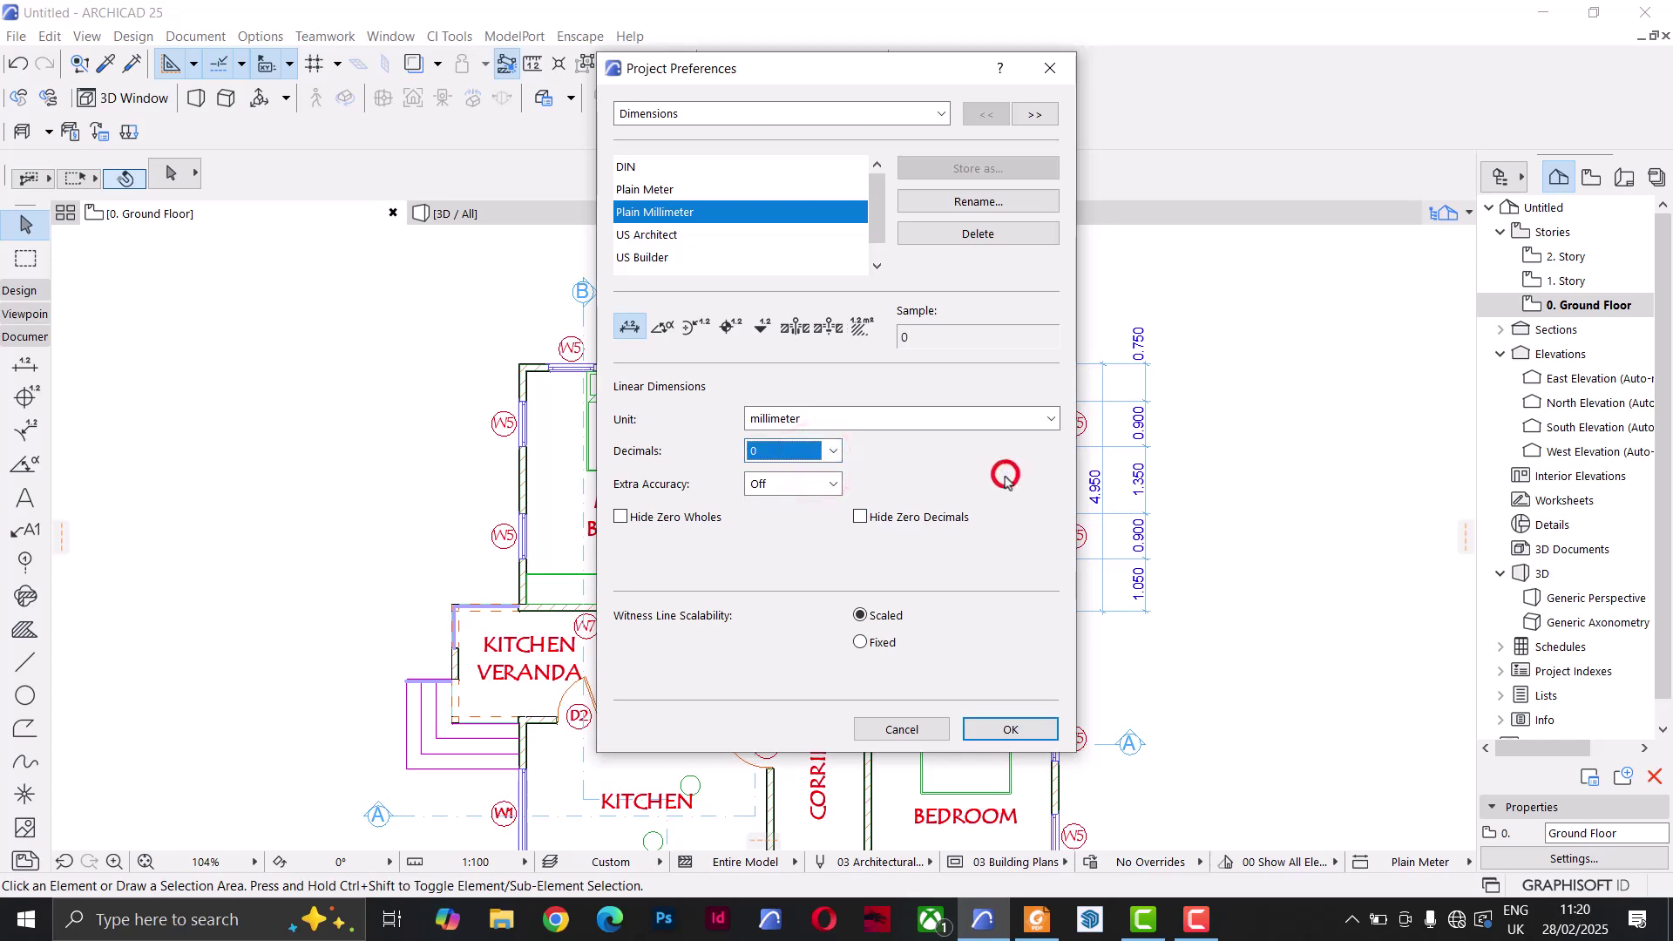
# Step: Apply the Plain Millimeter preferences so the bedroom dimensions read 4,950 and 750, 900, 1,350, 900
pyautogui.click(1011, 730)
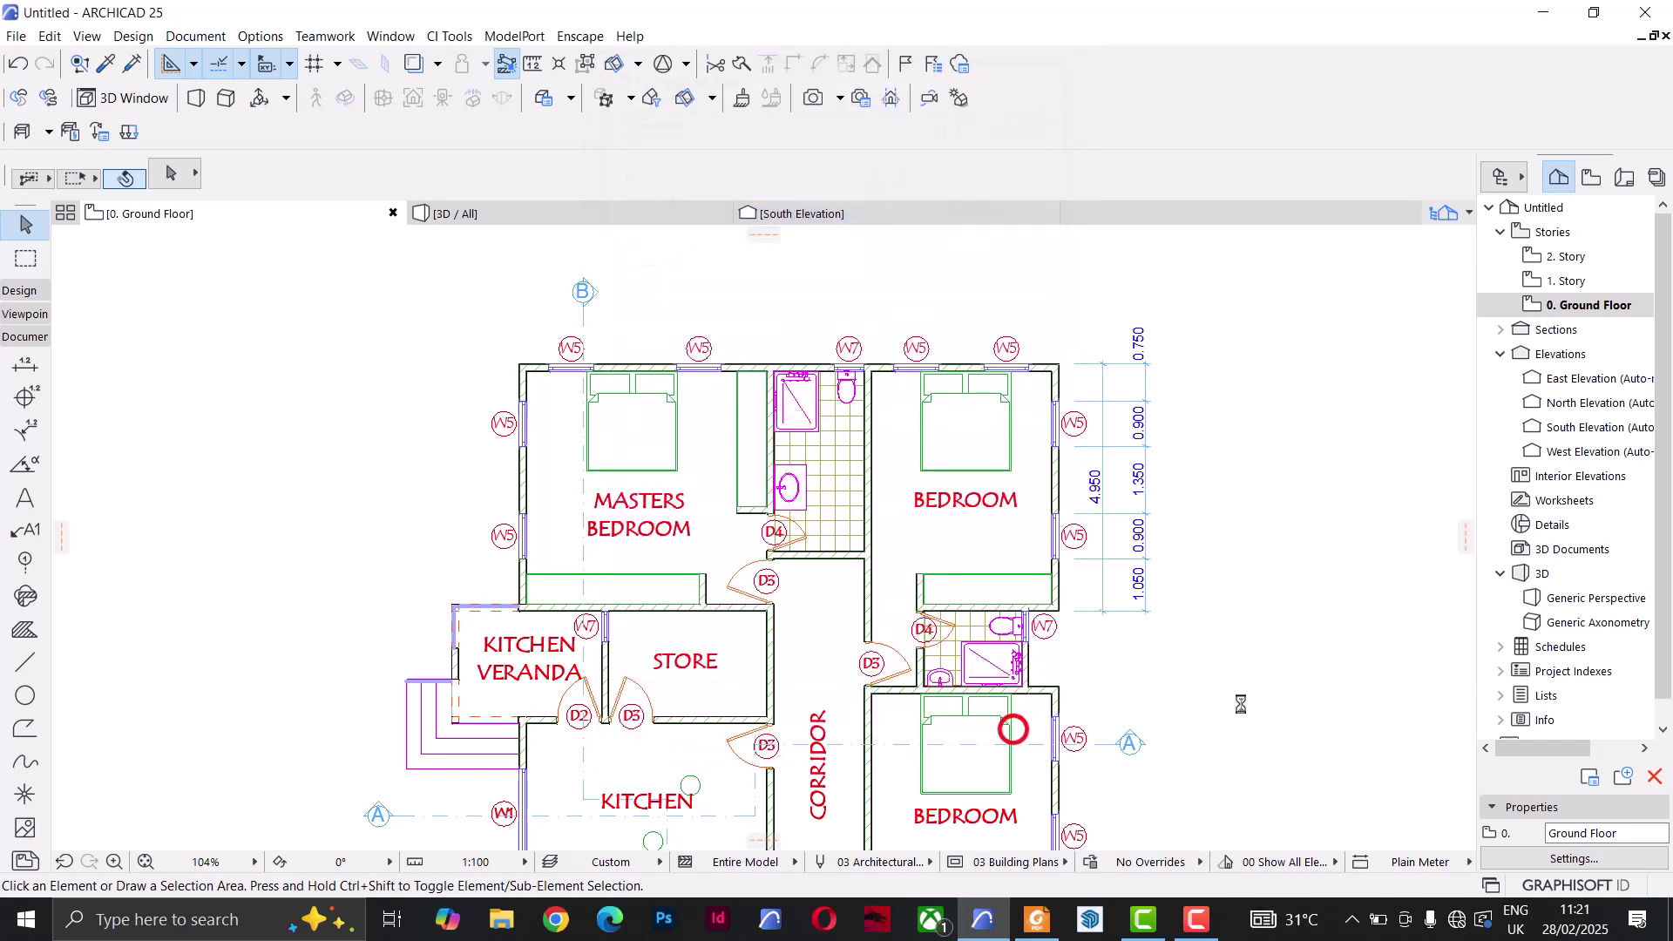
pyautogui.scroll(4, 1140, 498)
pyautogui.moveTo(1140, 498); pyautogui.dragTo(1082, 438, button='middle')
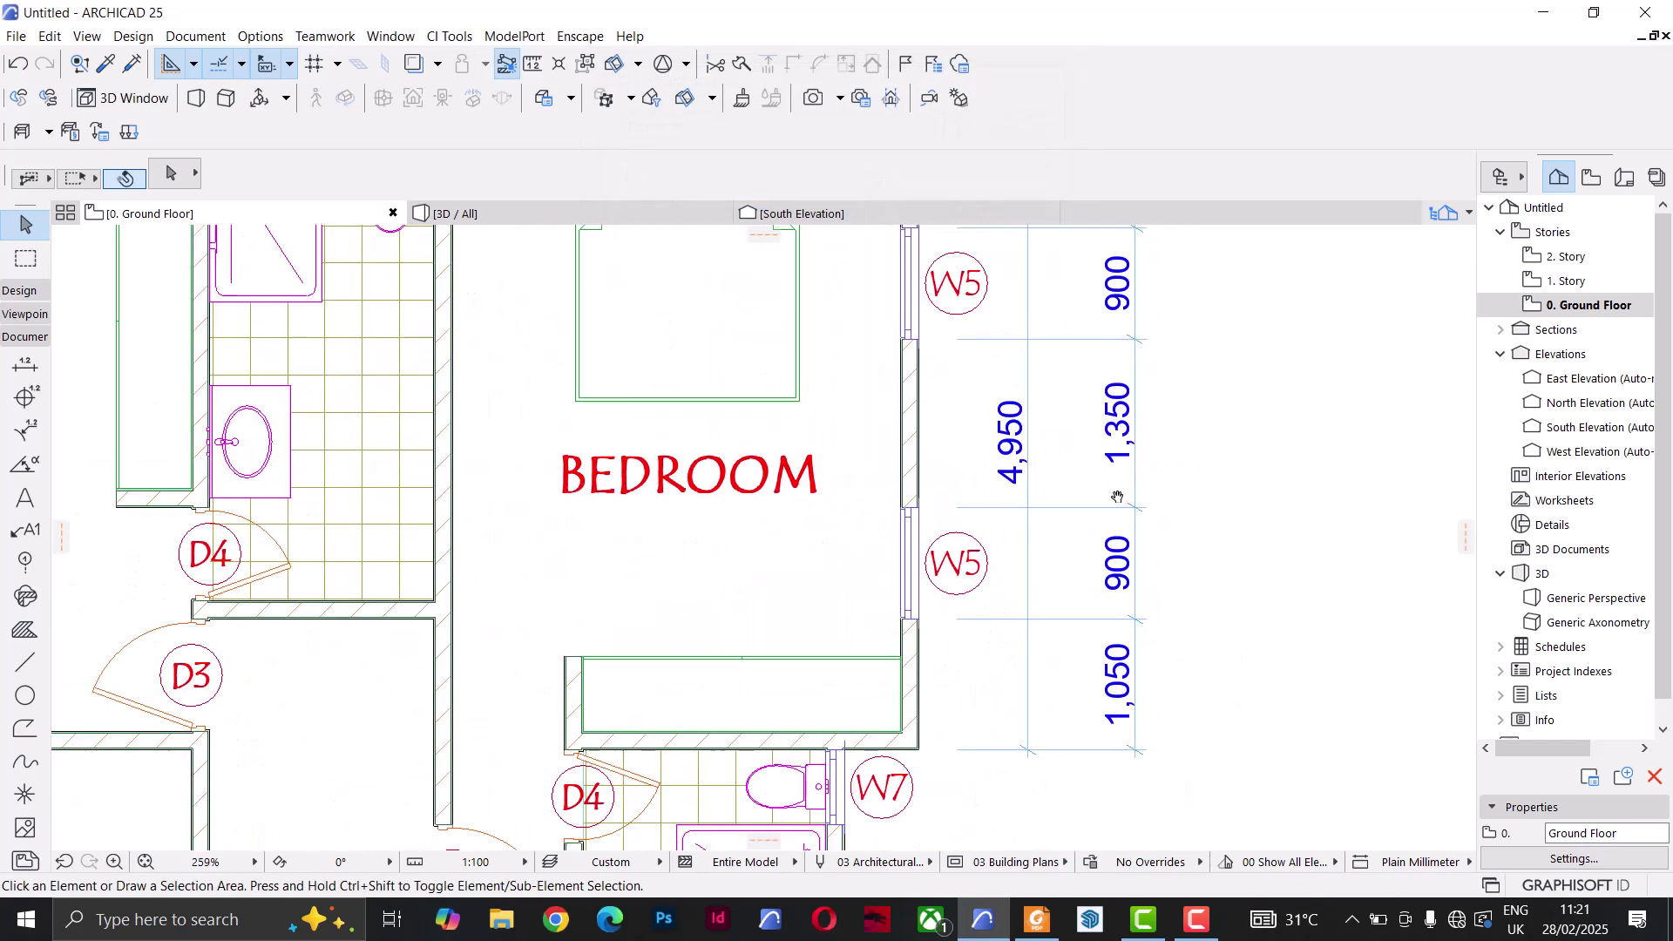
pyautogui.scroll(-6, 1118, 446)
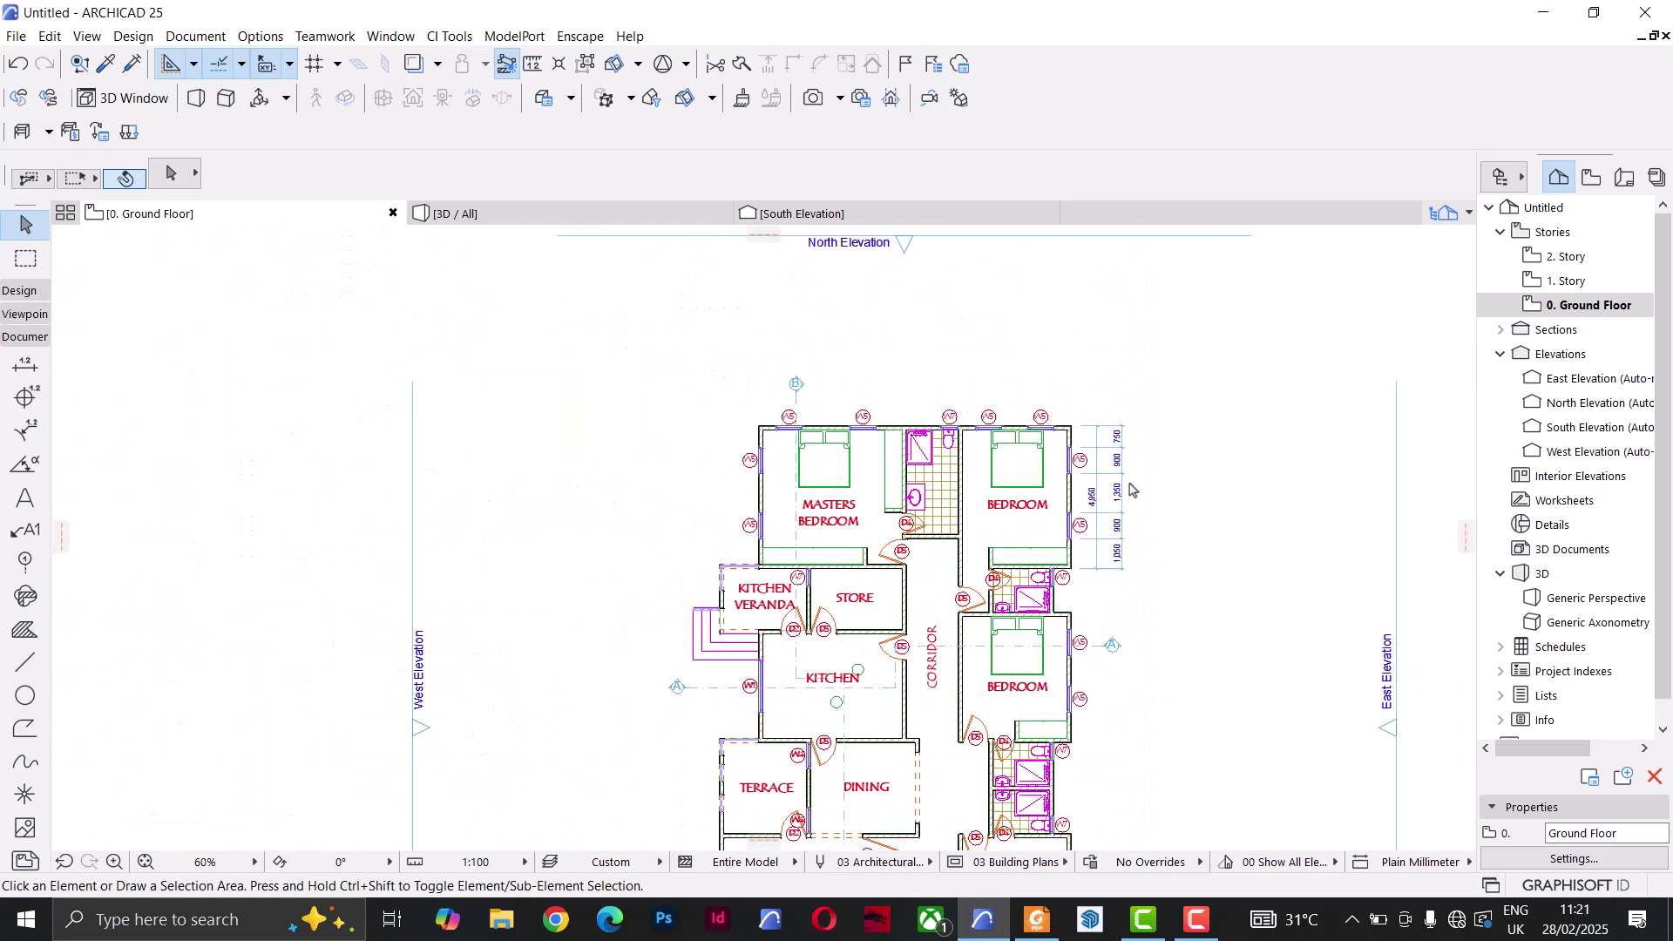
pyautogui.scroll(3, 1126, 484)
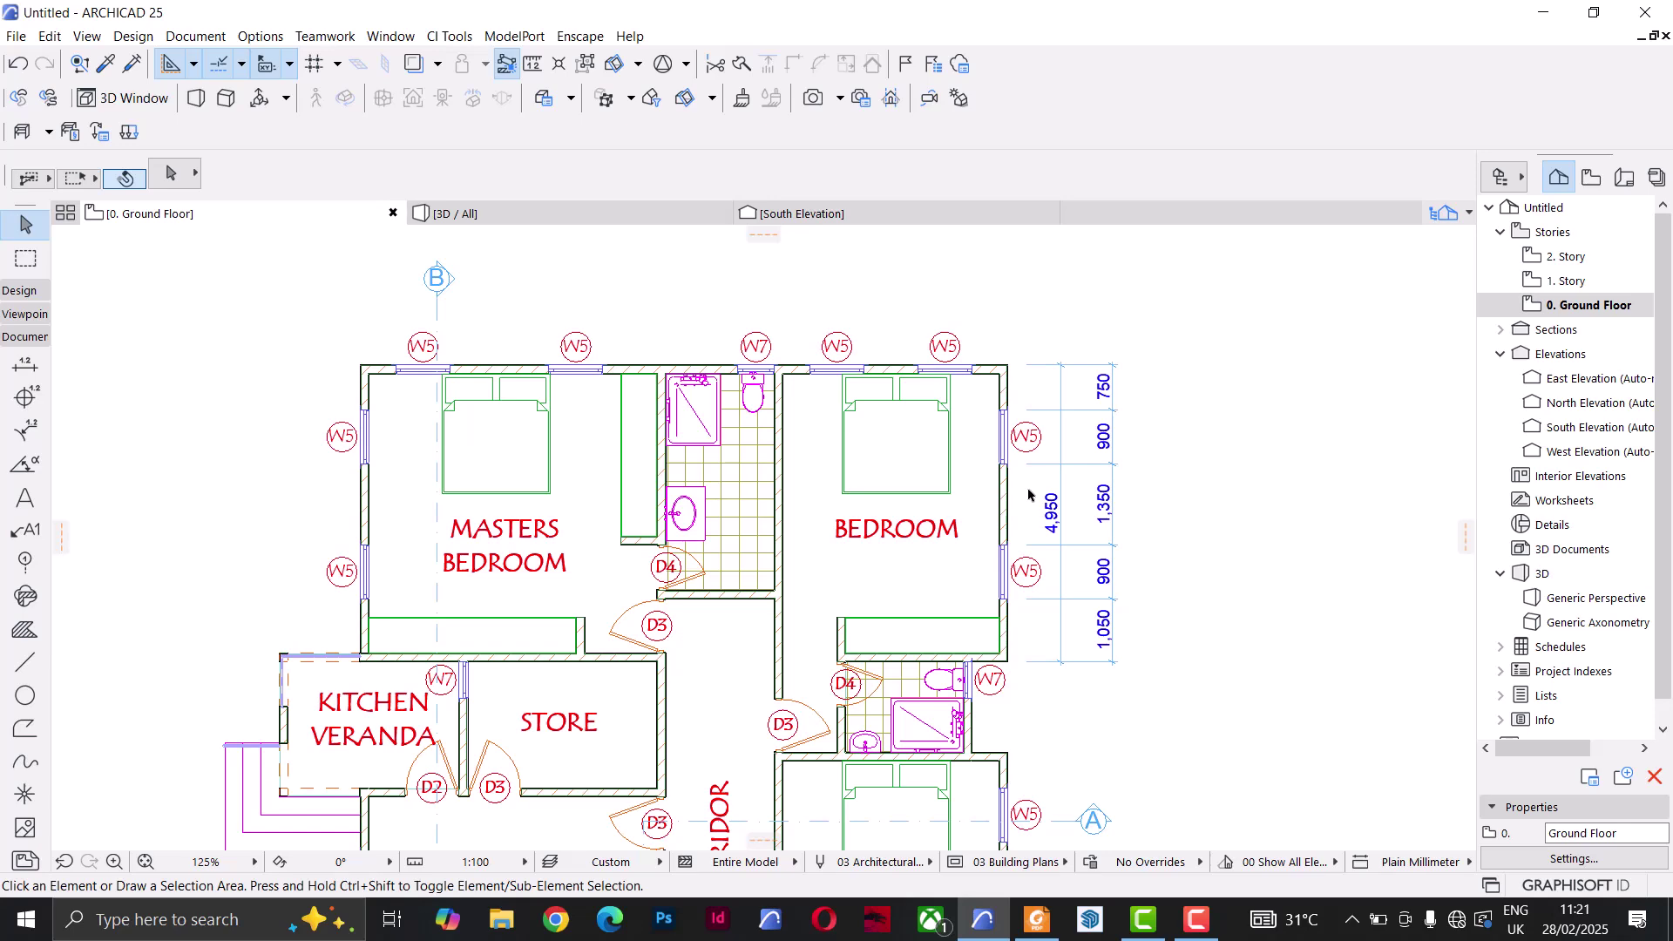
# Step: Load the bedroom dimension chain's settings into the Dimension tool with the eyedropper
pyautogui.moveTo(593, 401); pyautogui.dragTo(677, 451, button='middle')
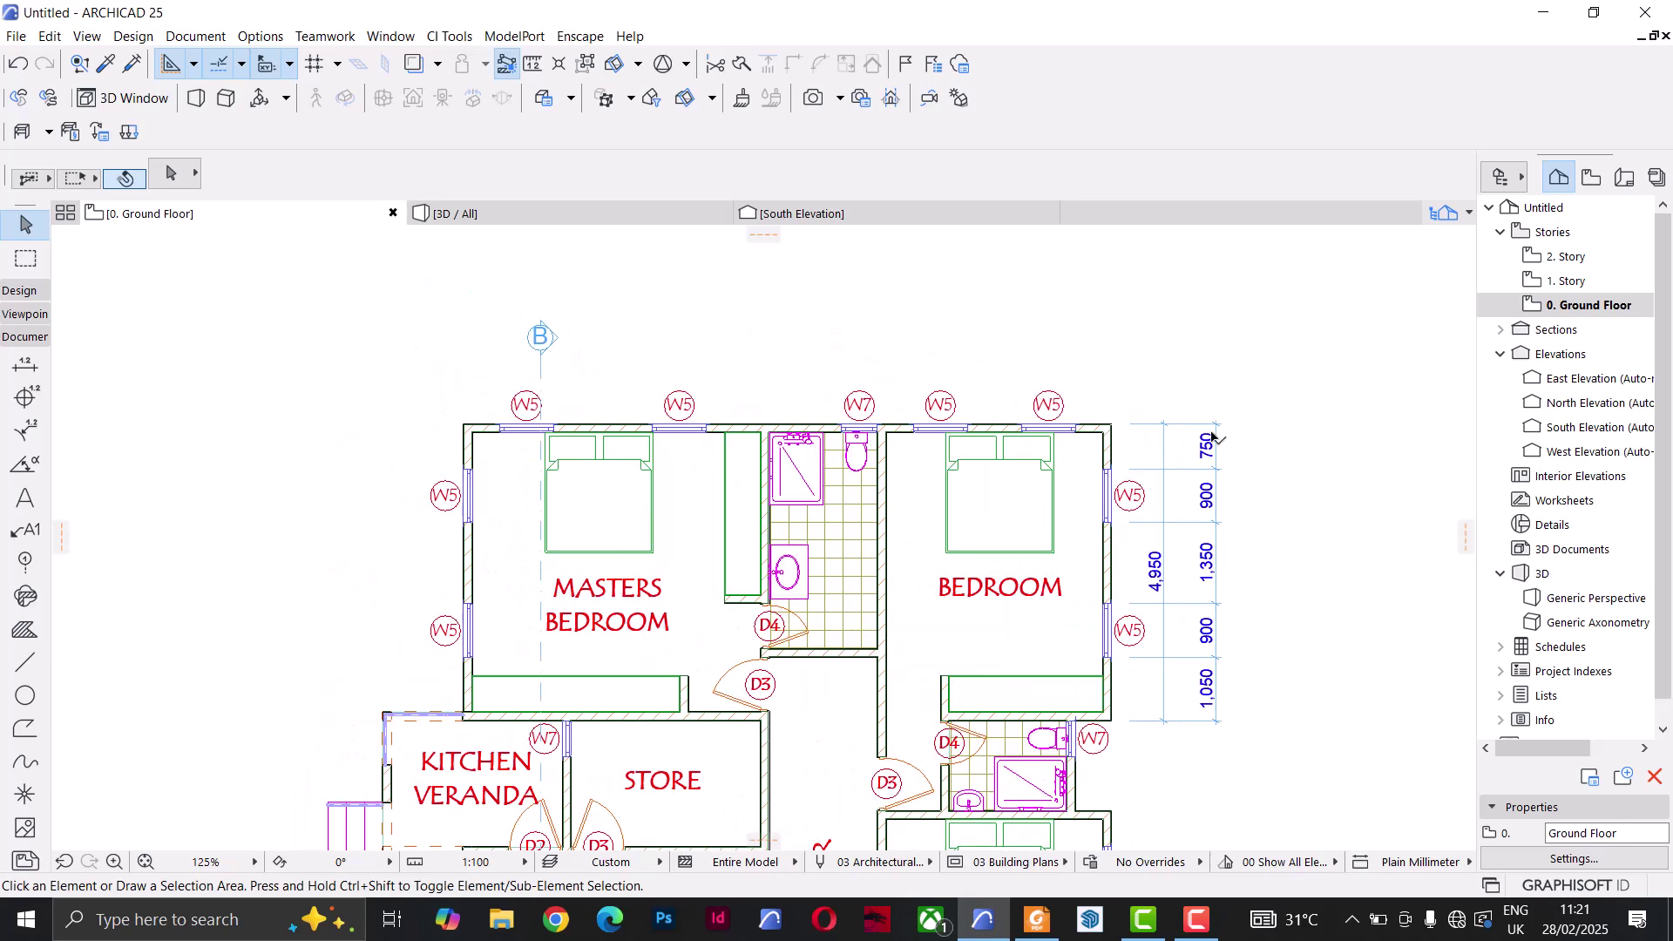
pyautogui.scroll(4, 1212, 437)
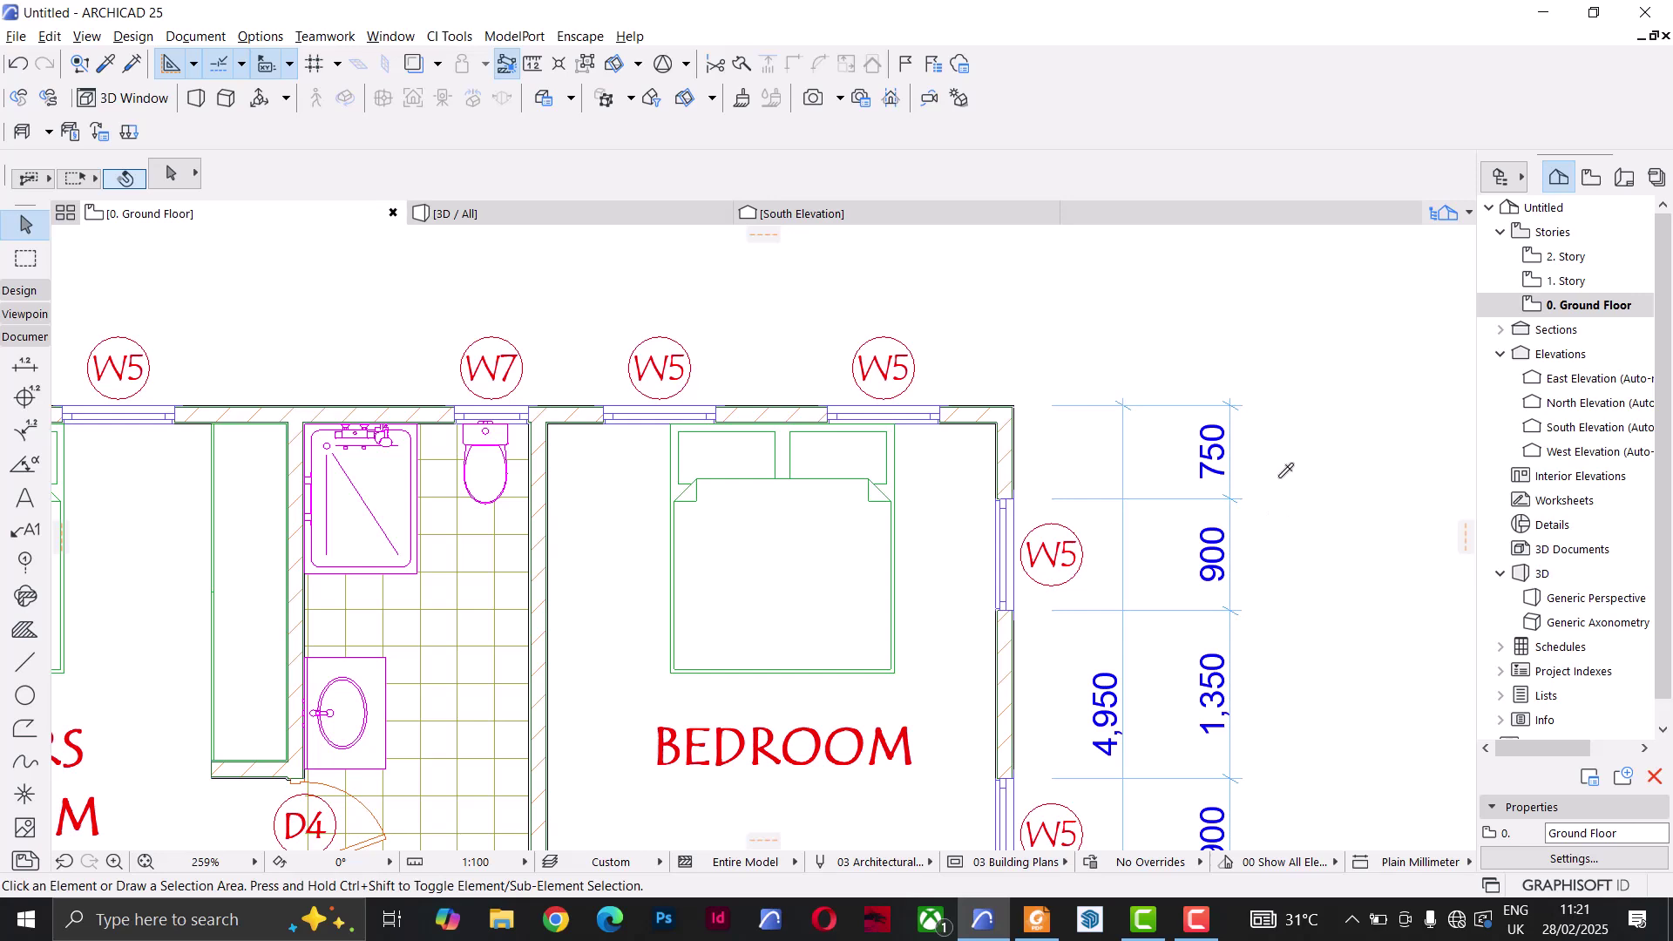
pyautogui.keyDown('alt'); pyautogui.click(1235, 503); pyautogui.keyUp('alt')
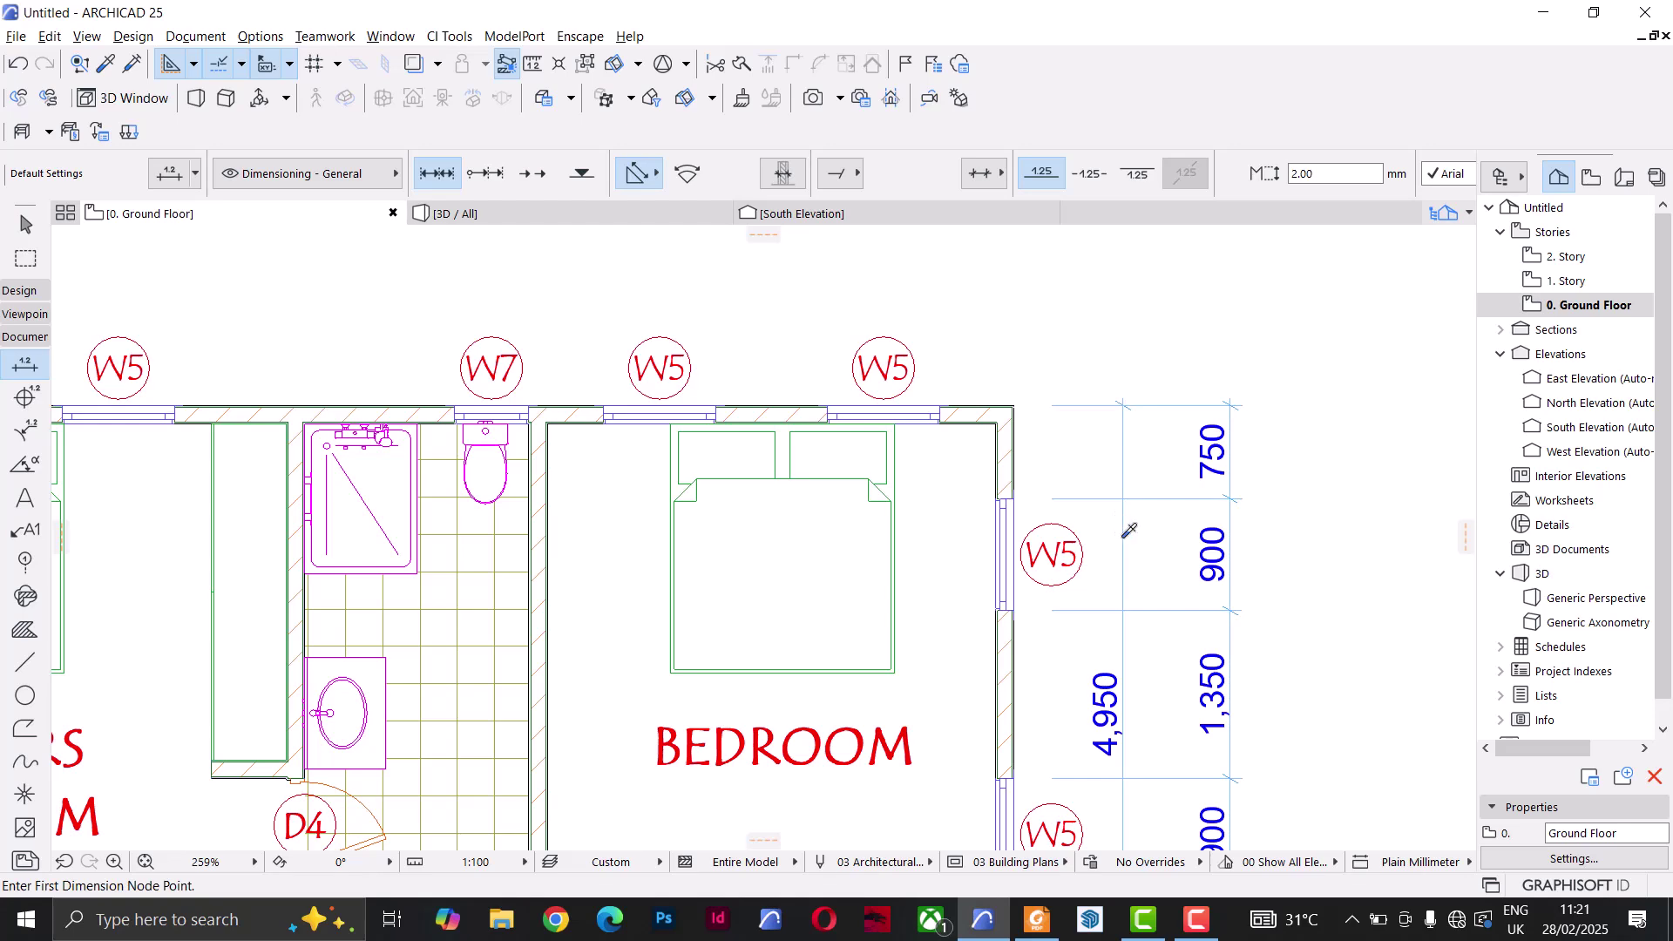
# Step: Start a top-wall dimension chain at the right wall's outer and inner faces
pyautogui.scroll(-3, 1319, 532)
pyautogui.scroll(-2, 1320, 531)
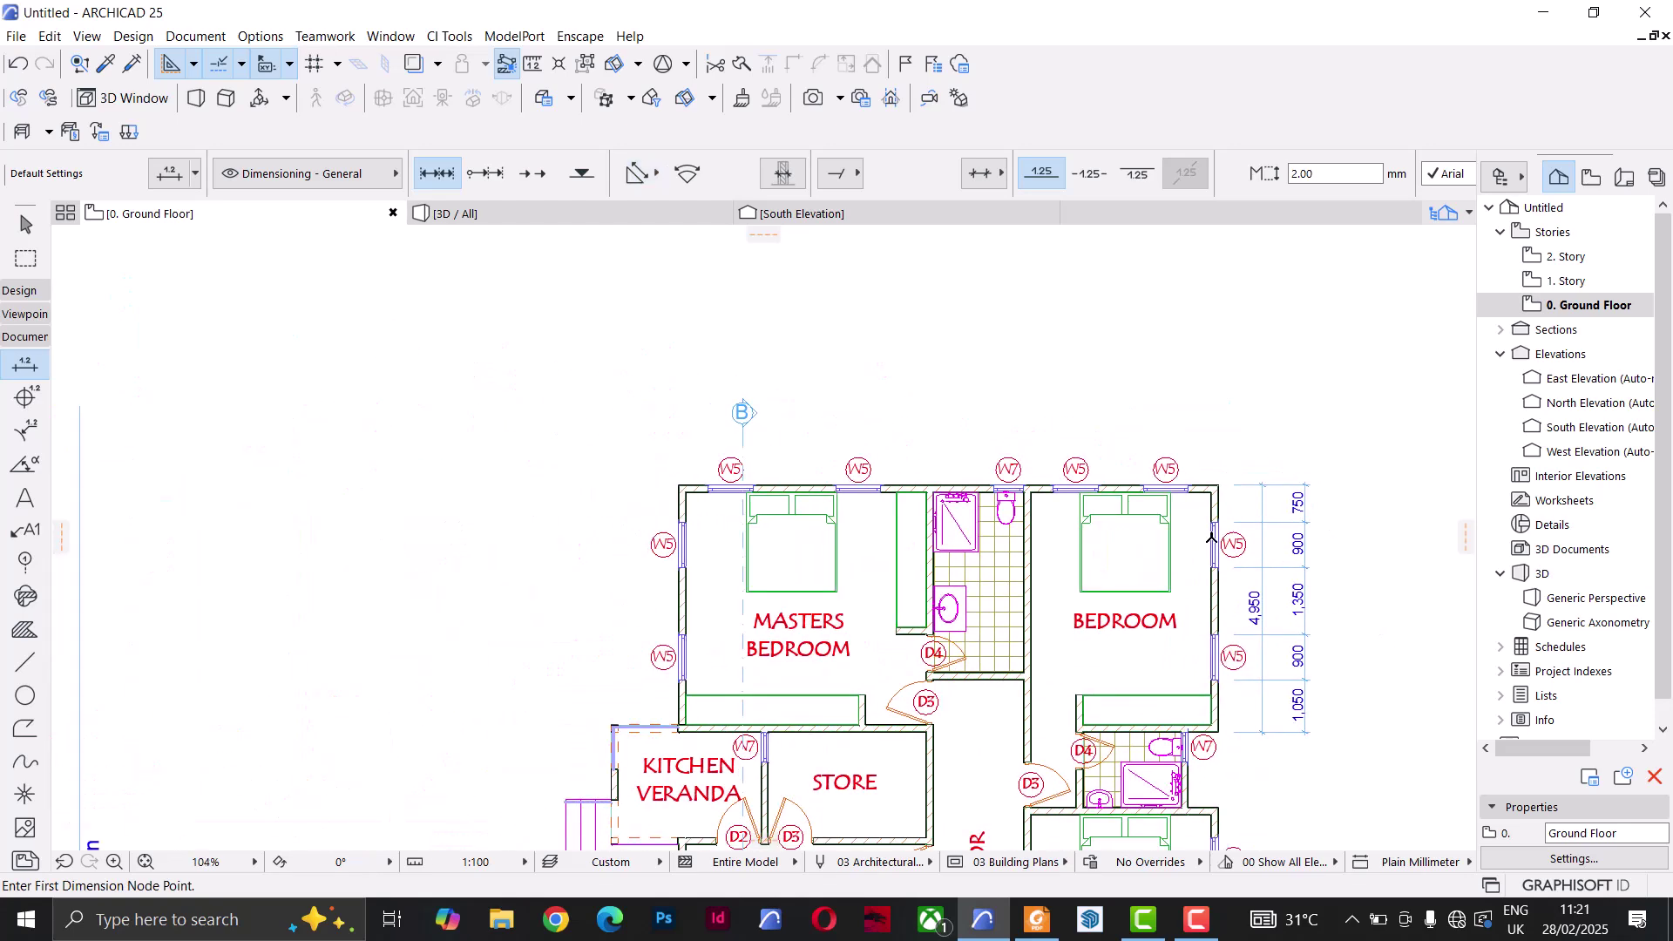
pyautogui.scroll(3, 1185, 516)
pyautogui.moveTo(1176, 448); pyautogui.dragTo(1181, 520, button='middle')
pyautogui.scroll(1, 1165, 491)
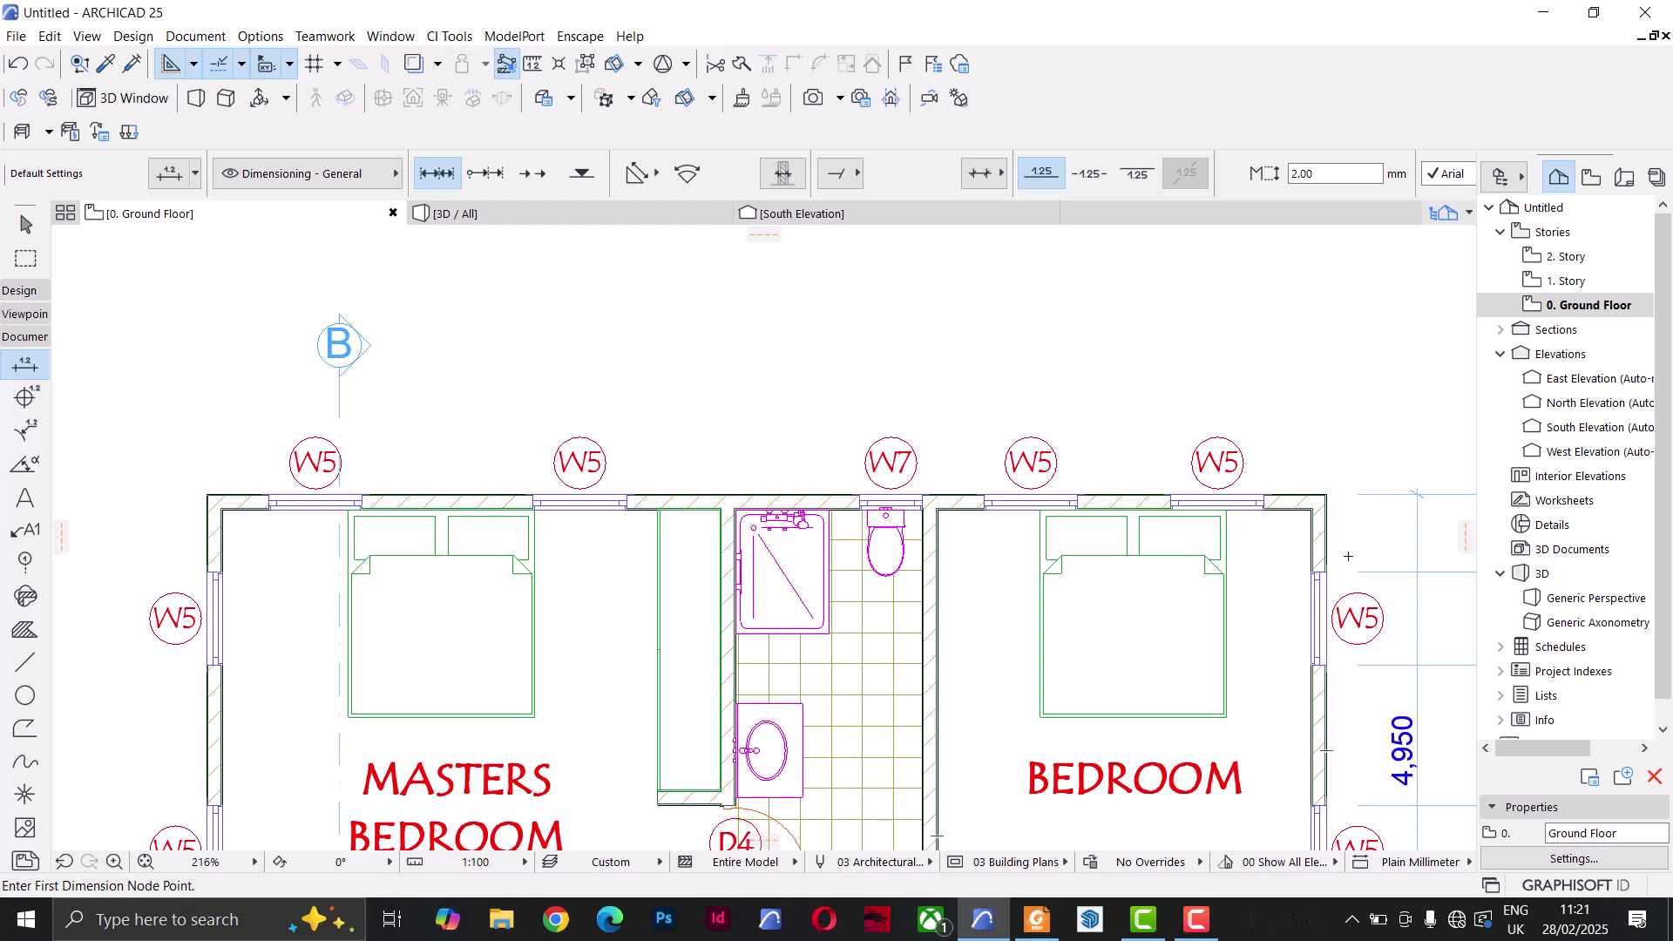
pyautogui.scroll(4, 1348, 555)
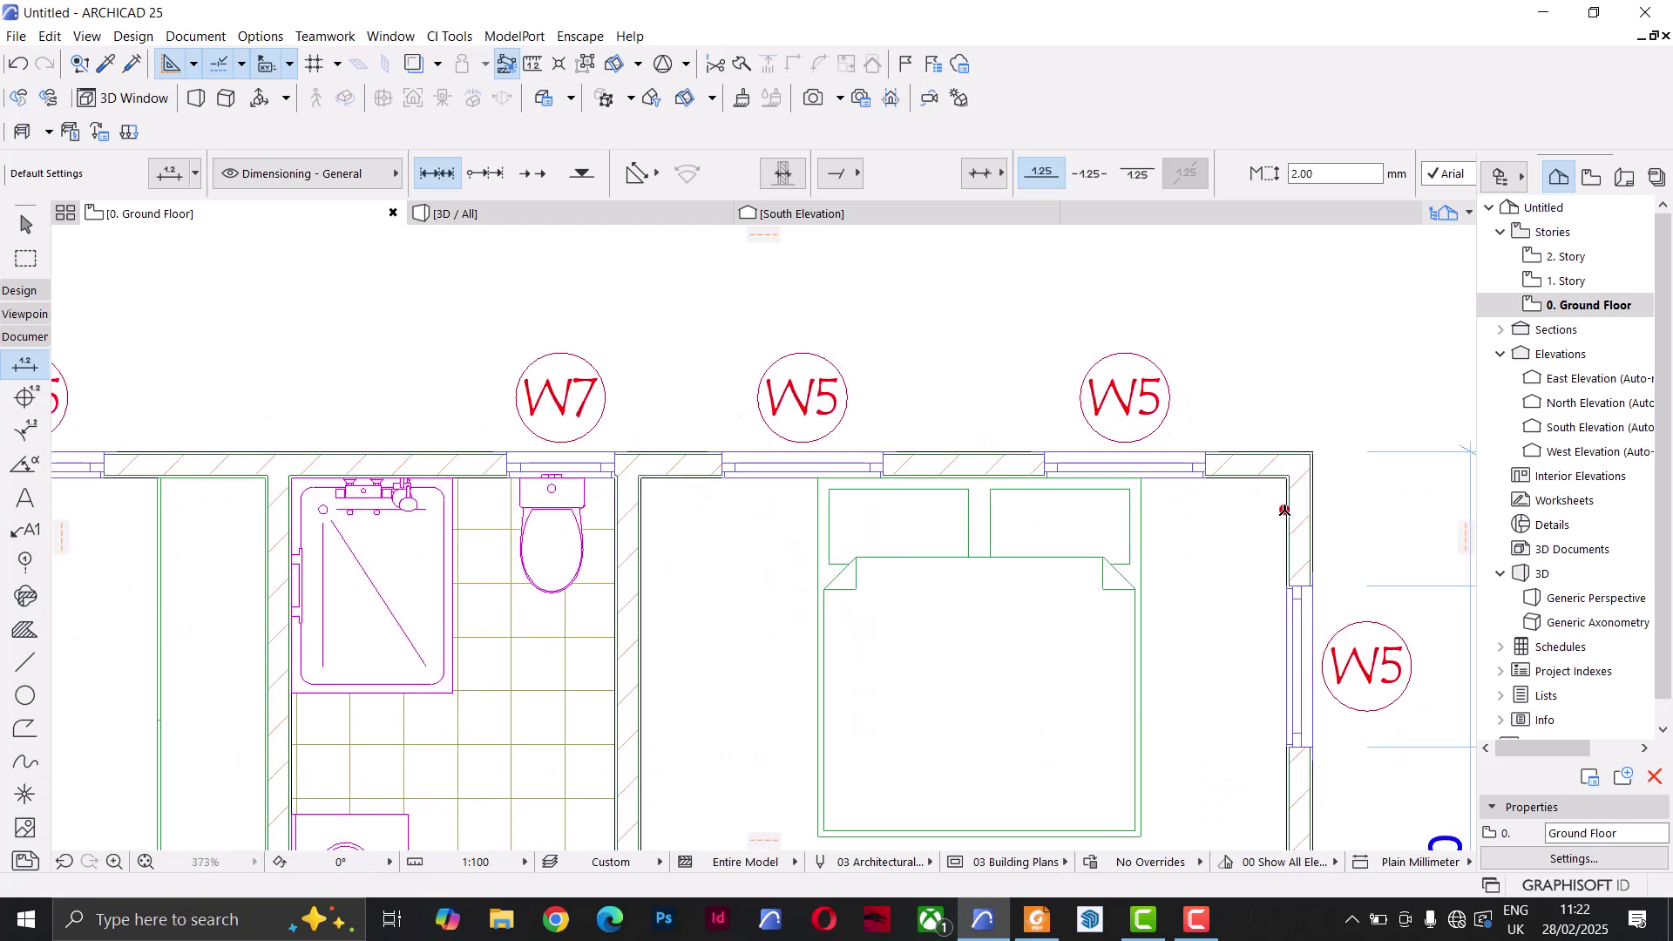
pyautogui.click(1287, 511)
pyautogui.click(1314, 511)
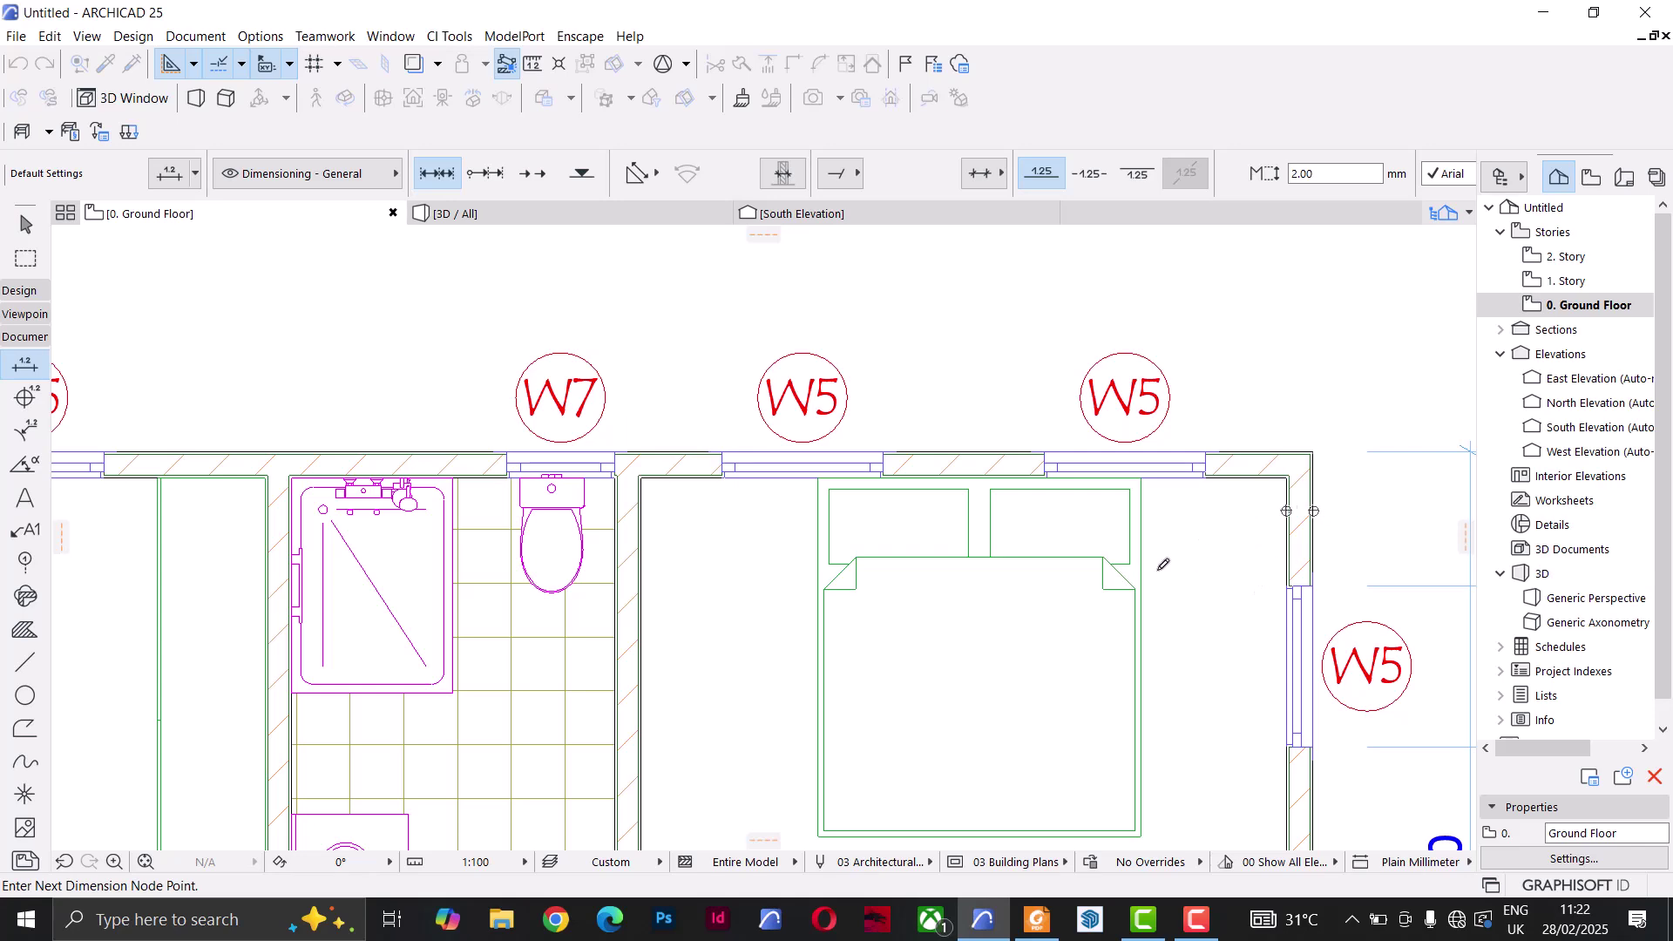
# Step: Extend the chain to the far left wall and place it above the plan (150, 4,800, 150, 1,800, 150, 3,600, 150)
pyautogui.scroll(-3, 1111, 557)
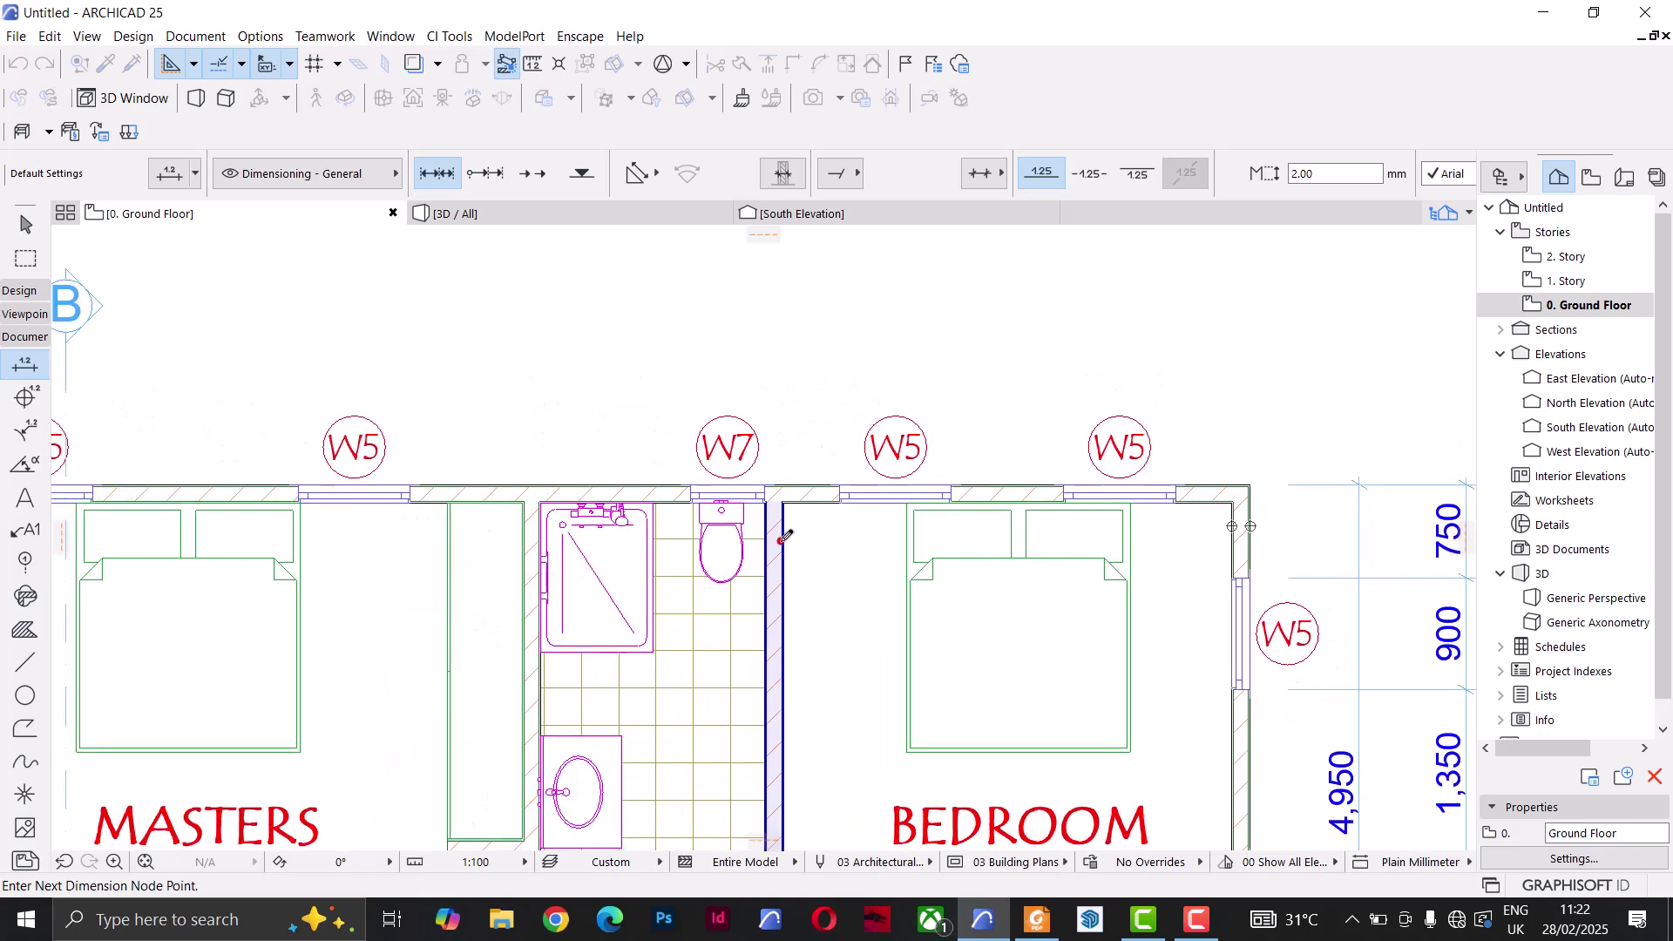
pyautogui.scroll(3, 785, 535)
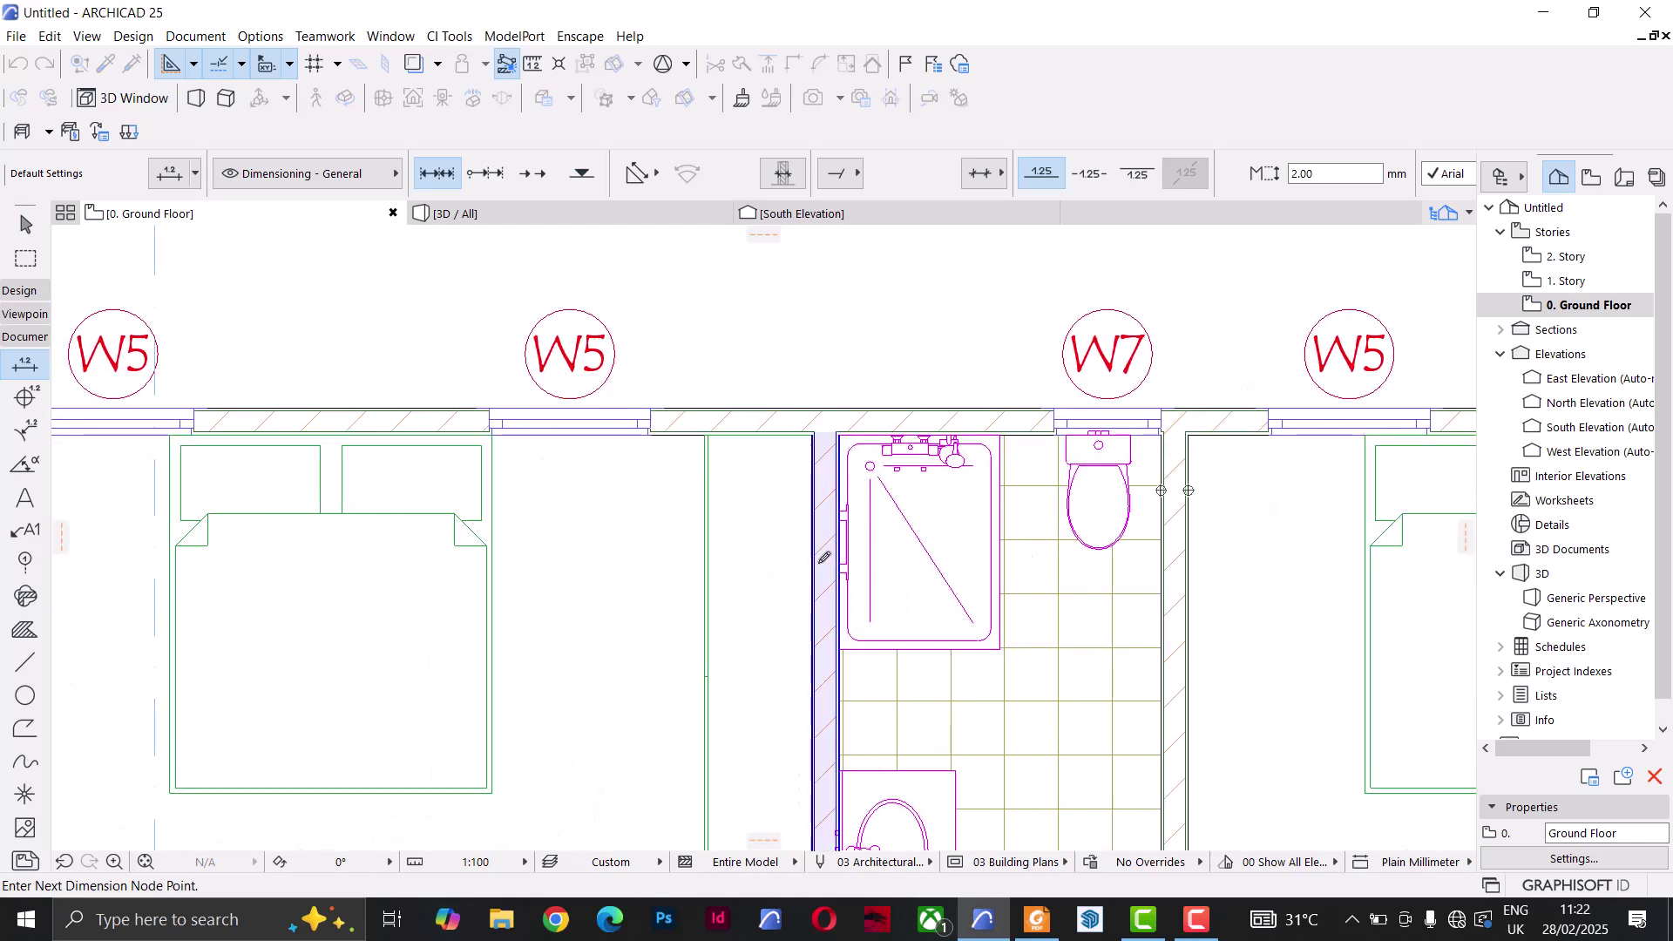
pyautogui.scroll(-3, 801, 620)
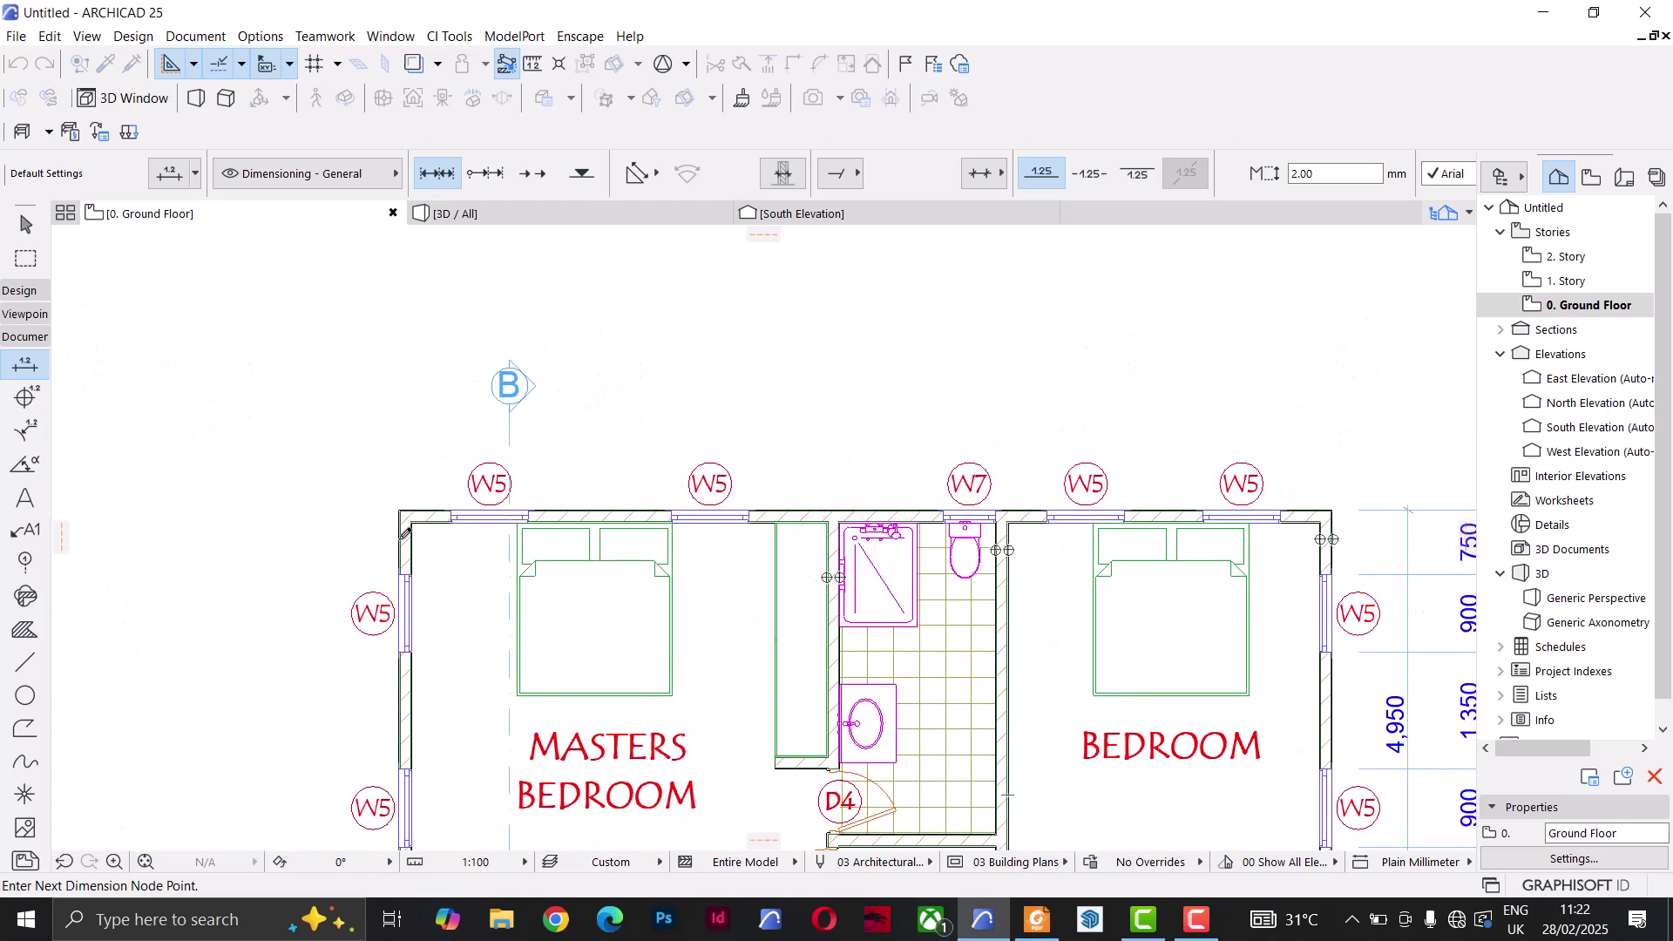
pyautogui.click(413, 551)
pyautogui.doubleClick(794, 422)
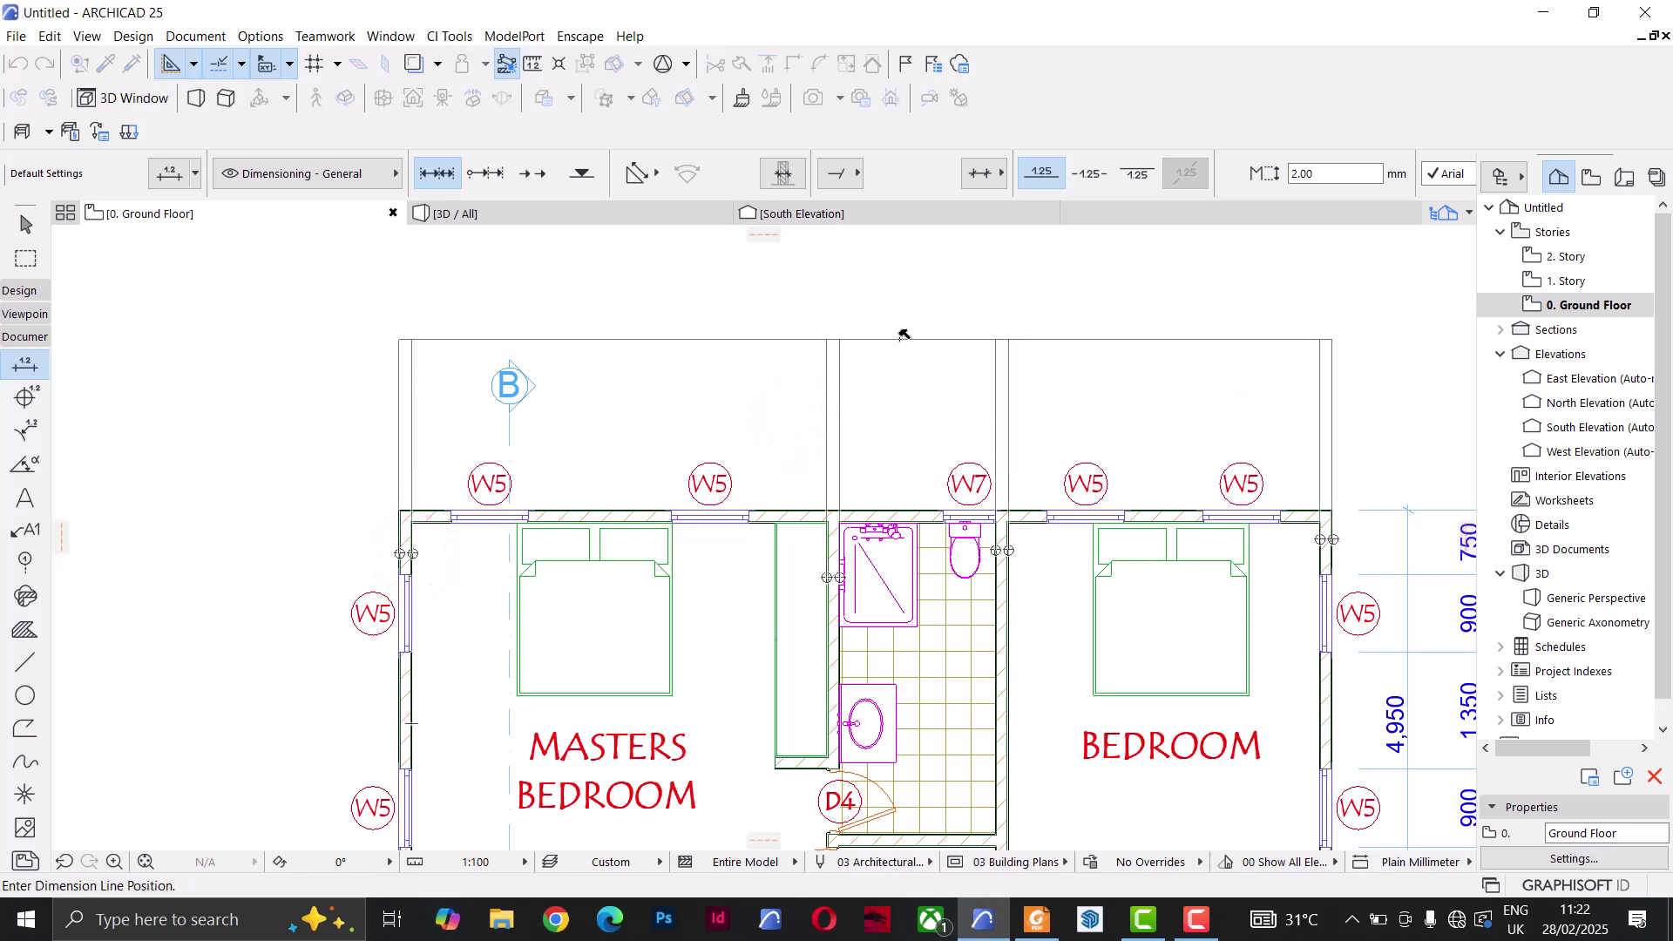
pyautogui.click(901, 340)
# Step: Add a 10,800 overall dimension from the left wall corner to the top-right corner, above the top chain
pyautogui.scroll(2, 382, 437)
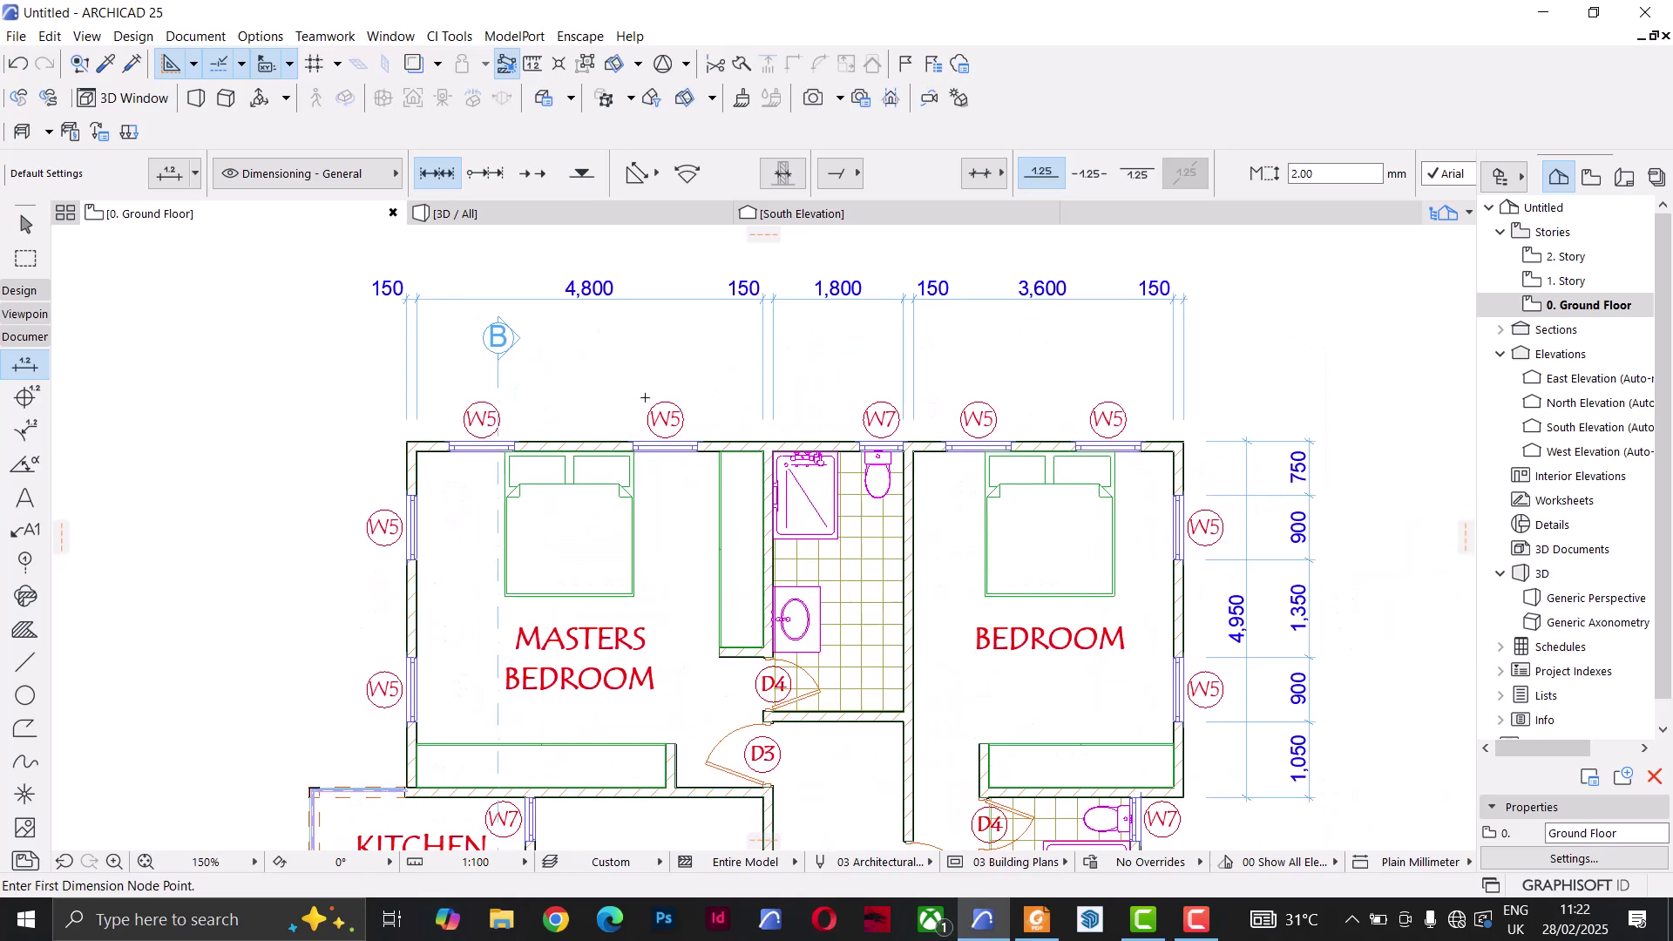
pyautogui.scroll(1, 381, 436)
pyautogui.click(370, 462)
pyautogui.scroll(-4, 371, 462)
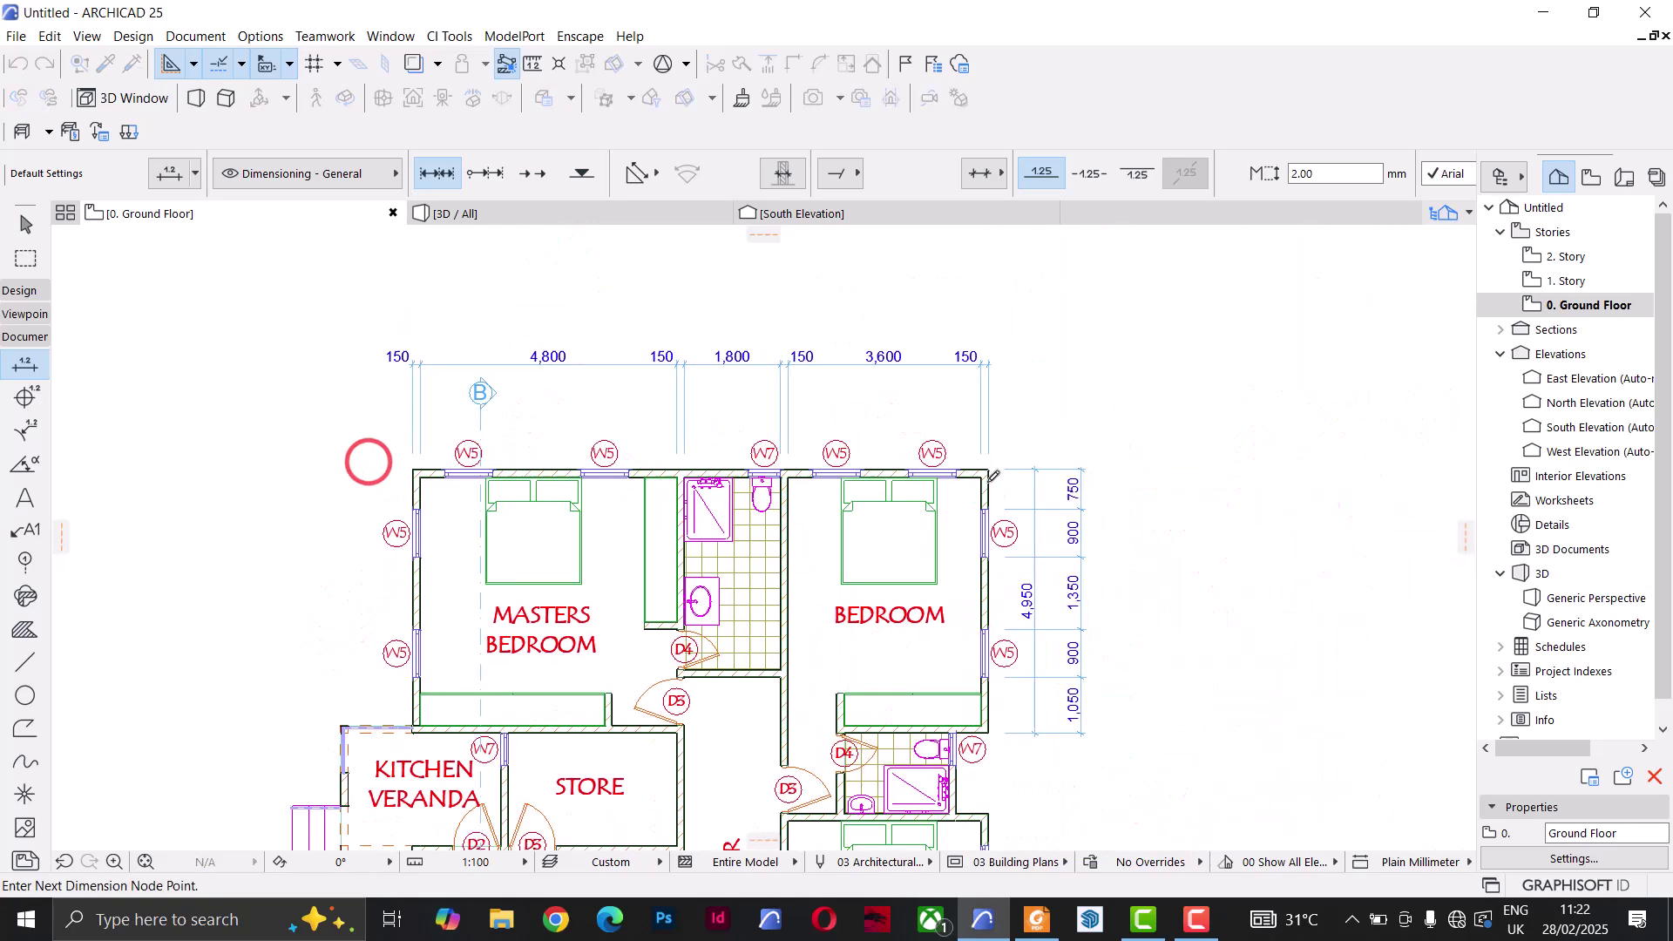
pyautogui.scroll(2, 1307, 523)
pyautogui.click(835, 450)
pyautogui.scroll(-3, 834, 449)
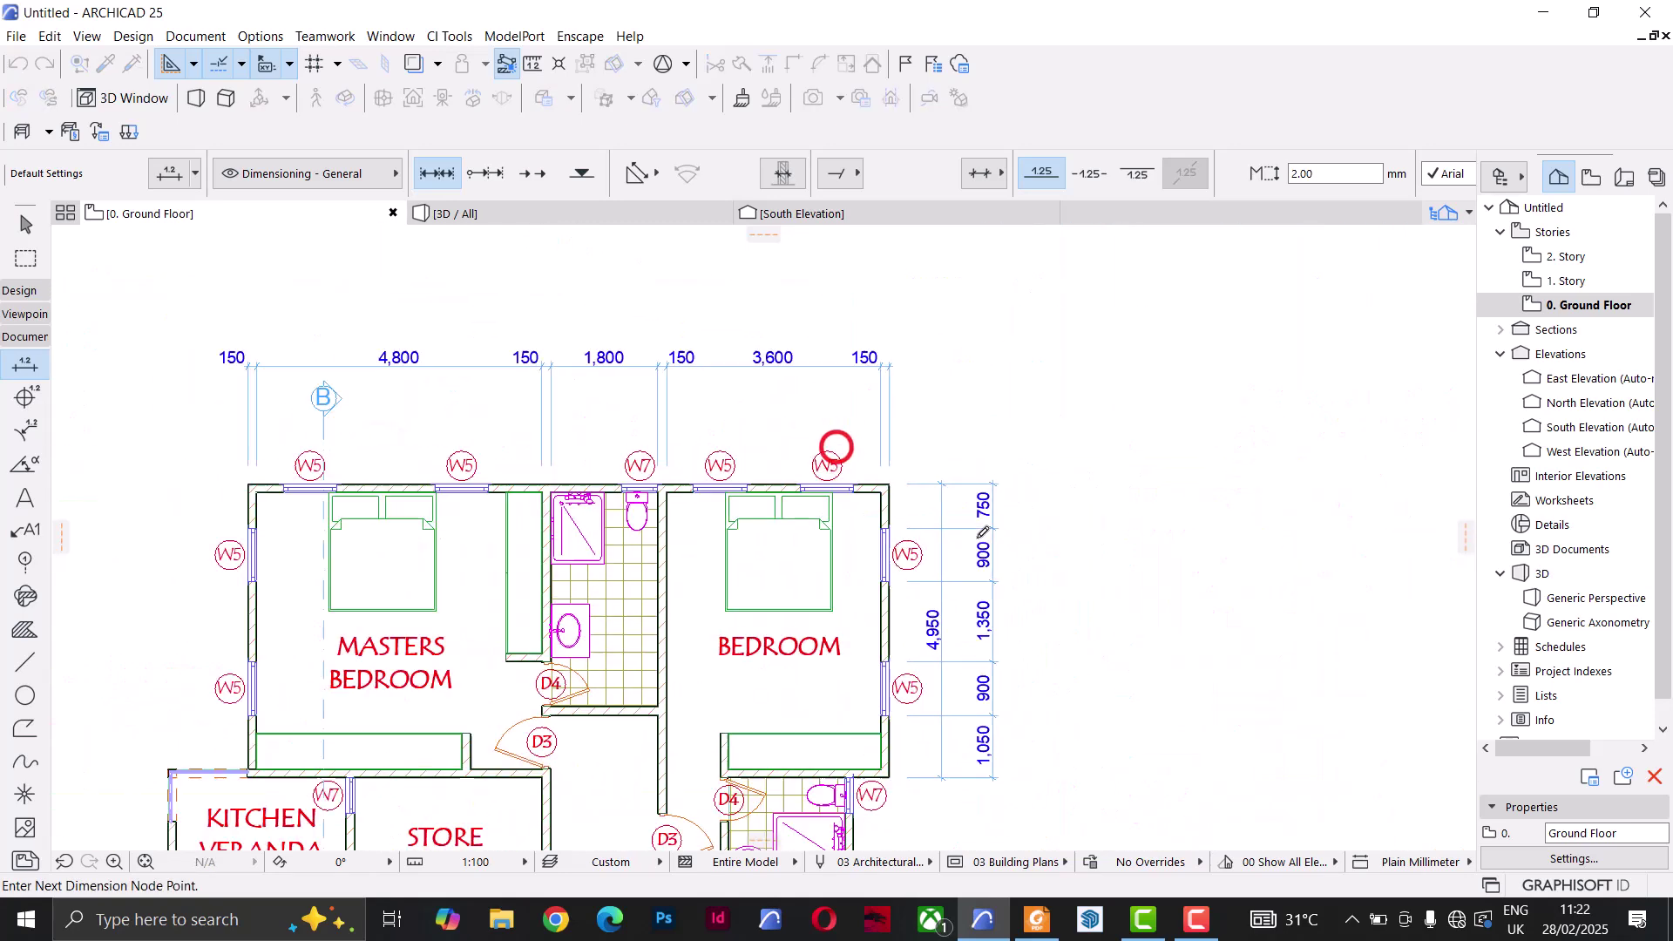
pyautogui.doubleClick(789, 399)
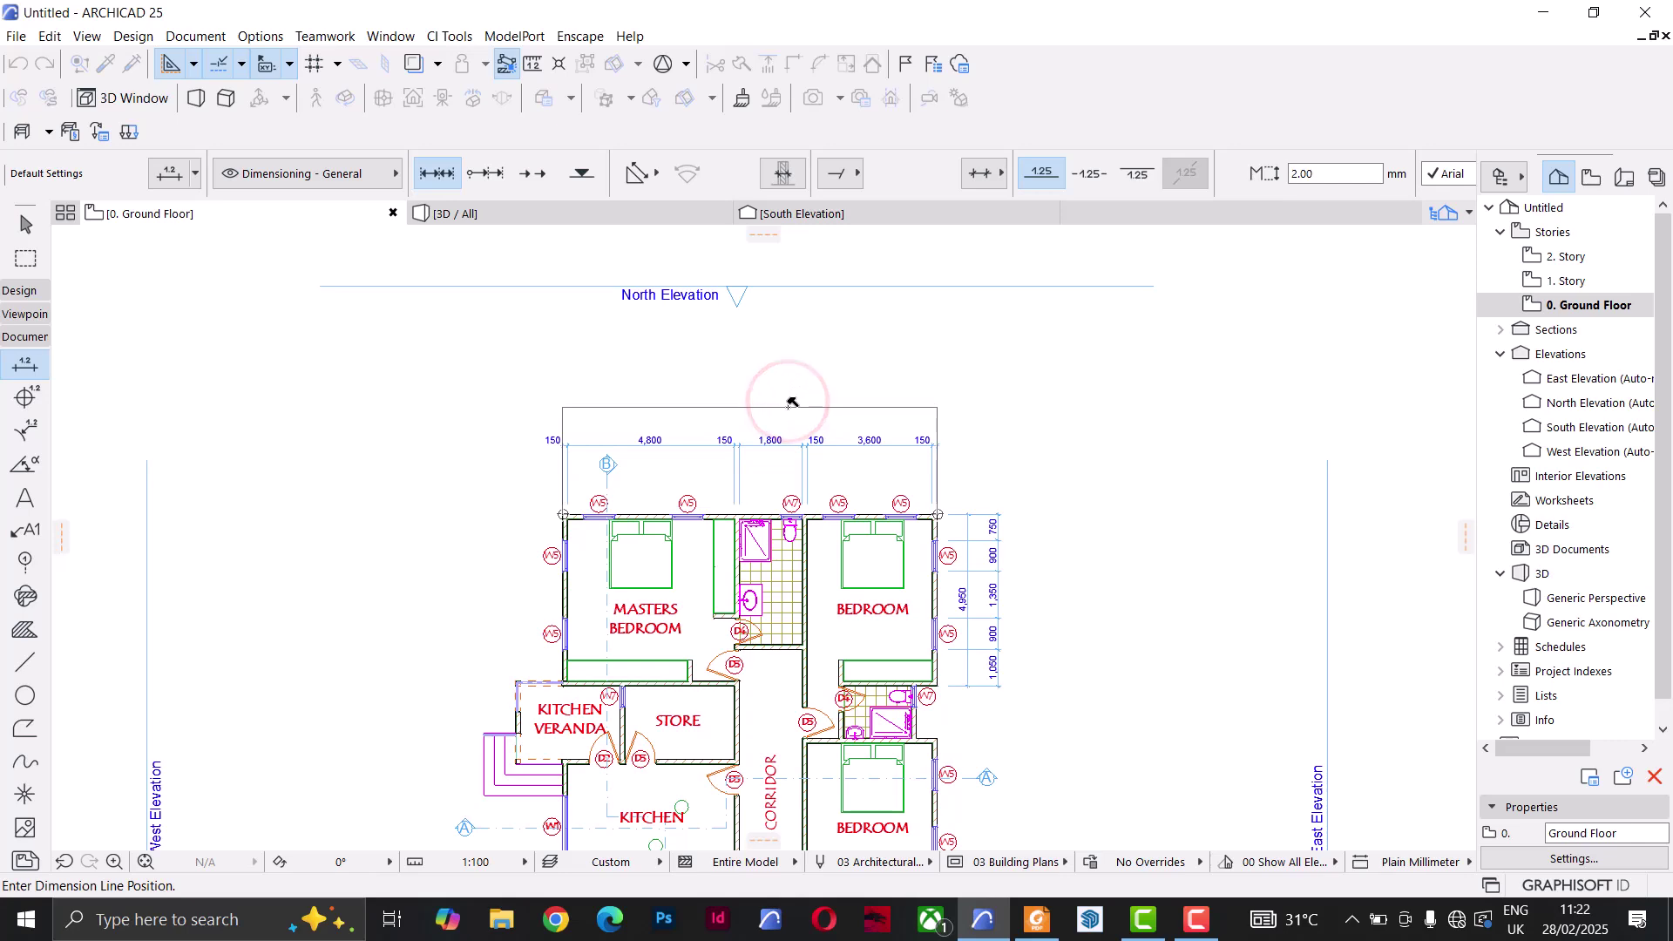
pyautogui.click(789, 404)
# Step: Bring the upper rooms back into view and exit dimensioning to the Arrow tool
pyautogui.scroll(2, 906, 549)
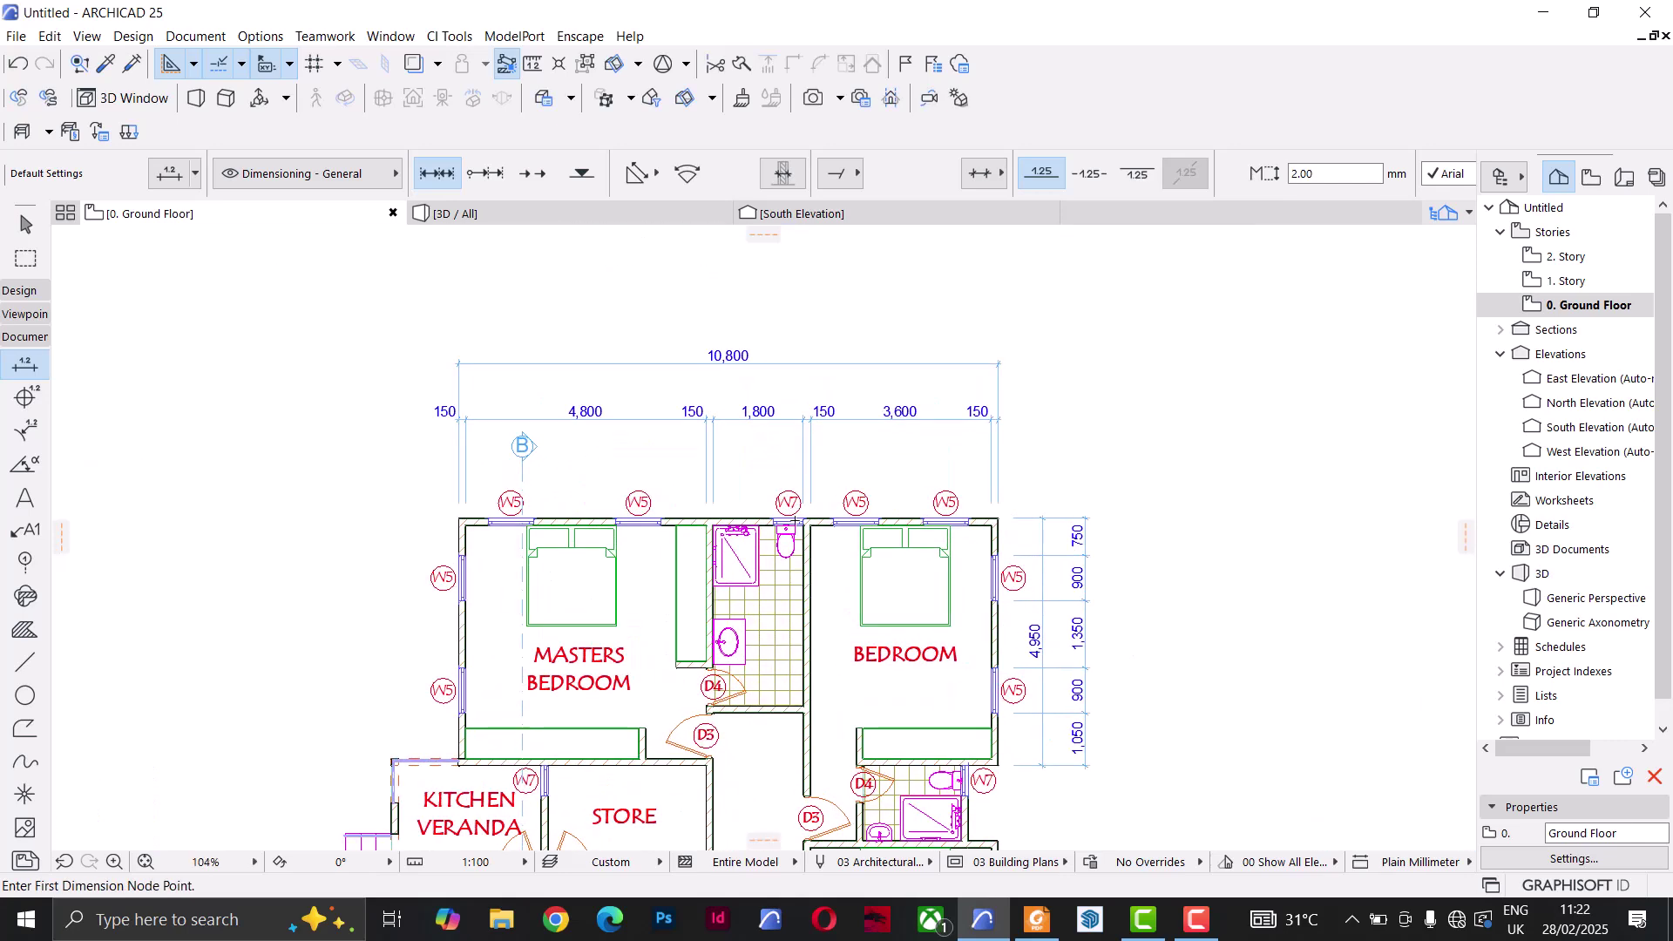
pyautogui.scroll(-4, 940, 568)
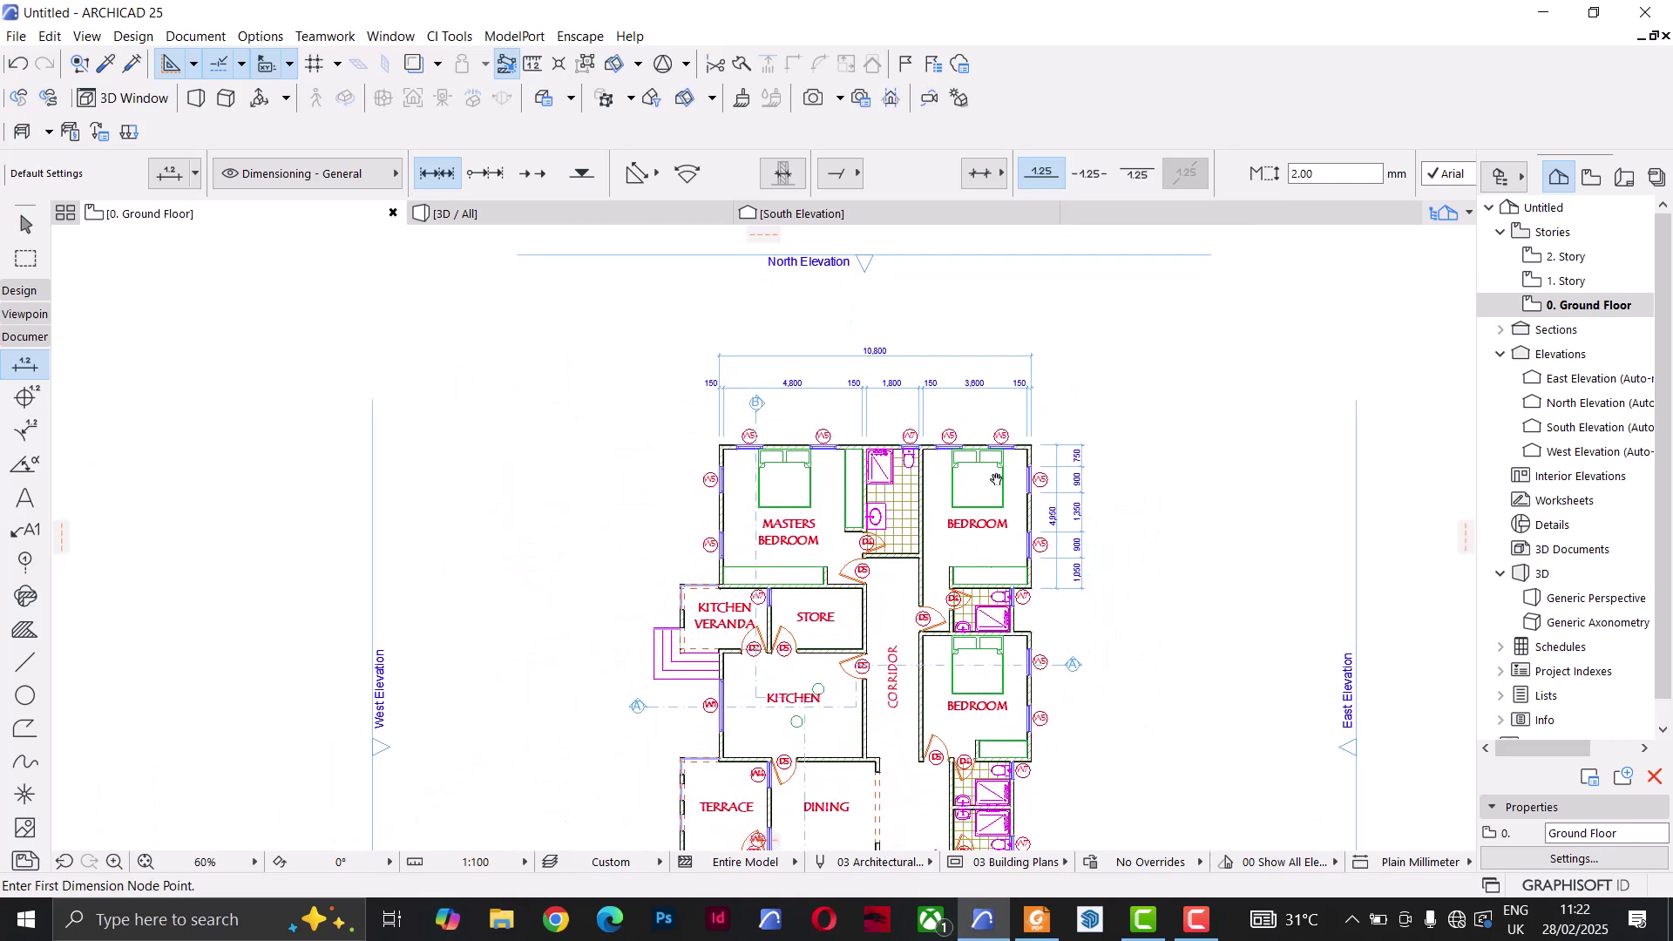
pyautogui.scroll(-4, 793, 397)
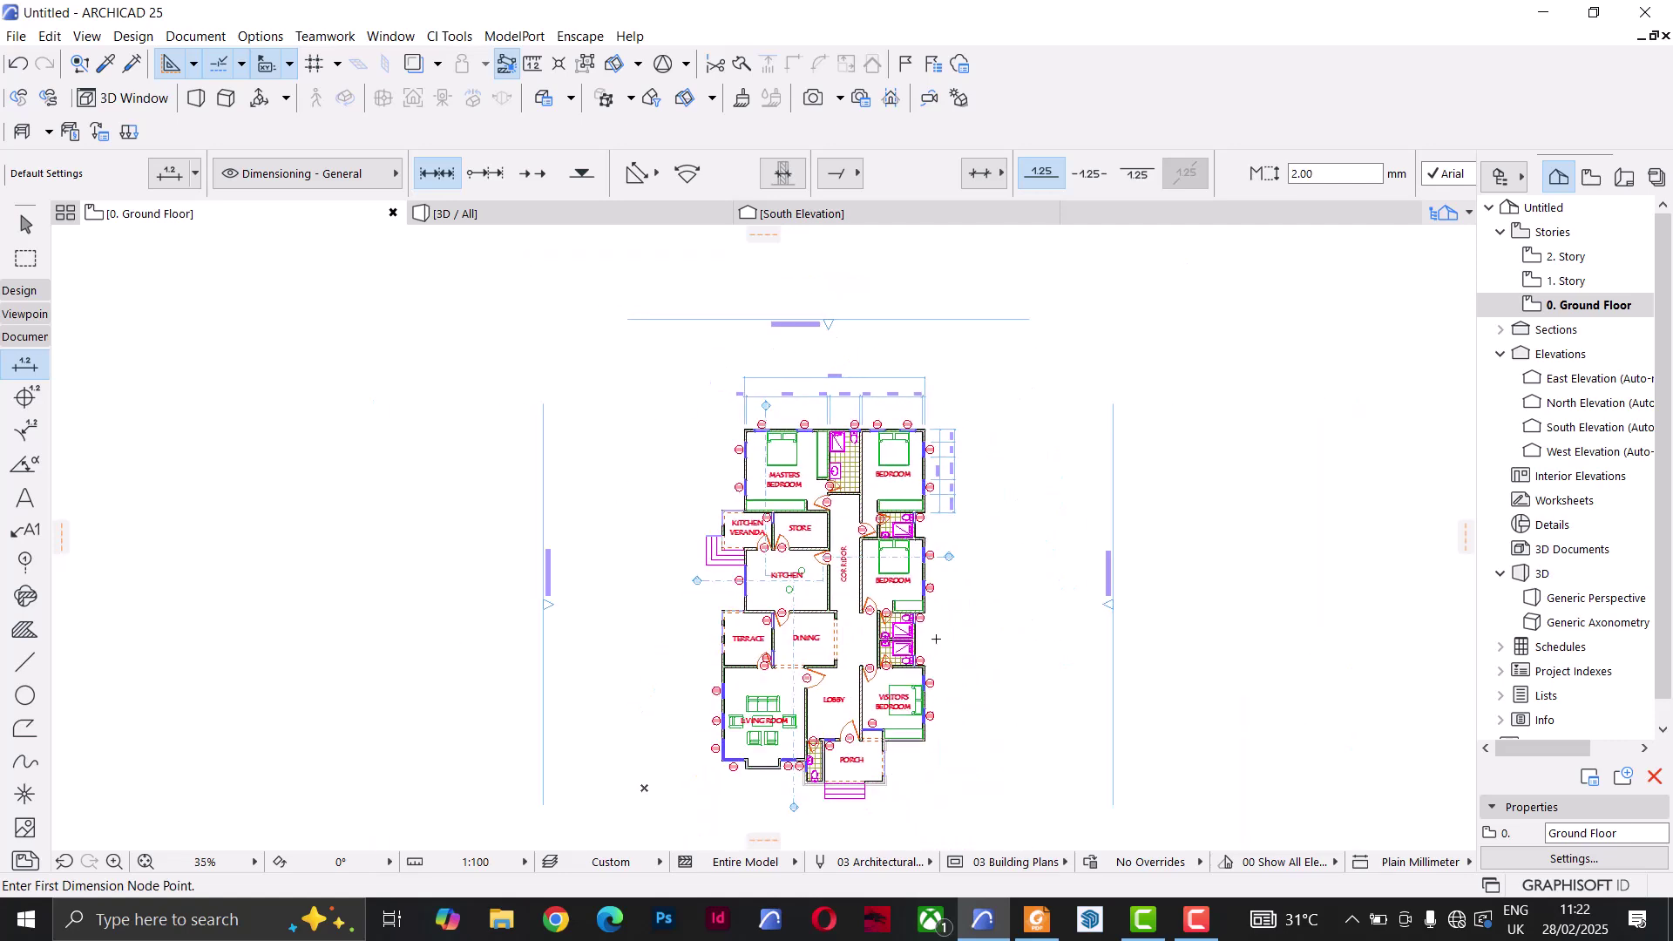
pyautogui.scroll(6, 704, 494)
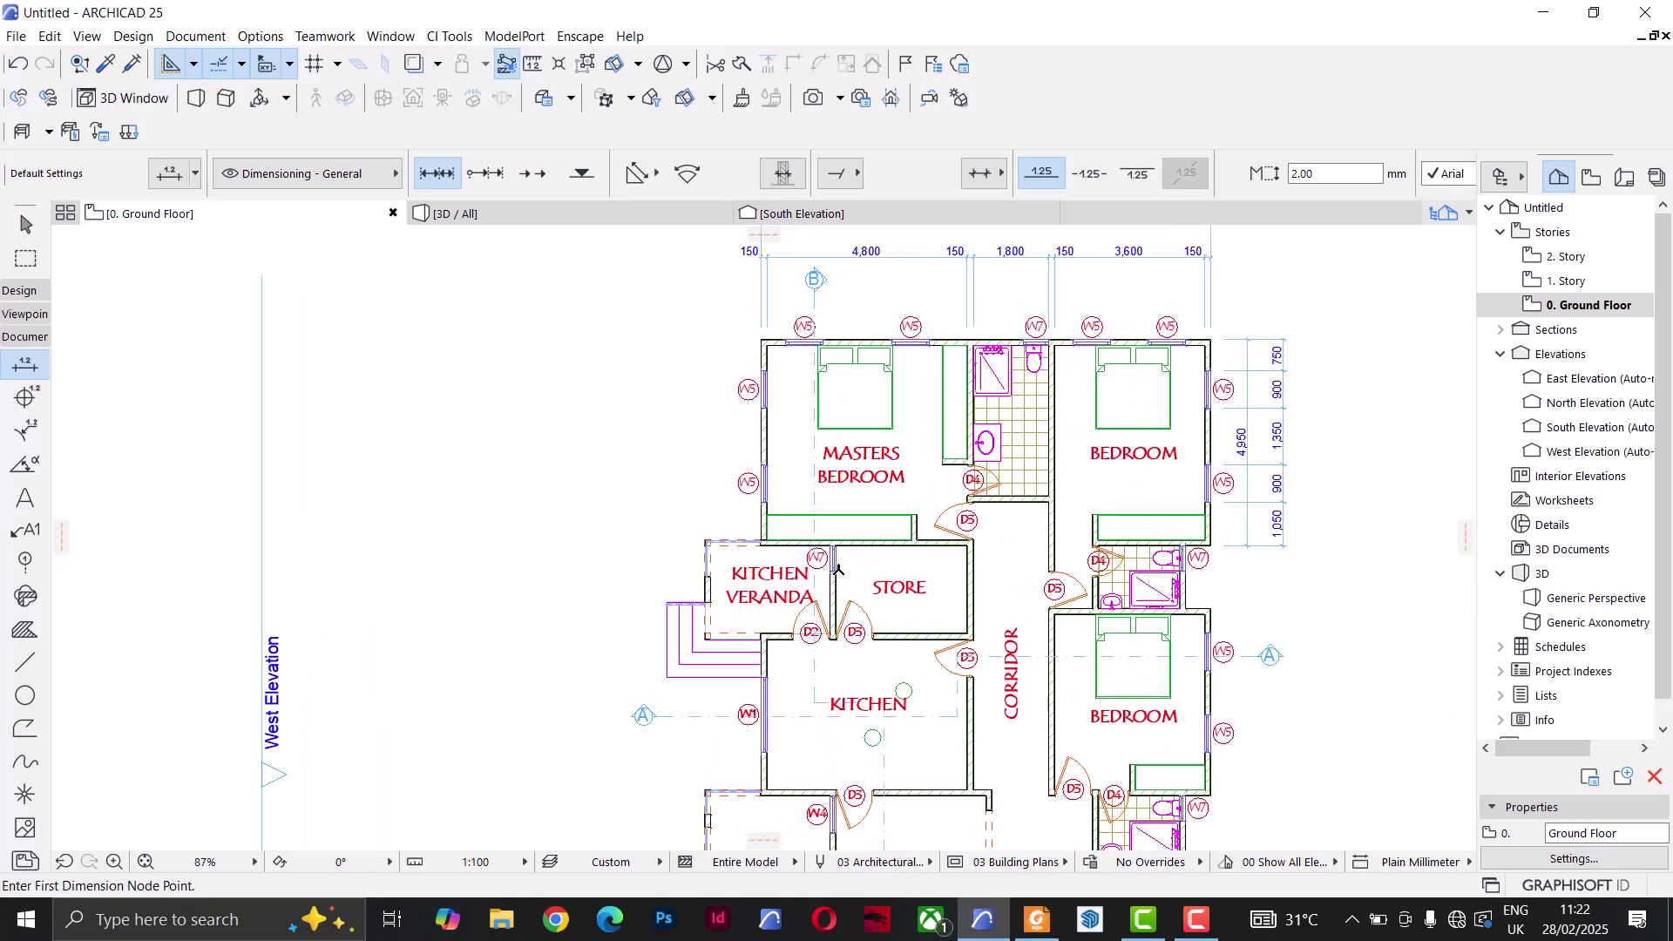
pyautogui.moveTo(1081, 568); pyautogui.dragTo(909, 671, button='middle')
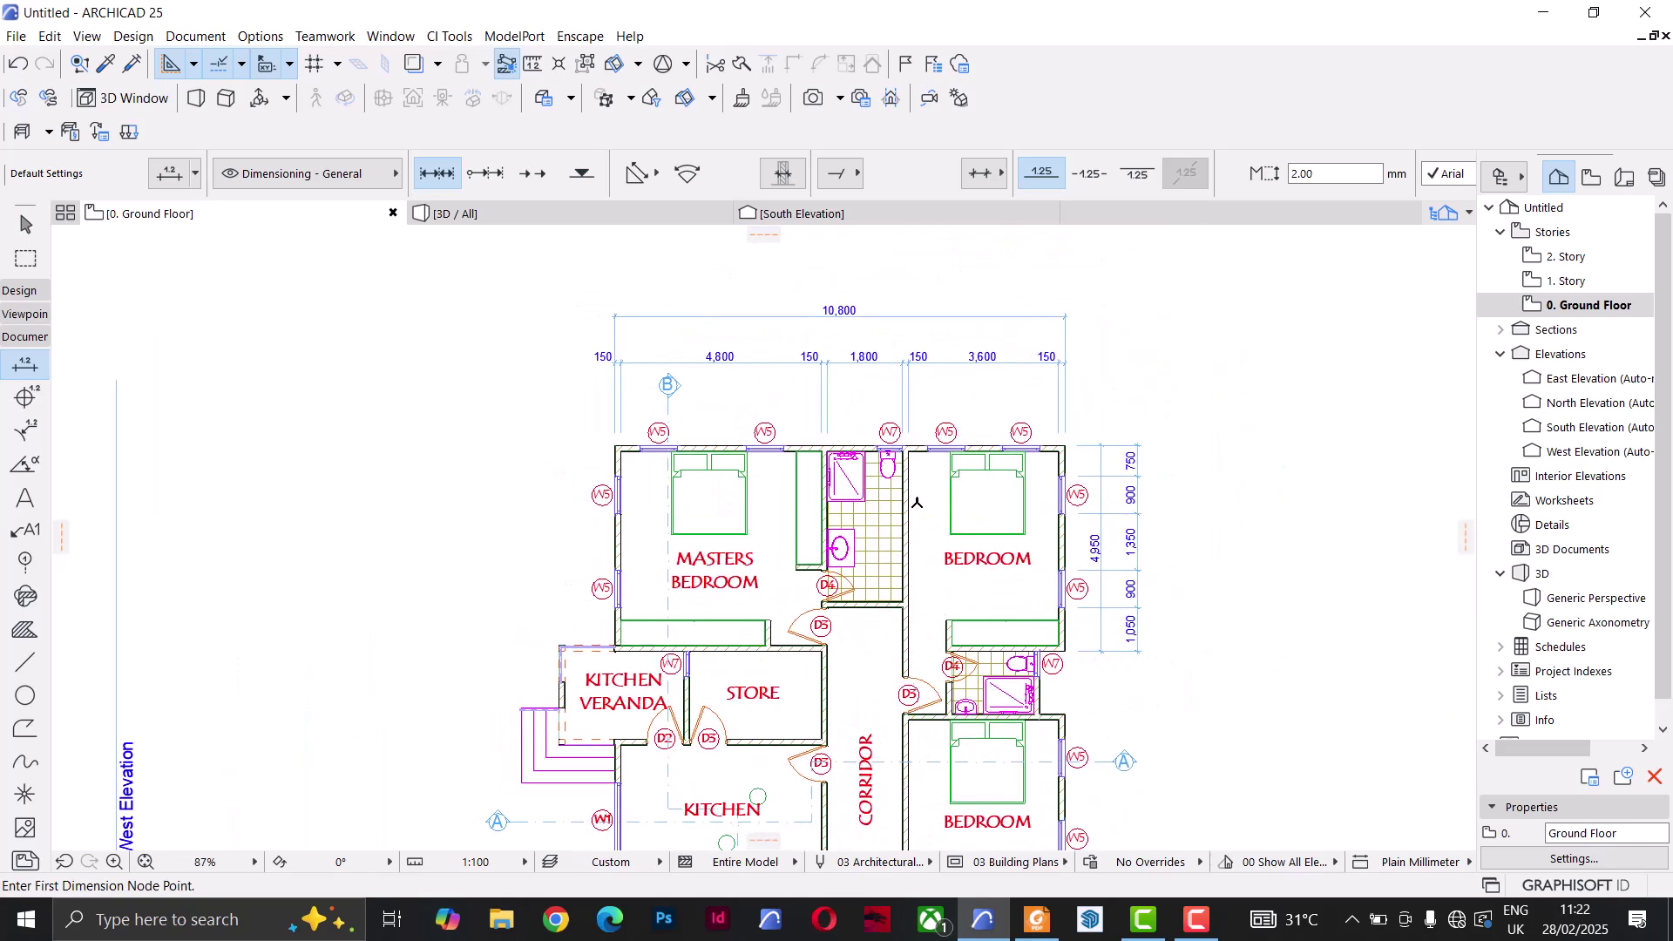
pyautogui.press('Escape')
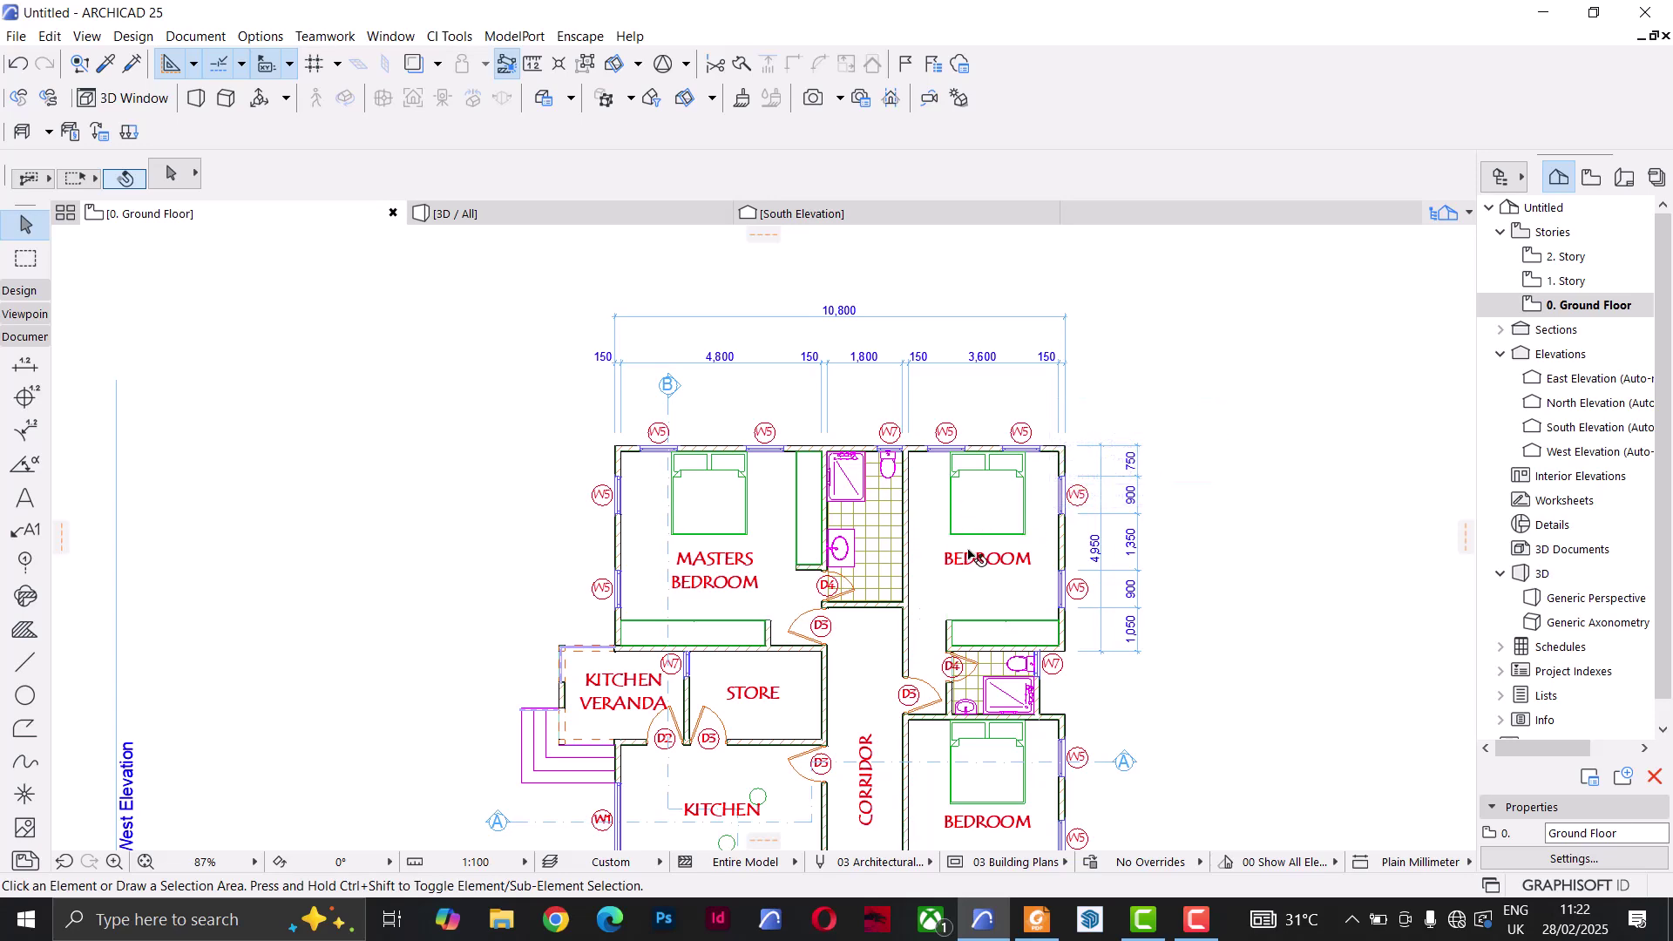
pyautogui.scroll(-6, 1080, 535)
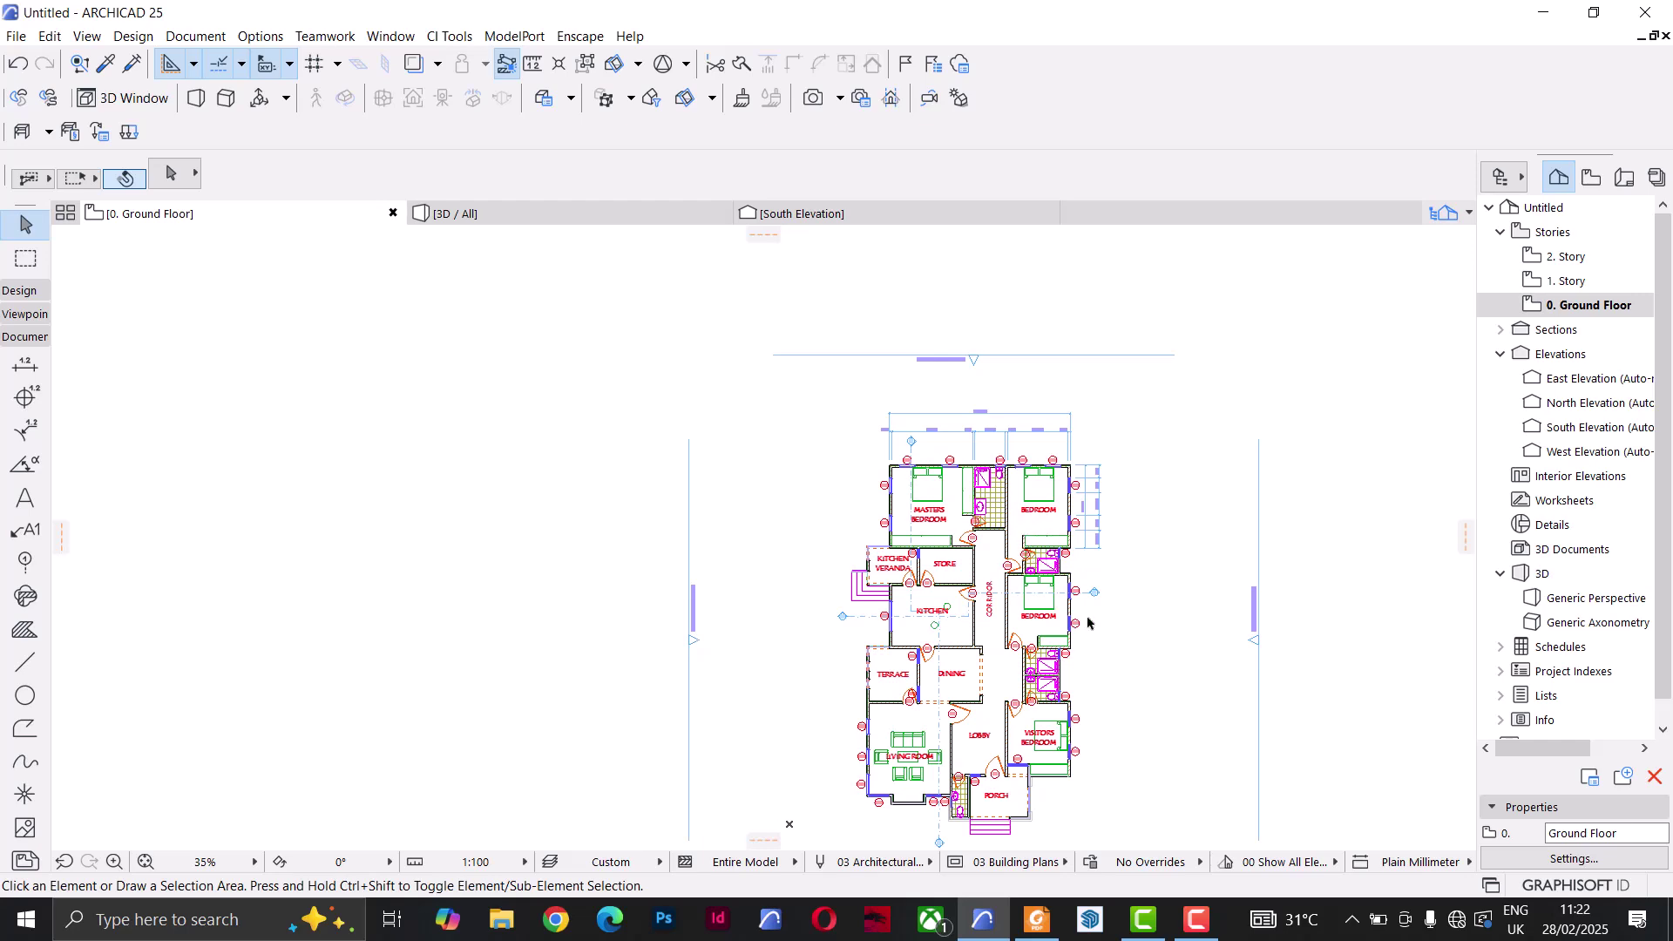
pyautogui.moveTo(1140, 750); pyautogui.dragTo(1172, 731, button='middle')
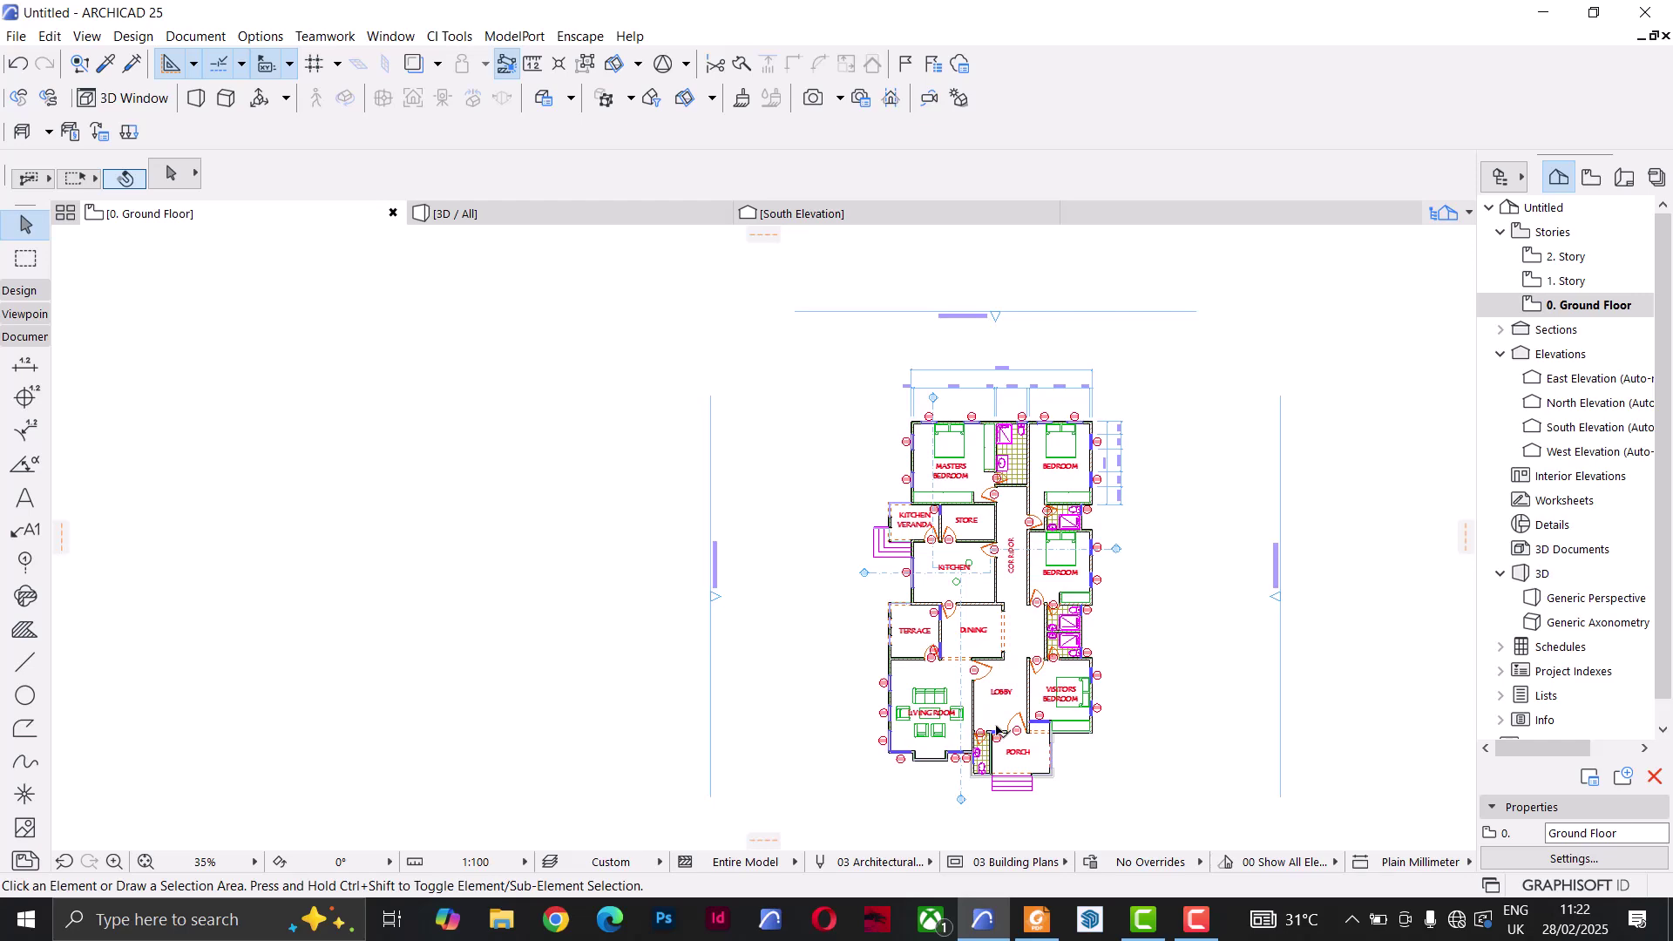
pyautogui.scroll(5, 997, 730)
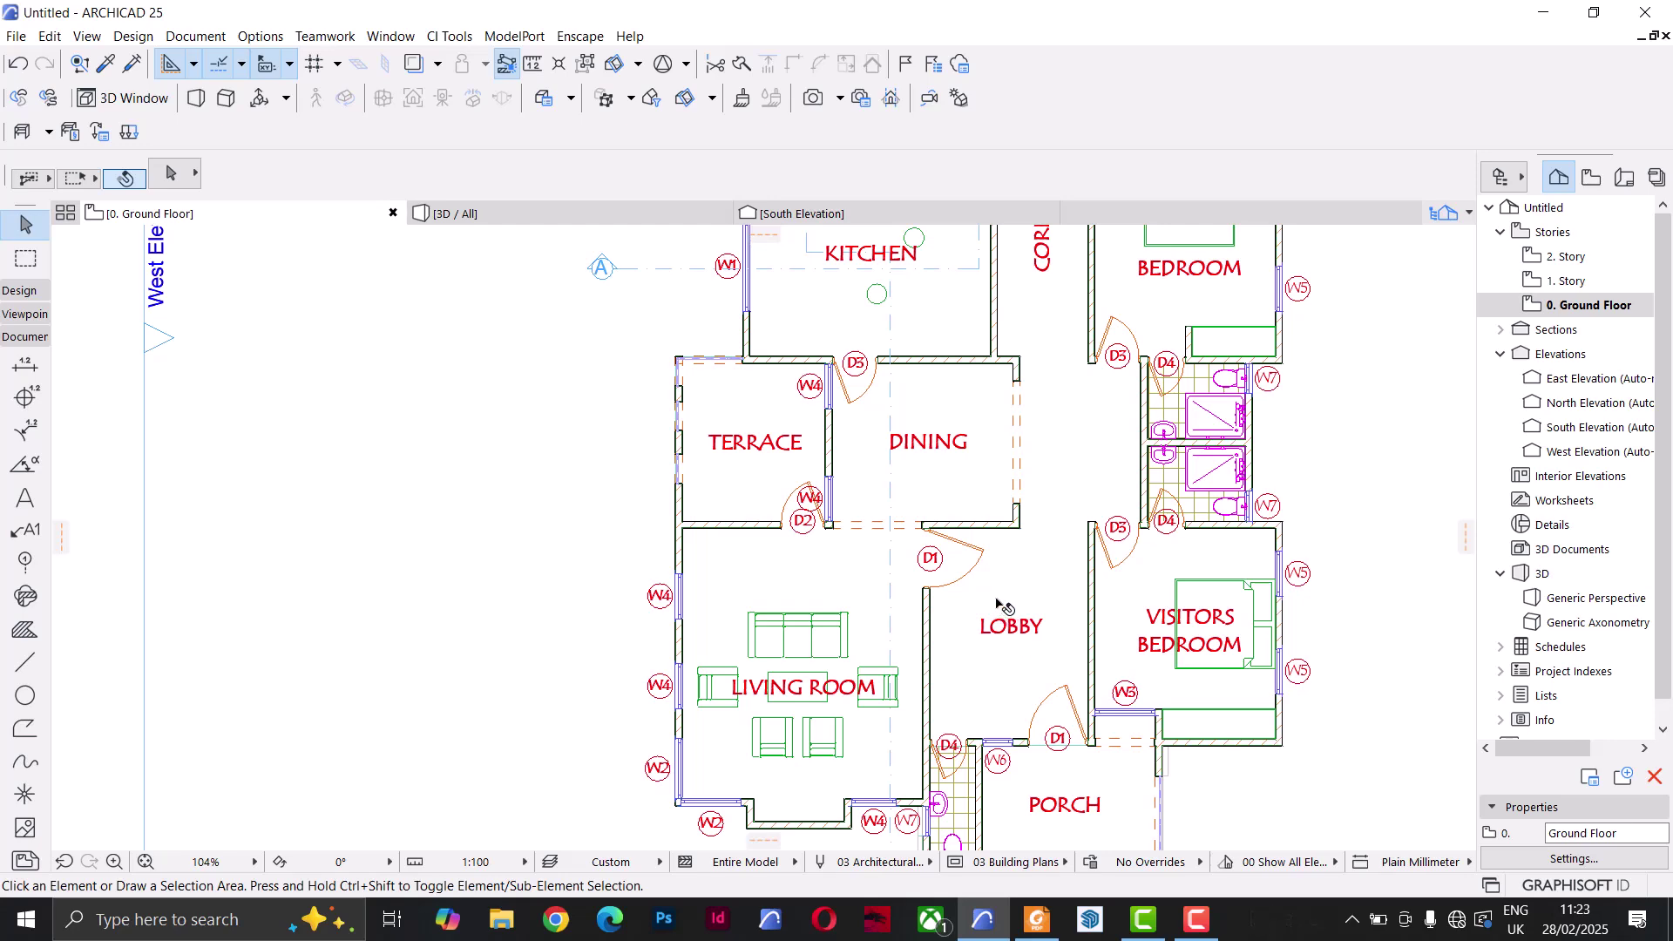
pyautogui.scroll(-4, 1025, 563)
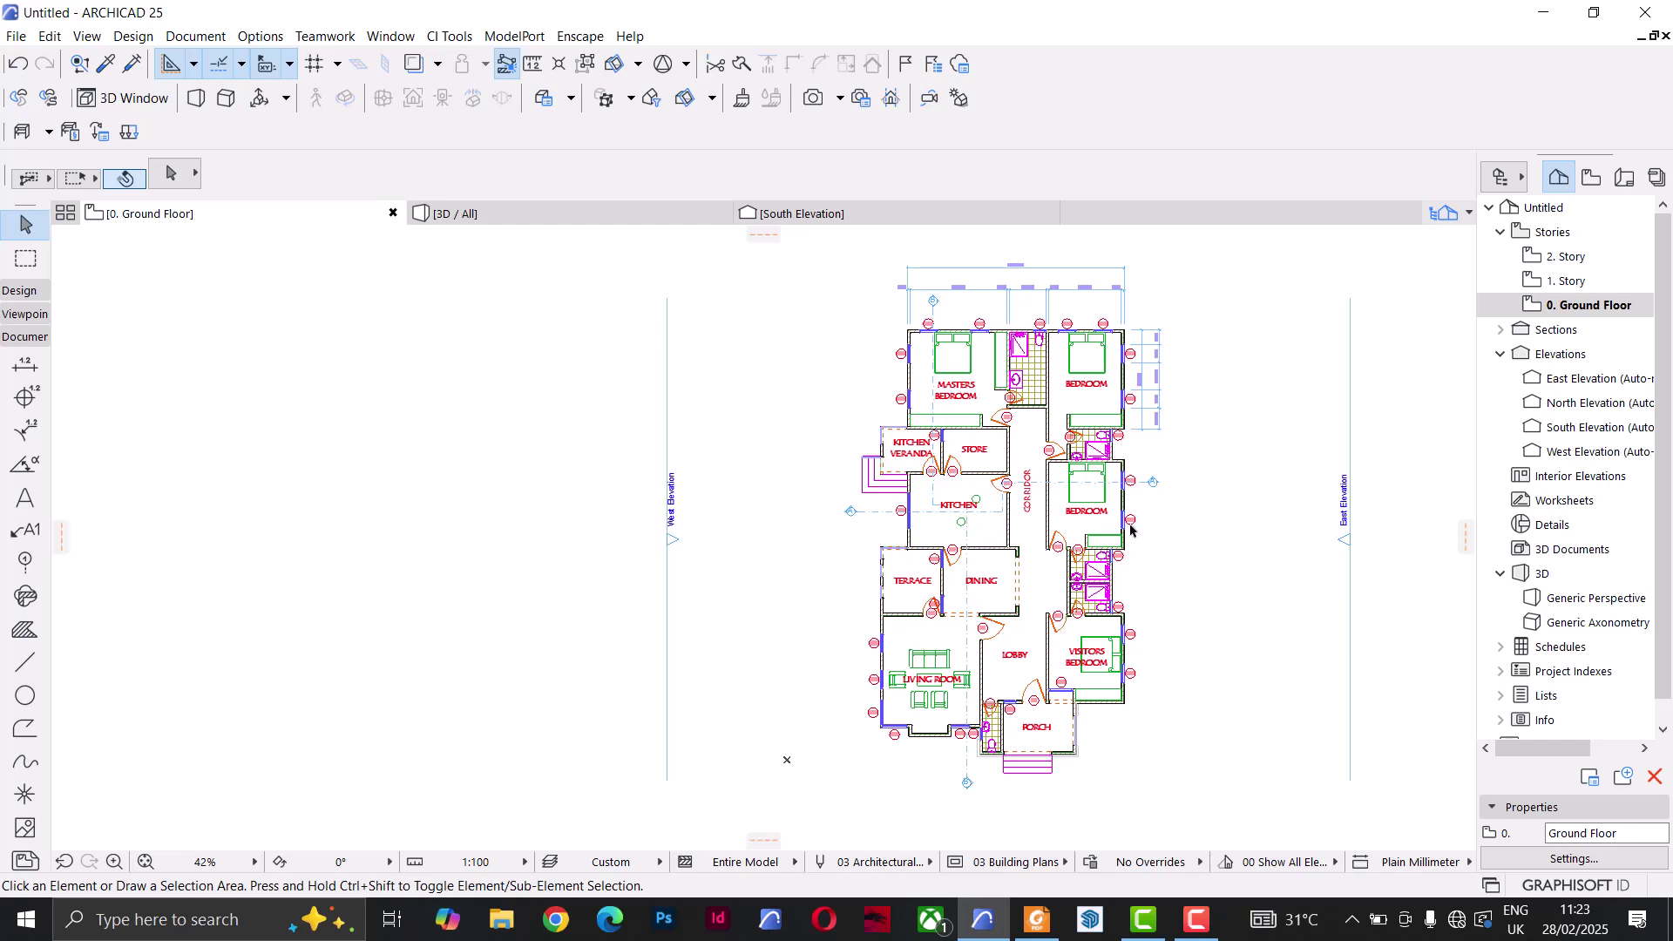
pyautogui.scroll(3, 1056, 549)
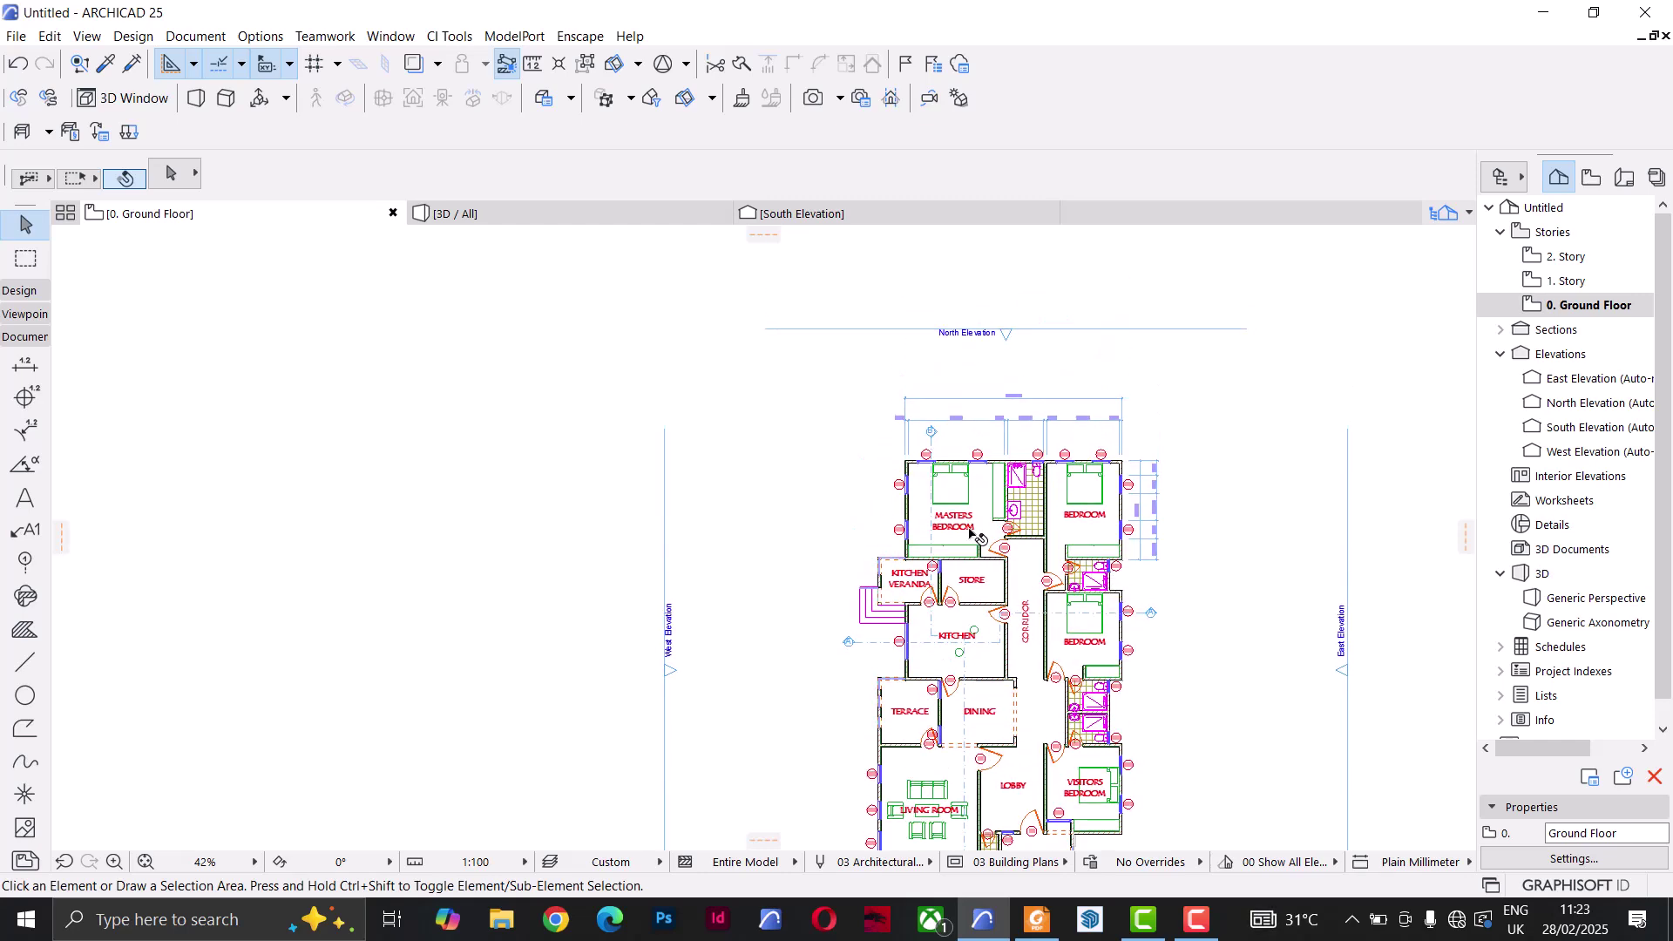
pyautogui.scroll(2, 1146, 492)
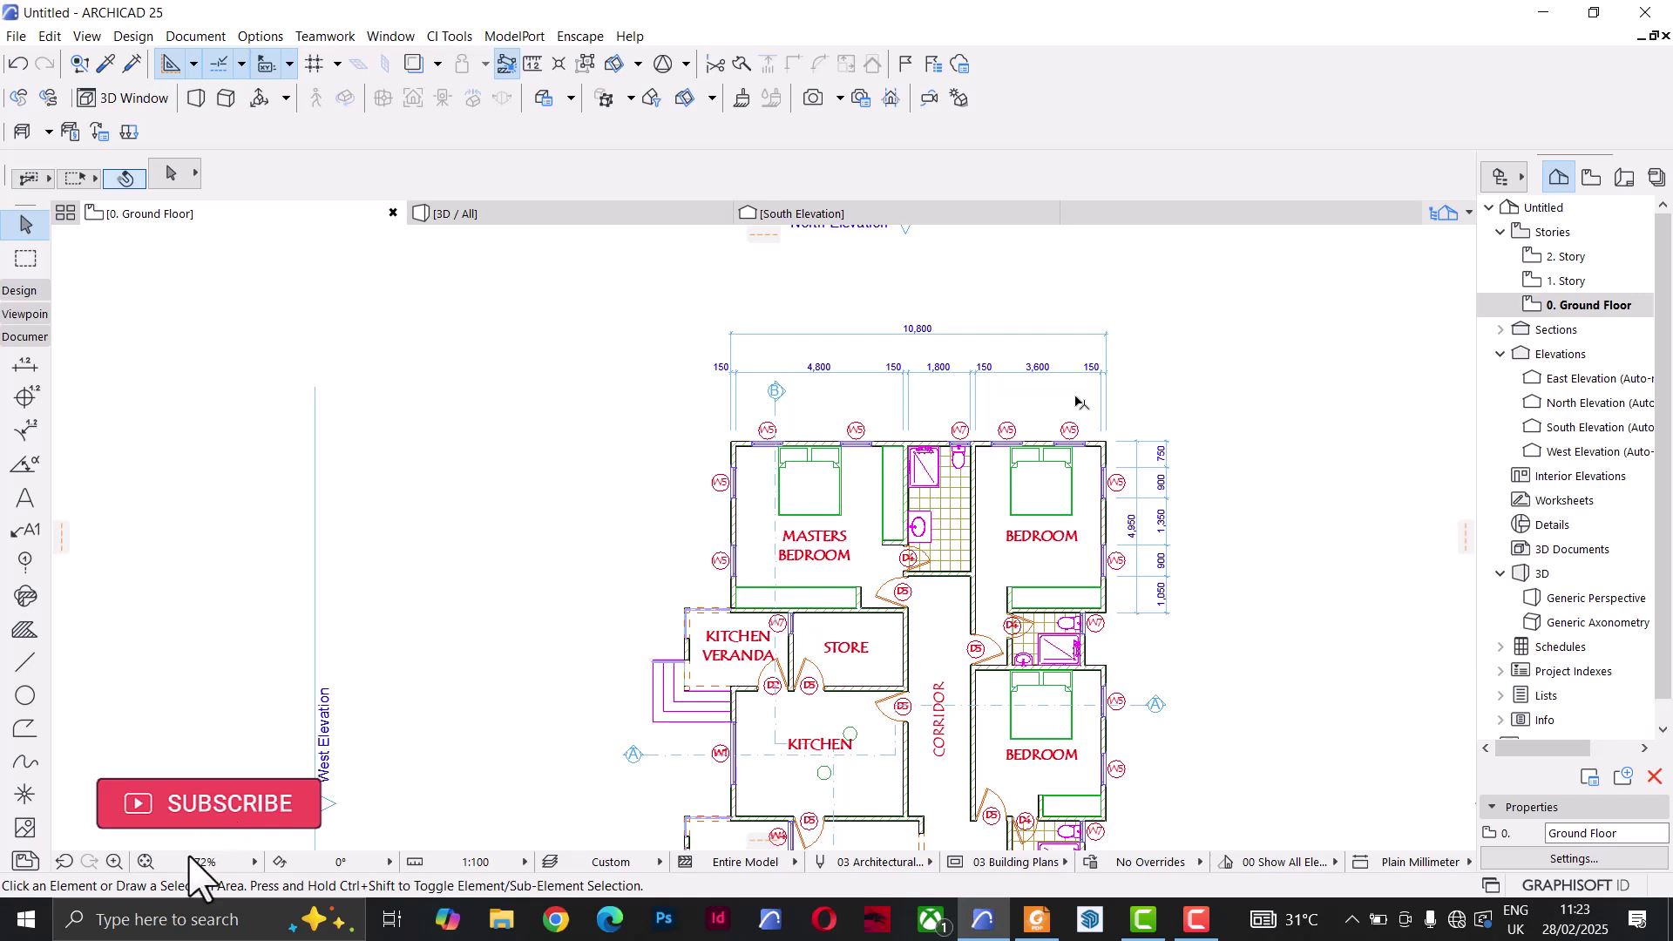
# Step: Select all four dimension chains via the Dimension Tool with Ctrl+A and delete them
pyautogui.click(24, 366)
pyautogui.hotkey('ctrl', 'a')
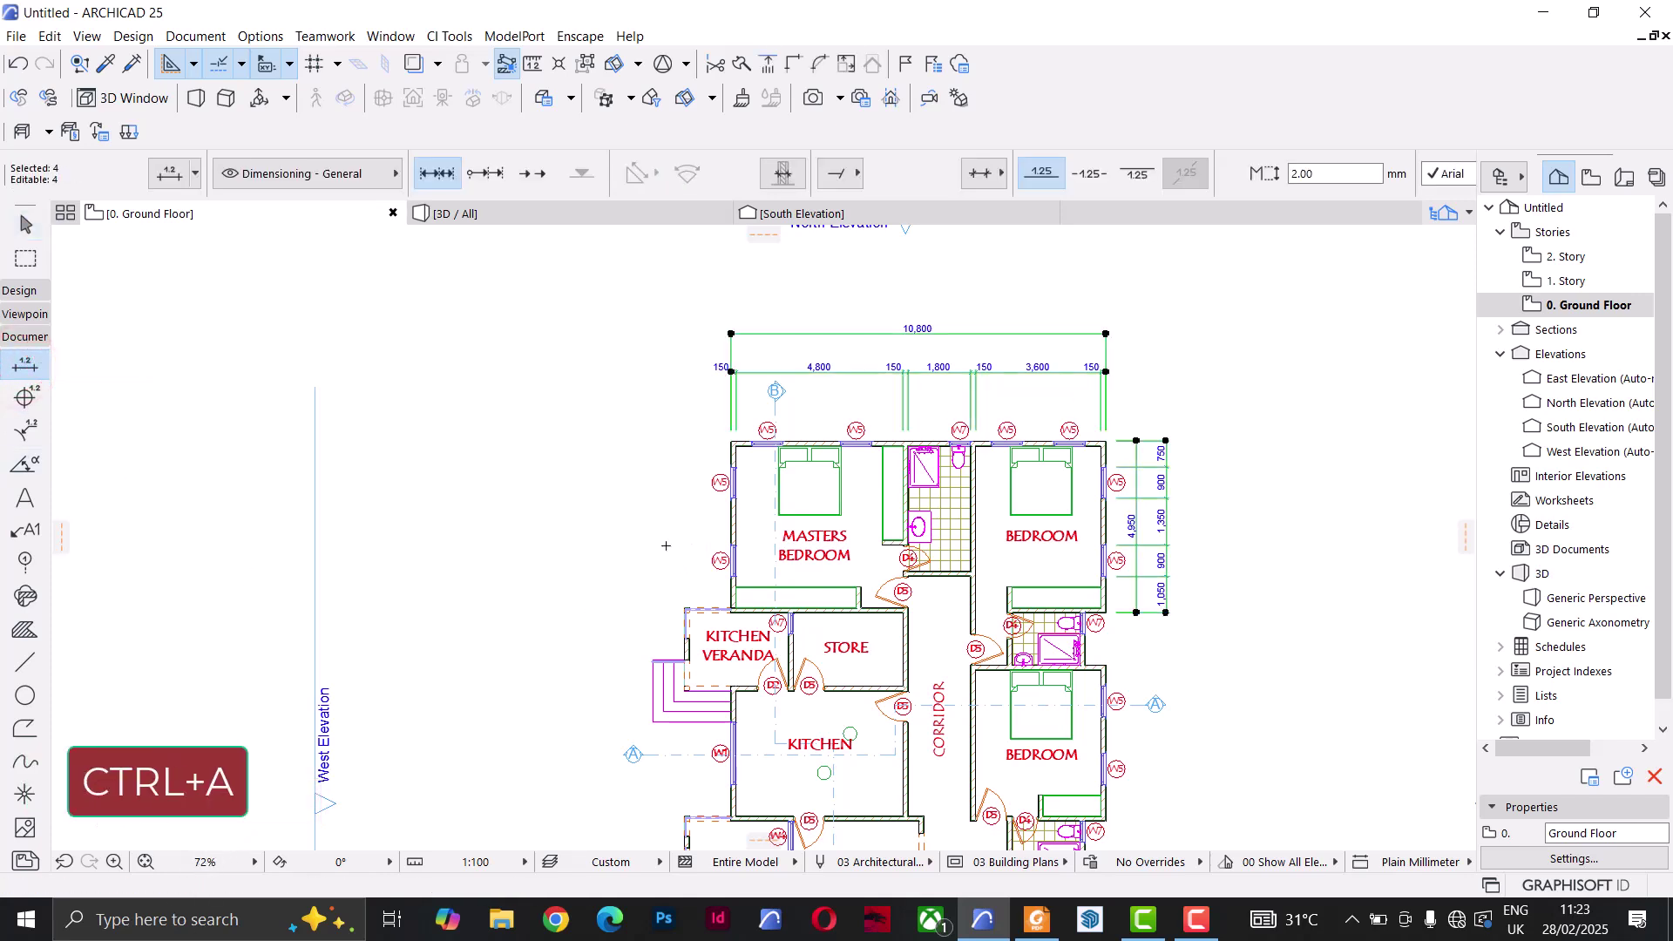
pyautogui.press('Delete')
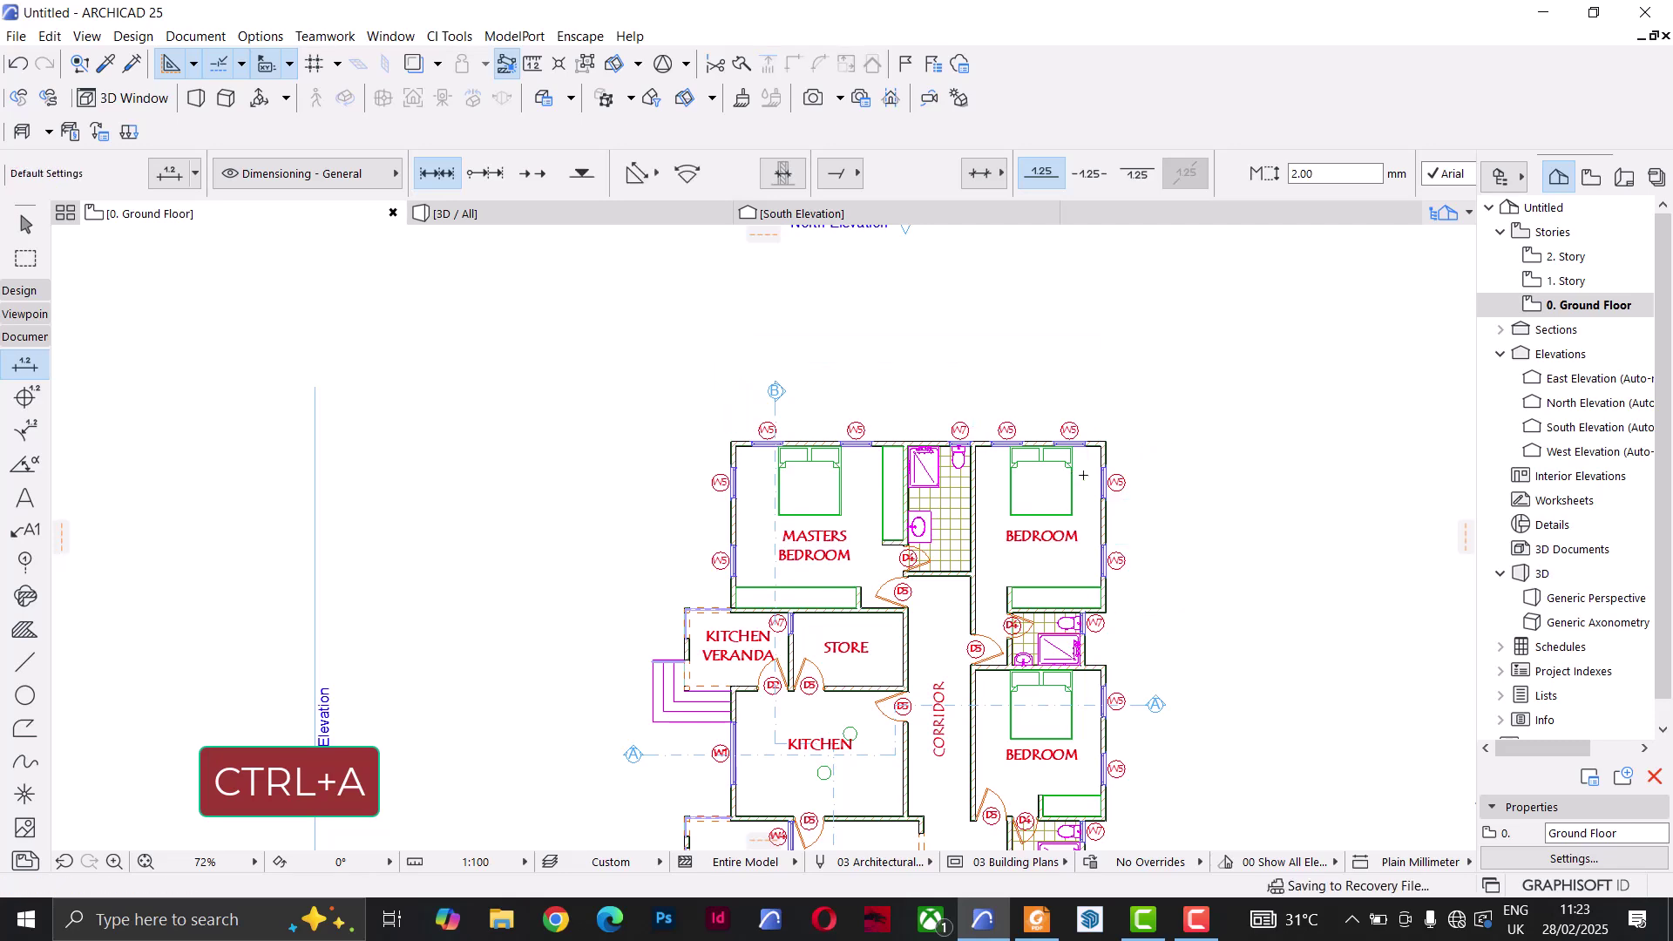
pyautogui.press('Escape')
pyautogui.scroll(-4, 945, 411)
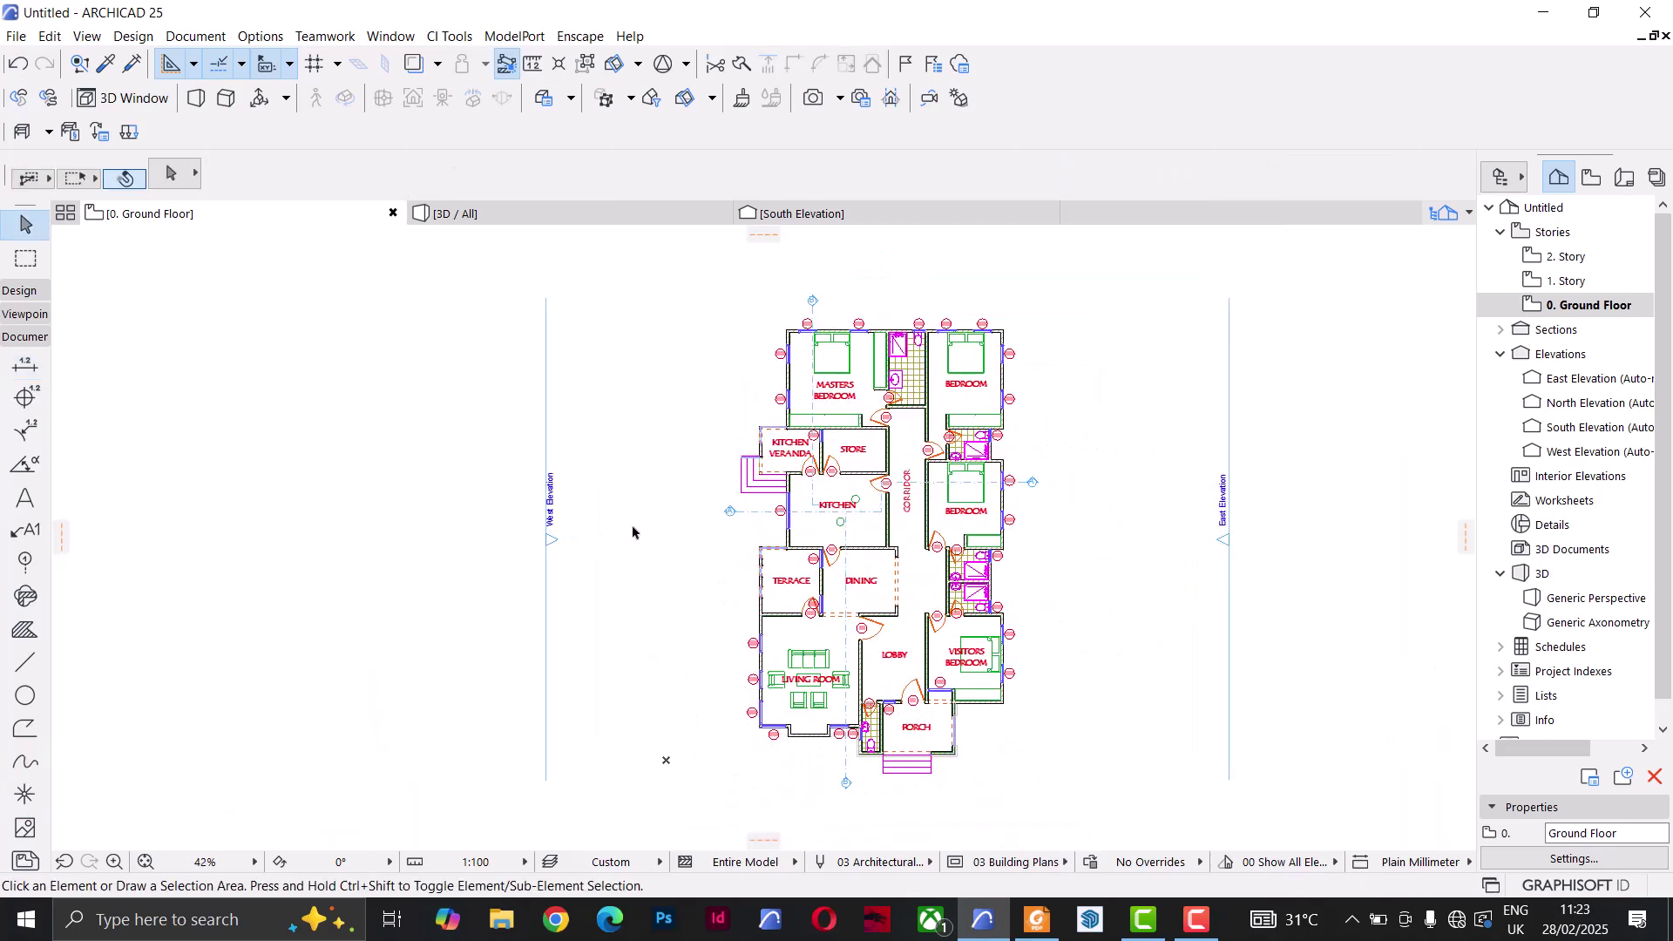
# Step: Draw a marquee over the plan, select the walls inside it with the Wall Tool, then clear the selection
pyautogui.press('m')
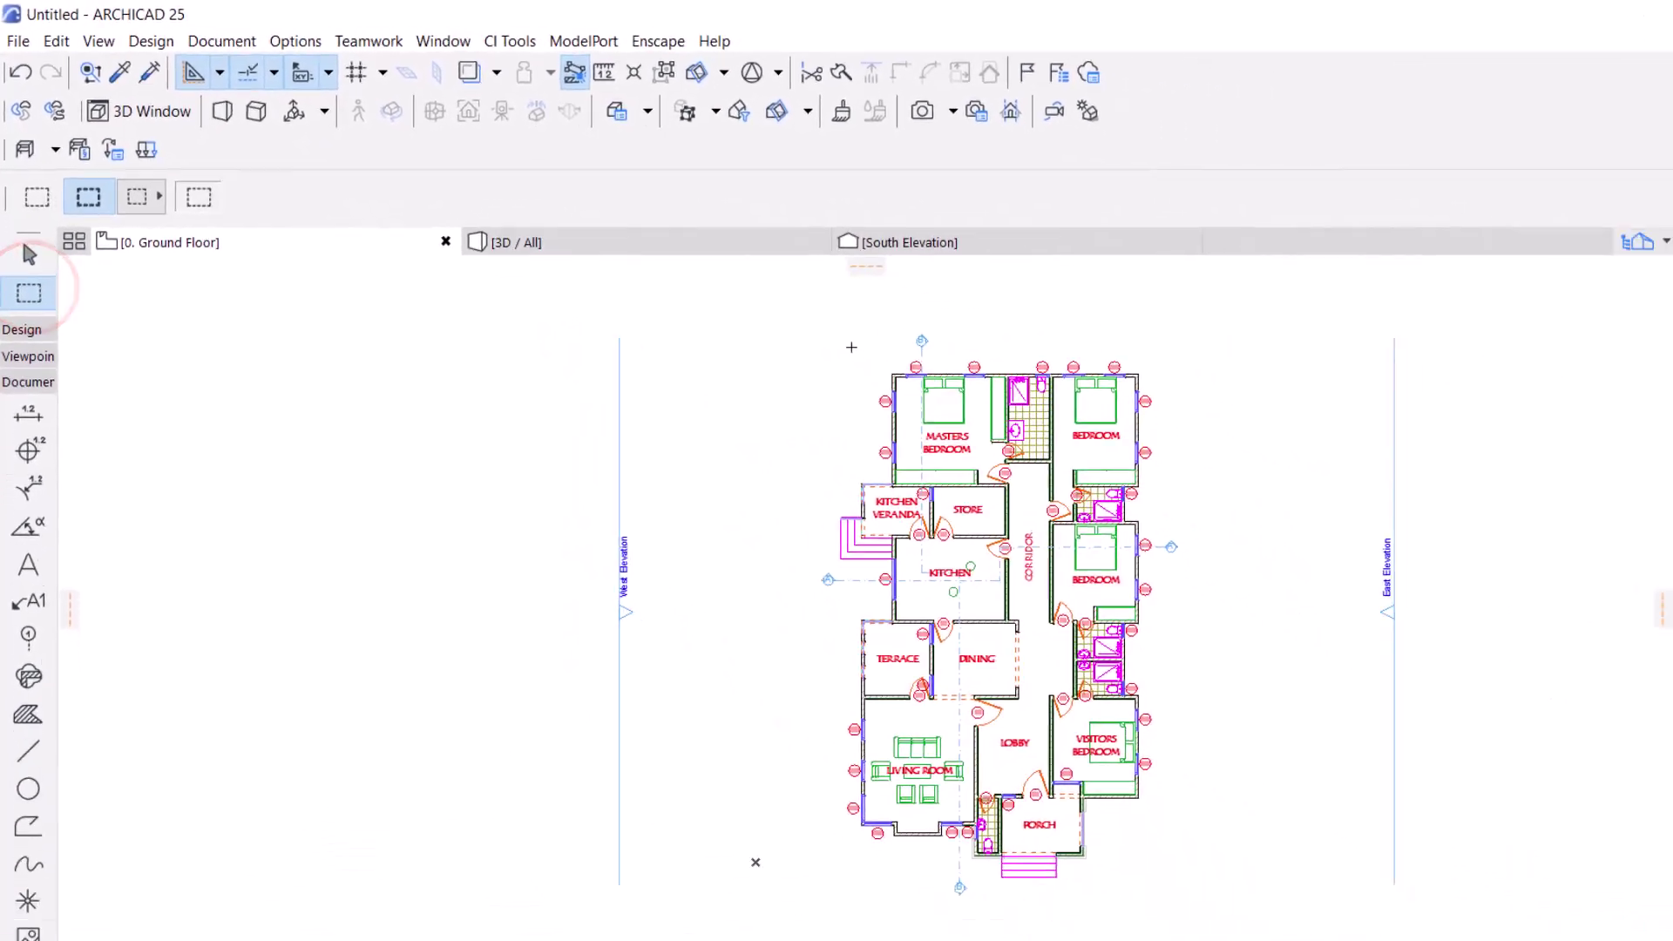
pyautogui.click(1056, 414)
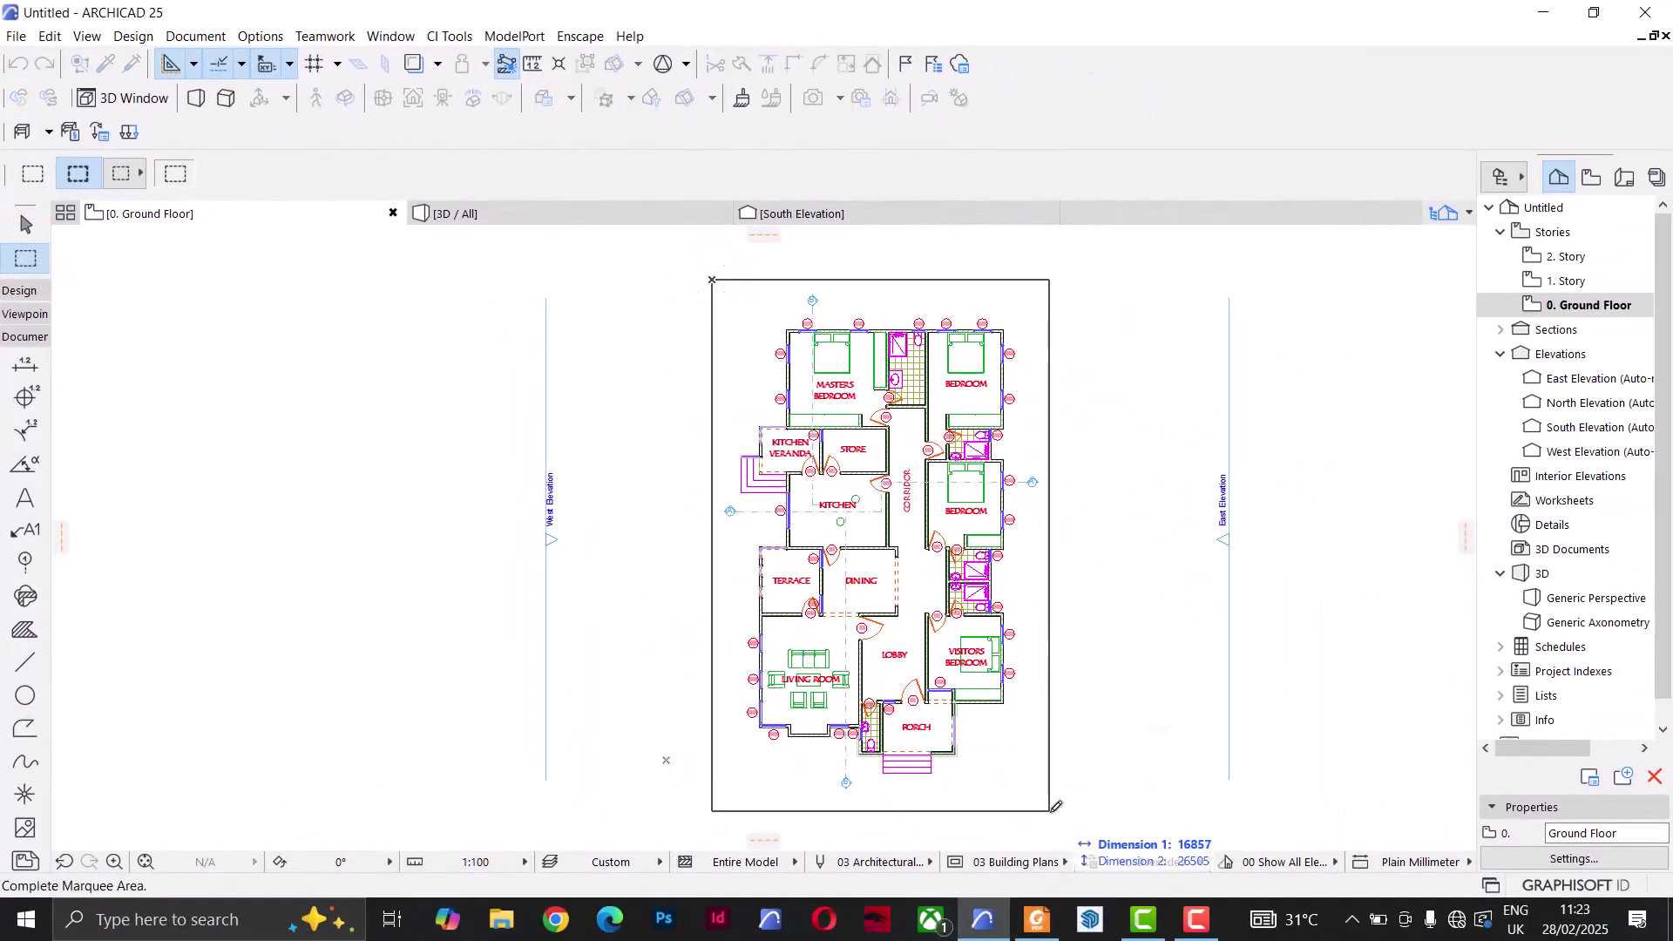
pyautogui.click(1067, 809)
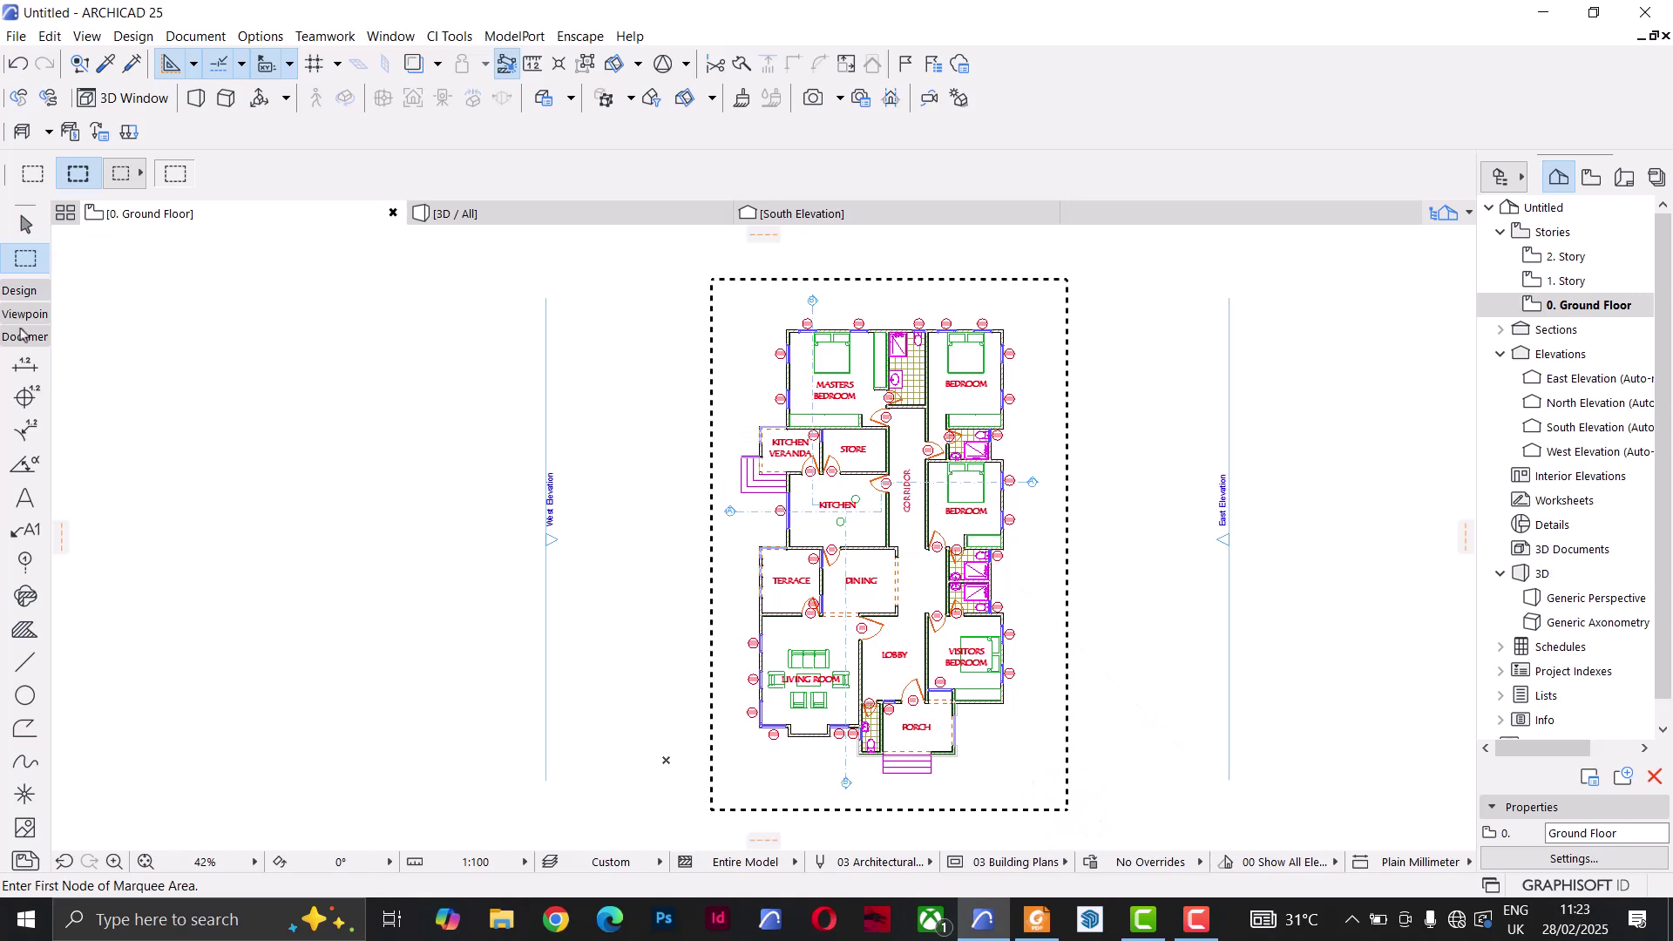
pyautogui.click(19, 293)
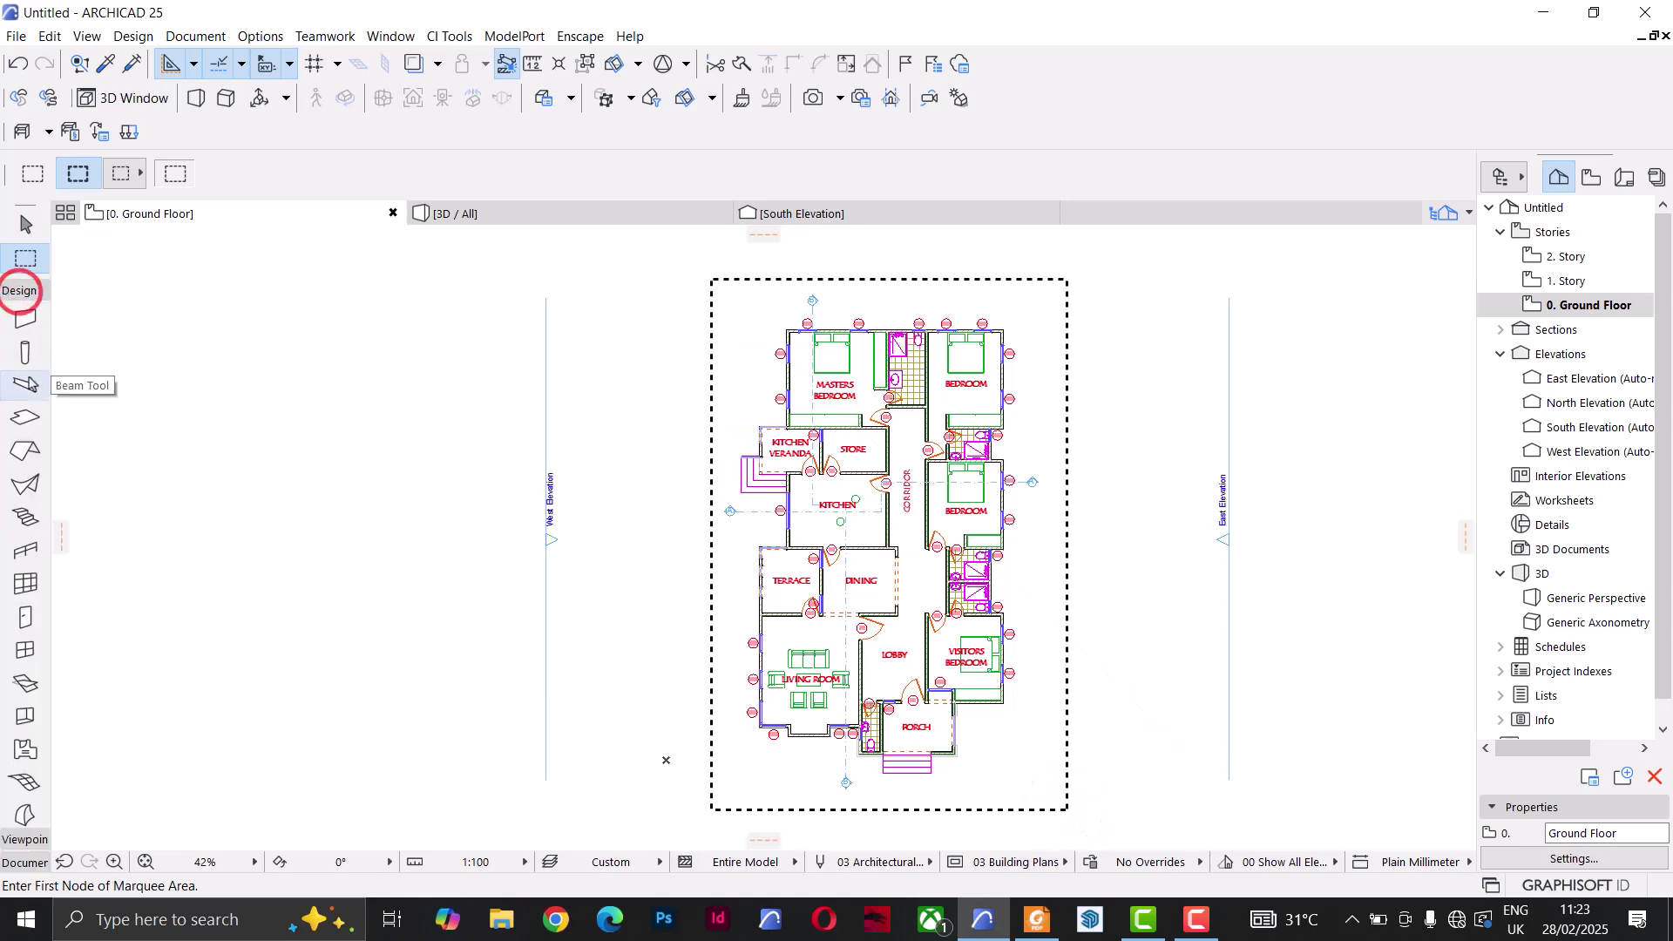
pyautogui.click(23, 319)
pyautogui.hotkey('ctrl', 'a')
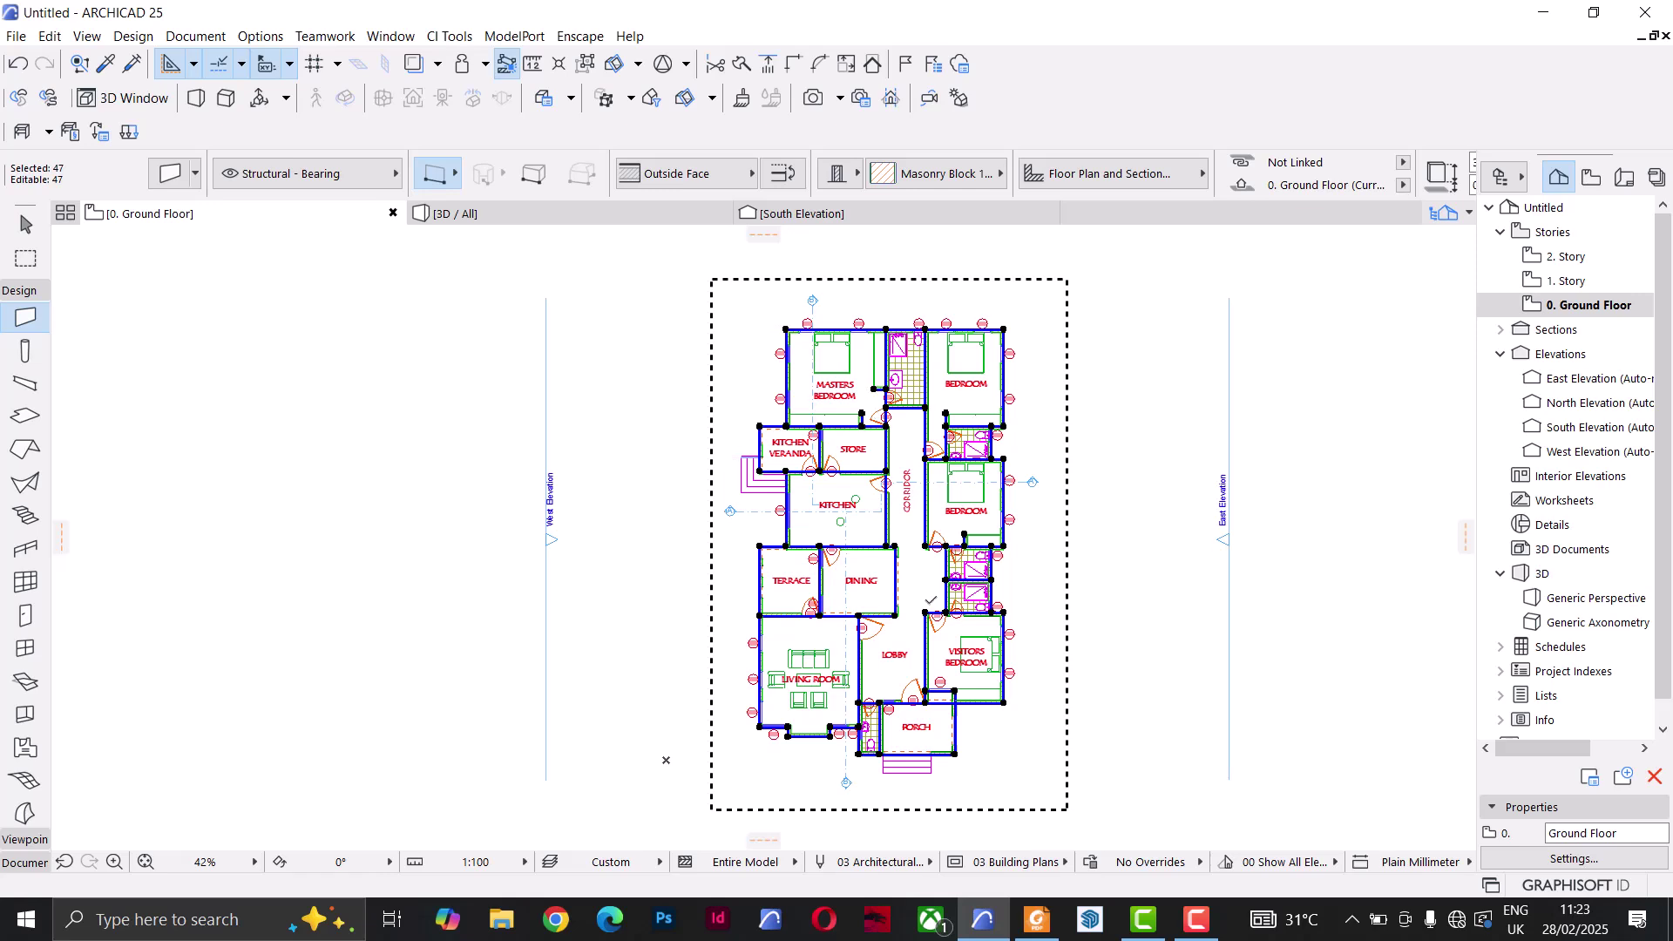
pyautogui.press('Escape')
pyautogui.press('Escape')
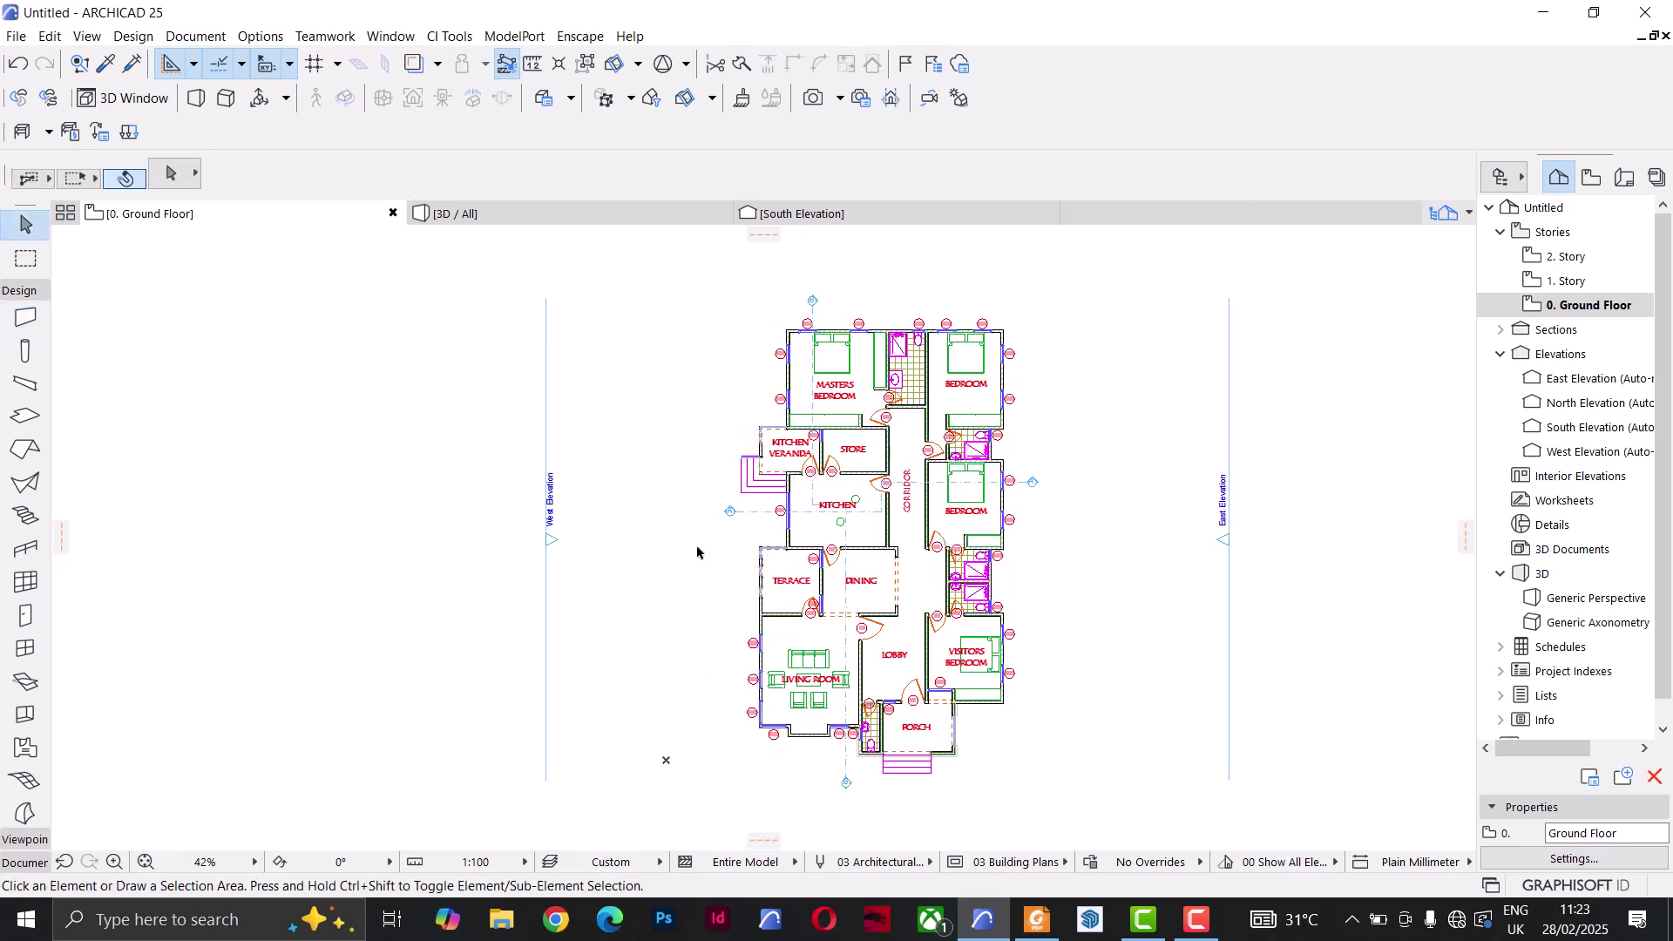
# Step: Redraw a larger marquee enclosing the whole plan and select all 47 walls inside it
pyautogui.click(18, 263)
pyautogui.click(716, 284)
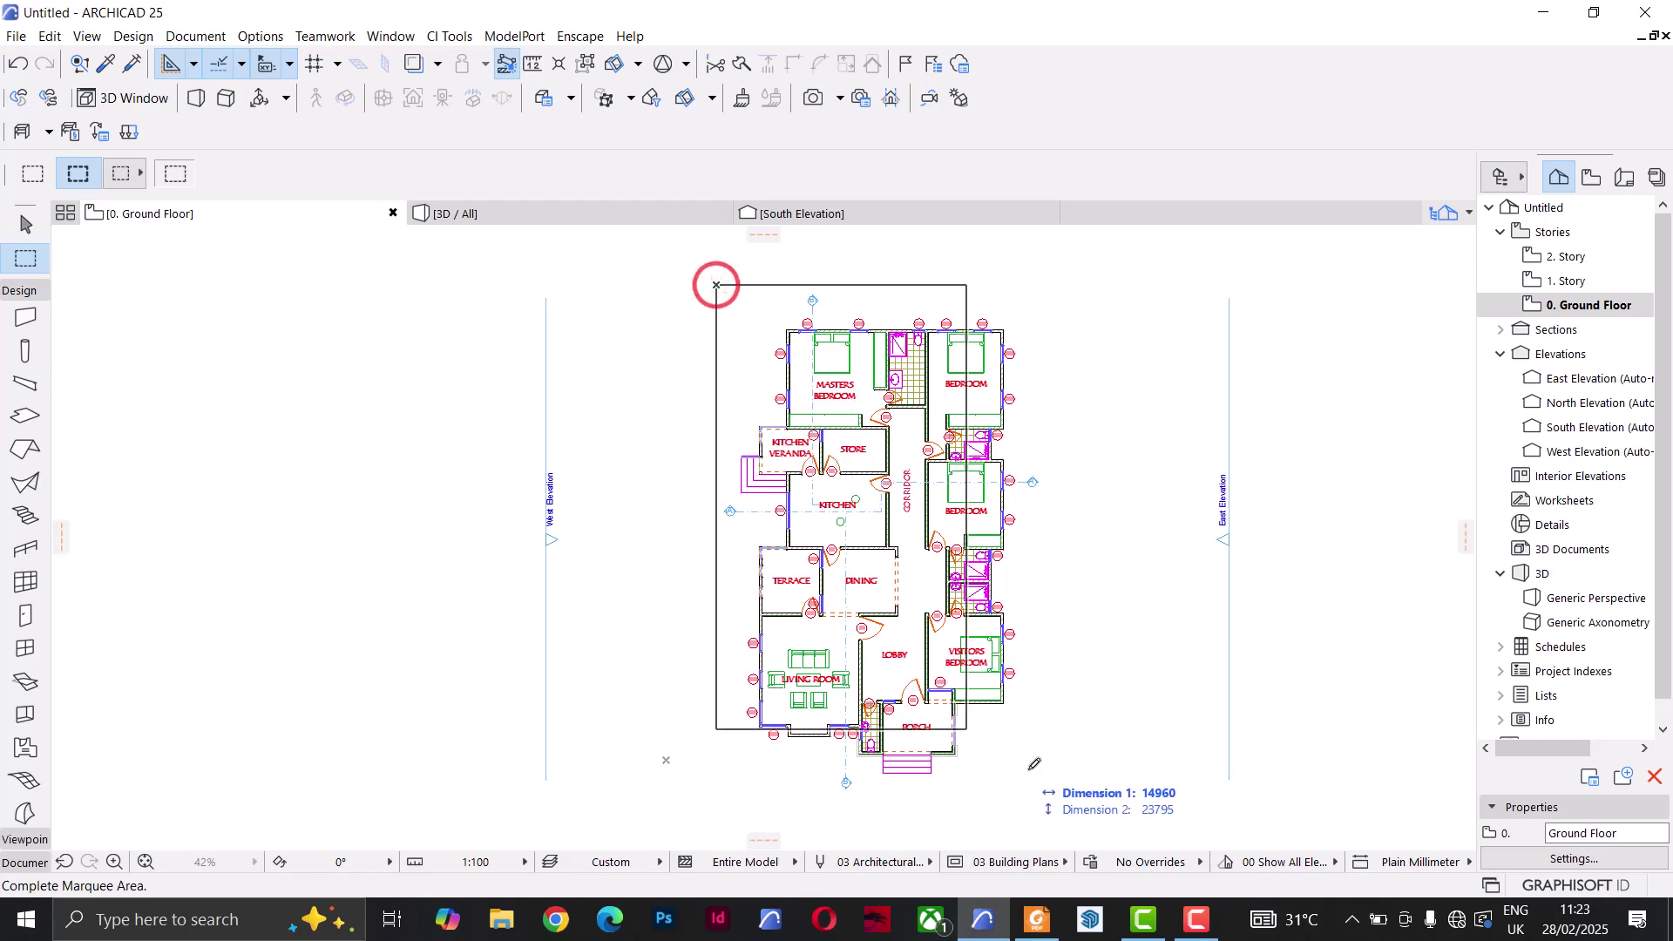
pyautogui.click(1061, 809)
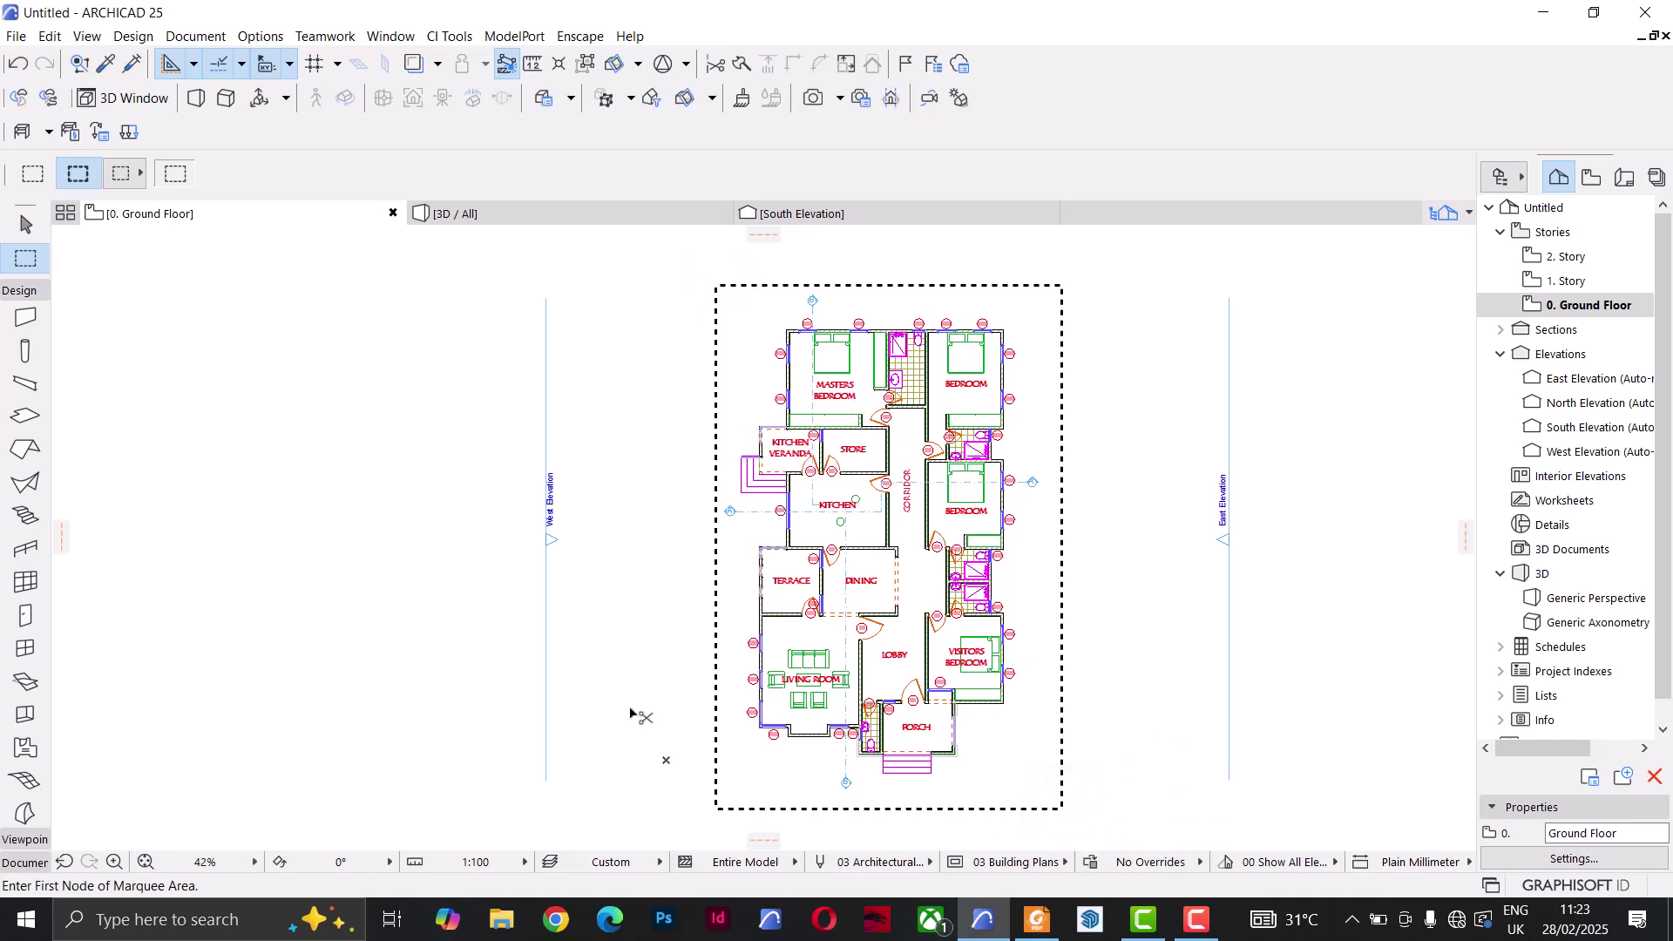
pyautogui.hotkey('ctrl', 'a')
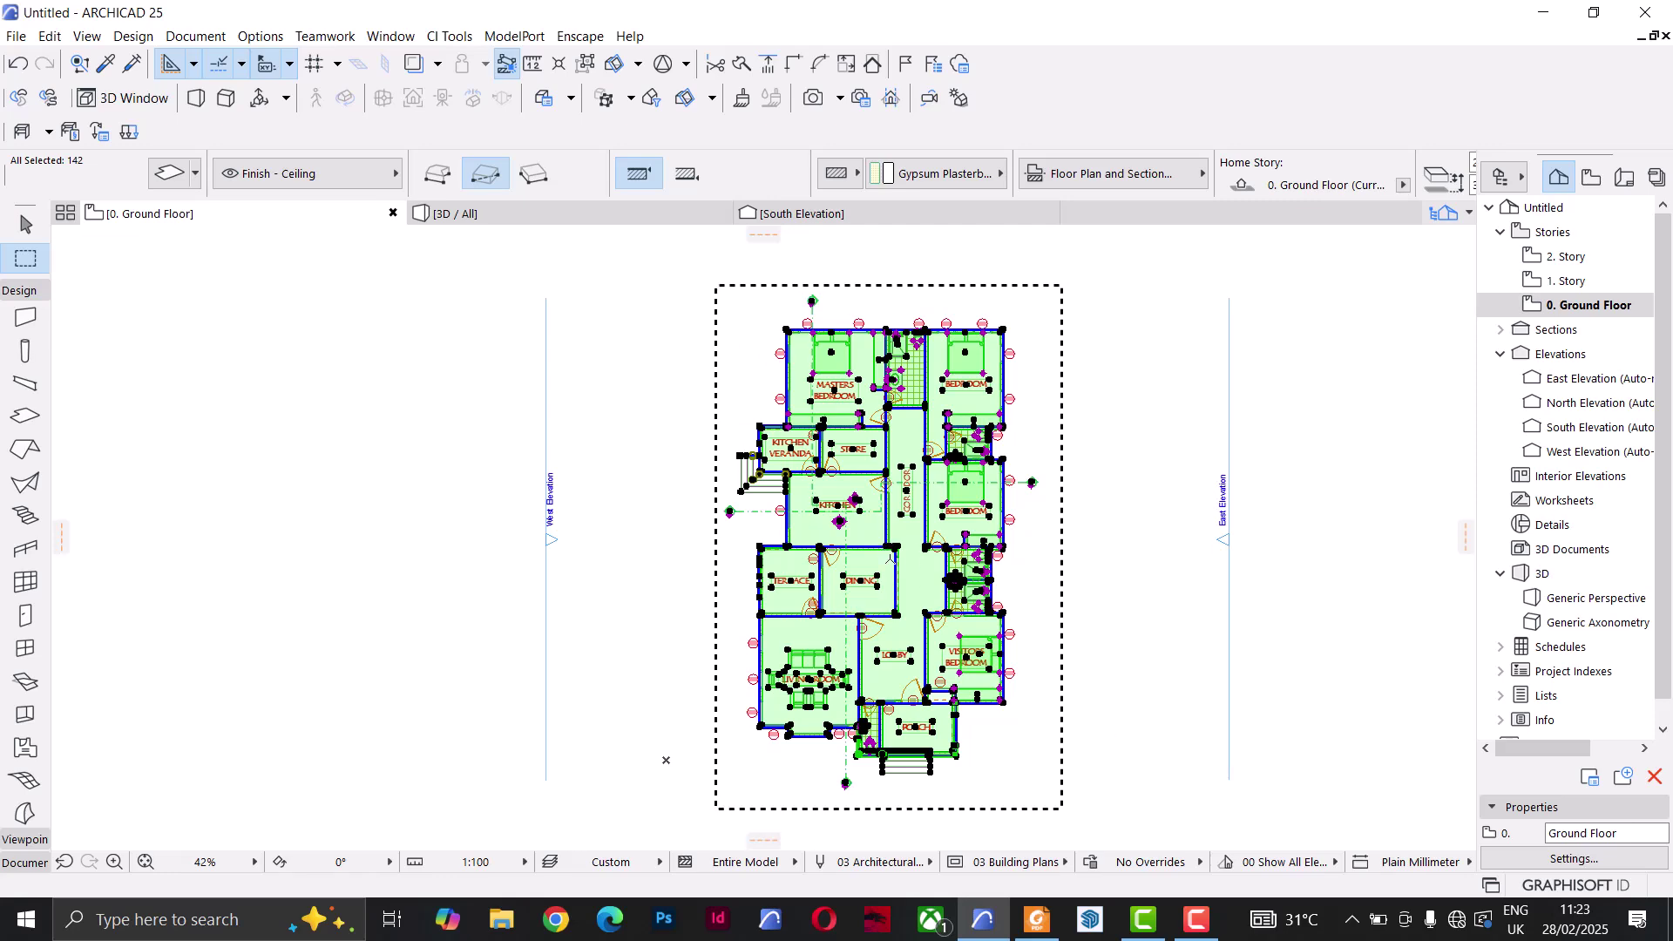
pyautogui.press('Escape')
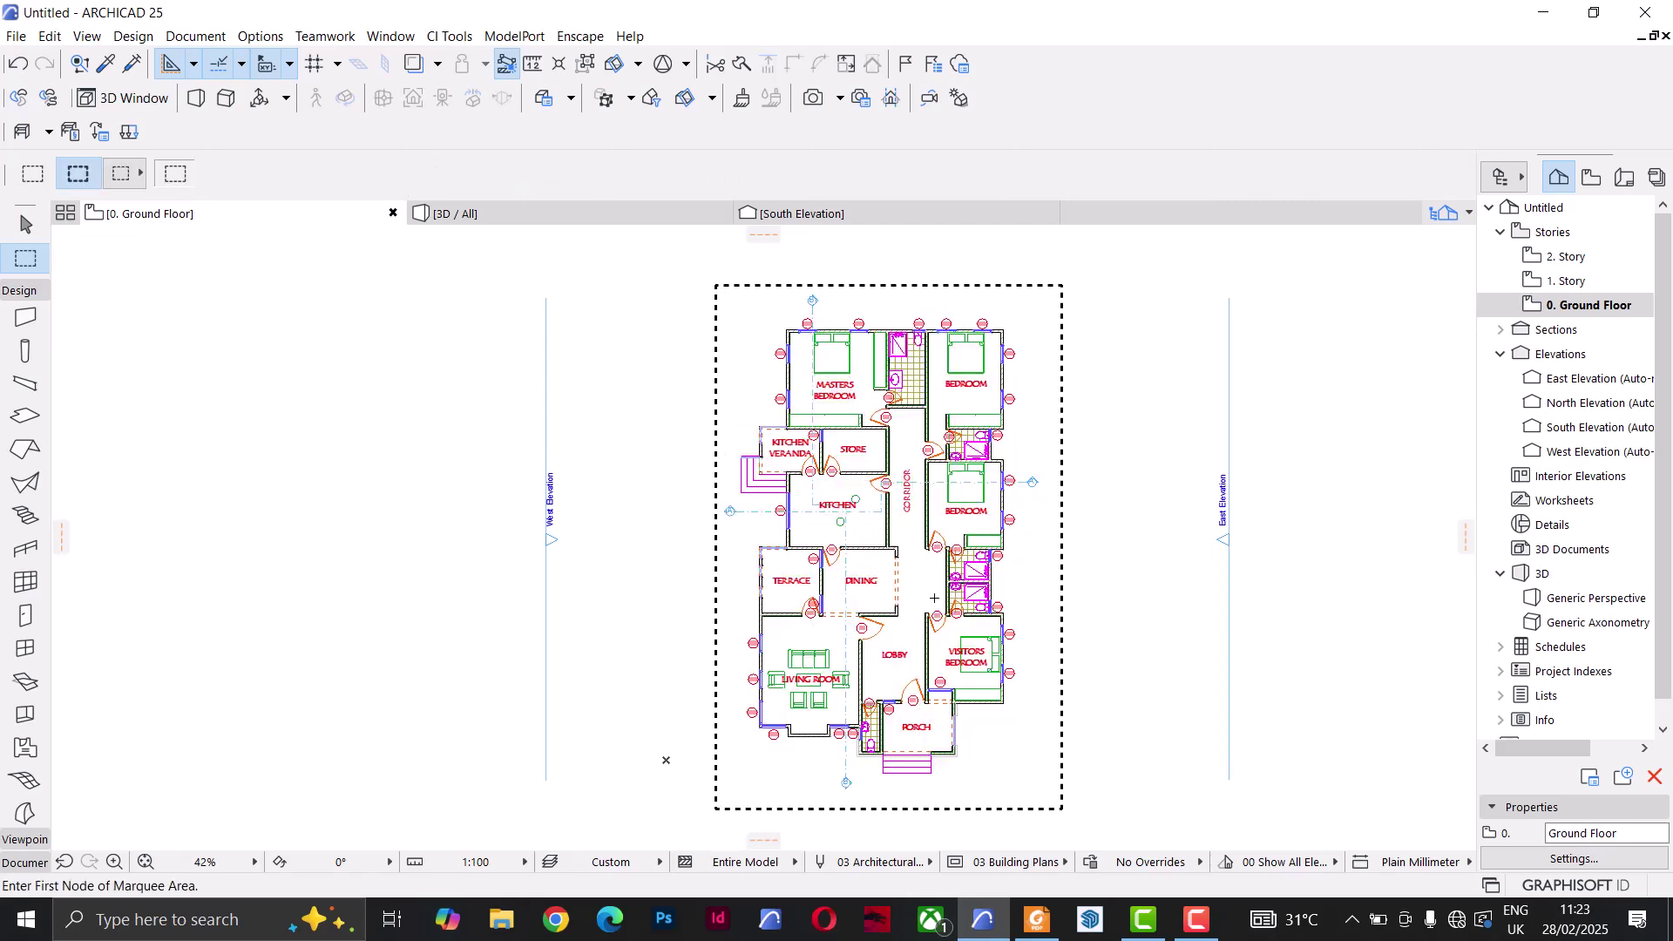
pyautogui.click(25, 317)
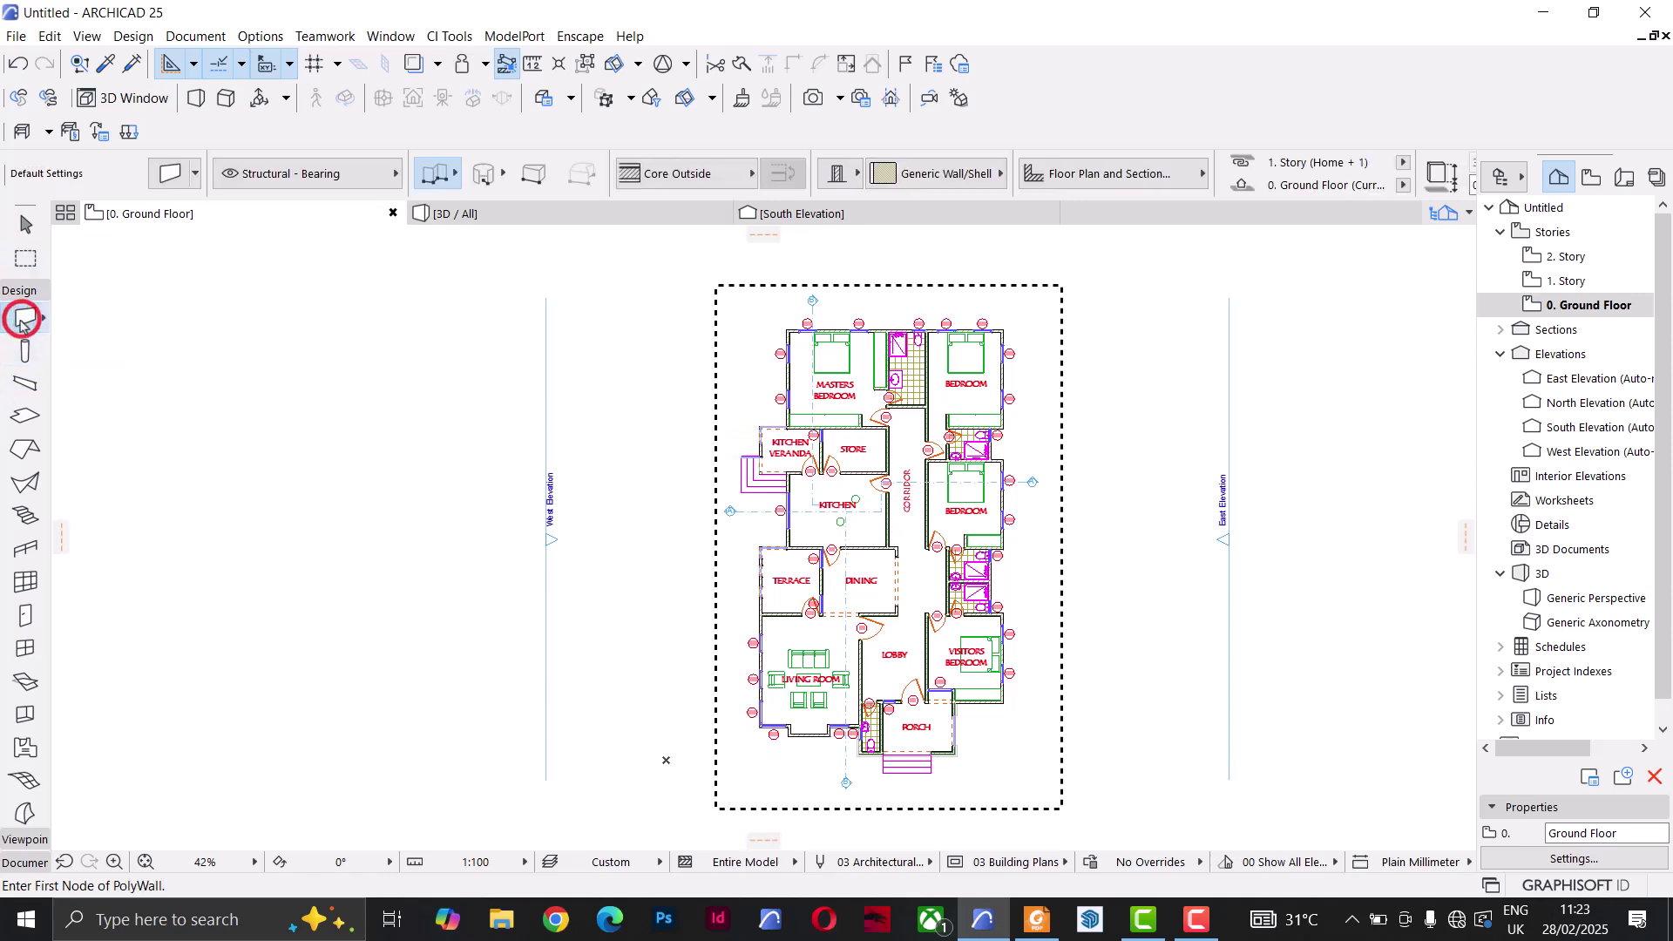
pyautogui.hotkey('ctrl', 'a')
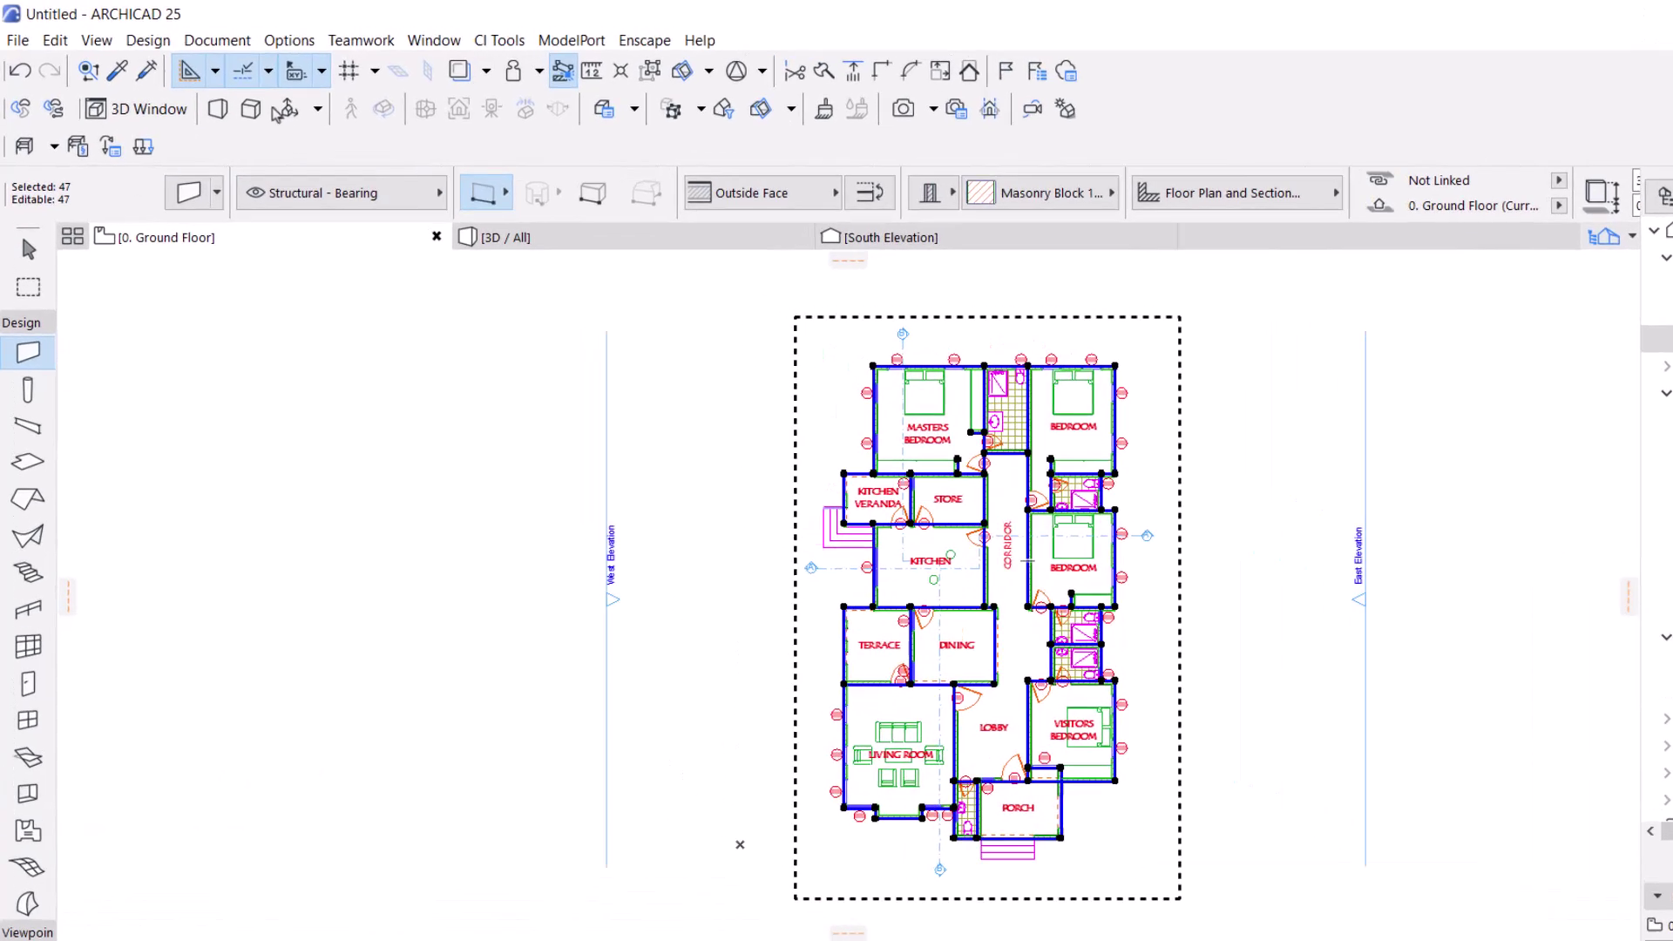
# Step: Open the exterior Automatic Dimensioning settings from the Document annotation commands
pyautogui.click(217, 40)
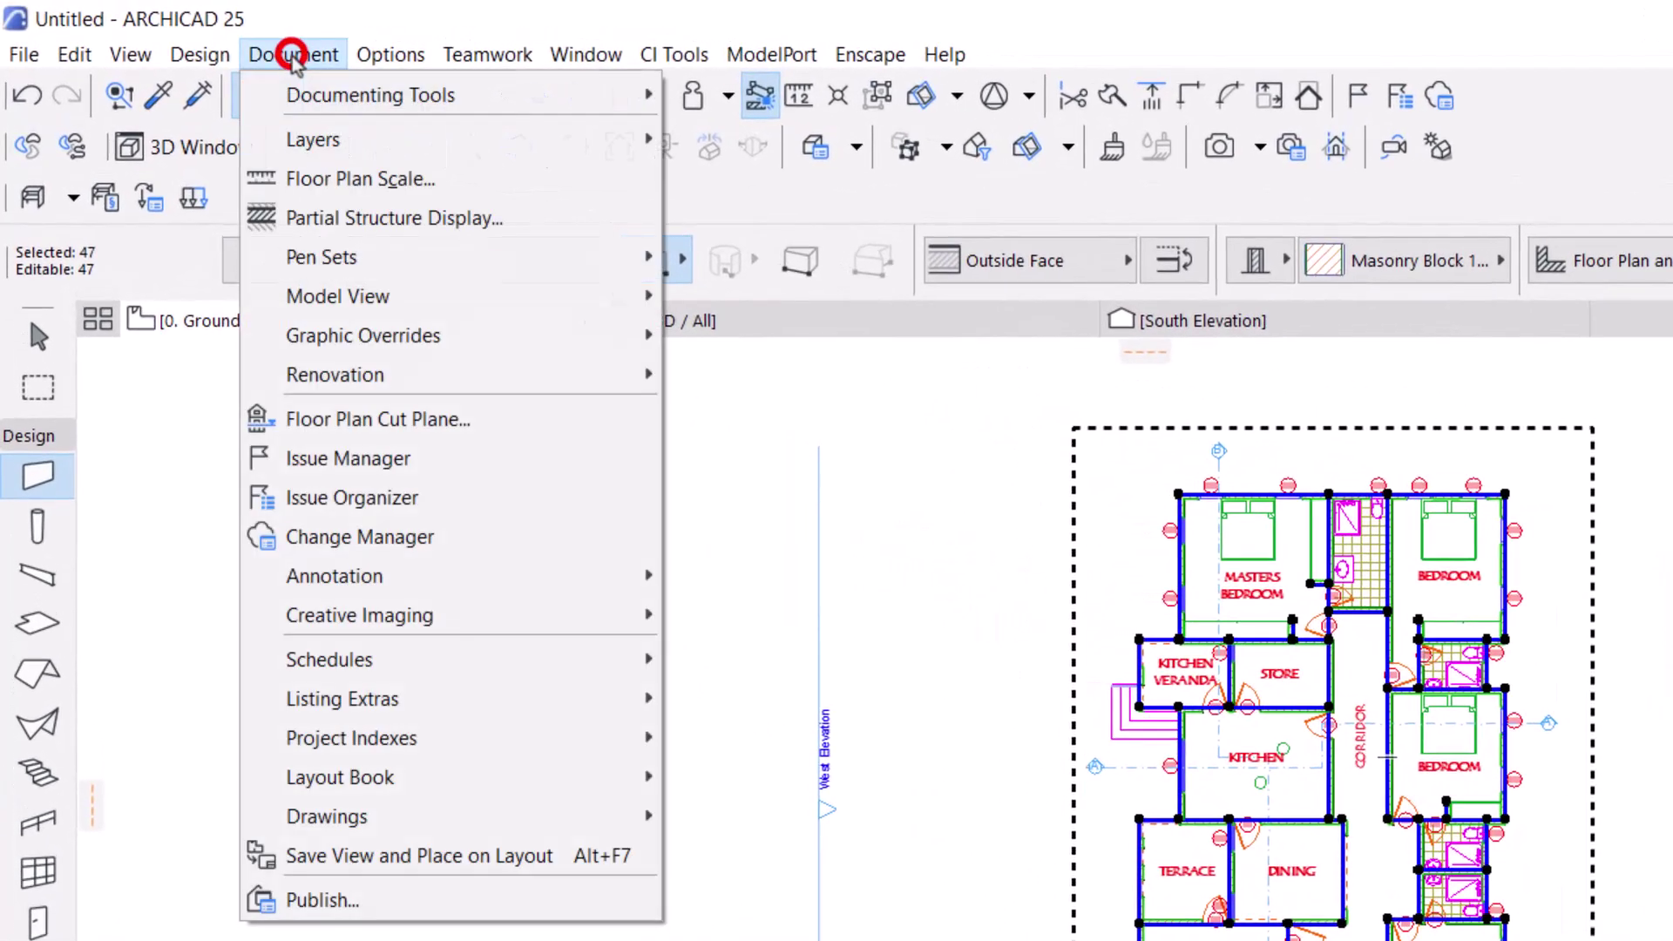
pyautogui.click(514, 573)
pyautogui.moveTo(886, 660)
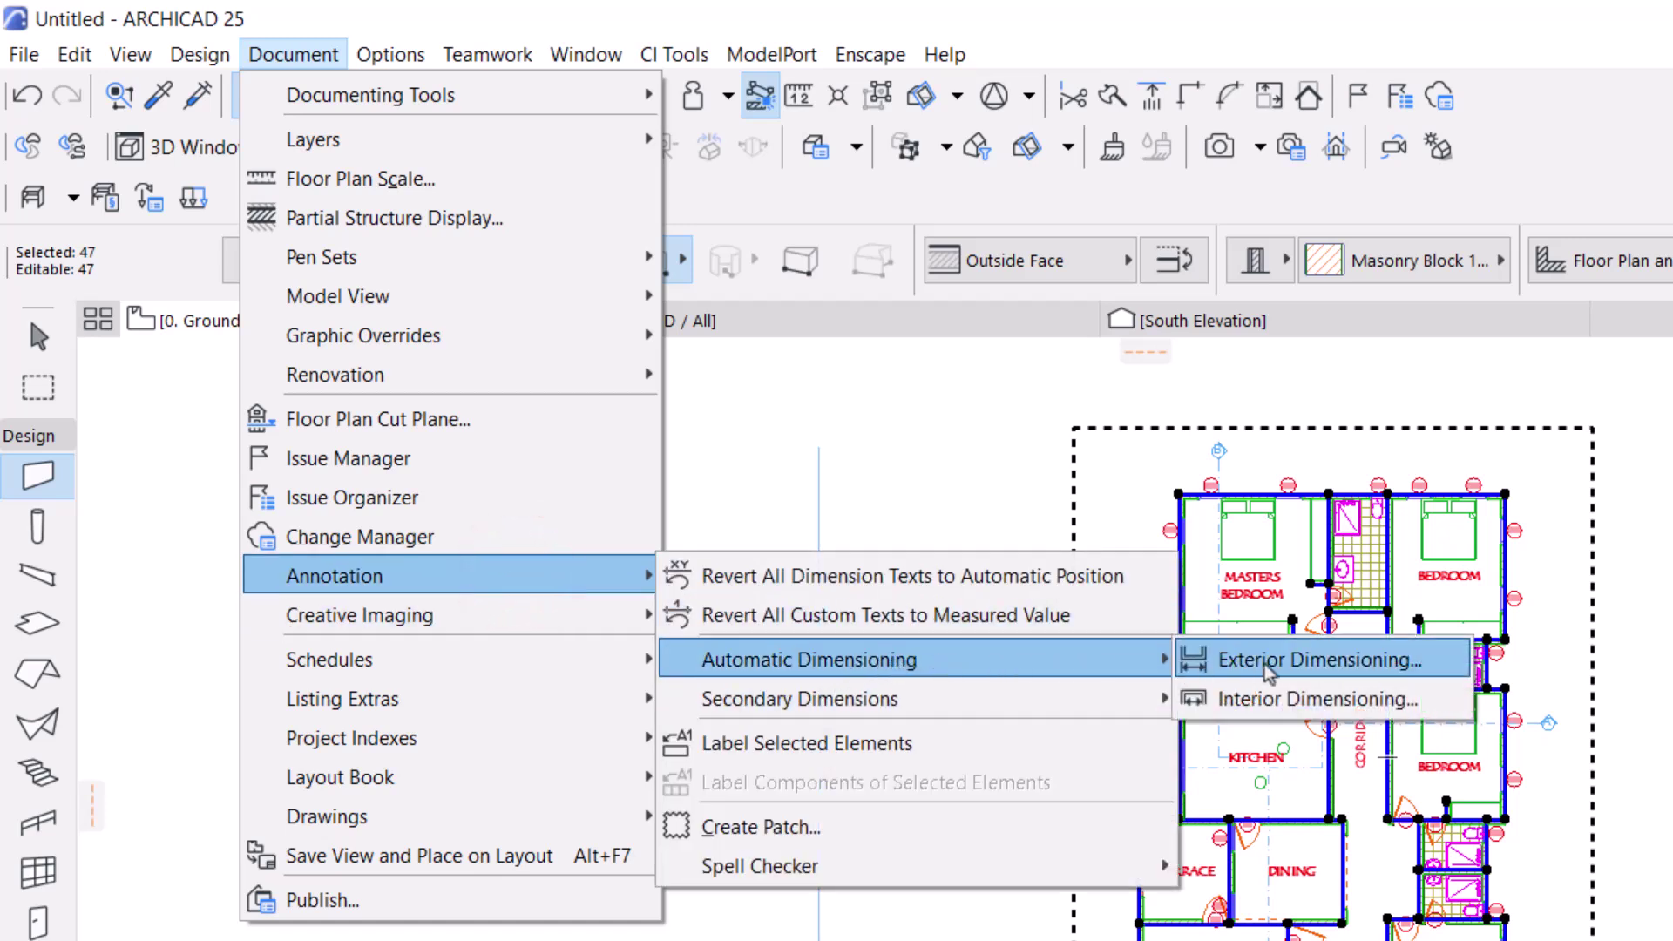
pyautogui.click(1265, 662)
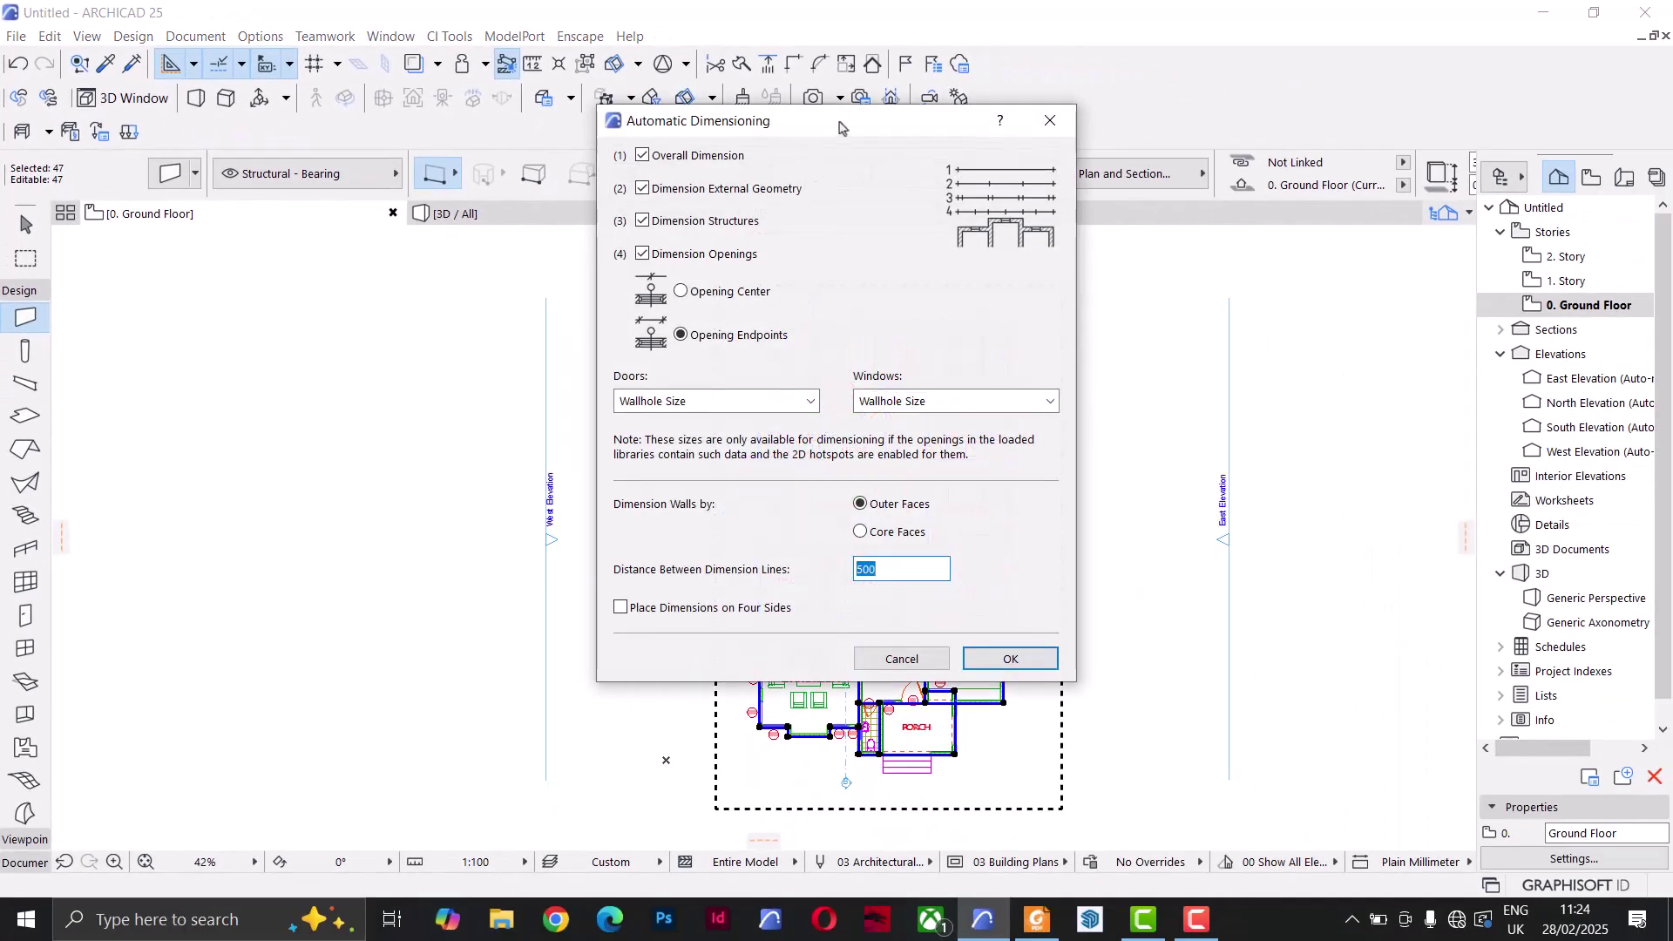
pyautogui.moveTo(839, 128); pyautogui.dragTo(839, 214)
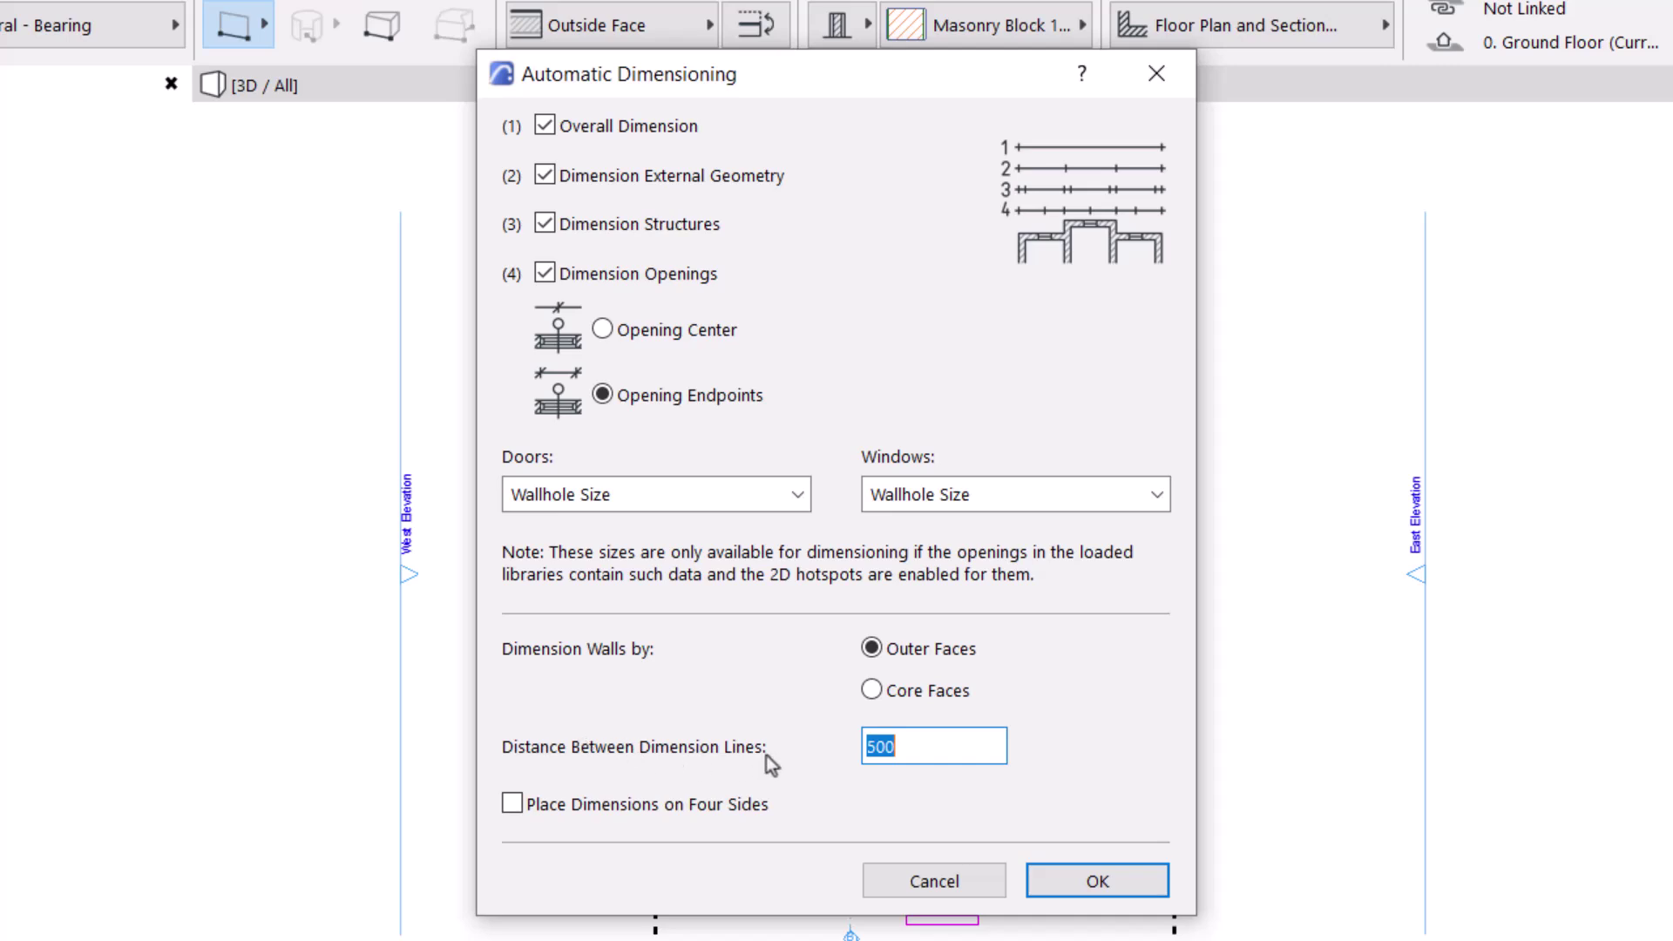
# Step: Set 800 distance between dimension lines, enable four sides, and confirm
pyautogui.doubleClick(931, 756)
pyautogui.click(512, 803)
pyautogui.click(1096, 882)
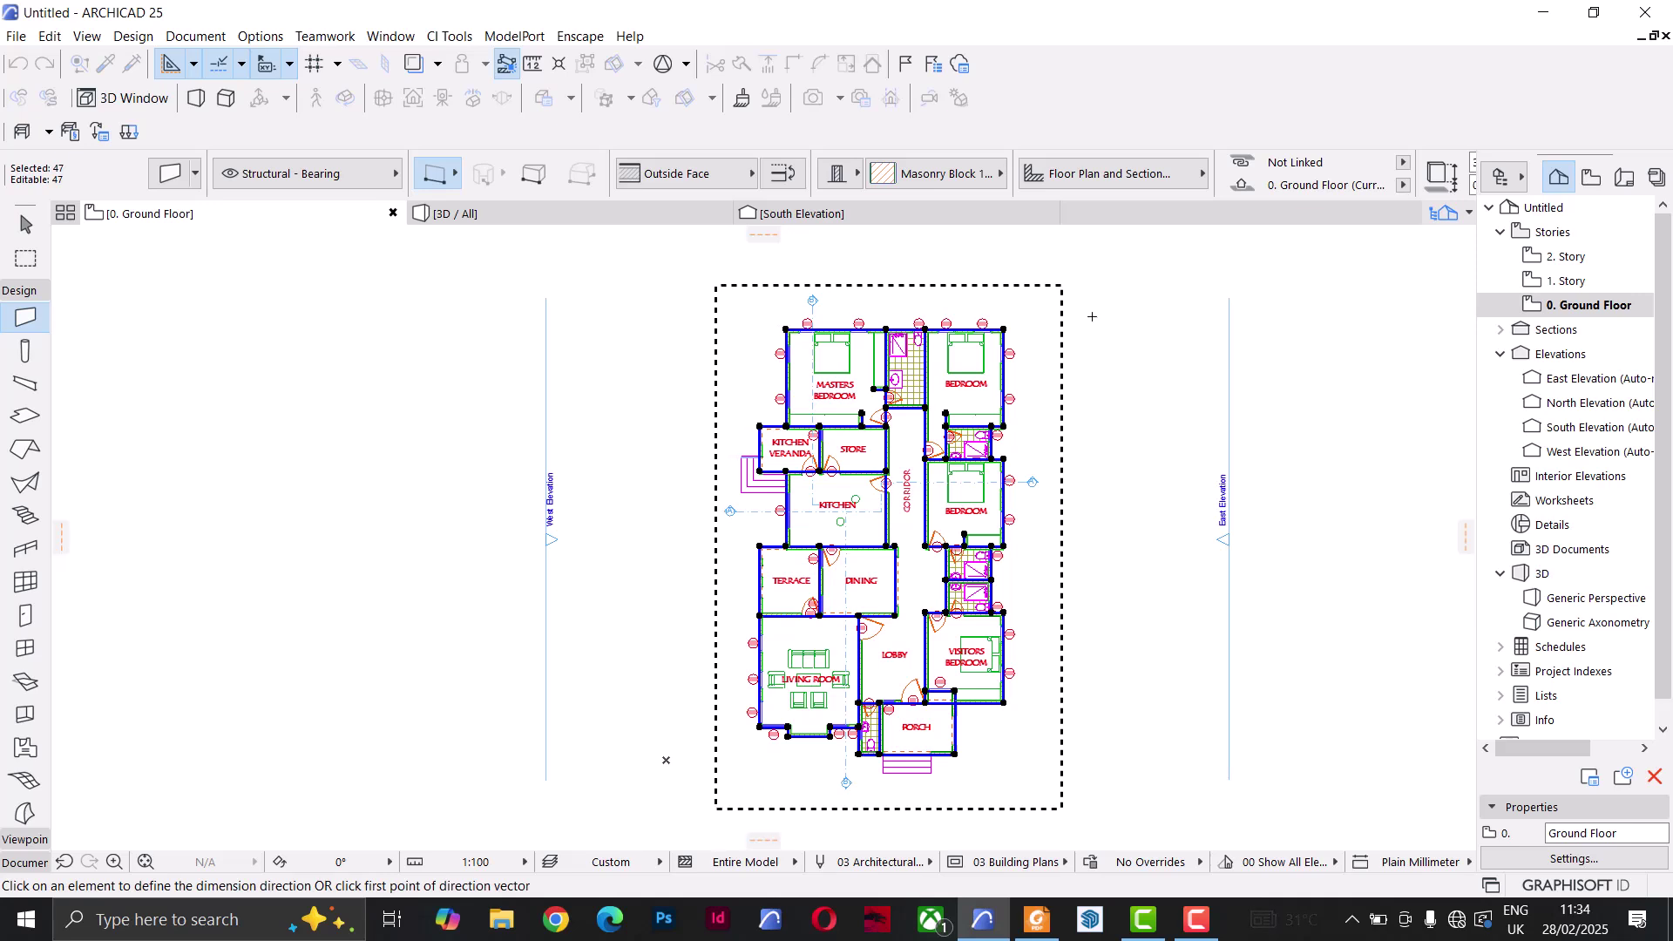
# Step: Define a vertical dimension direction with two points and place the chains beside the plan
pyautogui.click(1092, 324)
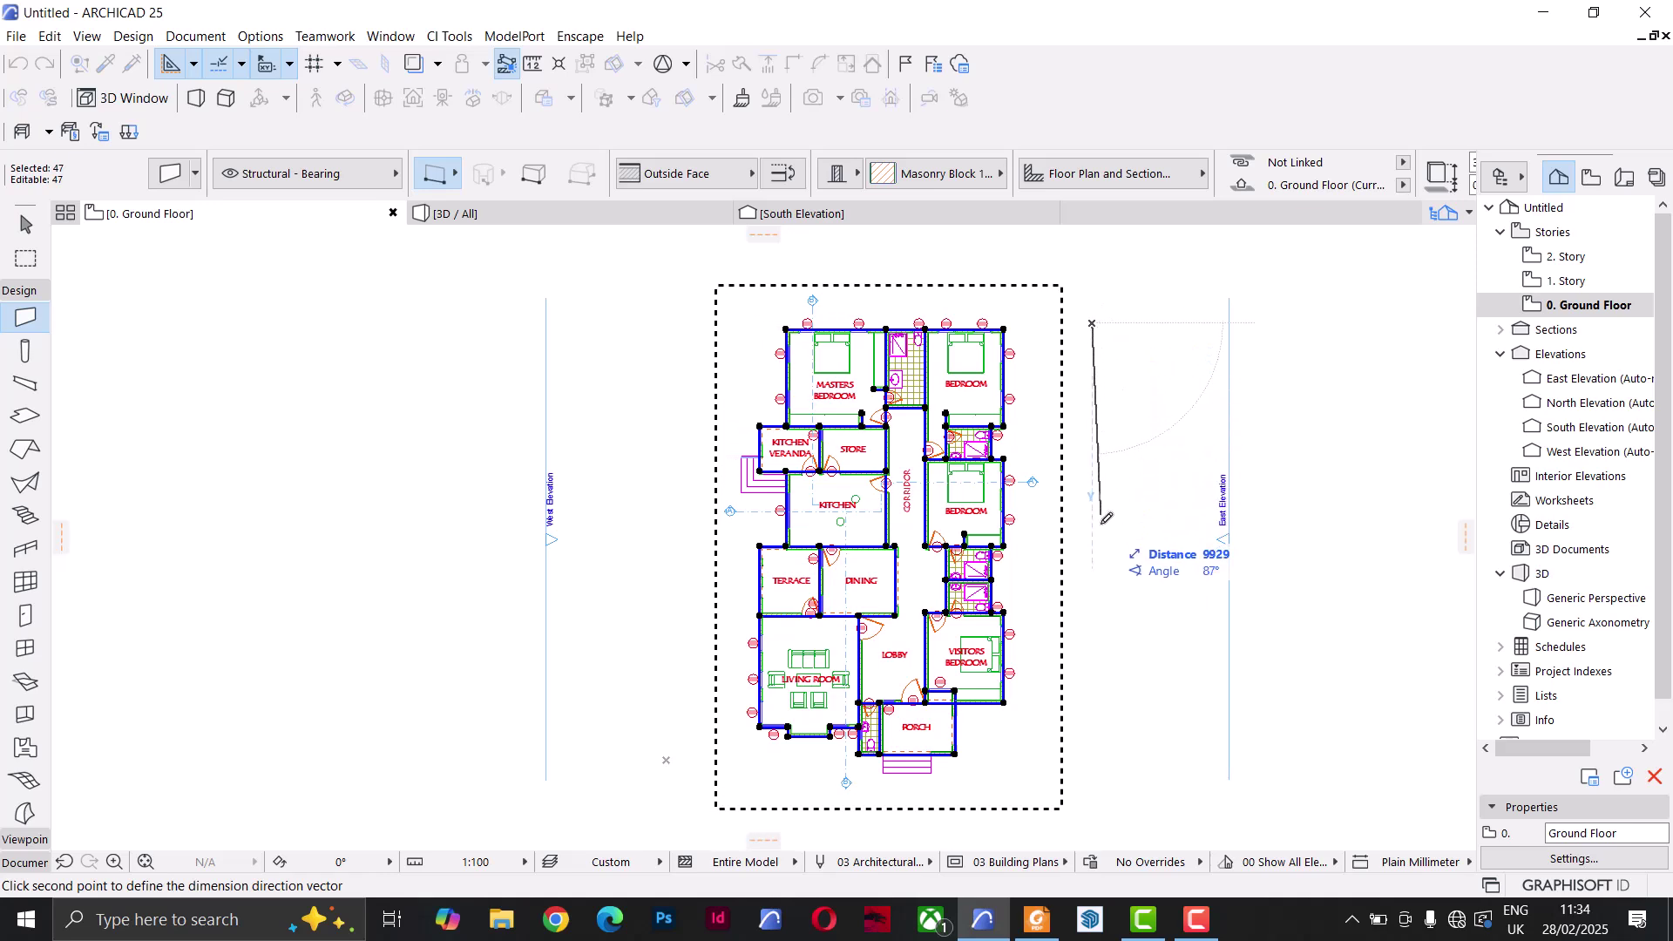
pyautogui.press('shift')
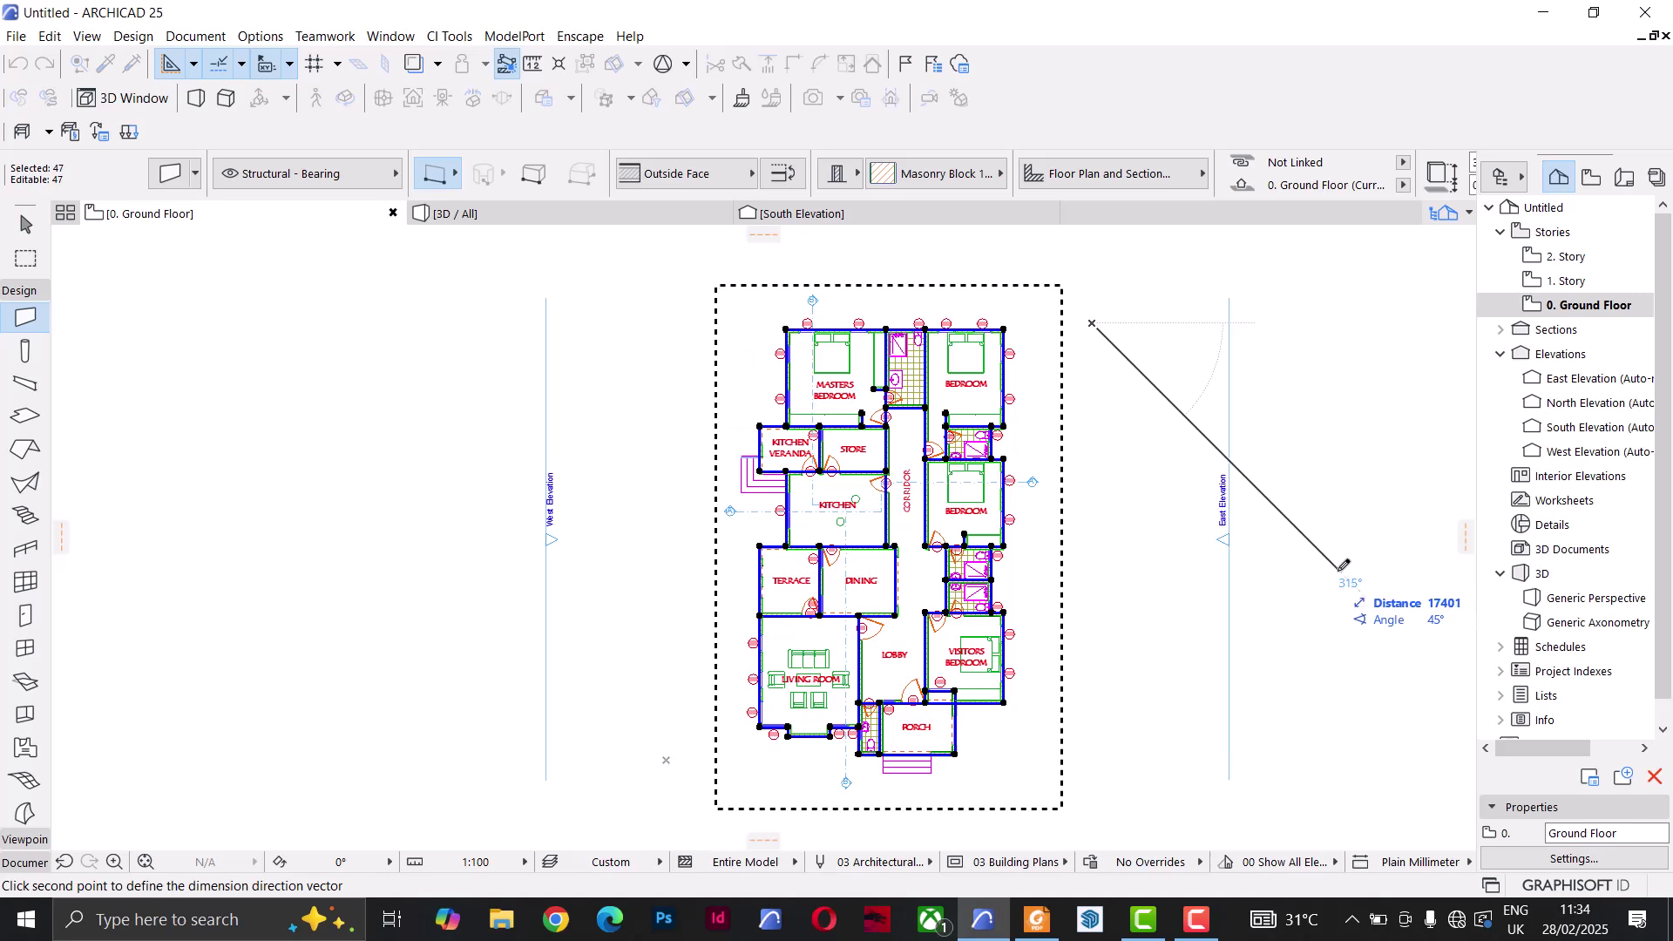
pyautogui.click(1092, 693)
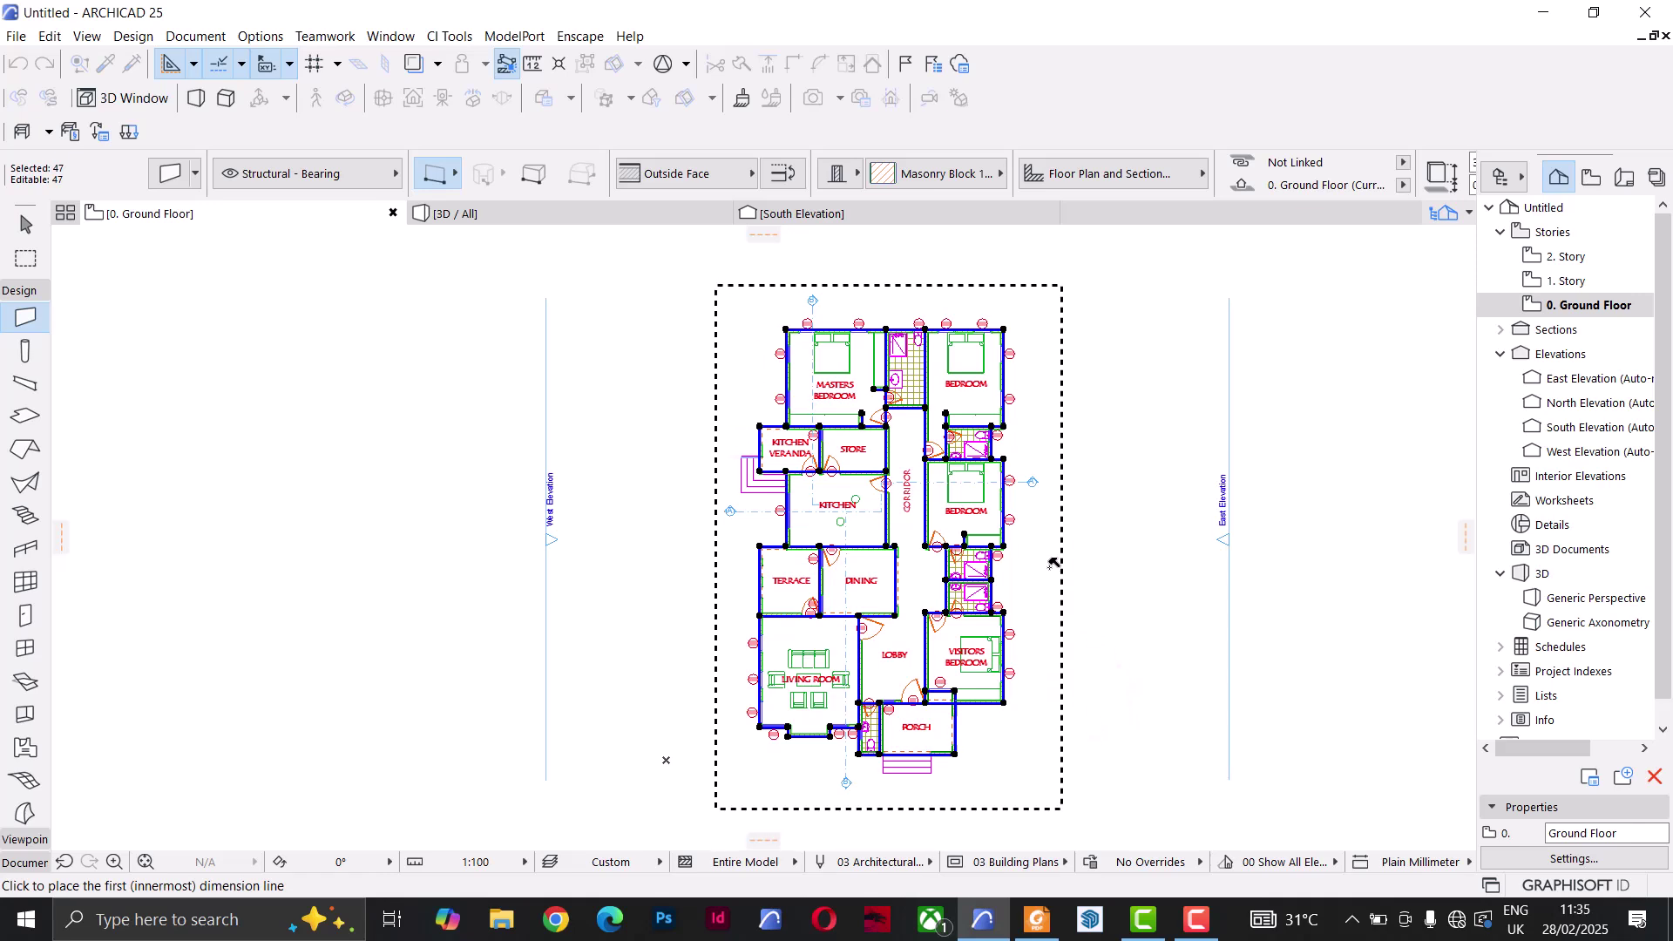
pyautogui.click(1052, 565)
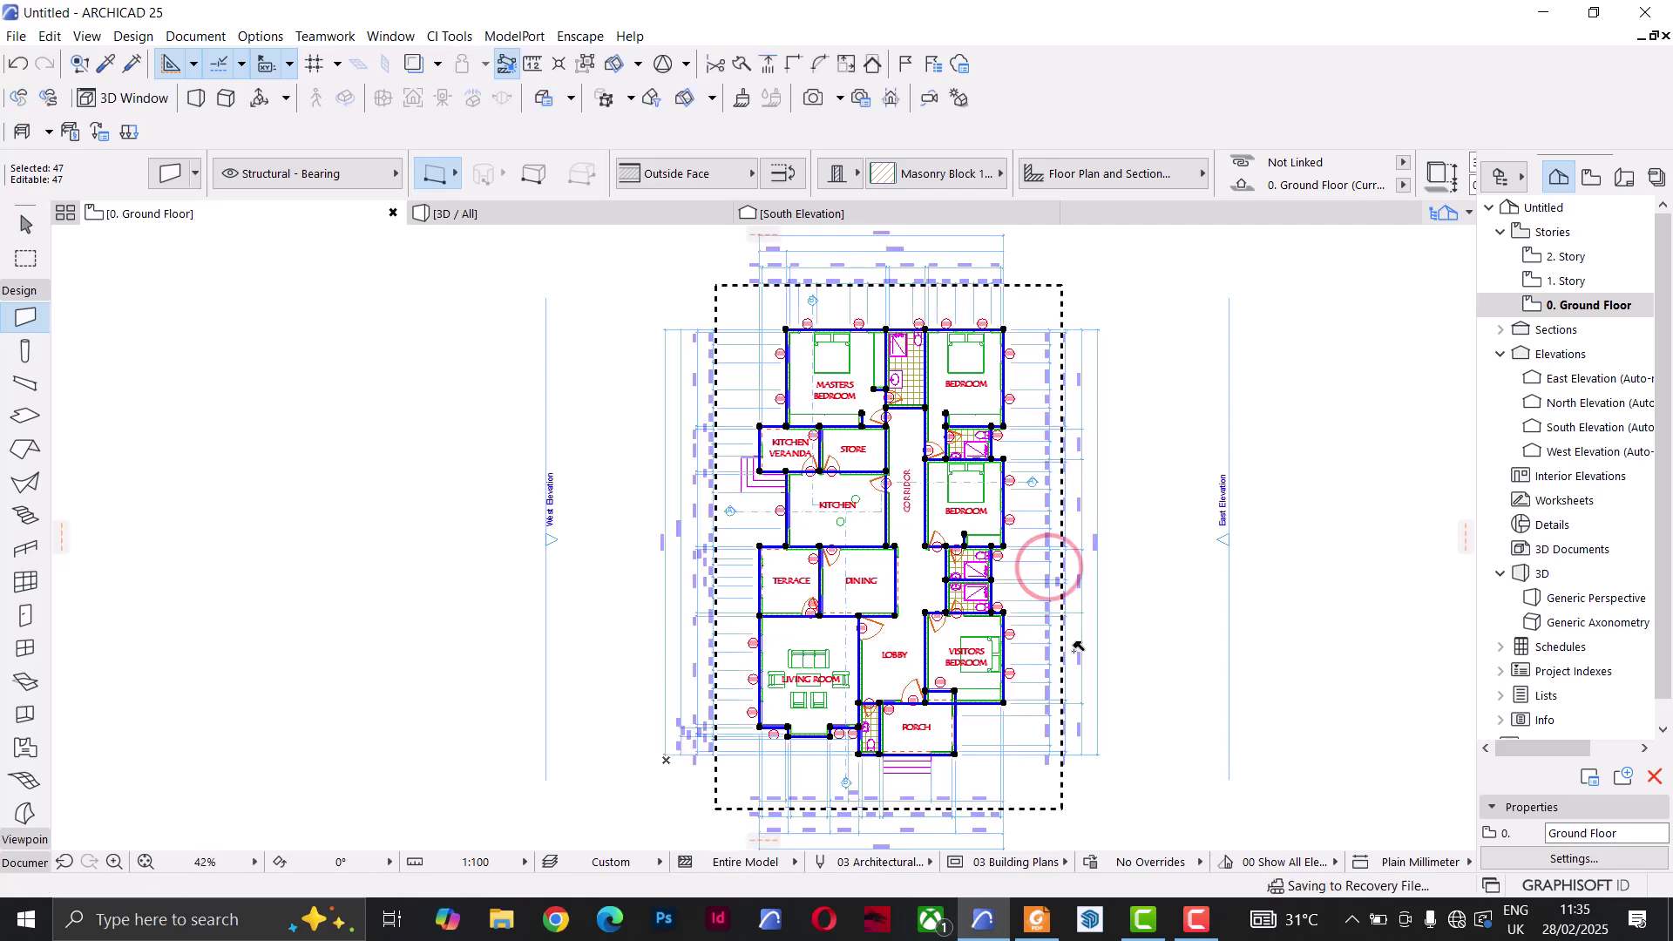
pyautogui.scroll(7, 651, 341)
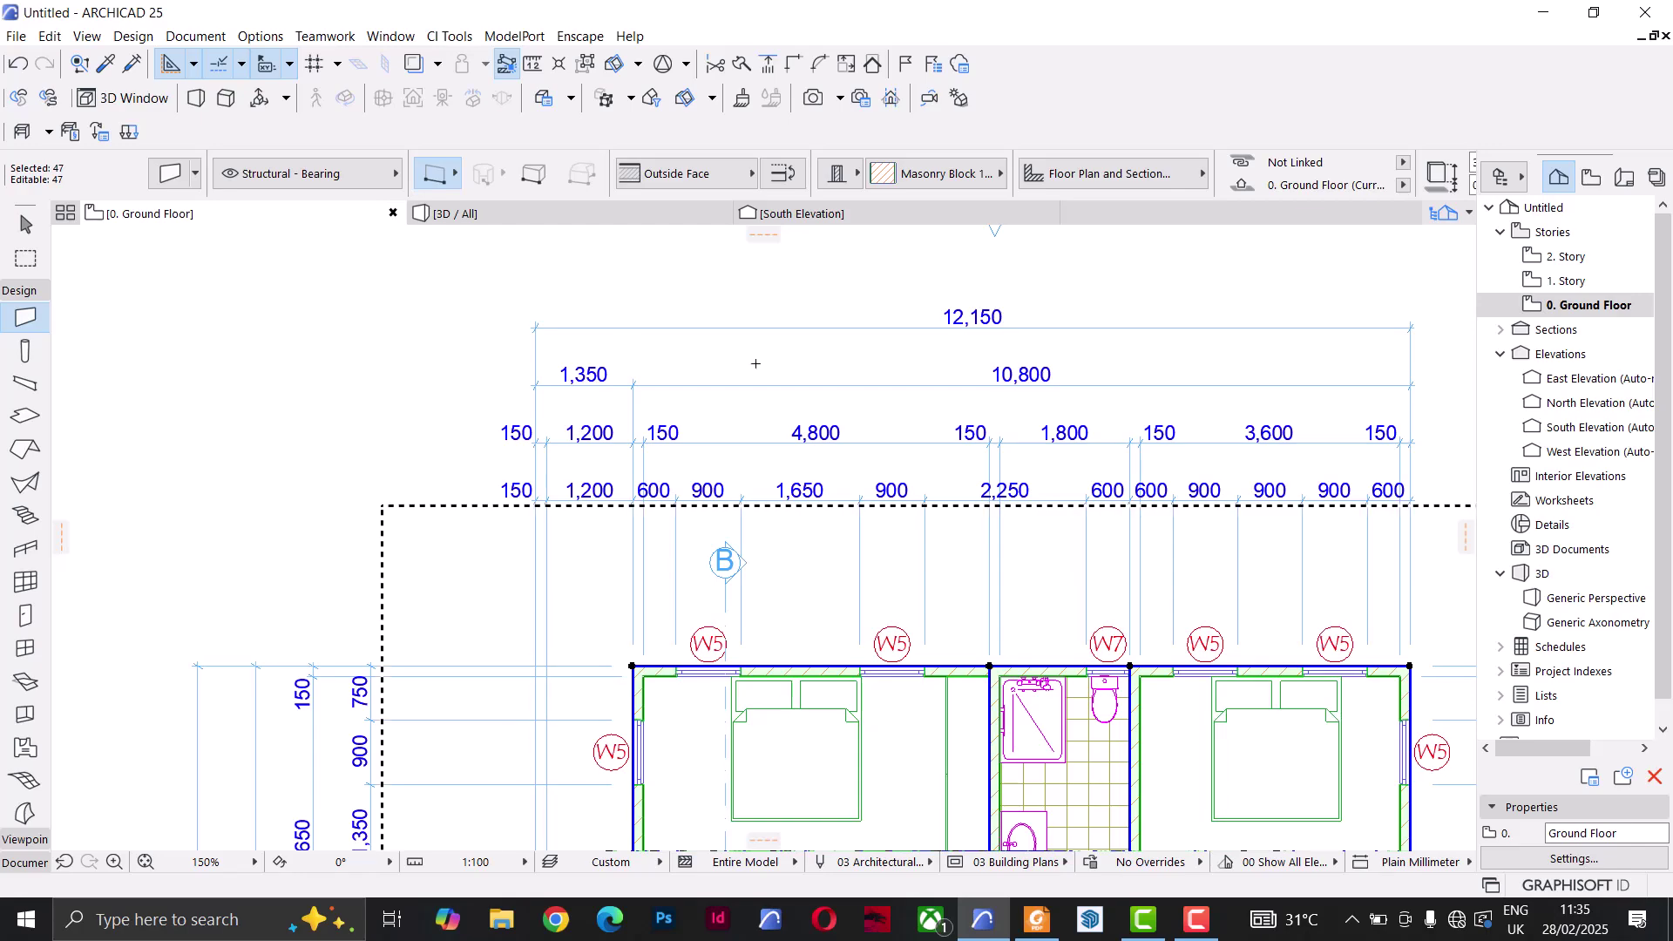
pyautogui.scroll(-5, 651, 340)
pyautogui.scroll(3, 871, 522)
pyautogui.moveTo(871, 436); pyautogui.dragTo(872, 671, button='middle')
pyautogui.scroll(5, 671, 470)
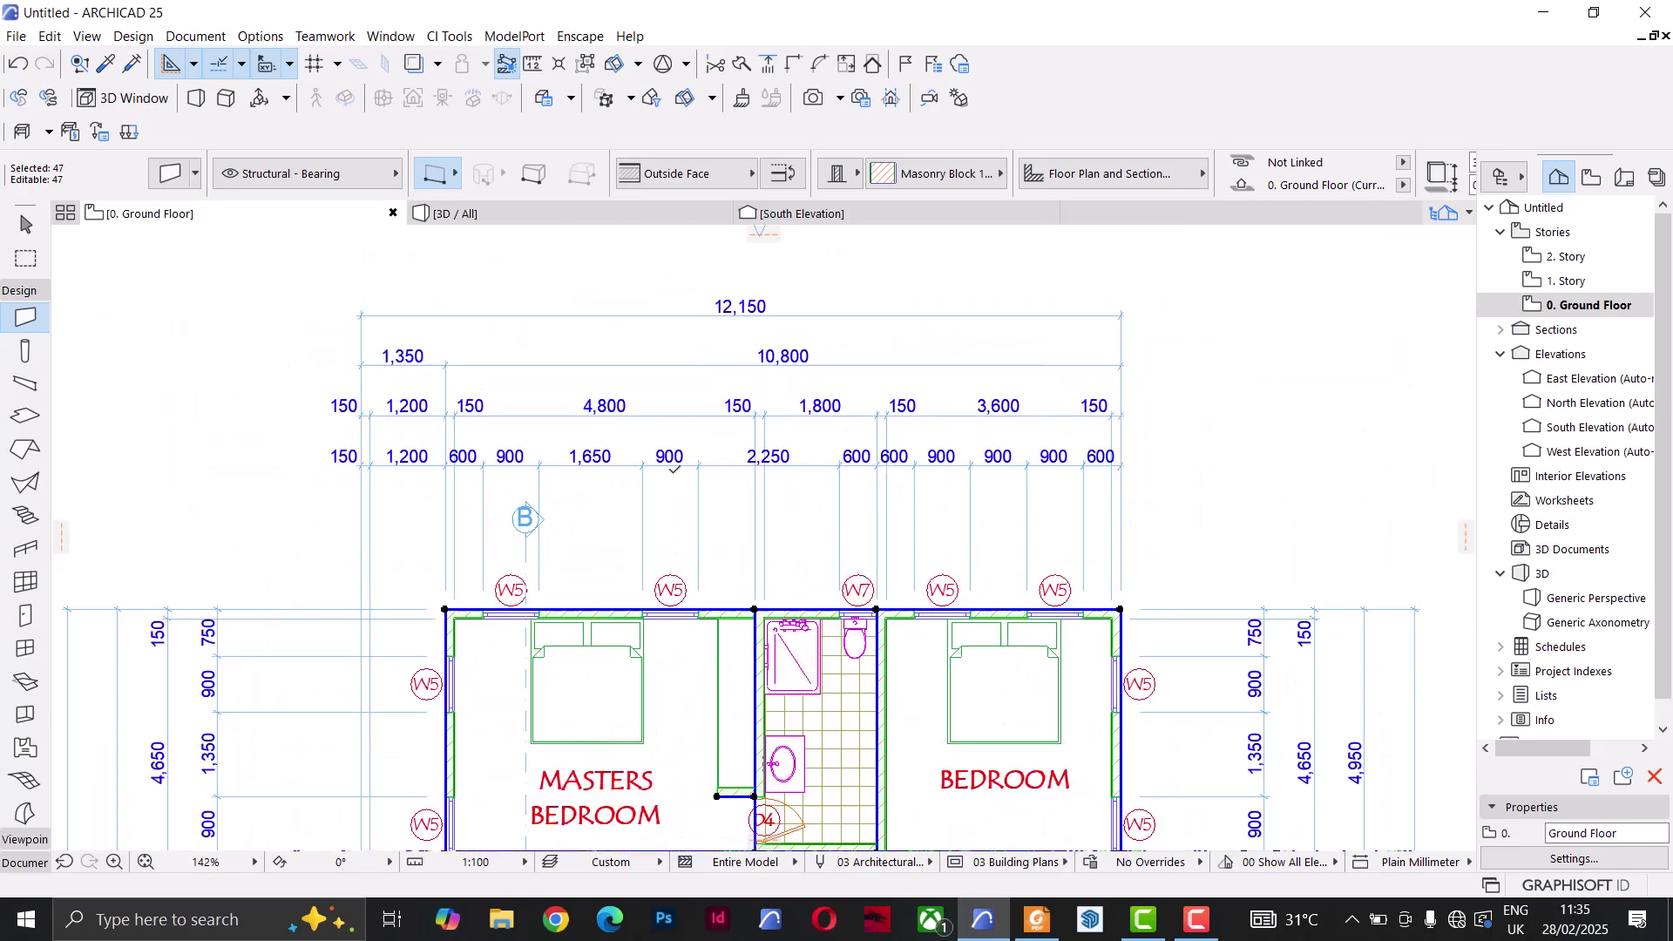
pyautogui.press('Escape')
pyautogui.click(749, 461)
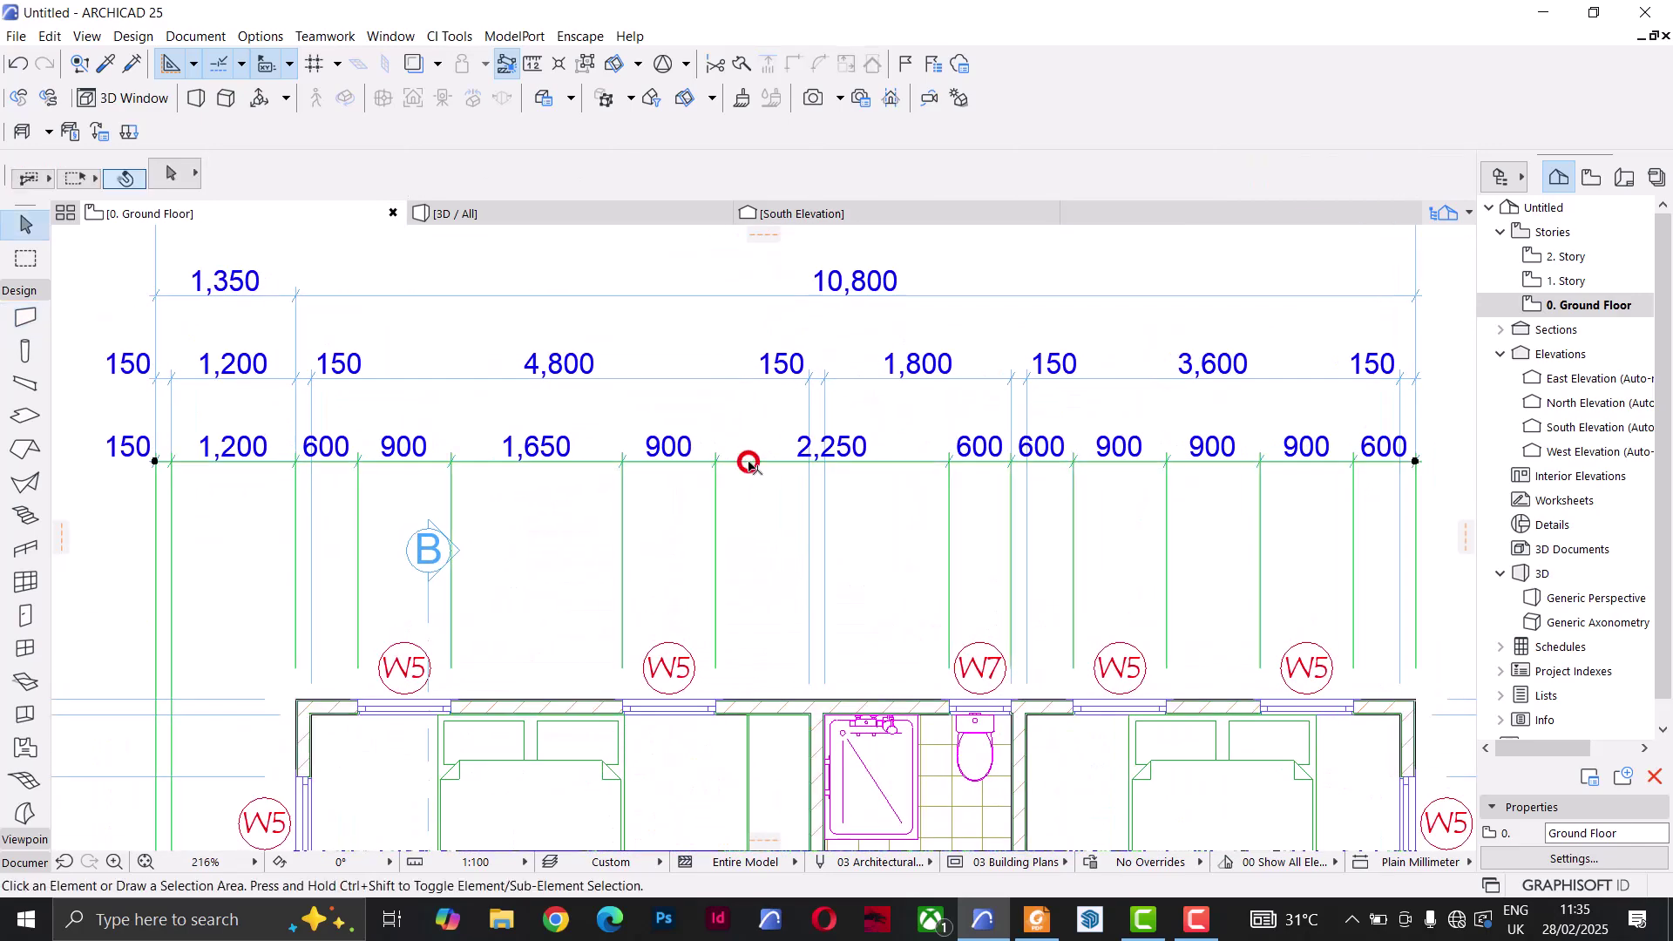
pyautogui.scroll(-2, 522, 492)
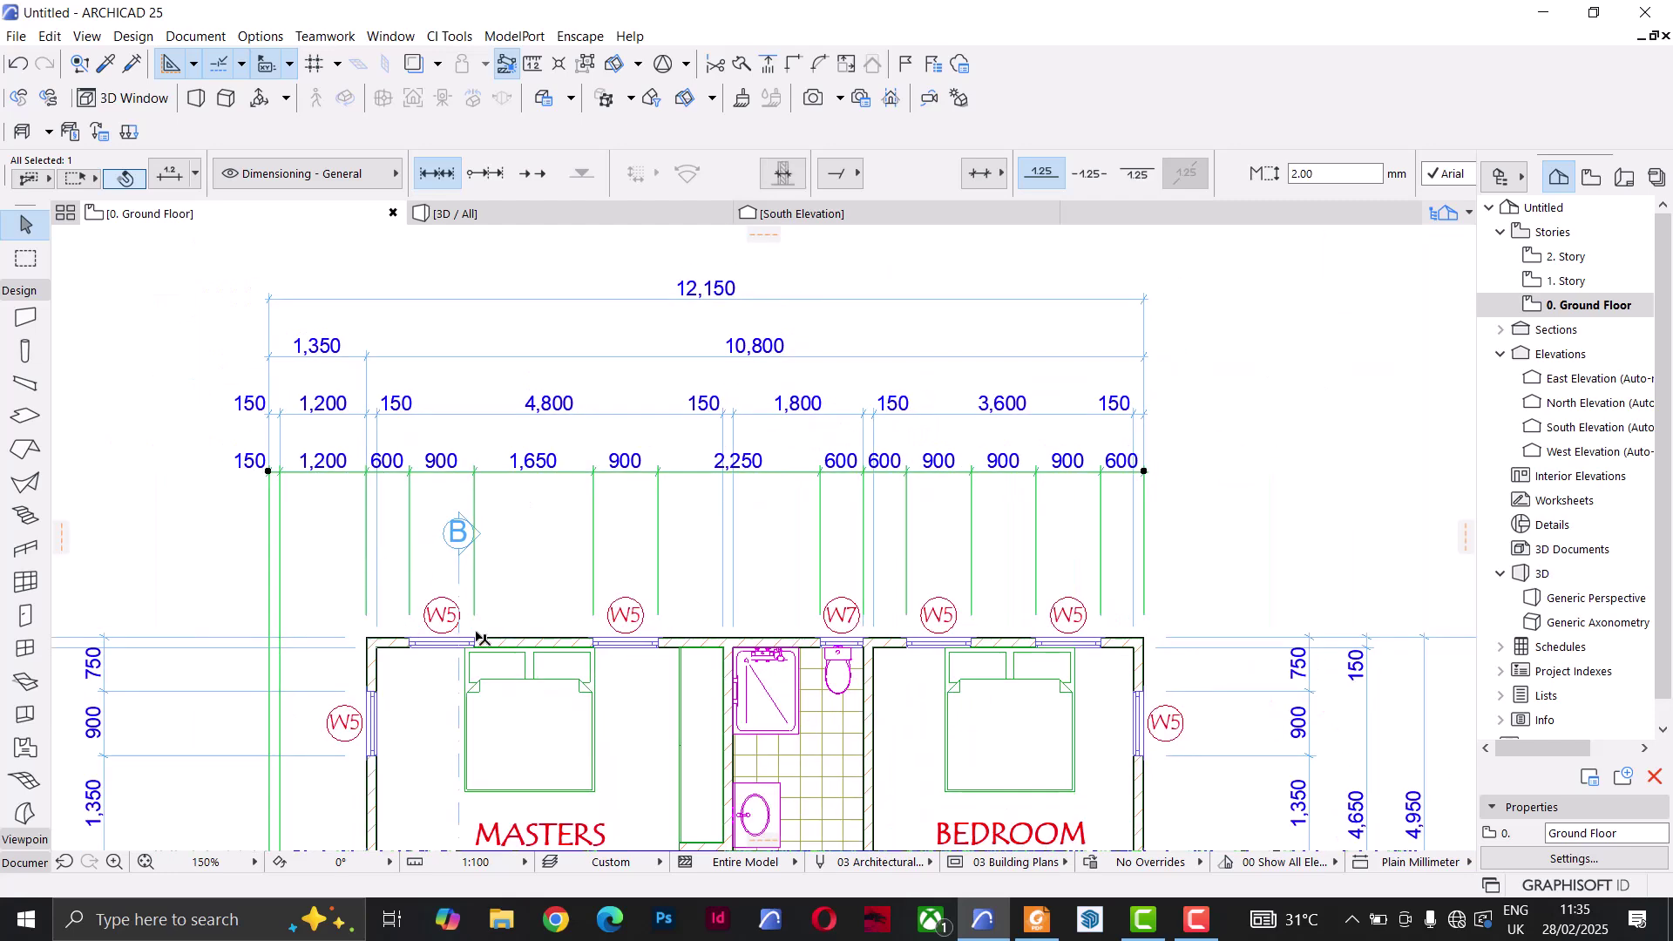
pyautogui.scroll(2, 631, 495)
pyautogui.click(645, 382)
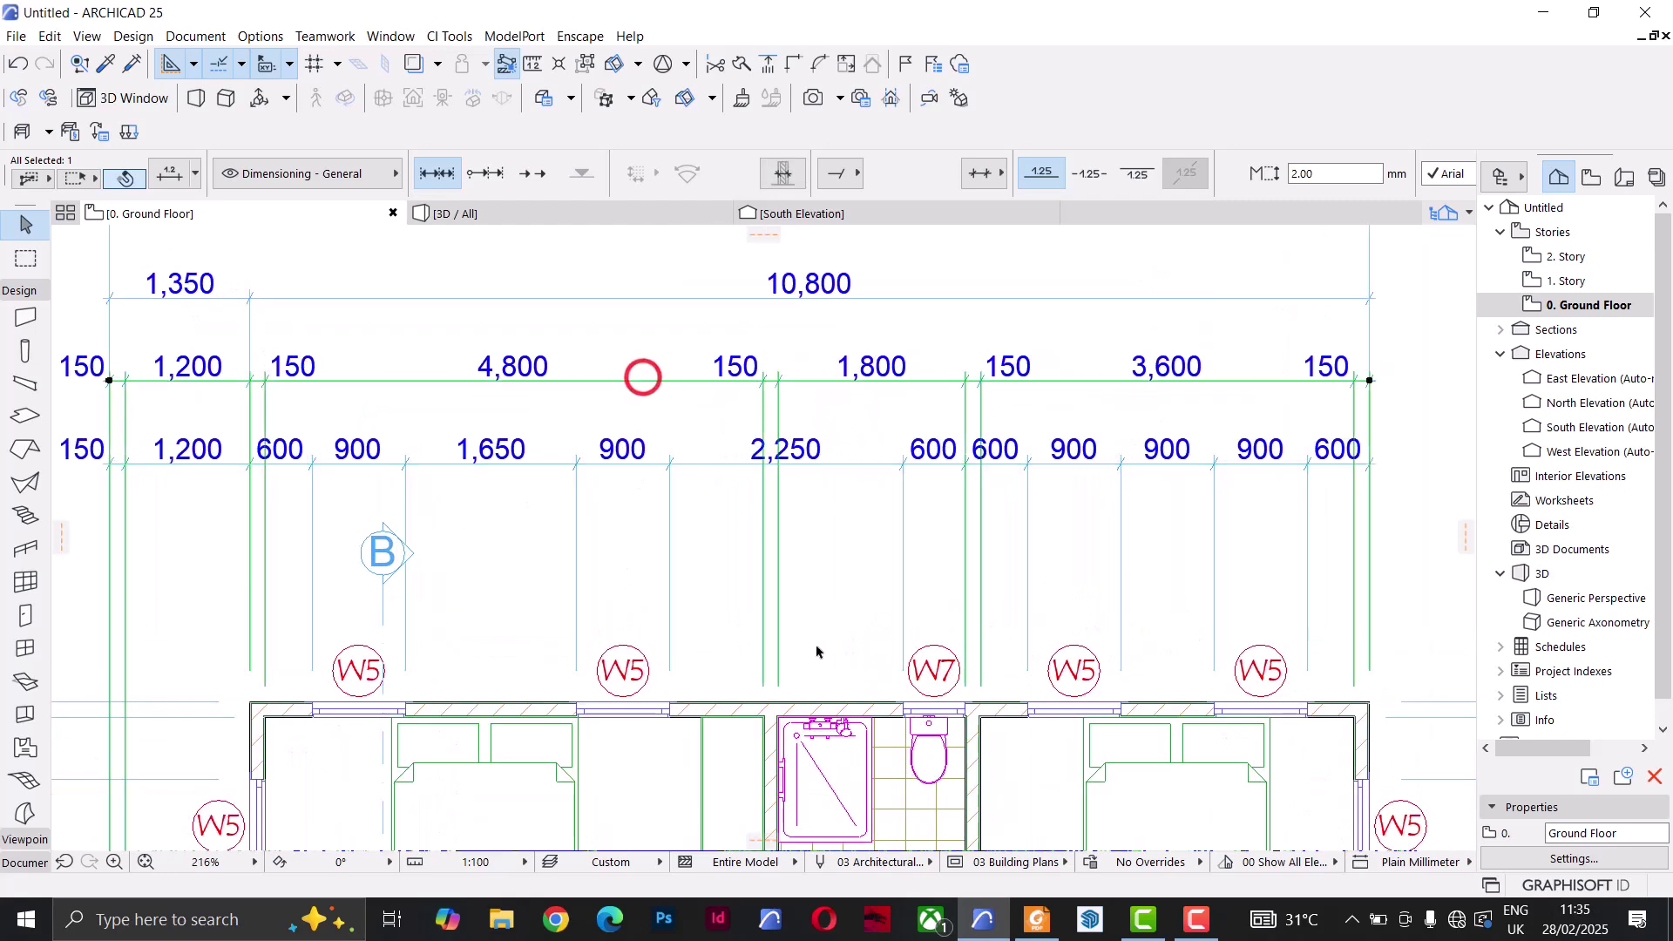
pyautogui.scroll(-2, 926, 664)
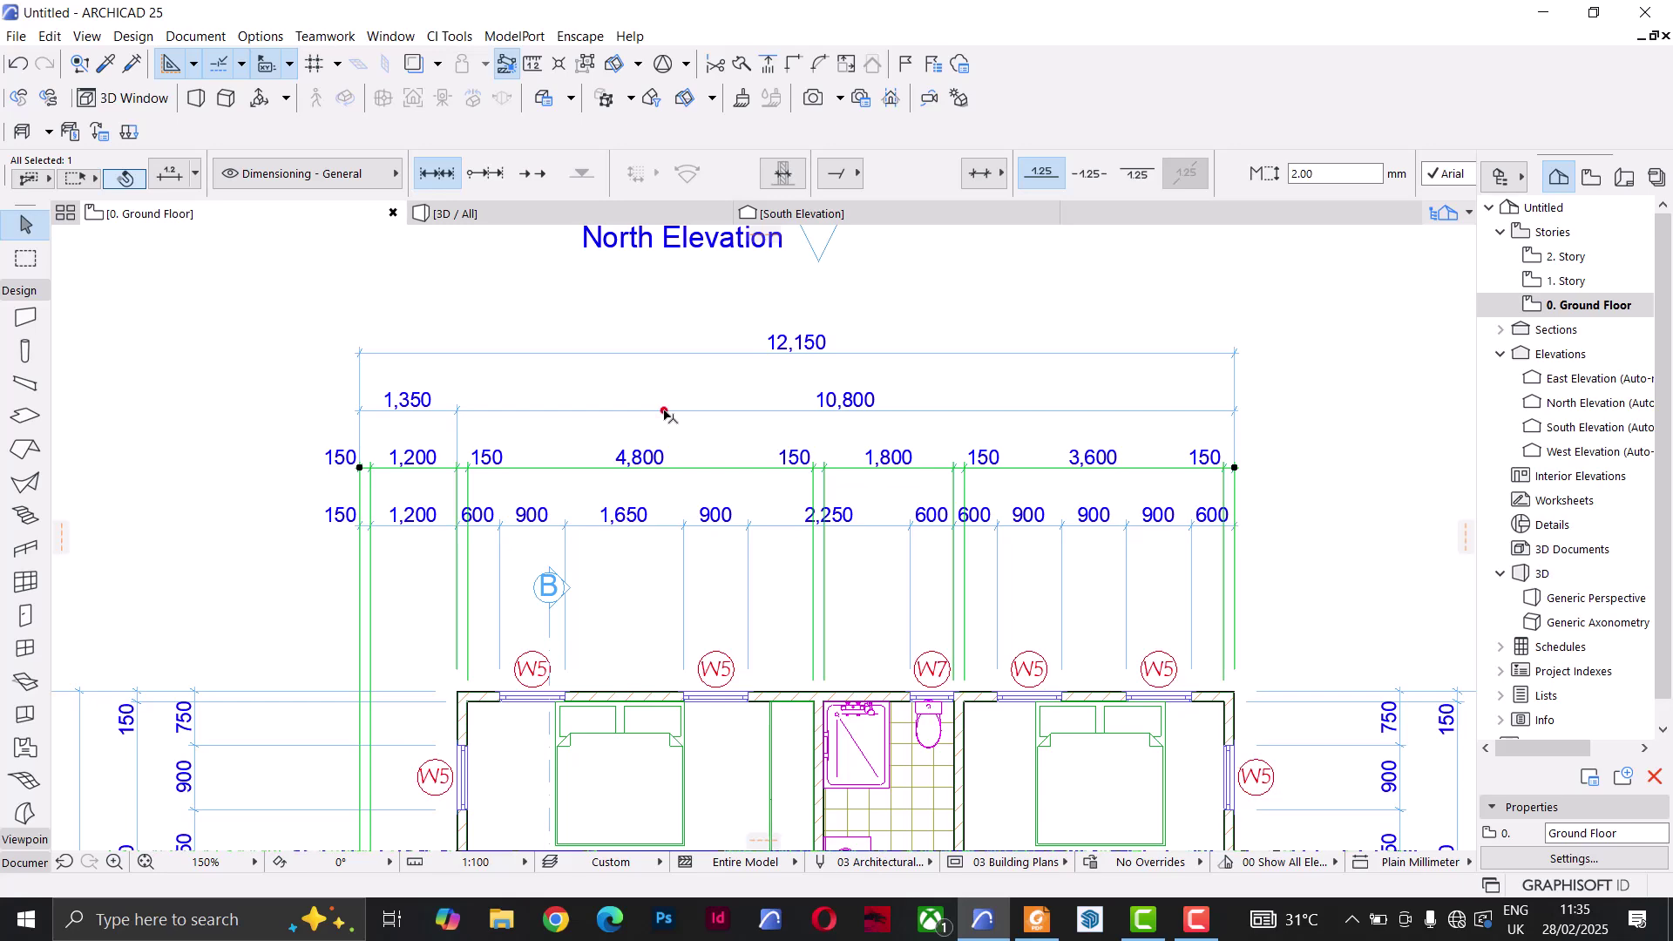
pyautogui.click(664, 412)
pyautogui.scroll(-3, 662, 412)
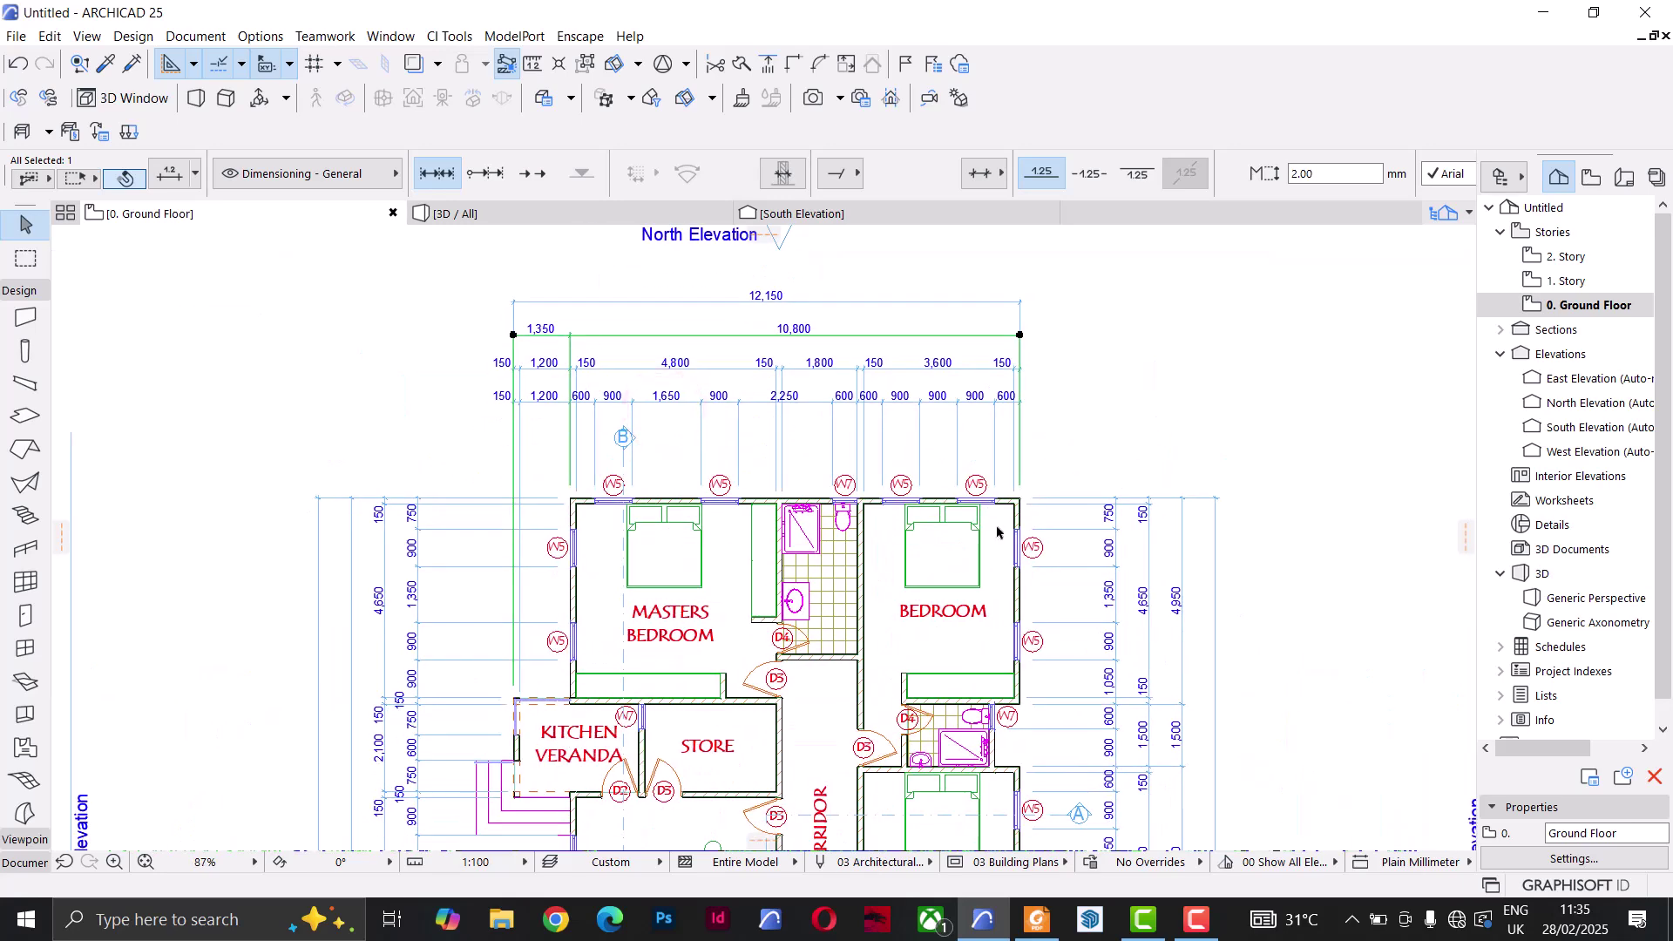
pyautogui.scroll(2, 701, 340)
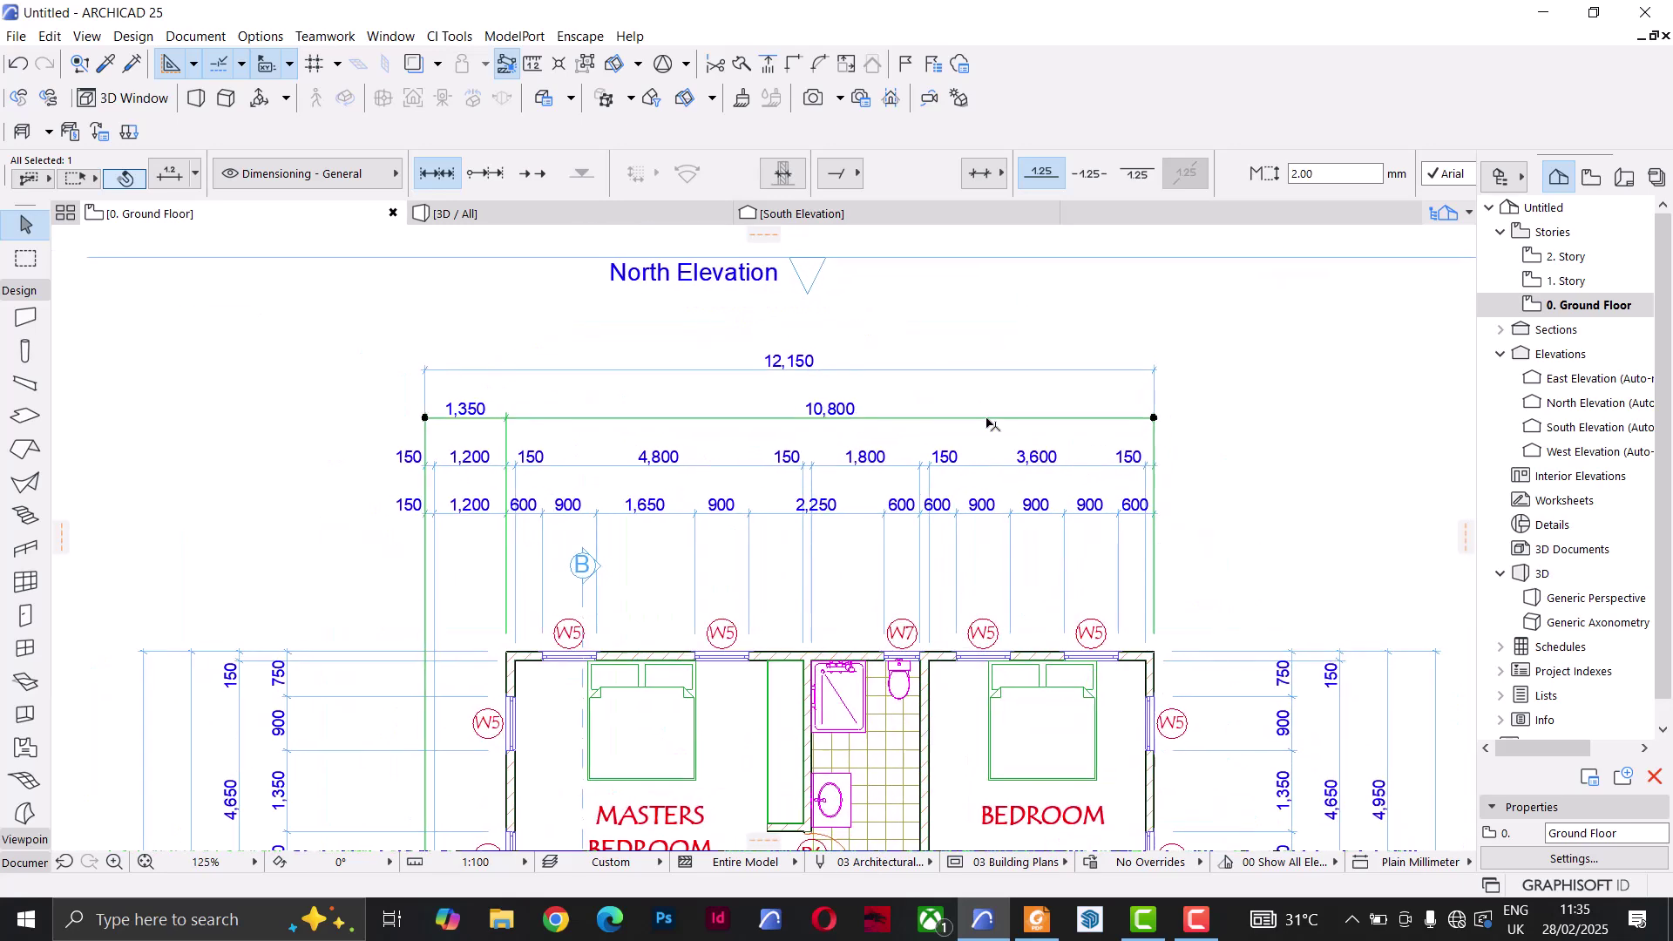
pyautogui.click(922, 373)
pyautogui.scroll(-7, 1159, 558)
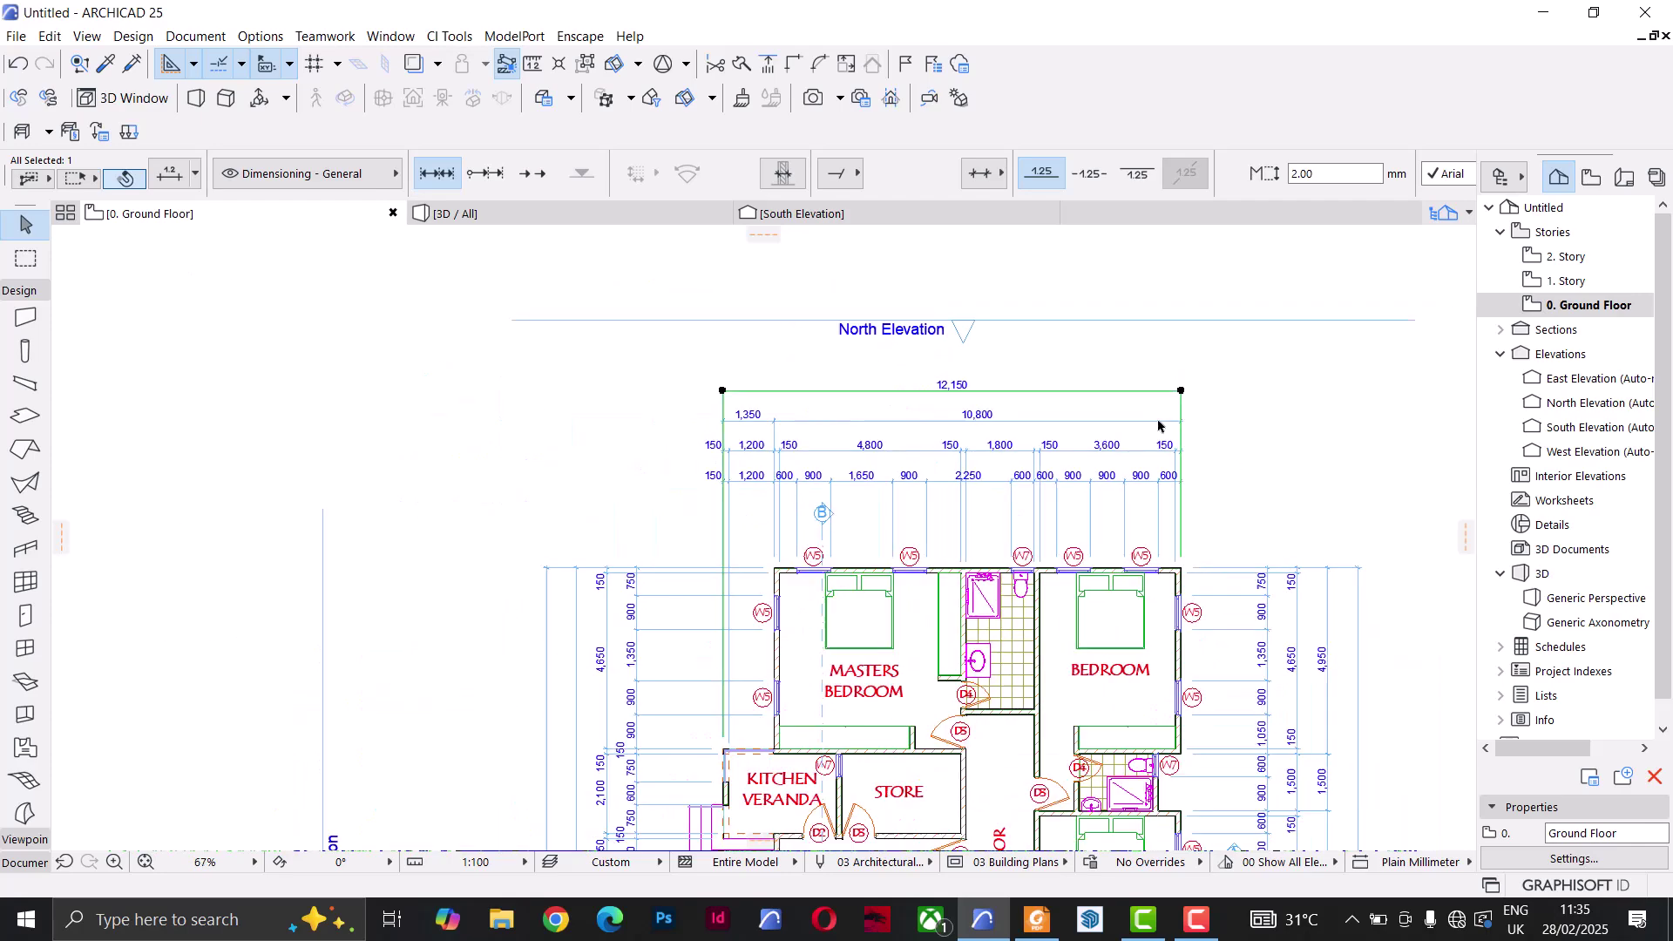
pyautogui.scroll(7, 1150, 592)
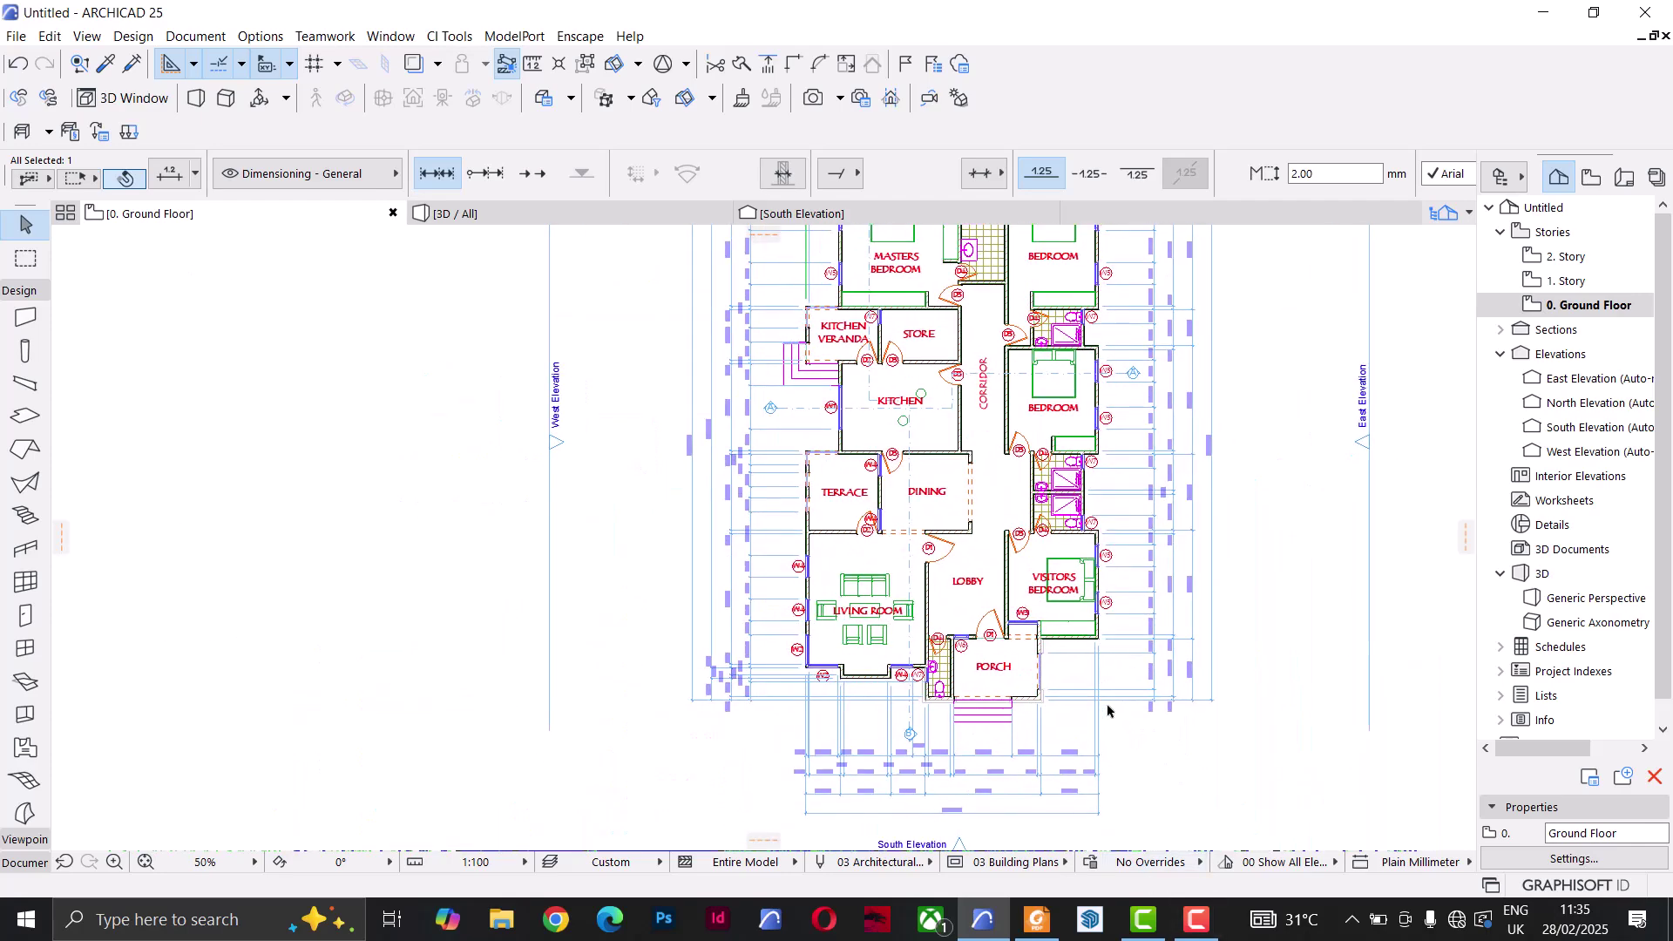
pyautogui.scroll(1, 1217, 684)
pyautogui.click(1073, 672)
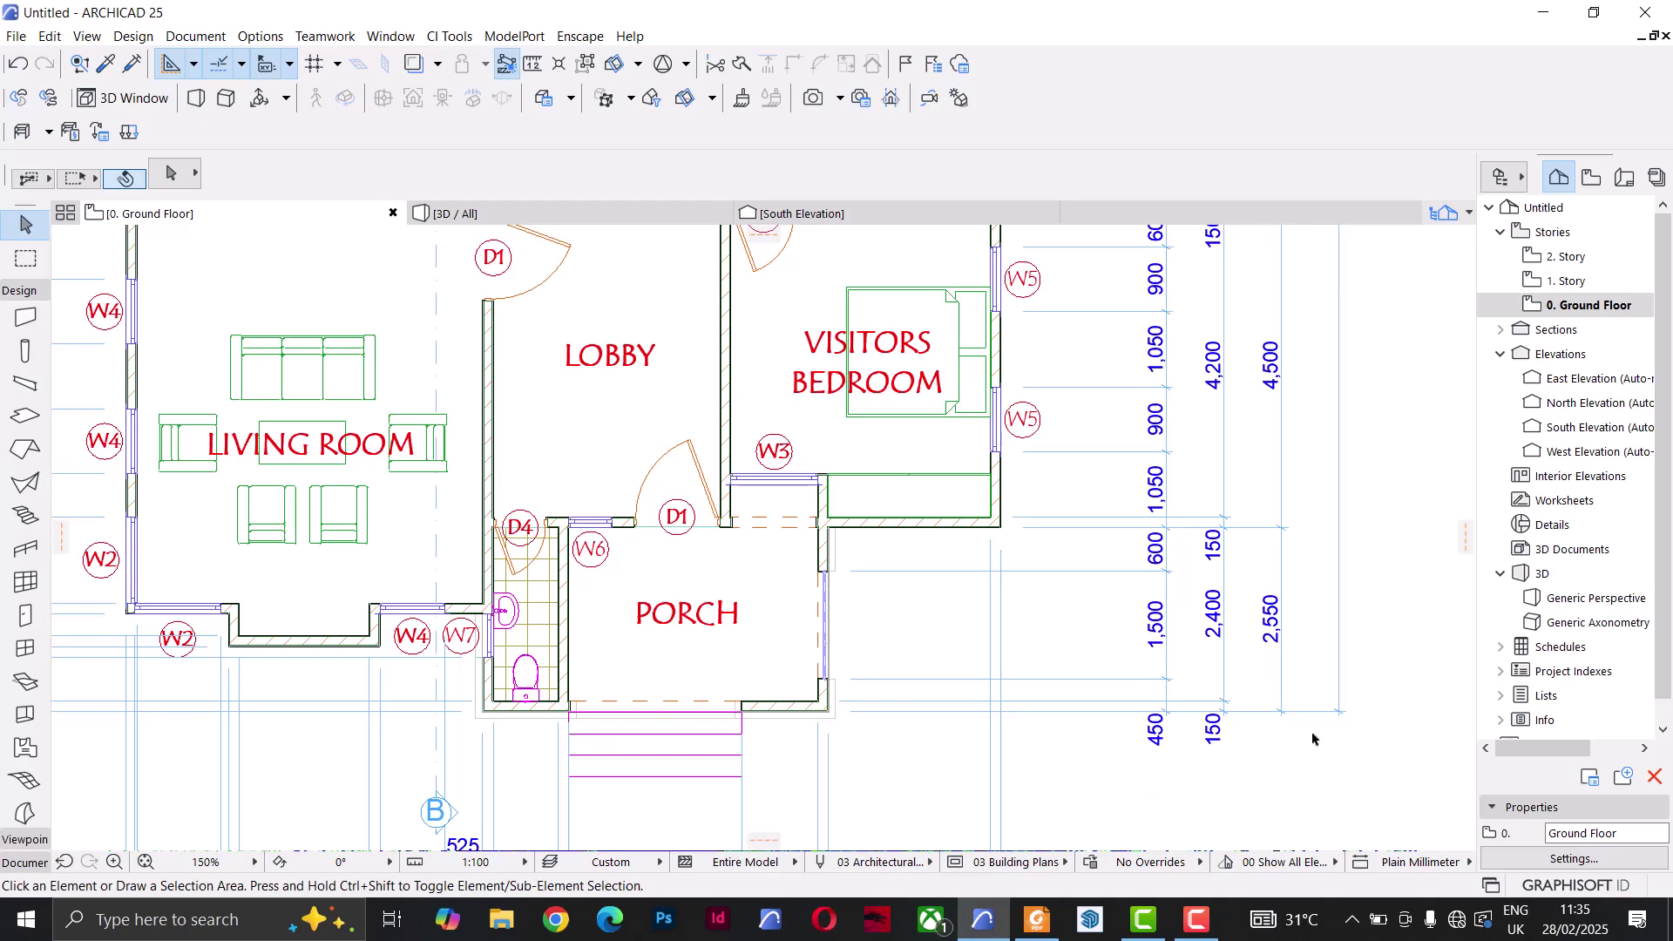
pyautogui.scroll(-8, 1253, 701)
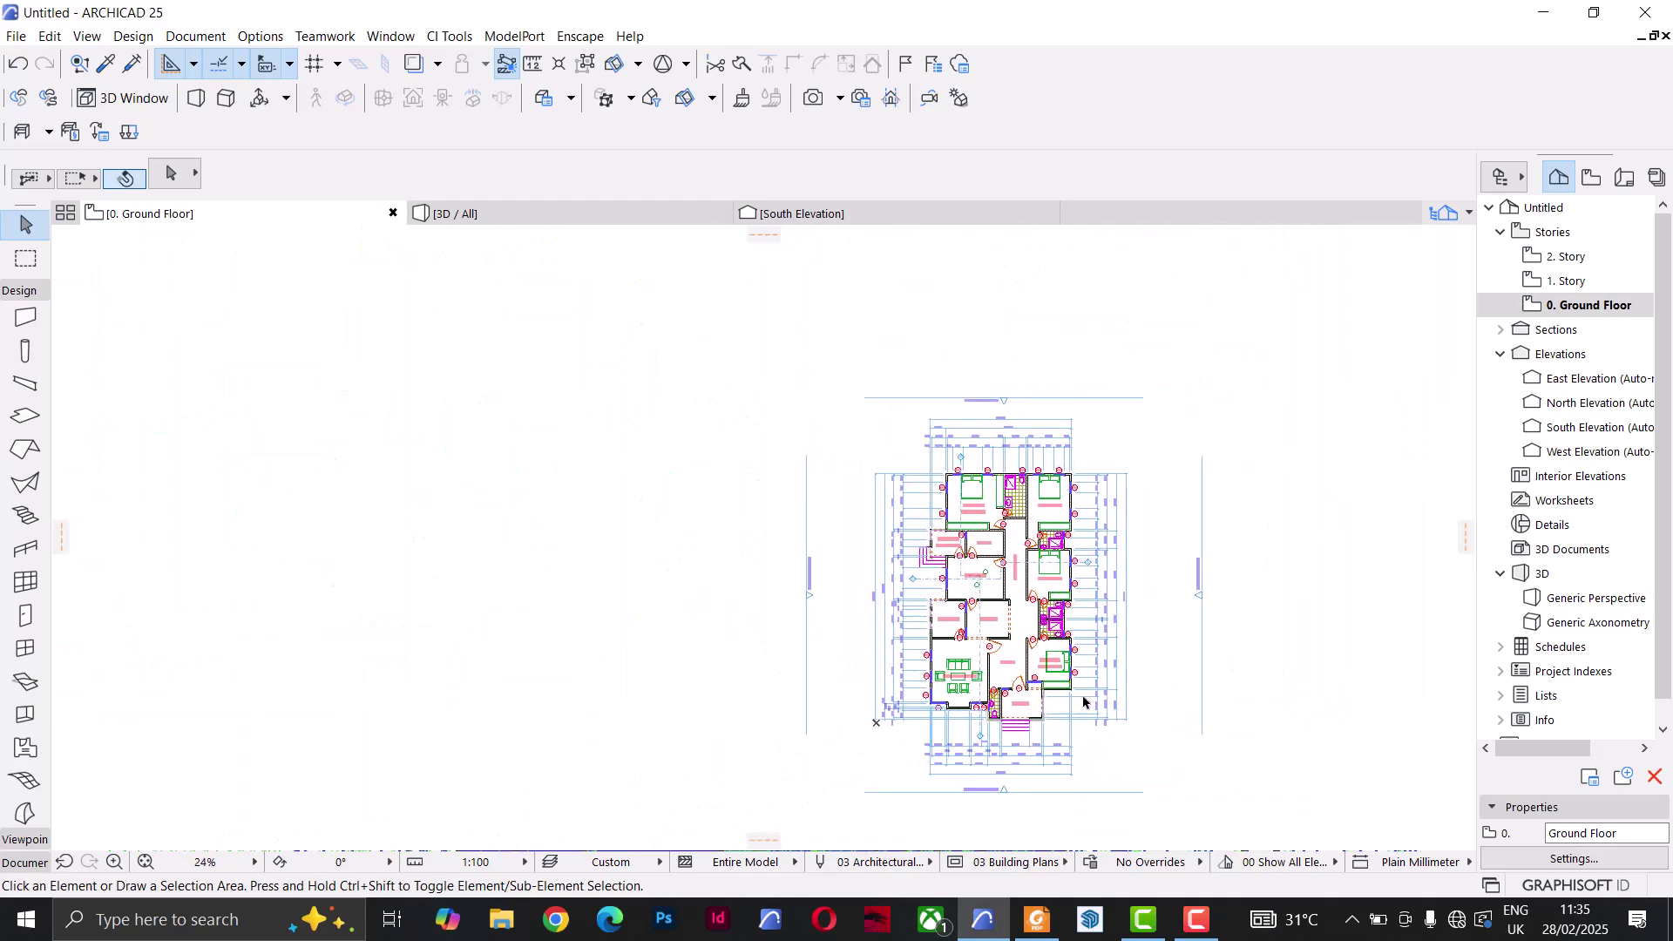
pyautogui.scroll(1, 1078, 673)
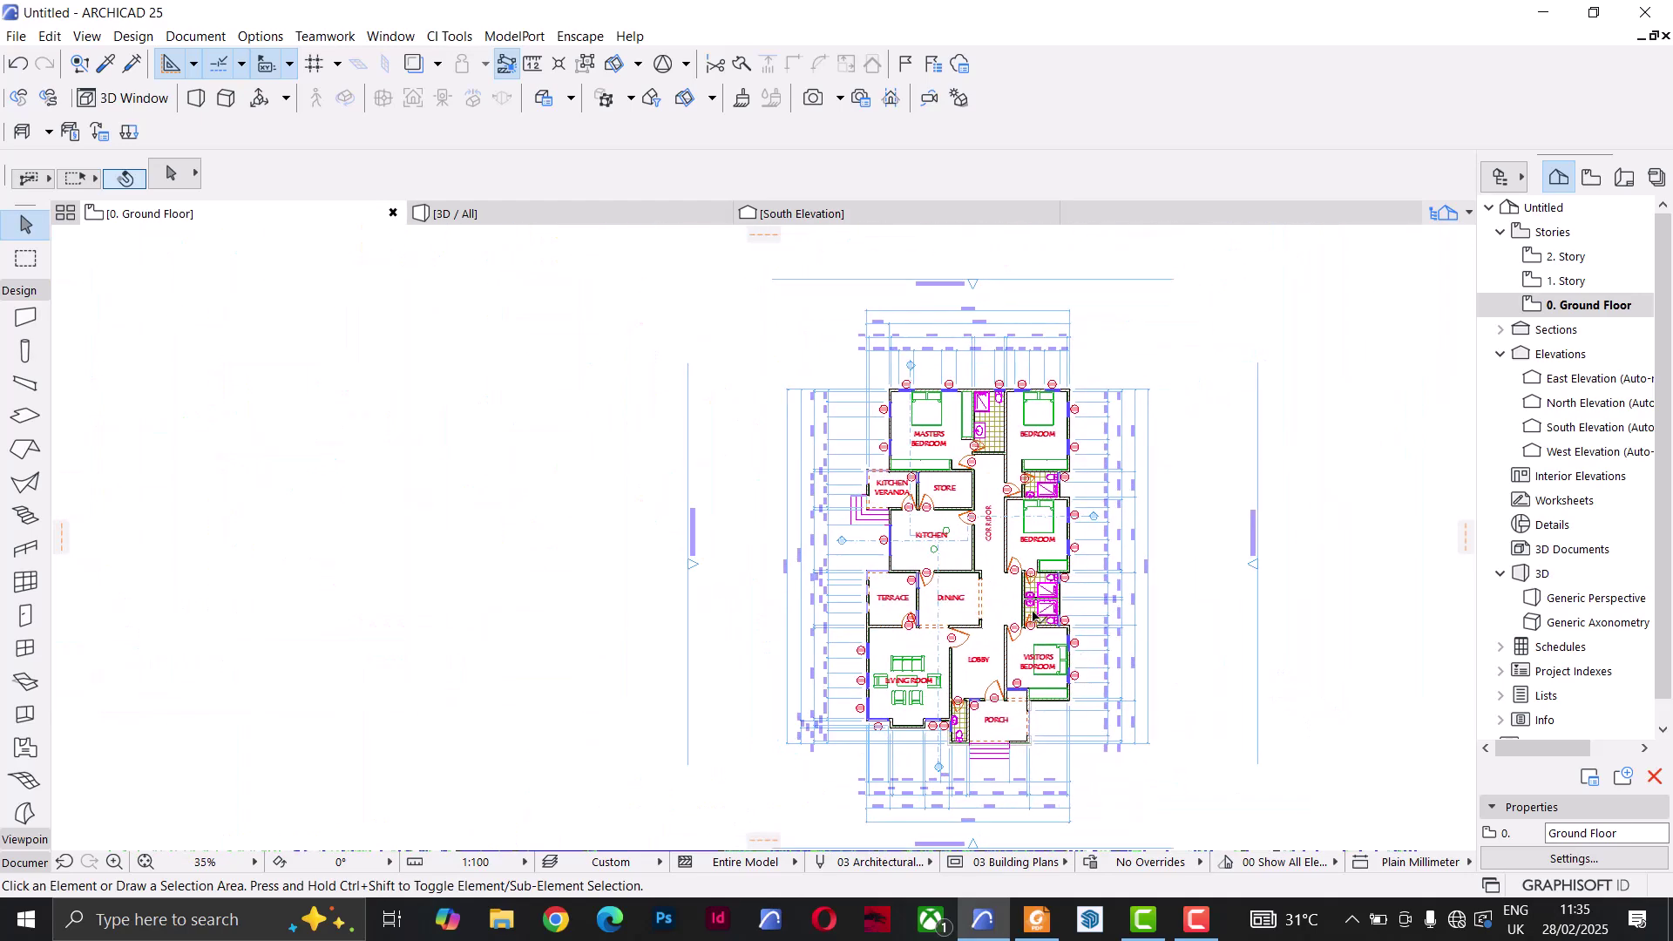
pyautogui.moveTo(1034, 615); pyautogui.dragTo(1026, 606, button='middle')
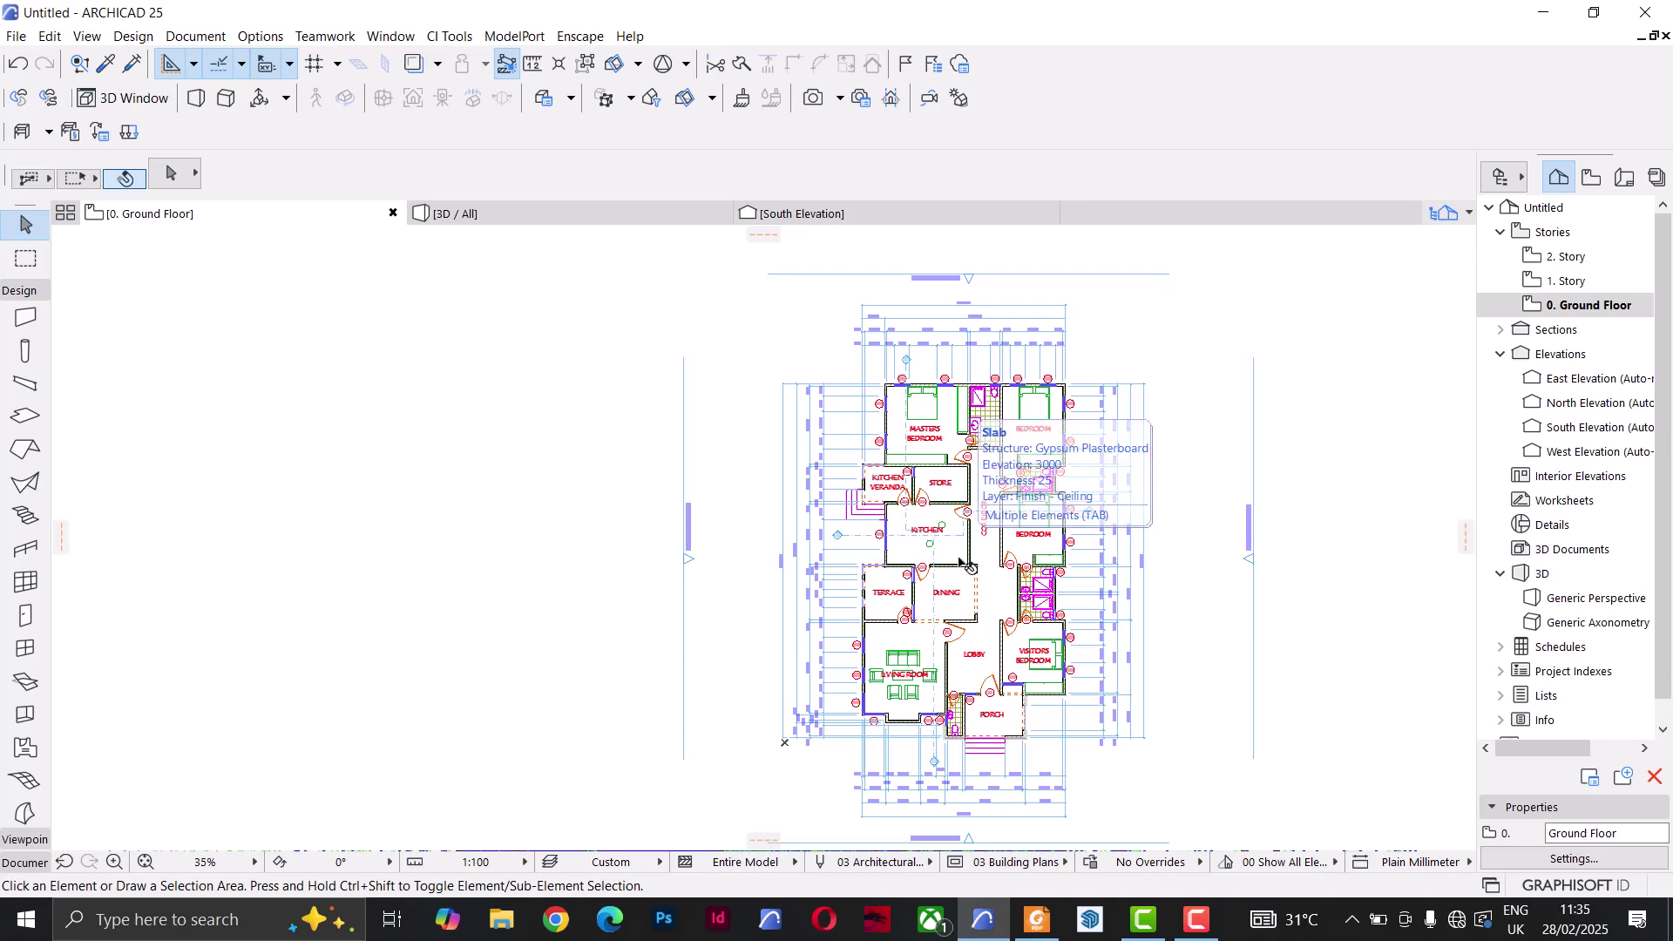
# Step: Select all dimensions with the Dimension tool active and open their selection settings
pyautogui.click(14, 293)
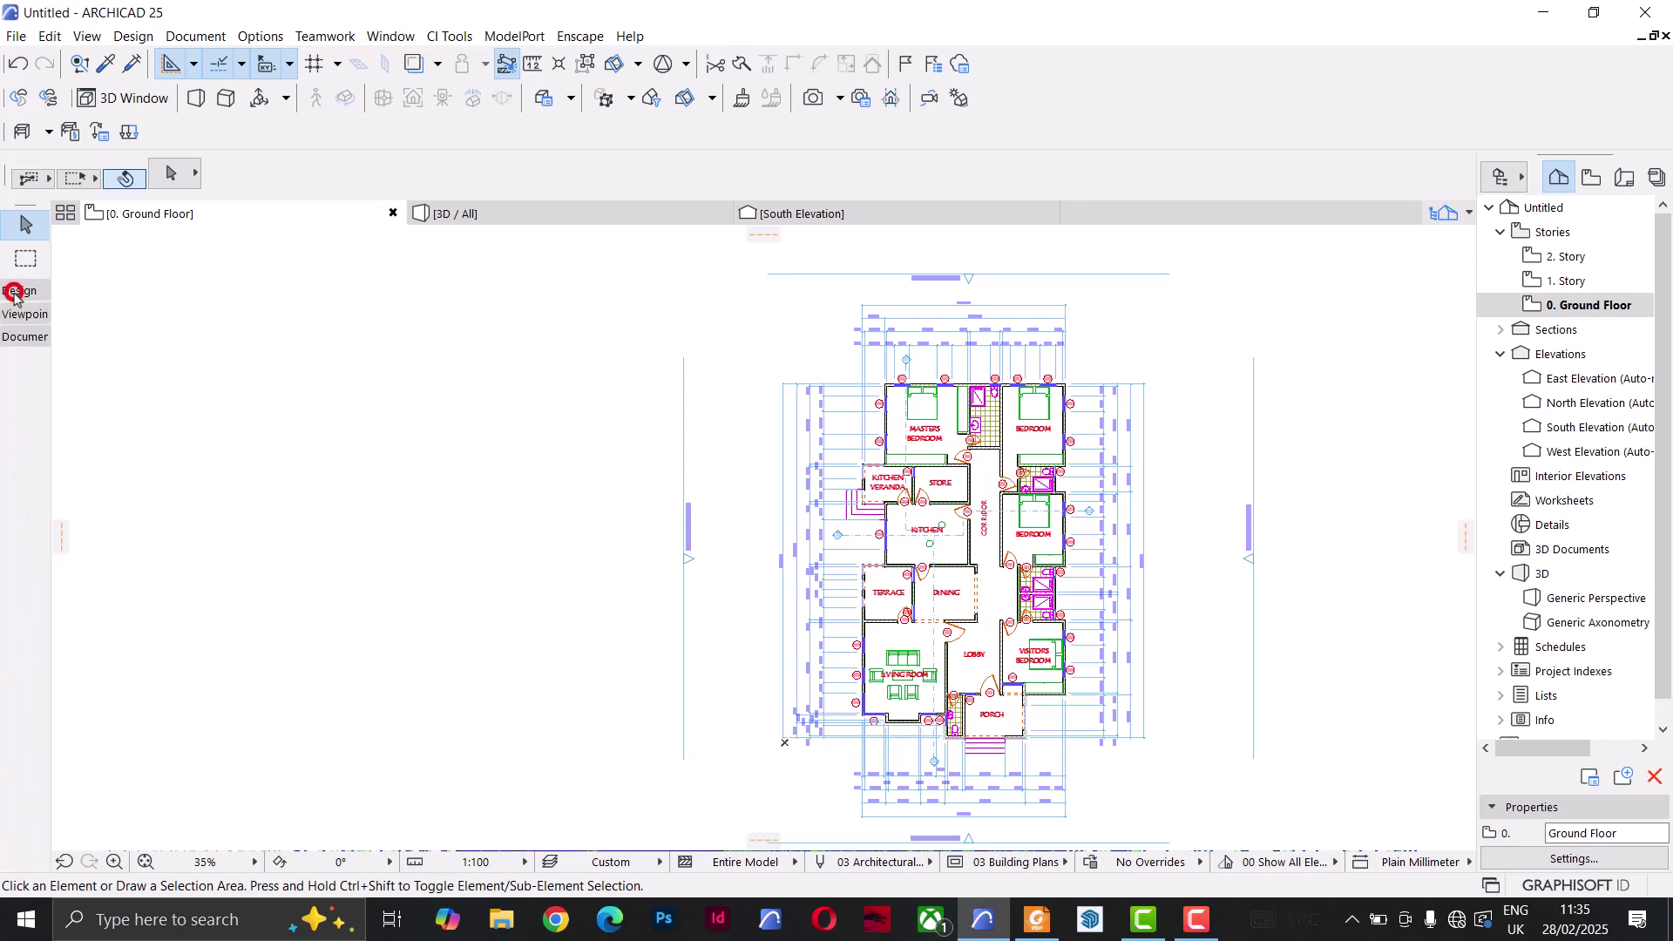
pyautogui.click(19, 337)
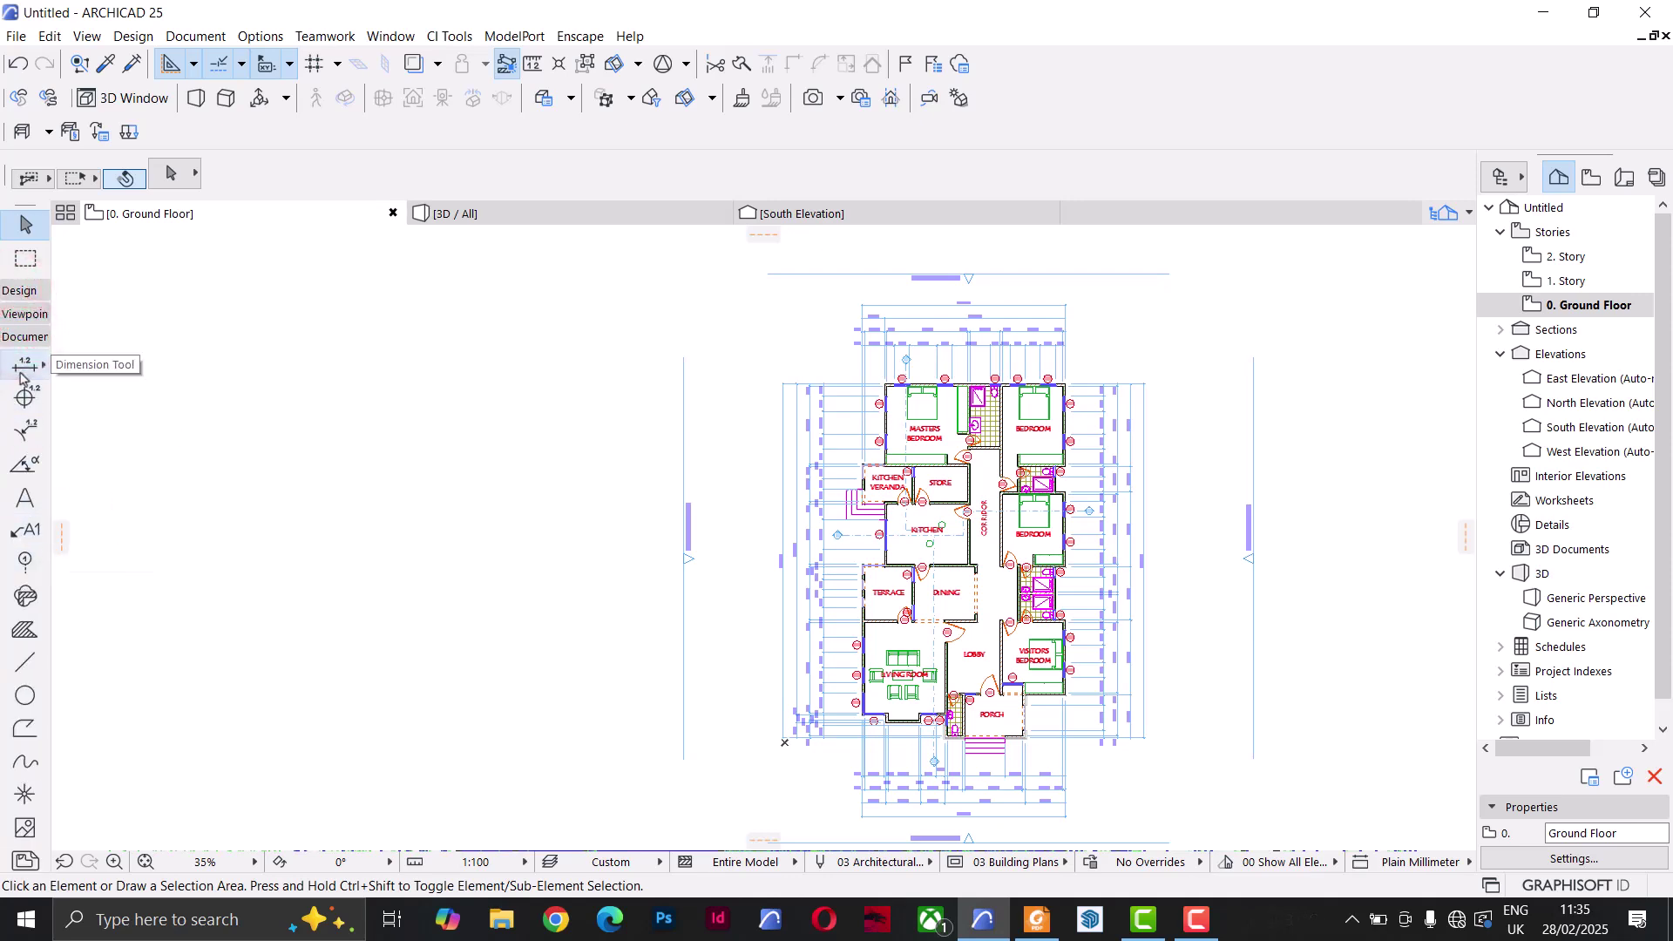
pyautogui.click(24, 373)
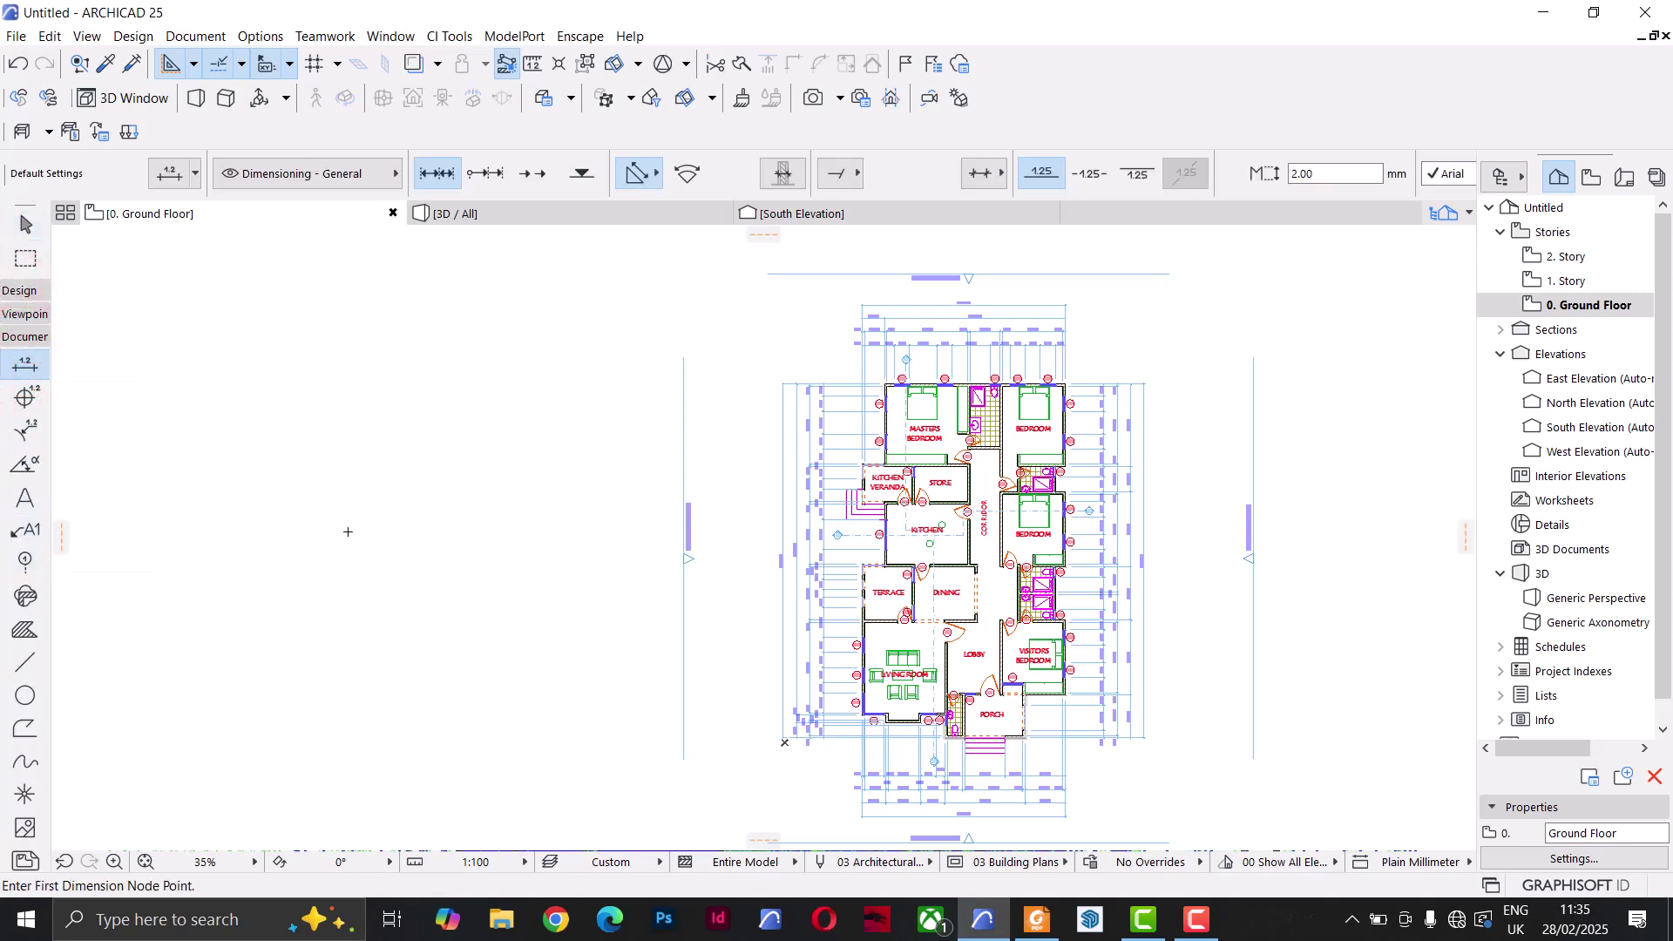
pyautogui.hotkey('ctrl', 'a')
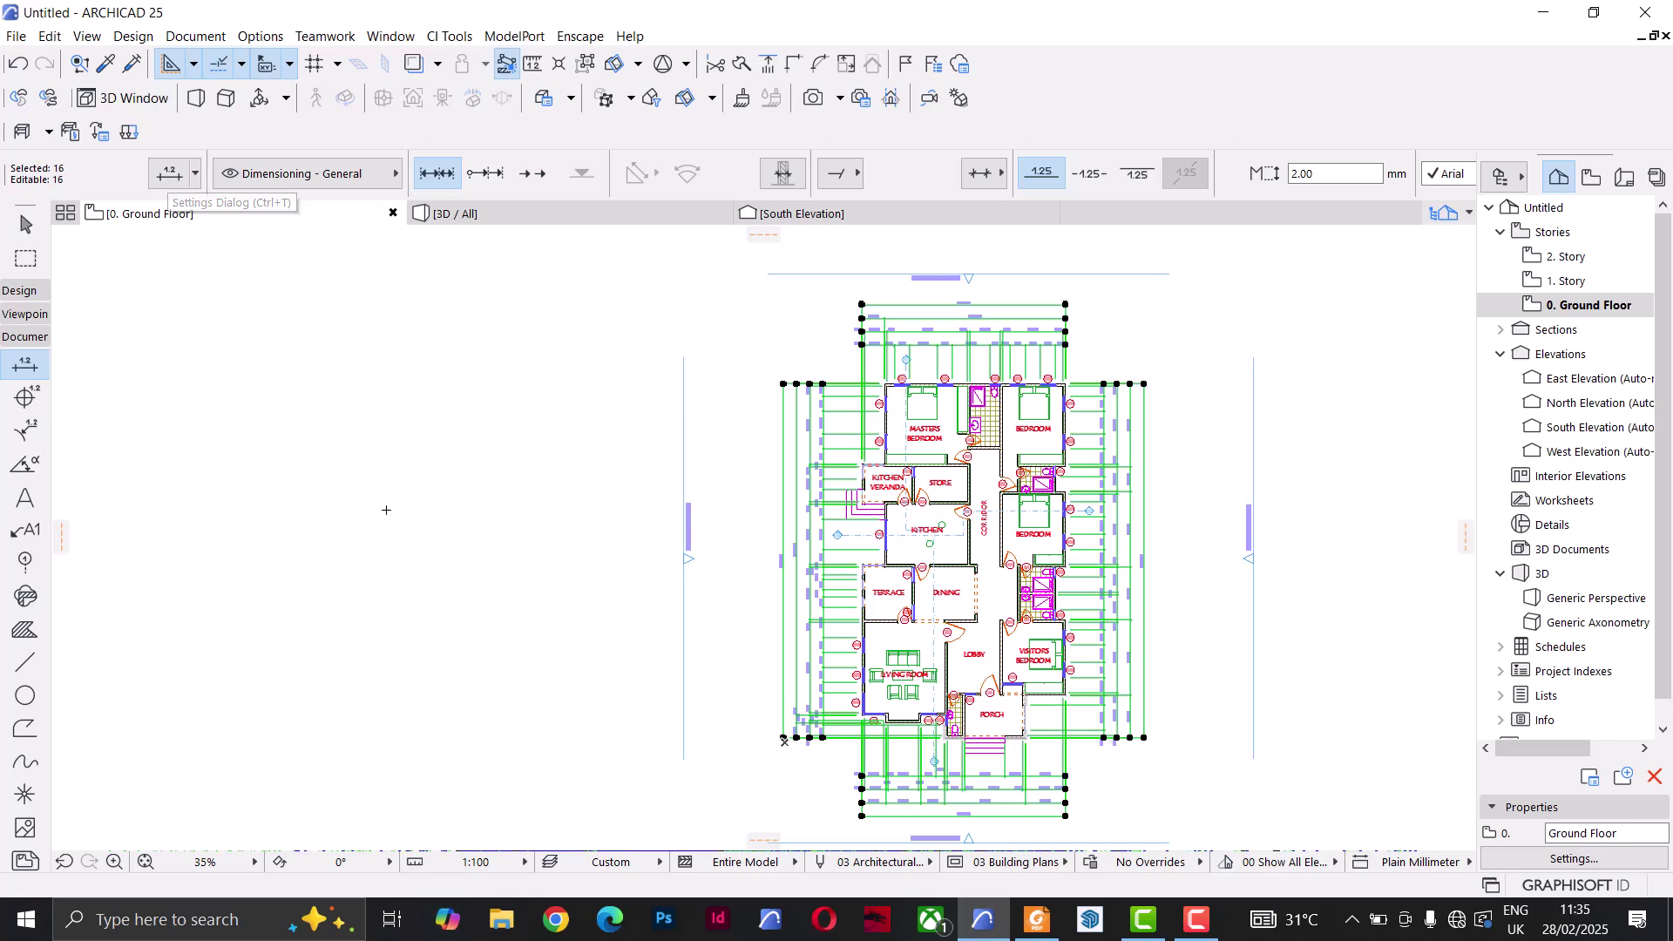
pyautogui.hotkey('ctrl', 't')
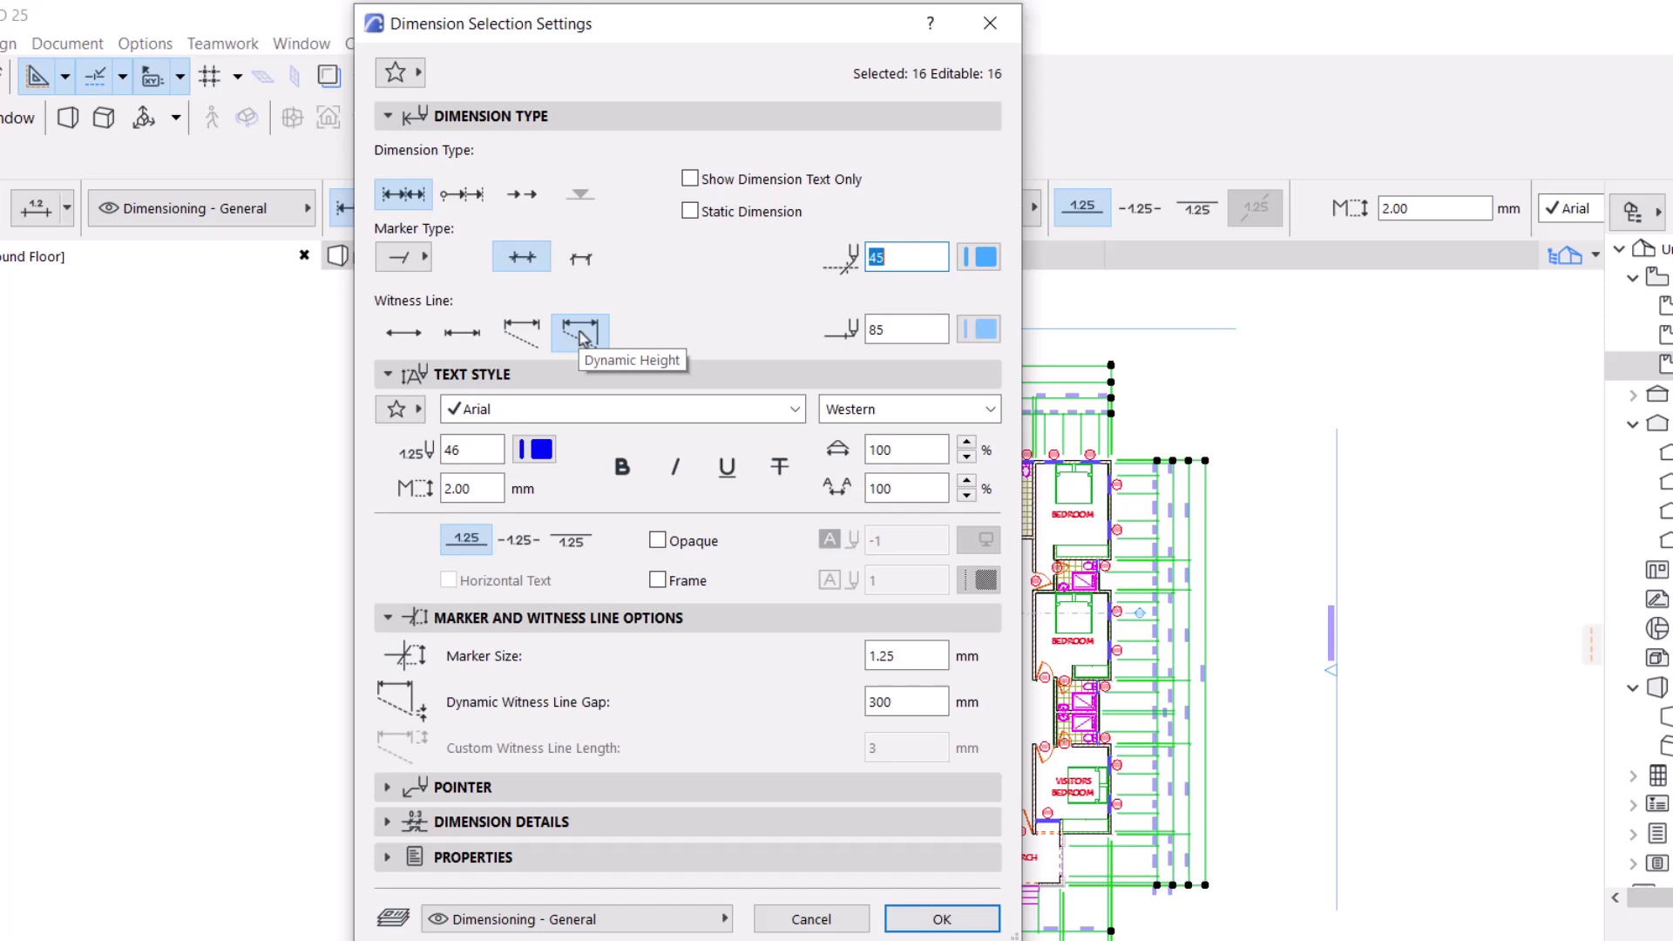
# Step: Change witness lines to Custom Height with an 800 mm length and apply
pyautogui.click(528, 334)
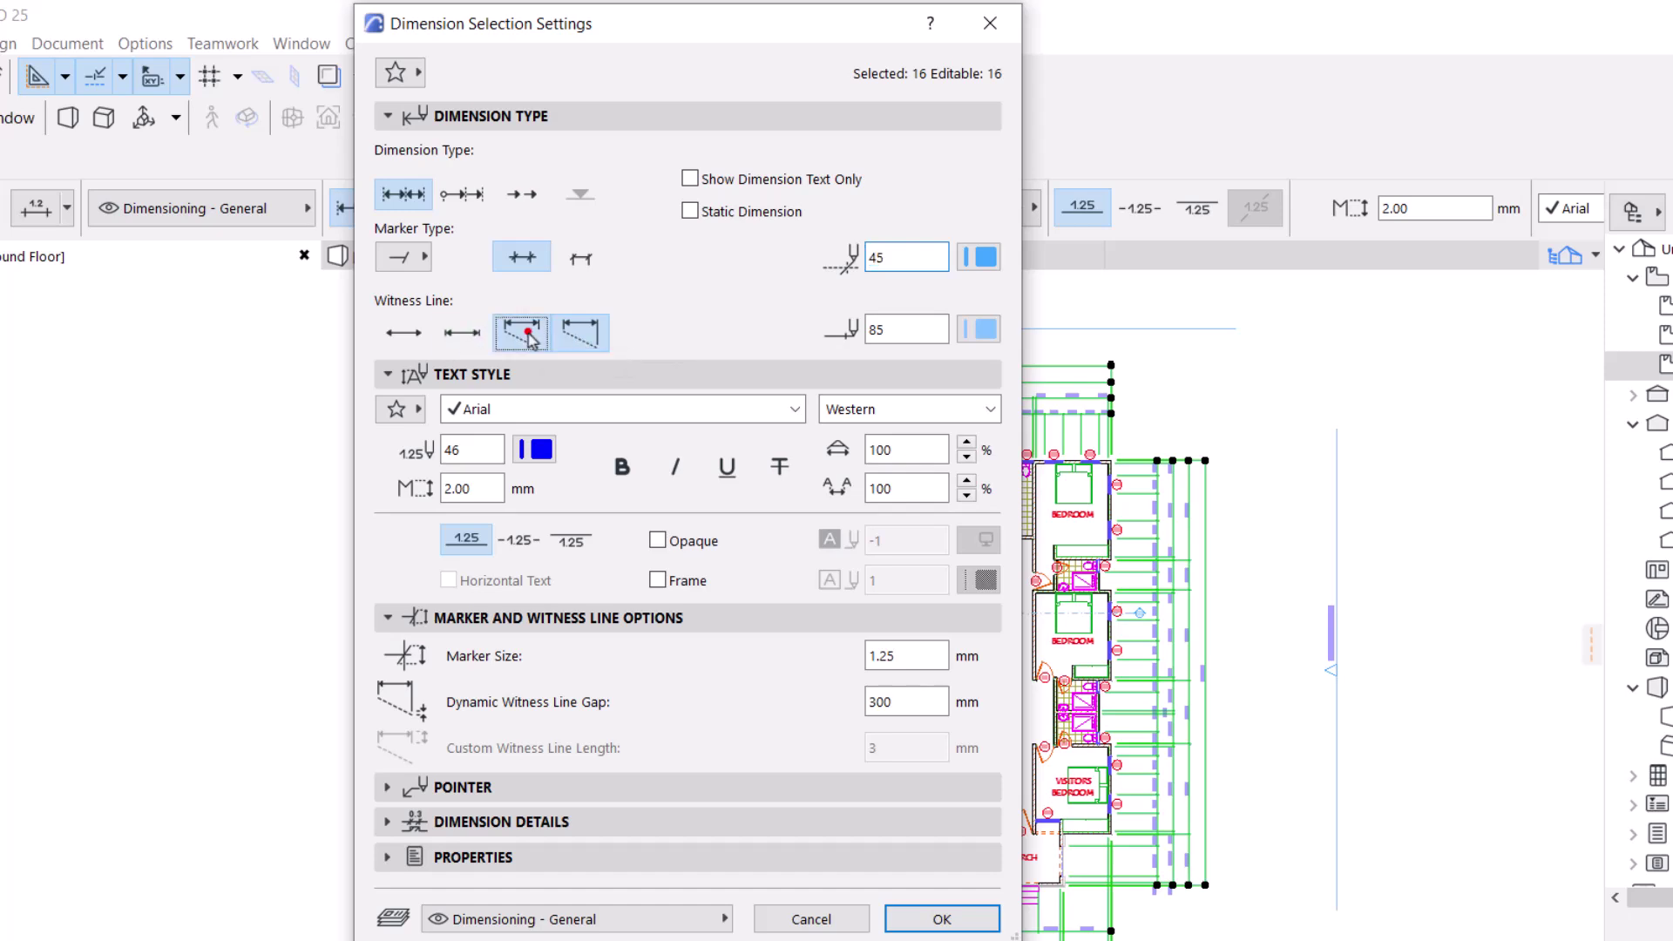
pyautogui.click(898, 747)
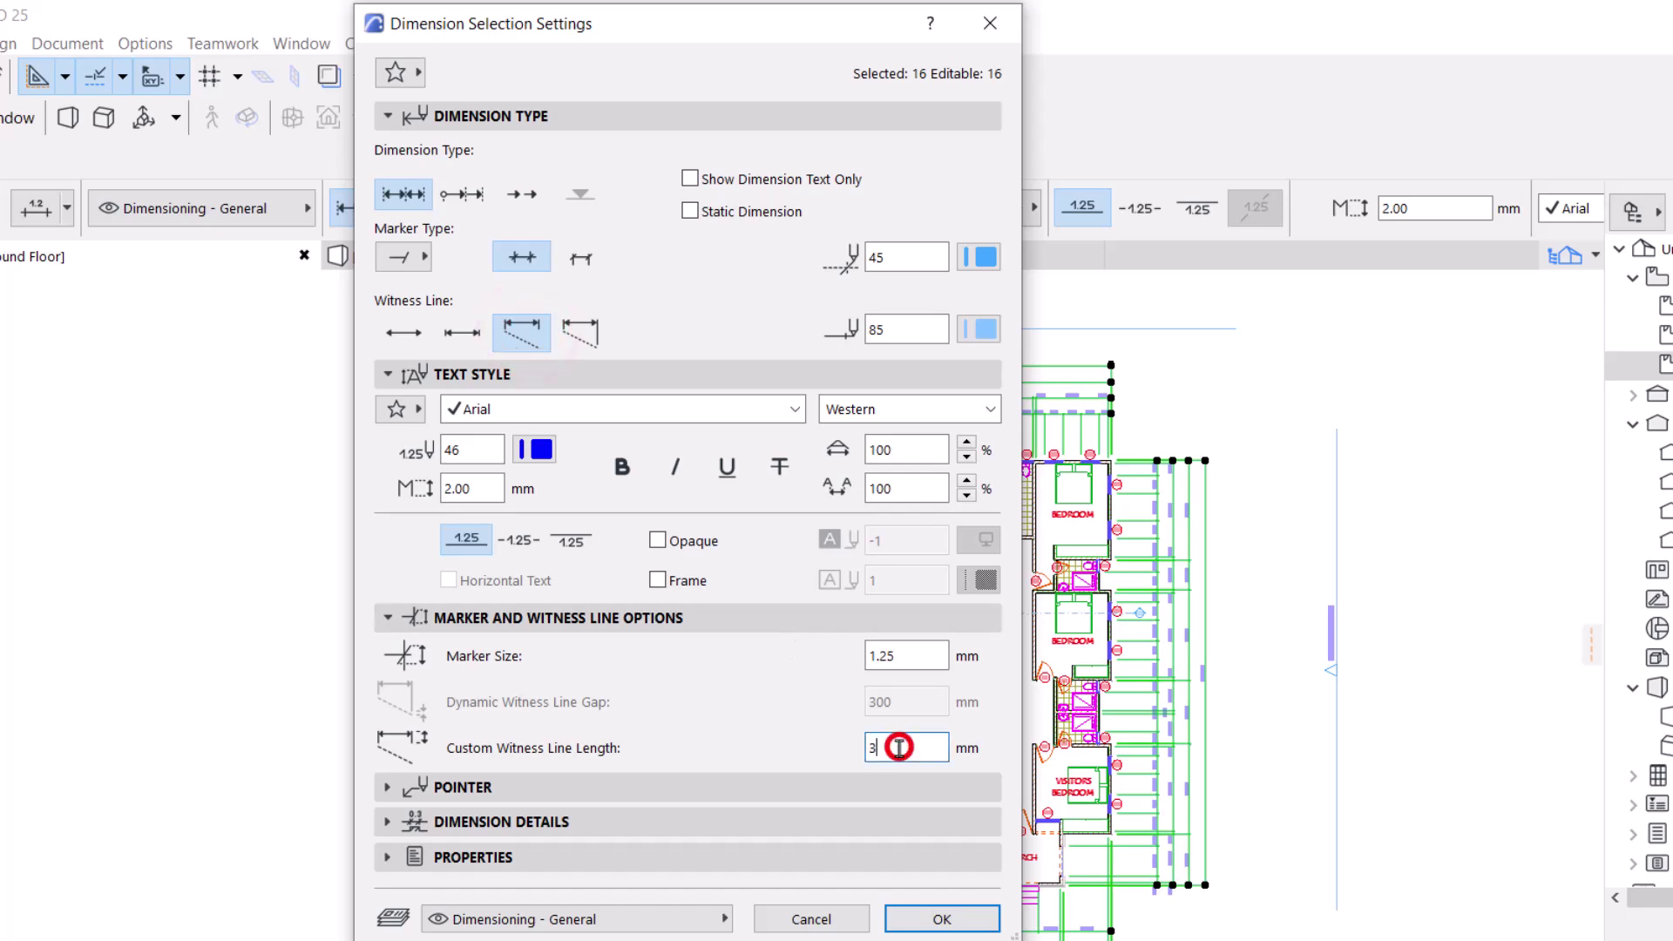
pyautogui.doubleClick(898, 746)
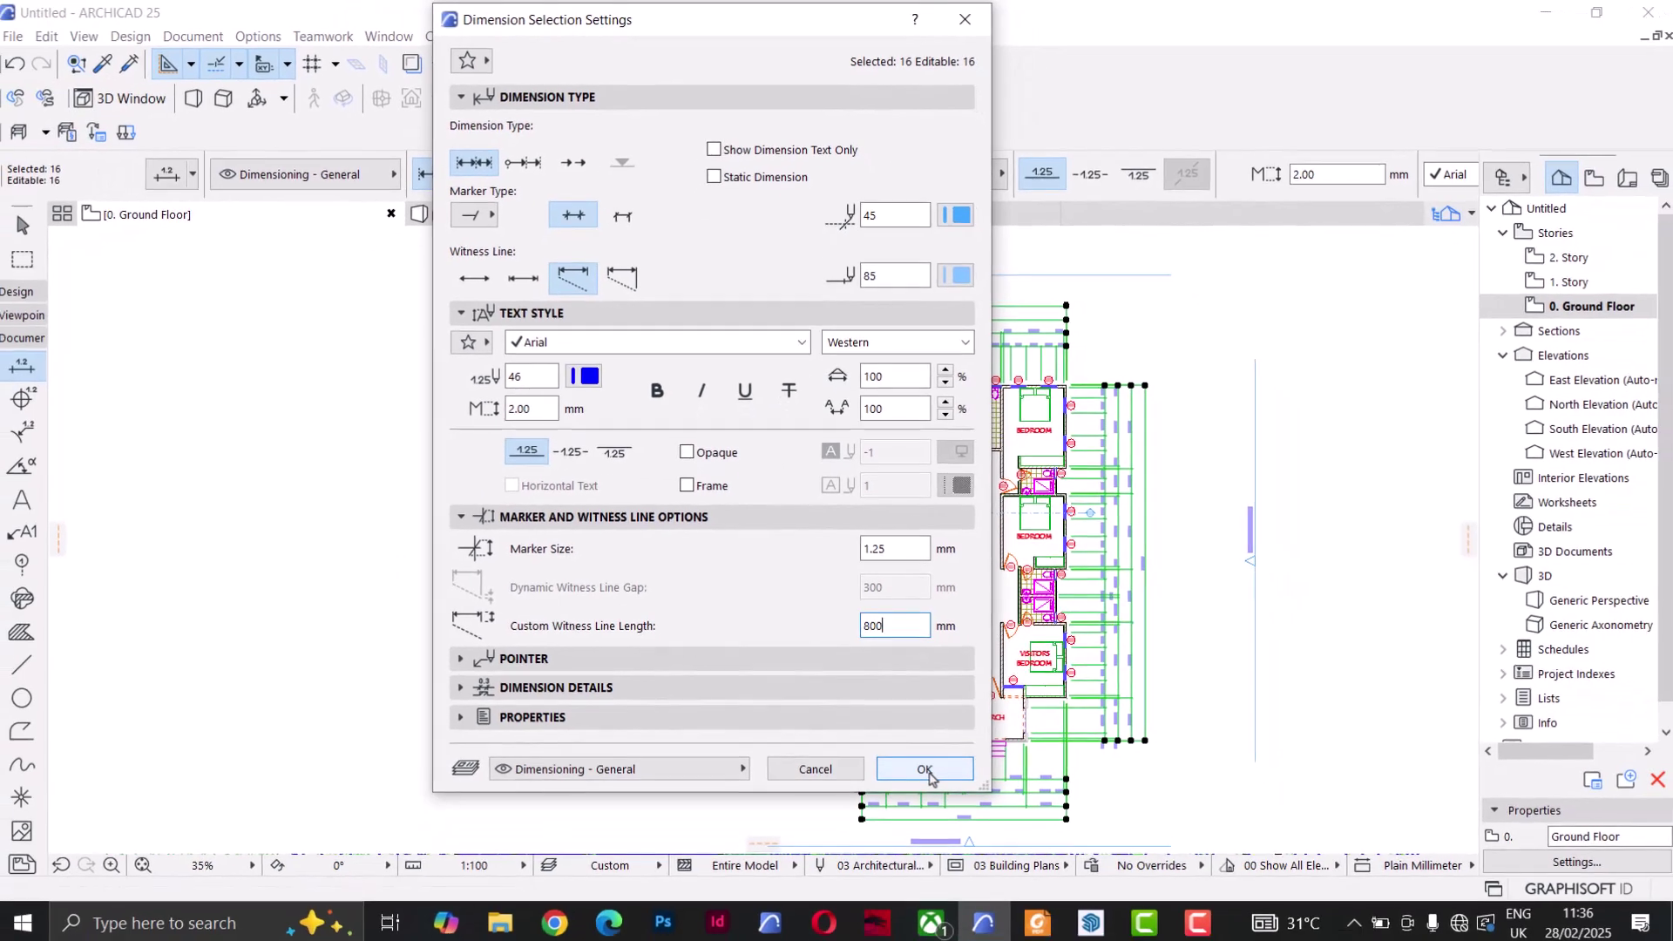
pyautogui.click(940, 918)
# Step: Move the four right-hand dimension chains closer to the plan
pyautogui.scroll(5, 1089, 389)
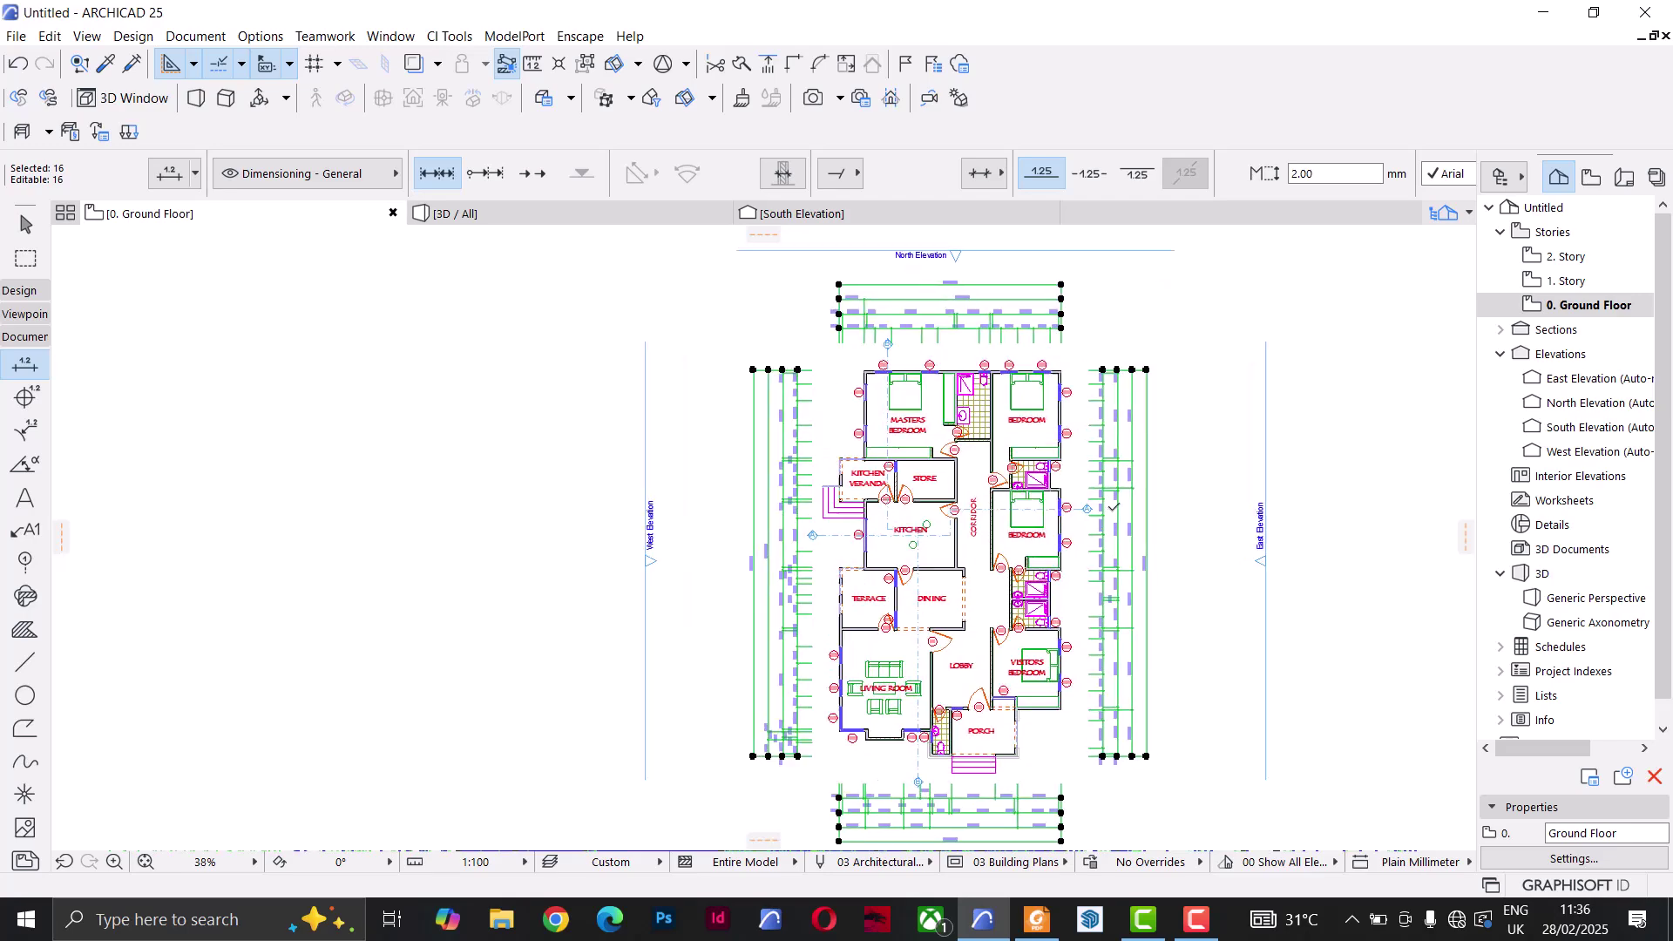
pyautogui.scroll(2, 1127, 493)
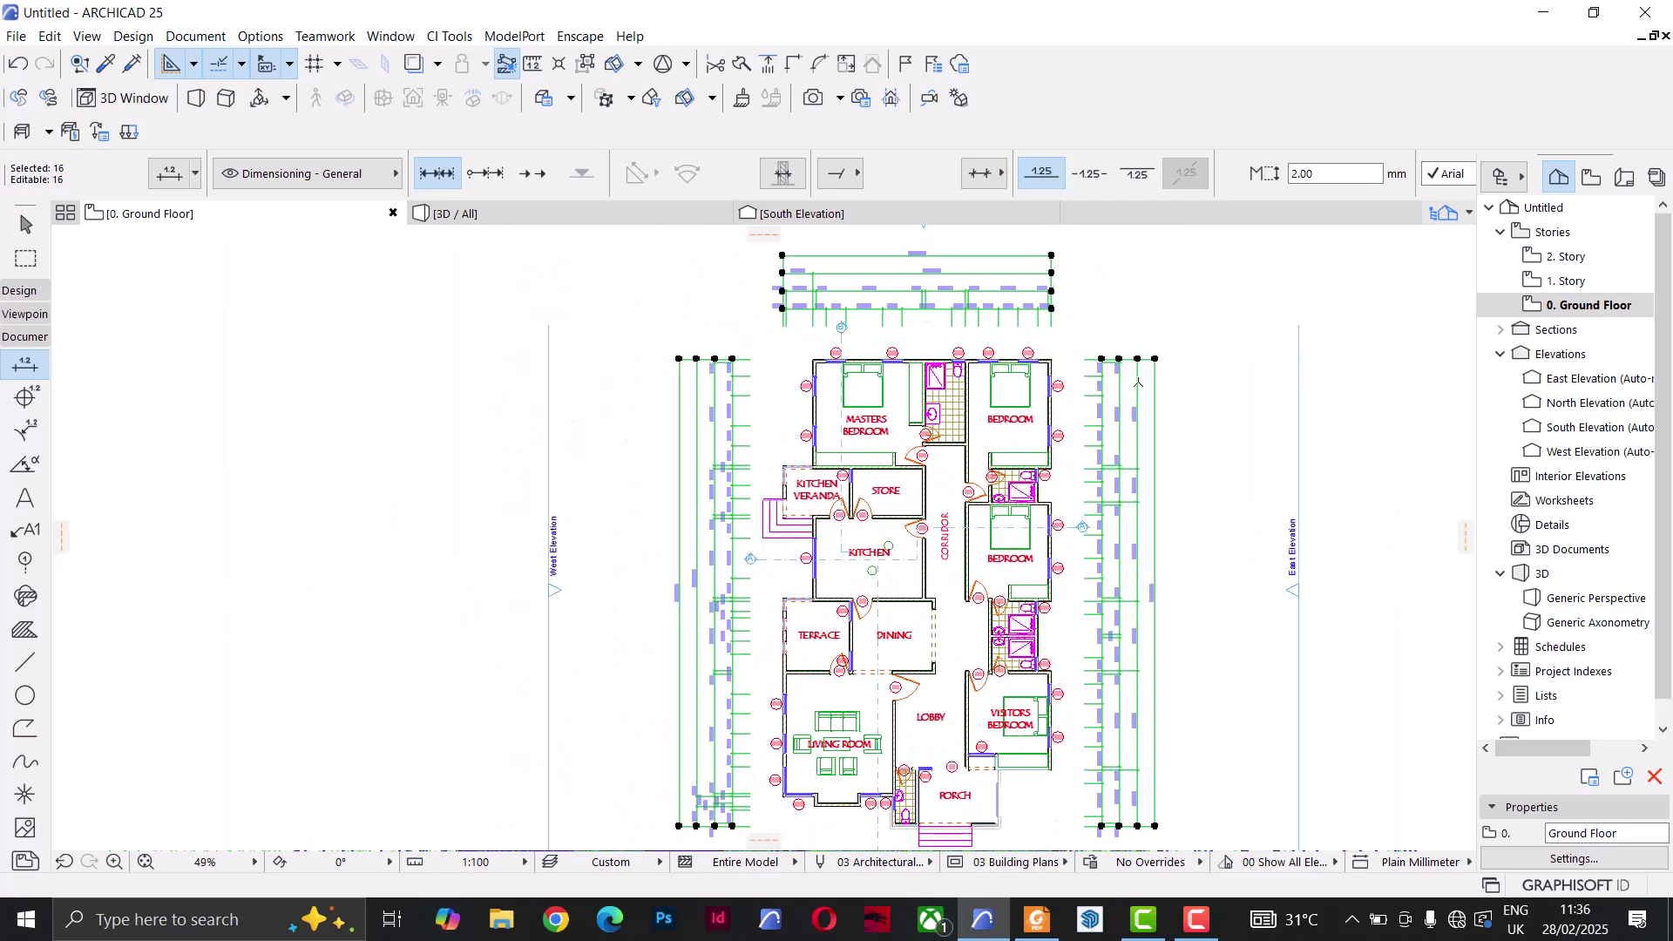
pyautogui.press('Escape')
pyautogui.click(1035, 299)
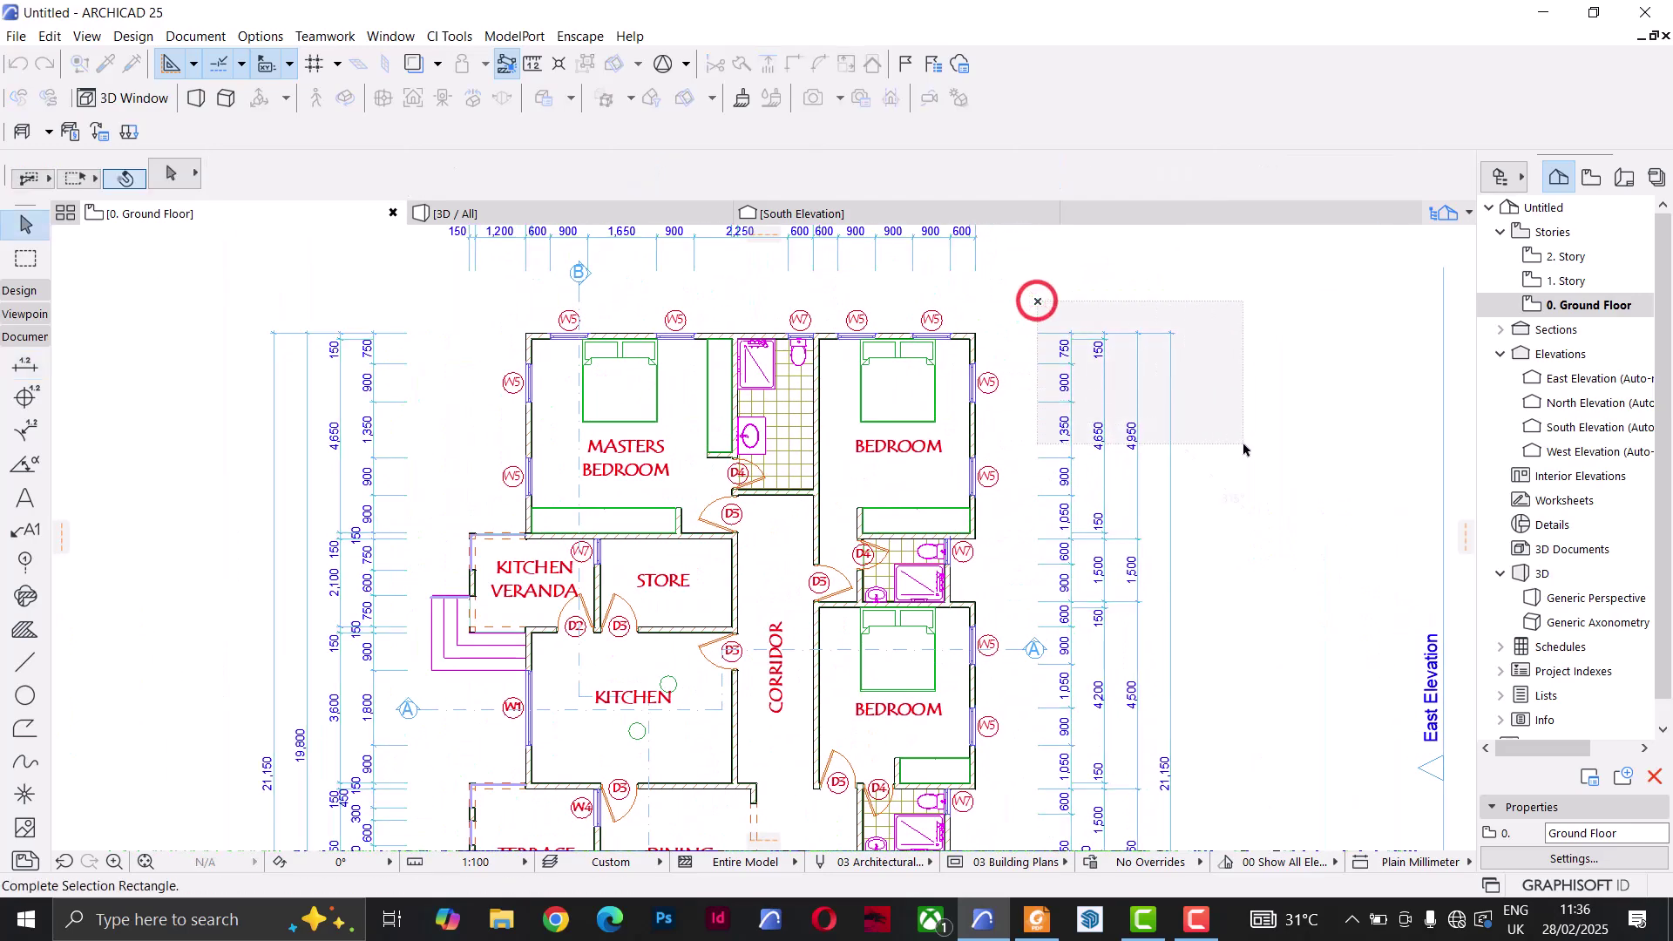
pyautogui.click(1243, 445)
pyautogui.hotkey('ctrl', 'd')
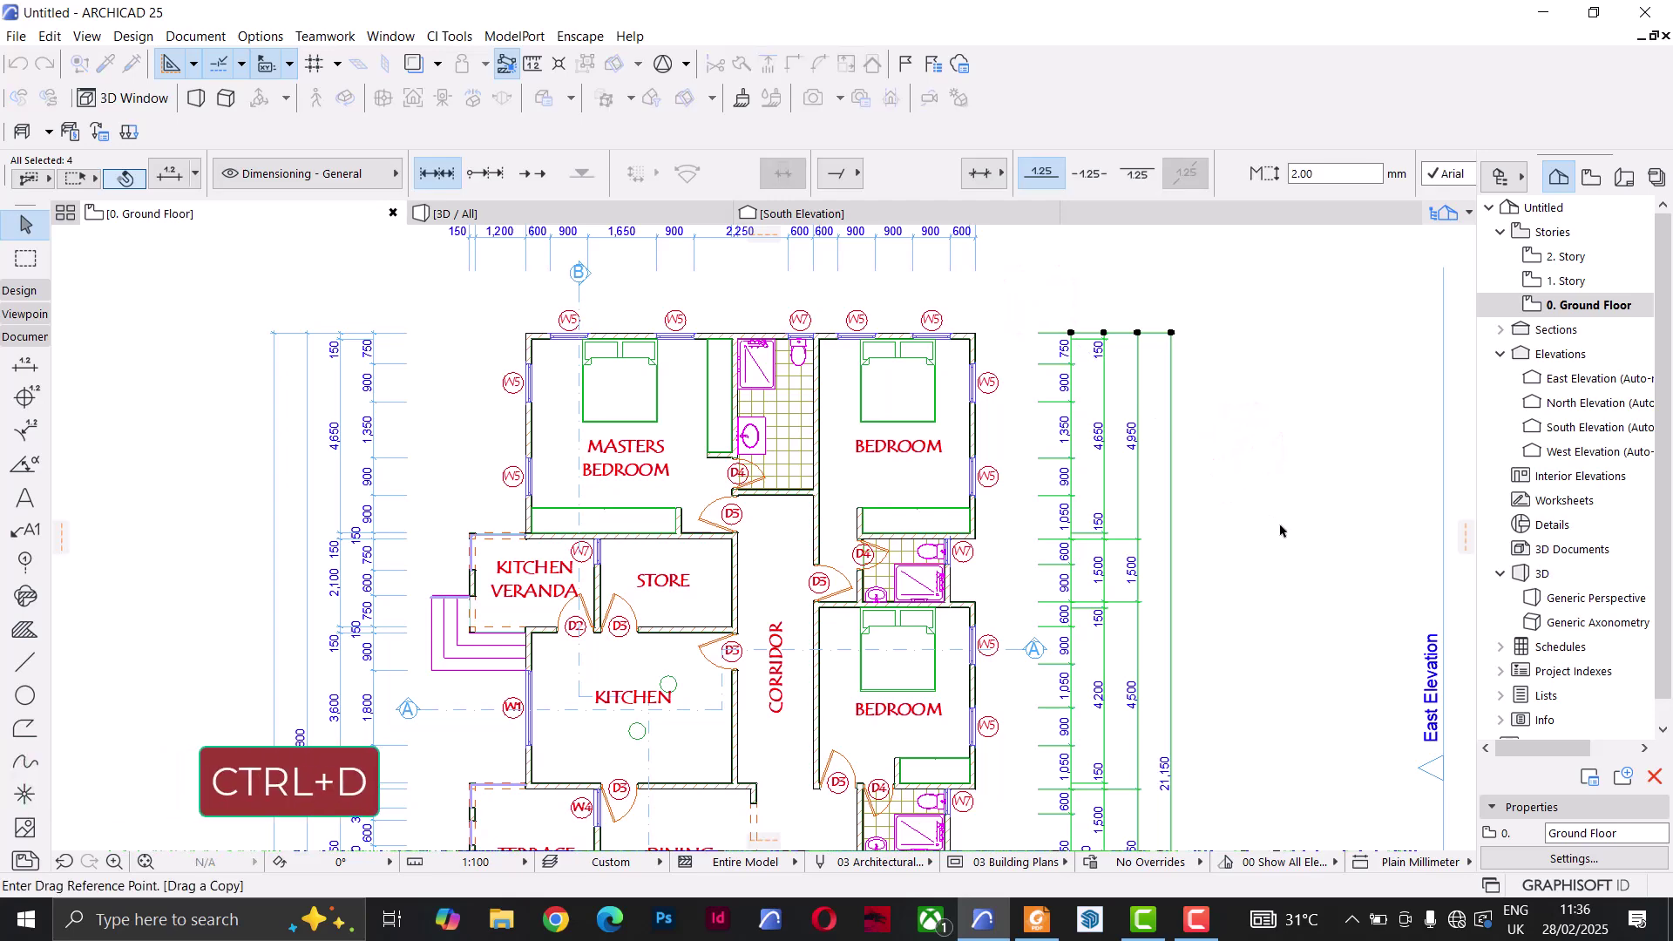
pyautogui.click(1280, 525)
pyautogui.click(1238, 525)
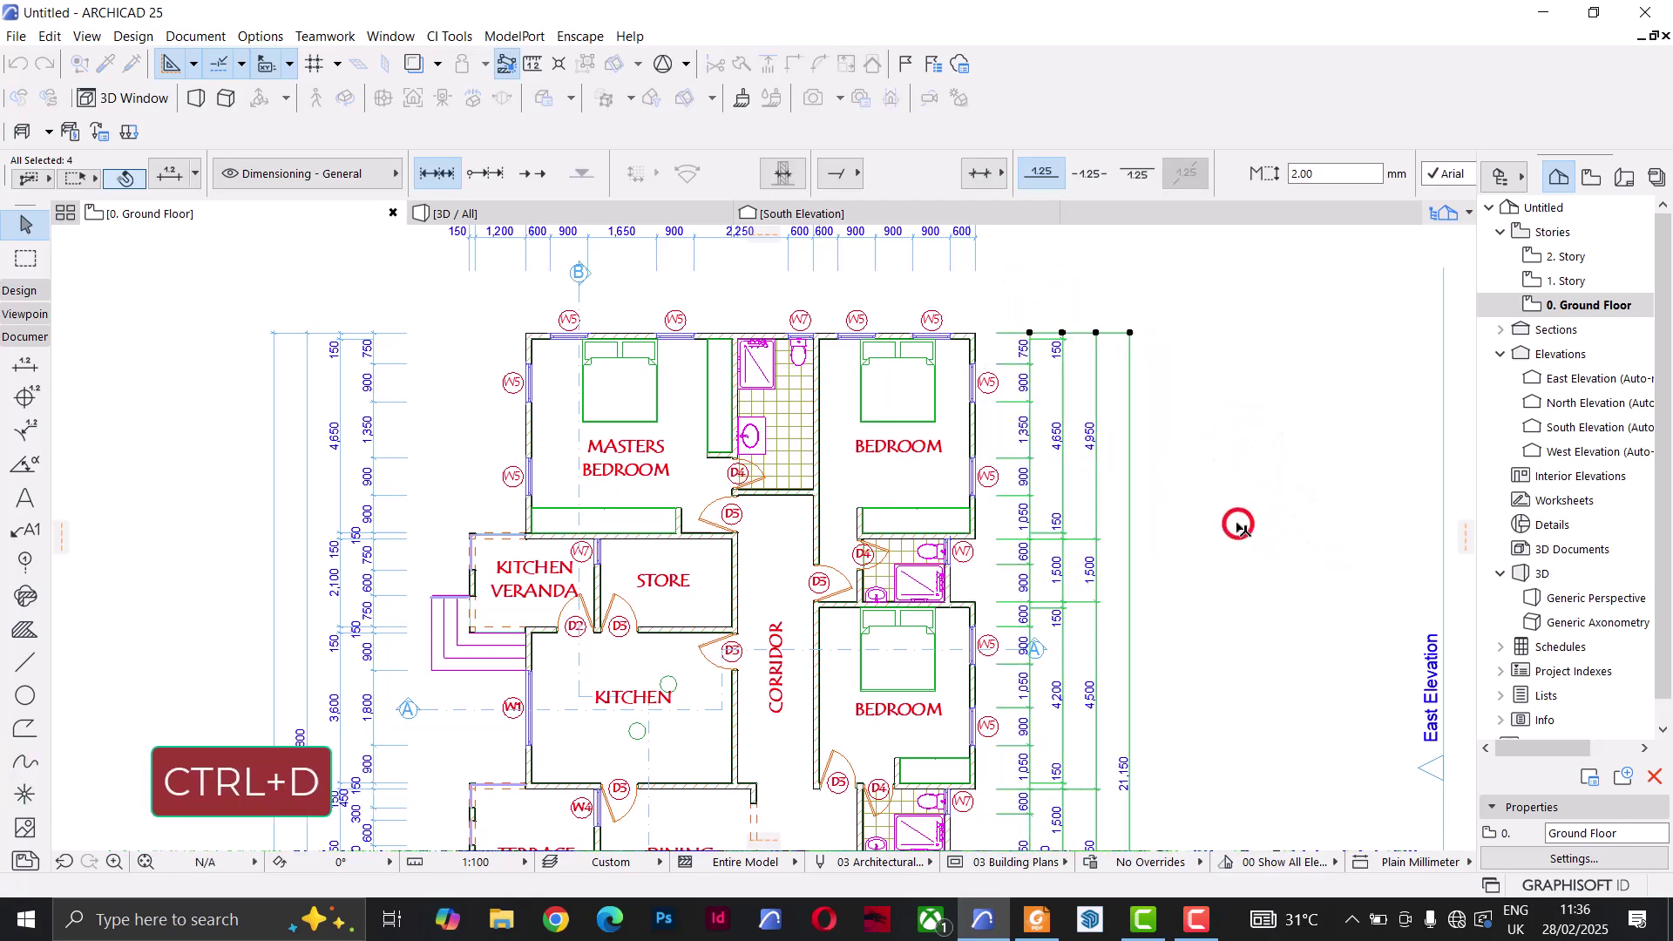
# Step: Move the four top dimension chains closer to the plan
pyautogui.moveTo(1060, 265); pyautogui.dragTo(1104, 486, button='middle')
pyautogui.press('Escape')
pyautogui.click(978, 327)
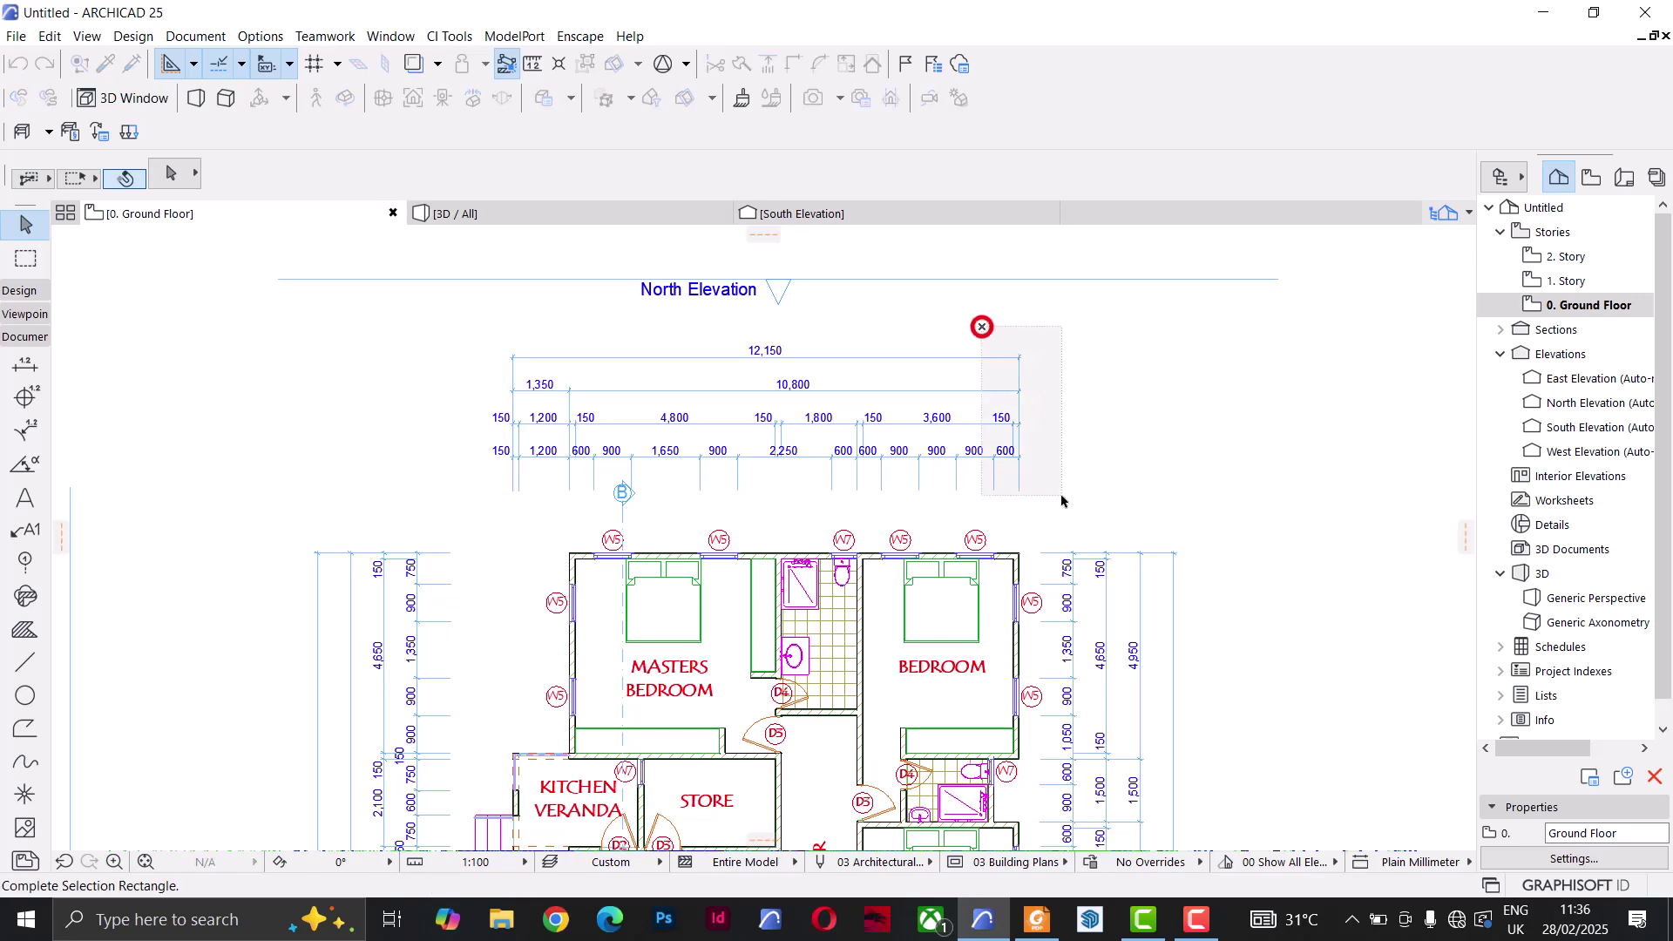
pyautogui.click(1060, 495)
pyautogui.hotkey('ctrl', 'd')
pyautogui.click(1071, 459)
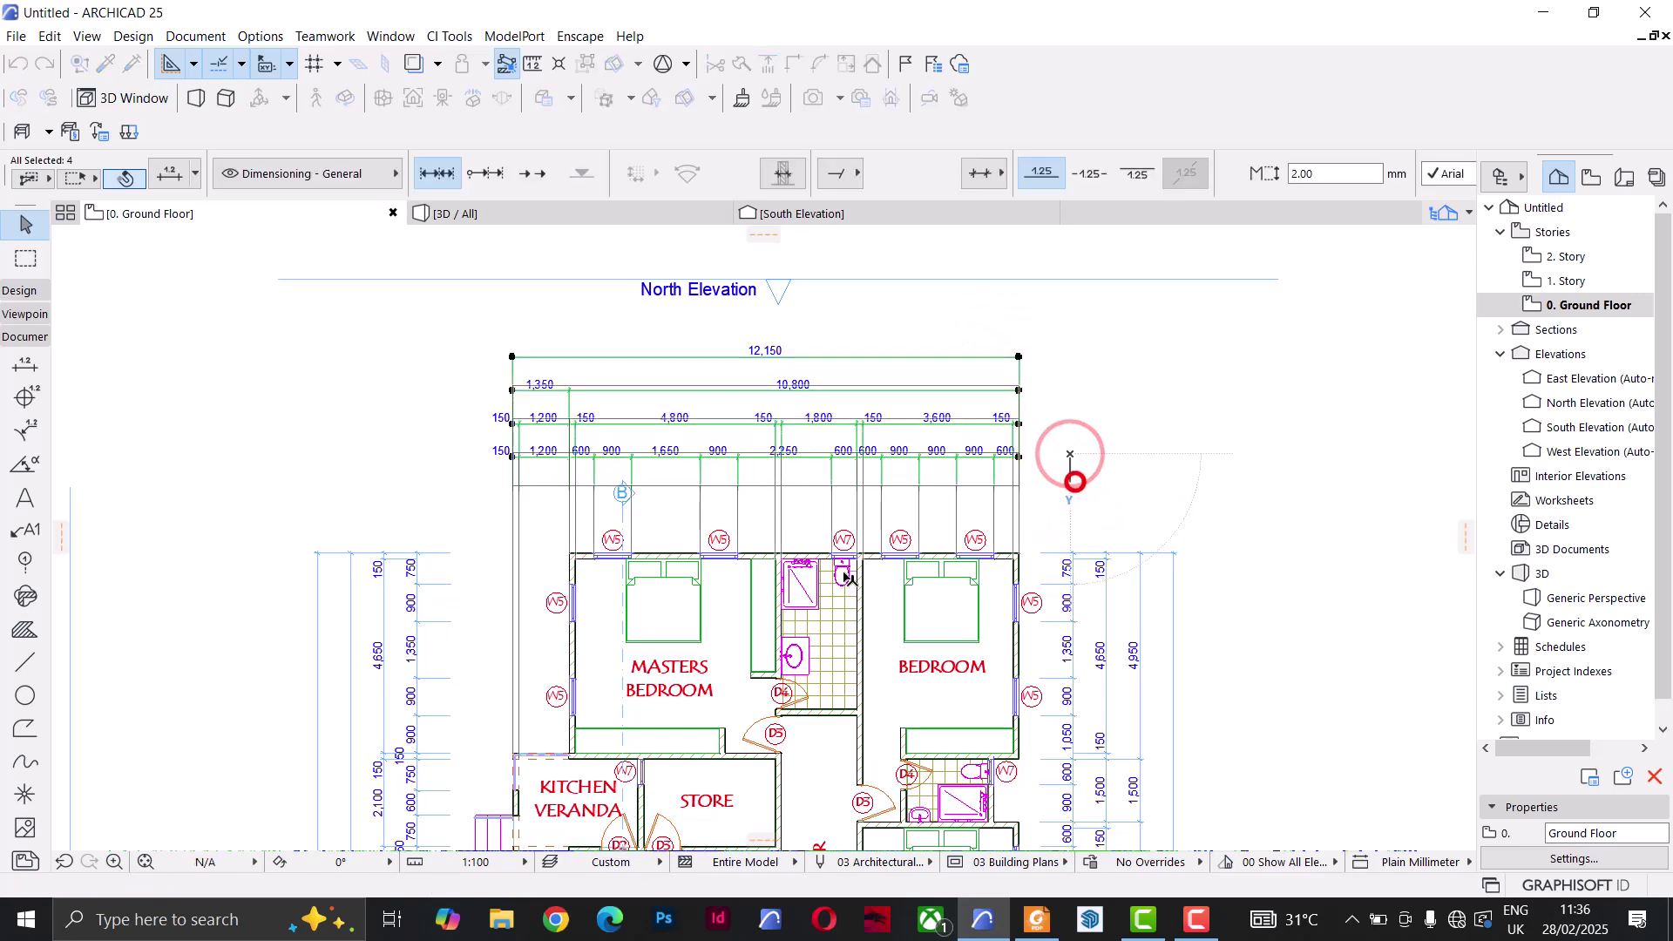
pyautogui.click(1072, 488)
# Step: Move the four left-hand dimension chains closer to the plan
pyautogui.press('Escape')
pyautogui.click(279, 499)
pyautogui.click(474, 616)
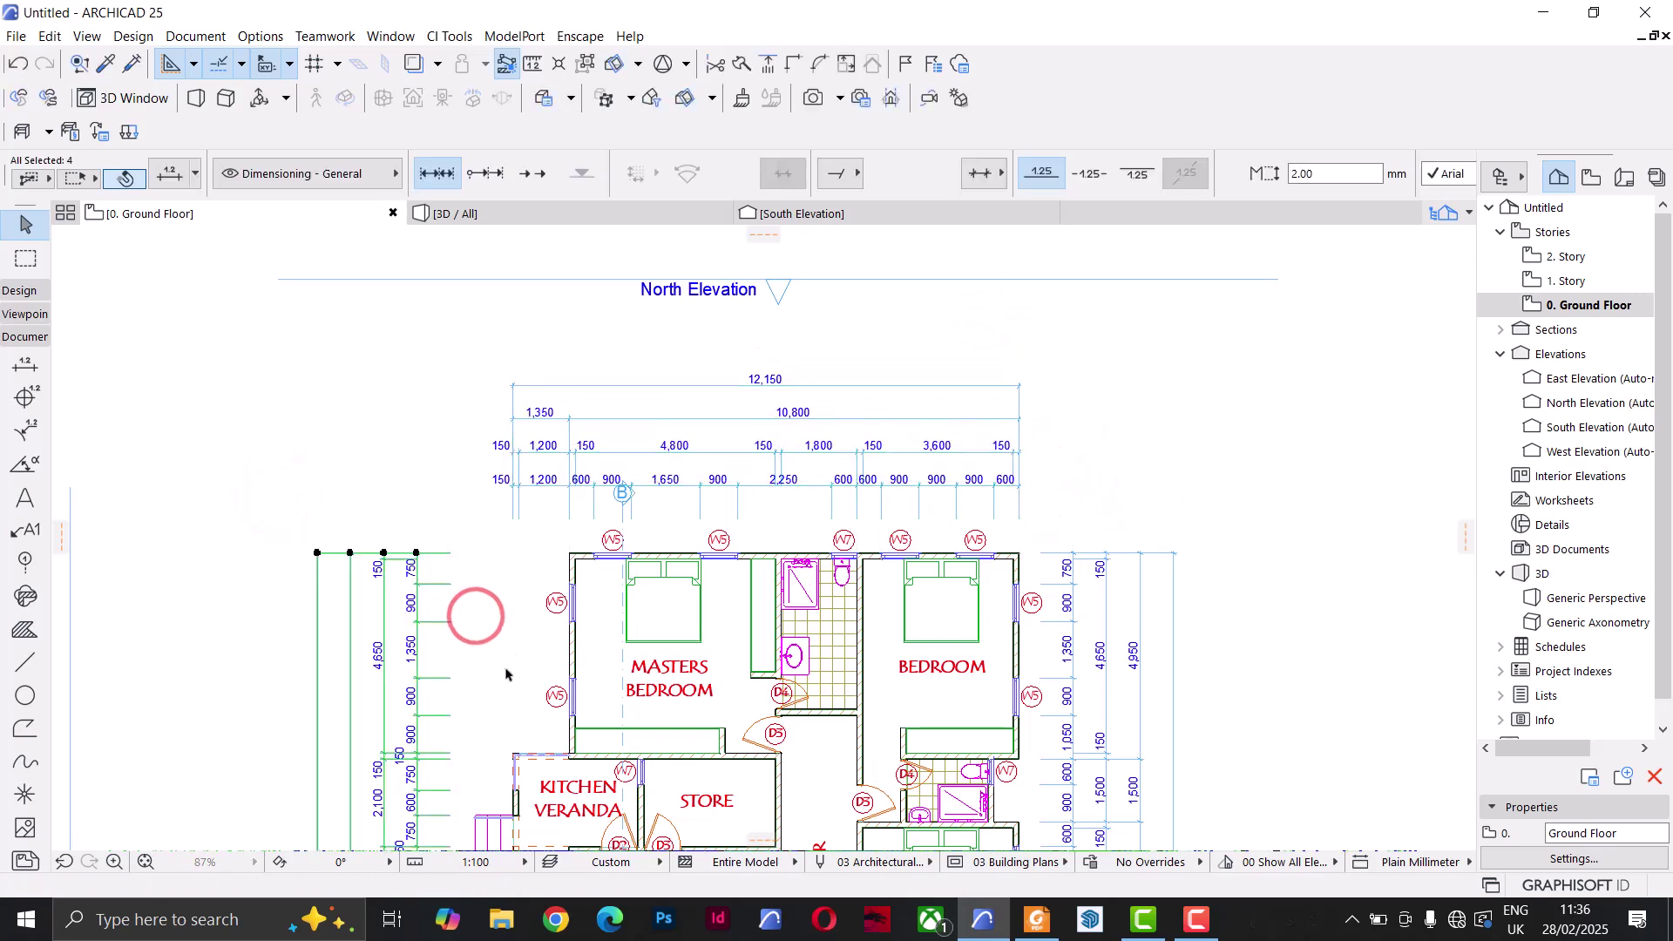
pyautogui.hotkey('ctrl', 'd')
pyautogui.click(504, 664)
pyautogui.click(533, 669)
pyautogui.scroll(-5, 518, 590)
# Step: Select all 16 dimension chains and open their selection settings
pyautogui.press('Escape')
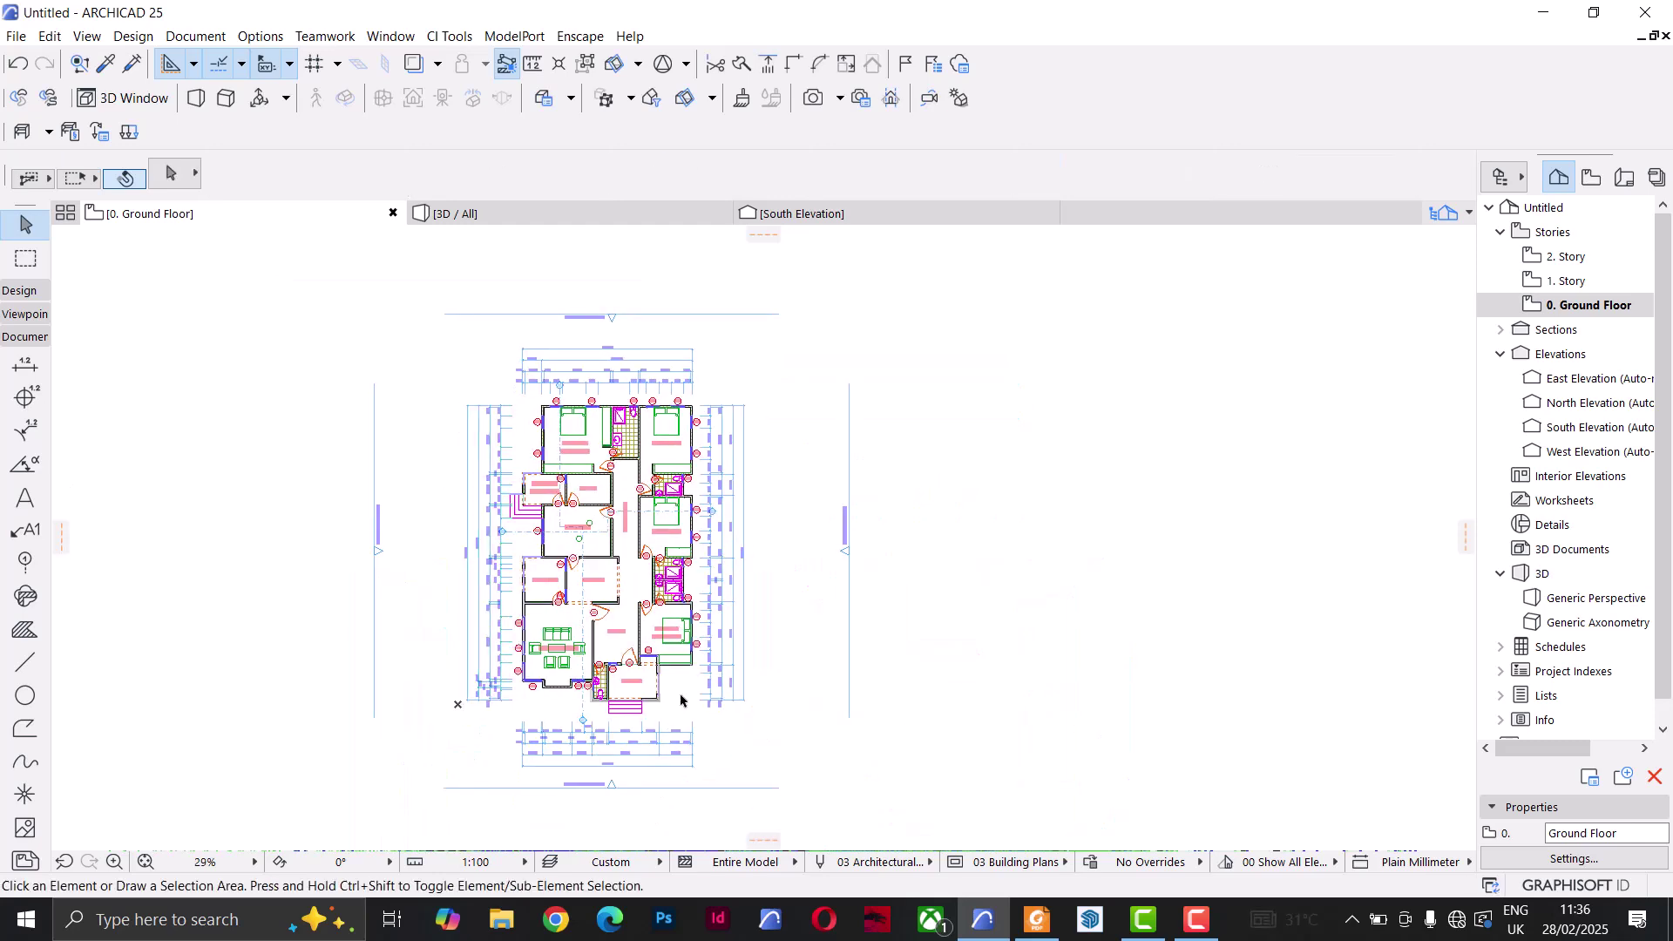
pyautogui.click(25, 364)
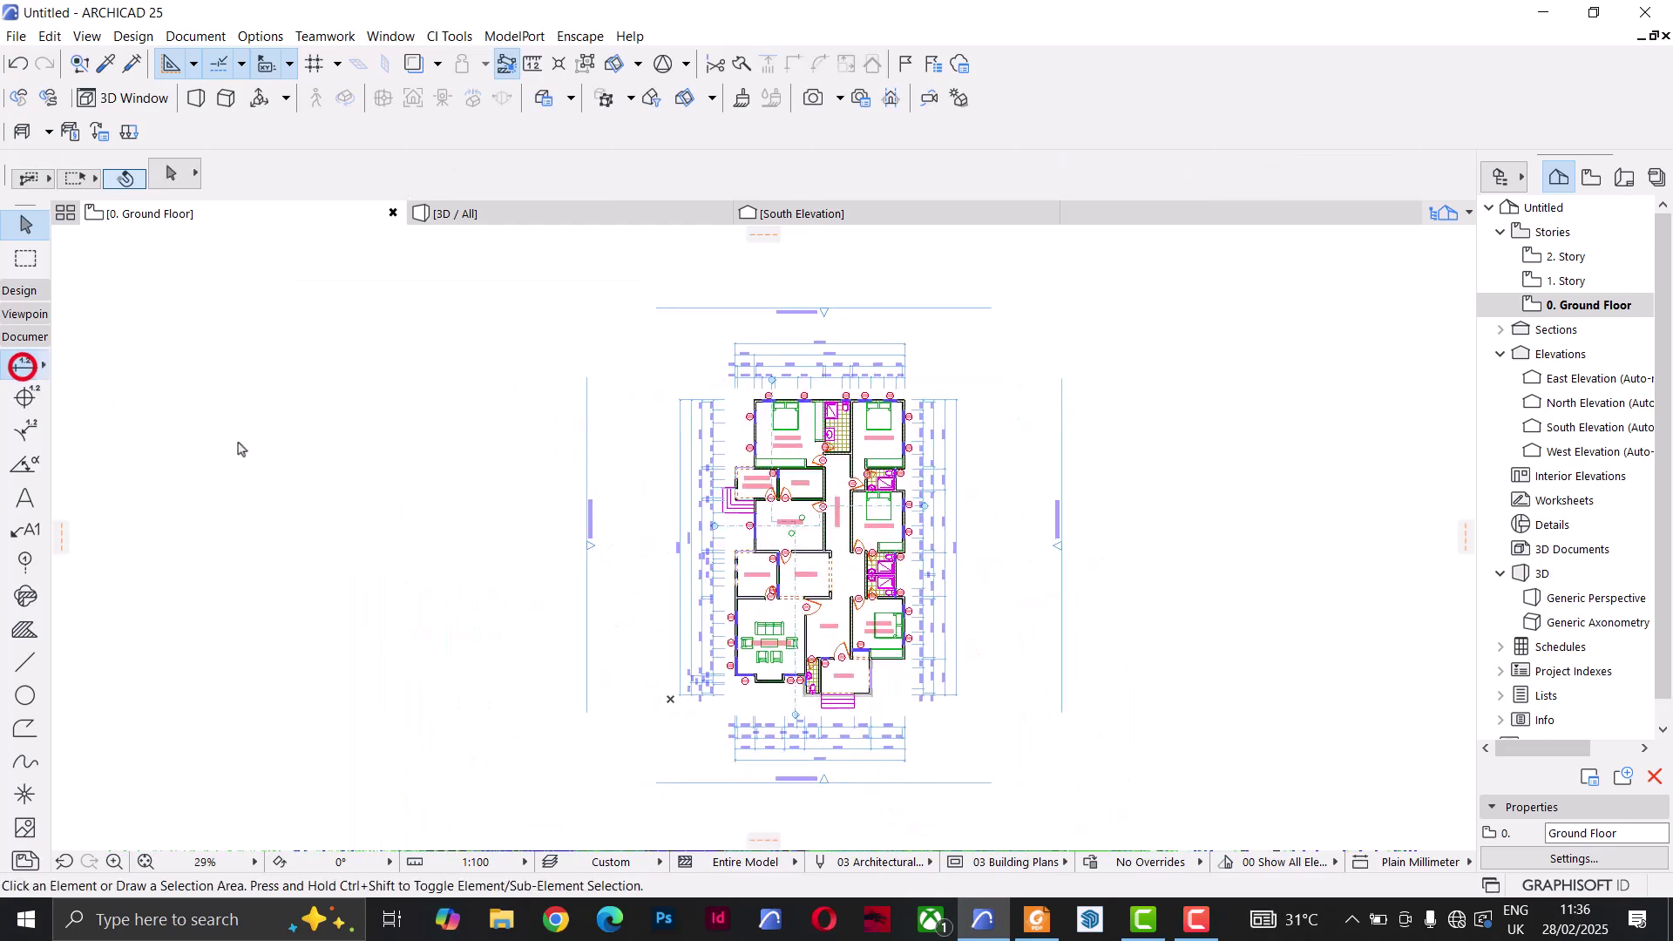
pyautogui.hotkey('ctrl', 'a')
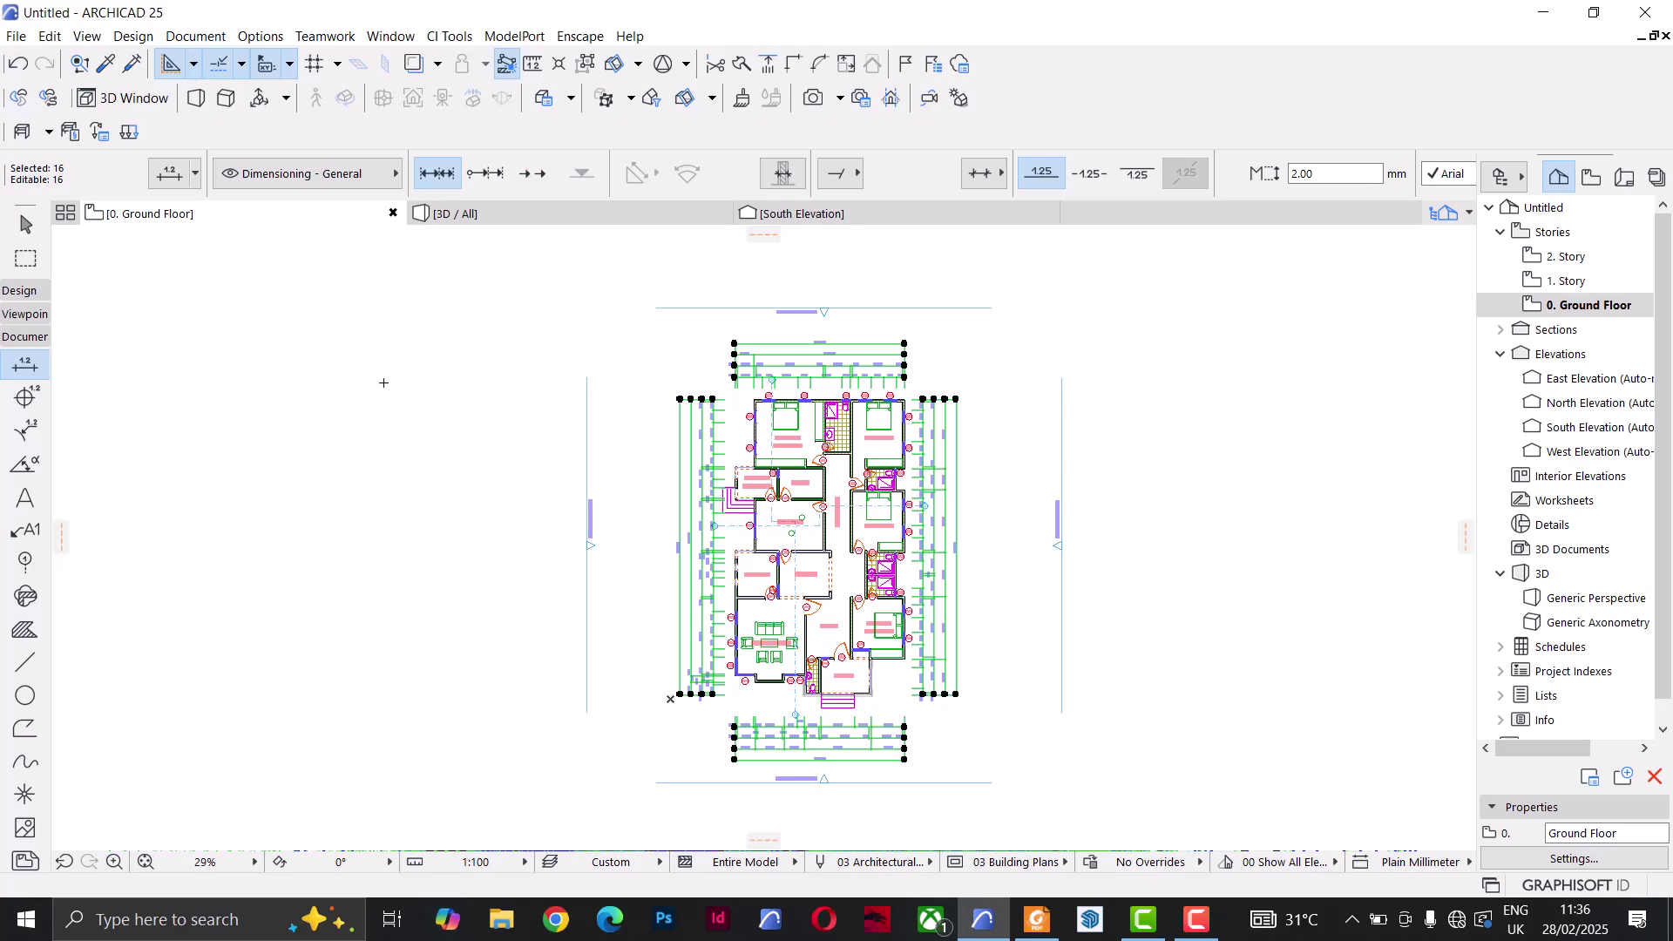
pyautogui.hotkey('ctrl', 't')
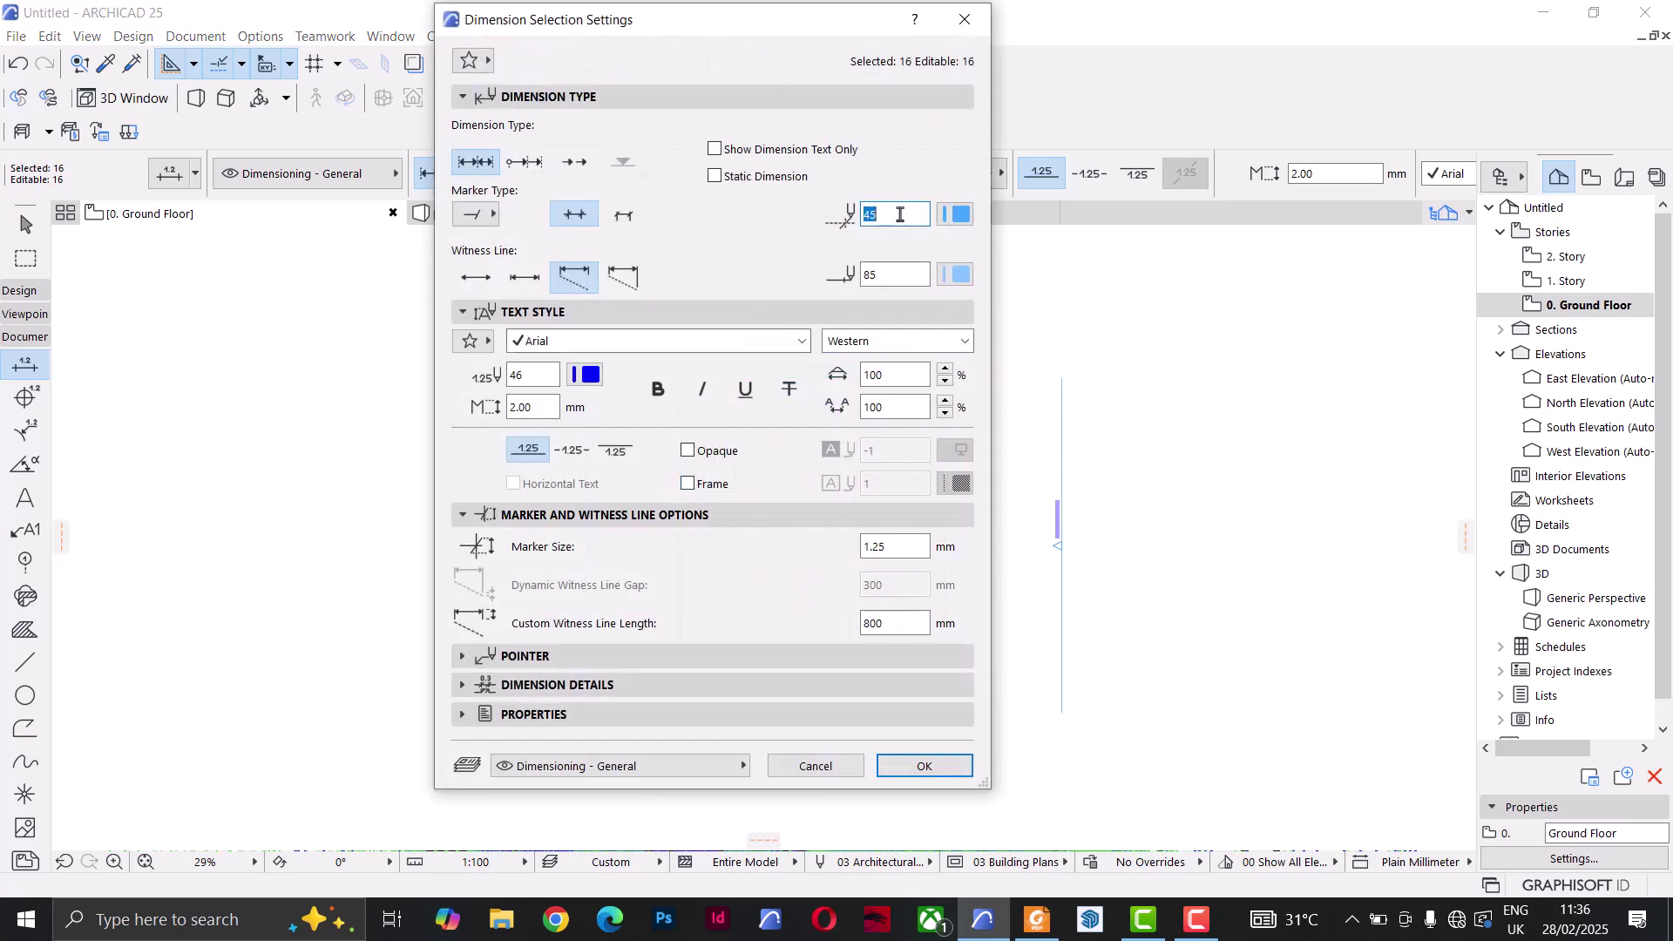
# Step: Set marker, witness line and text pens to red pen 20 and apply
pyautogui.click(958, 215)
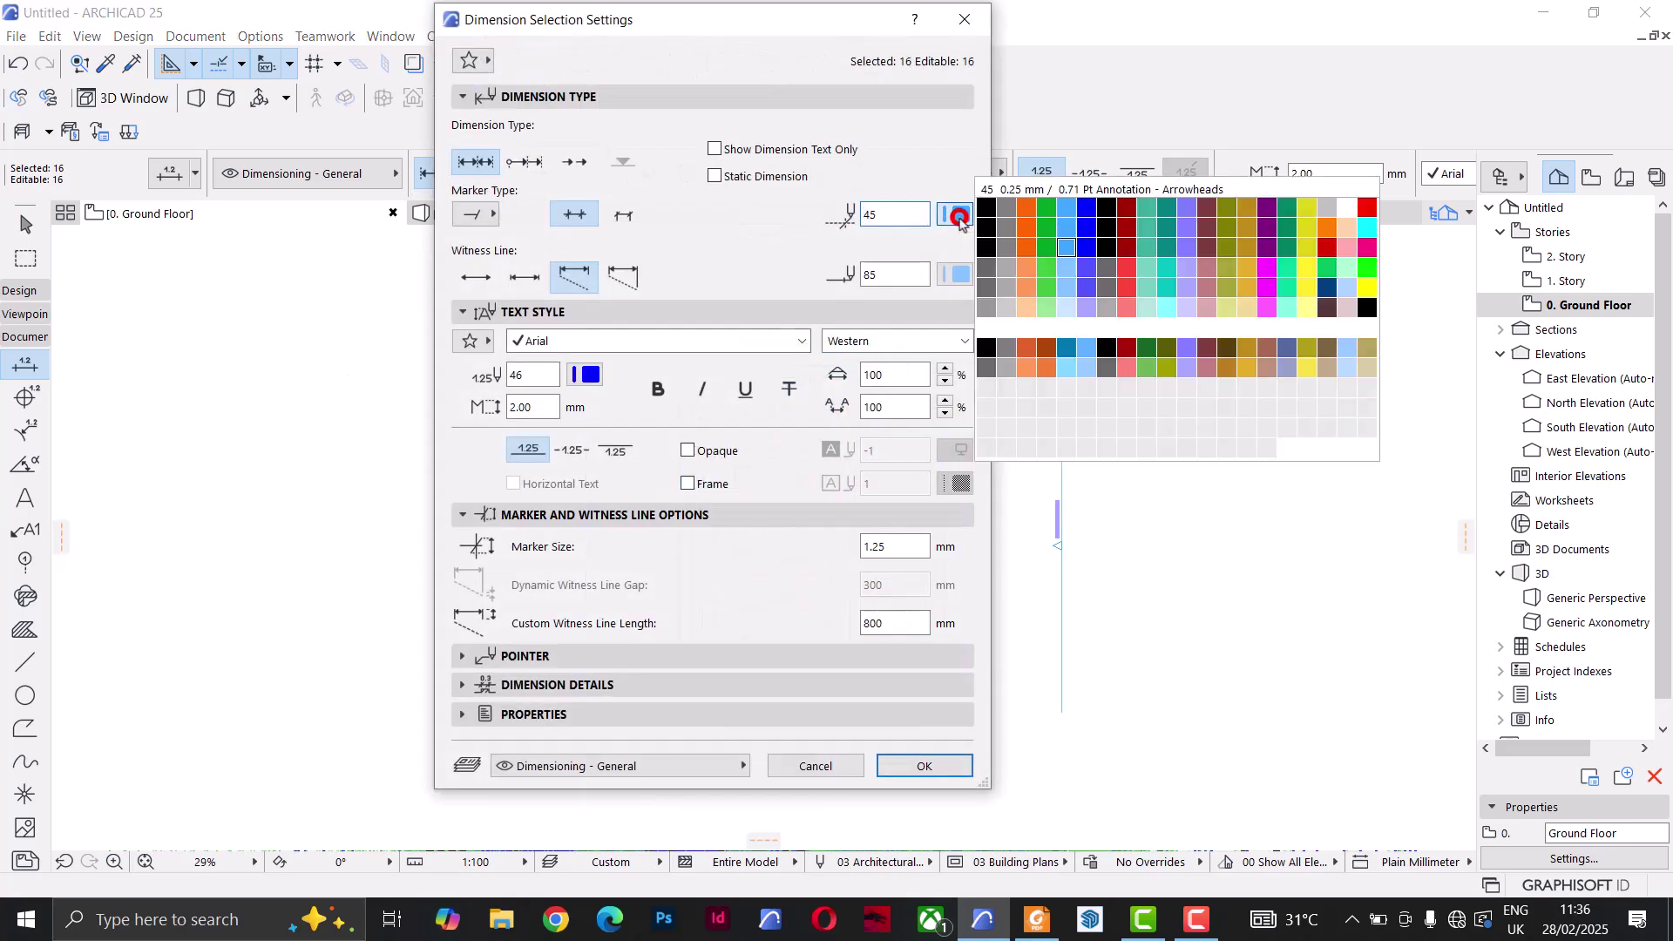
pyautogui.click(1368, 209)
pyautogui.click(958, 274)
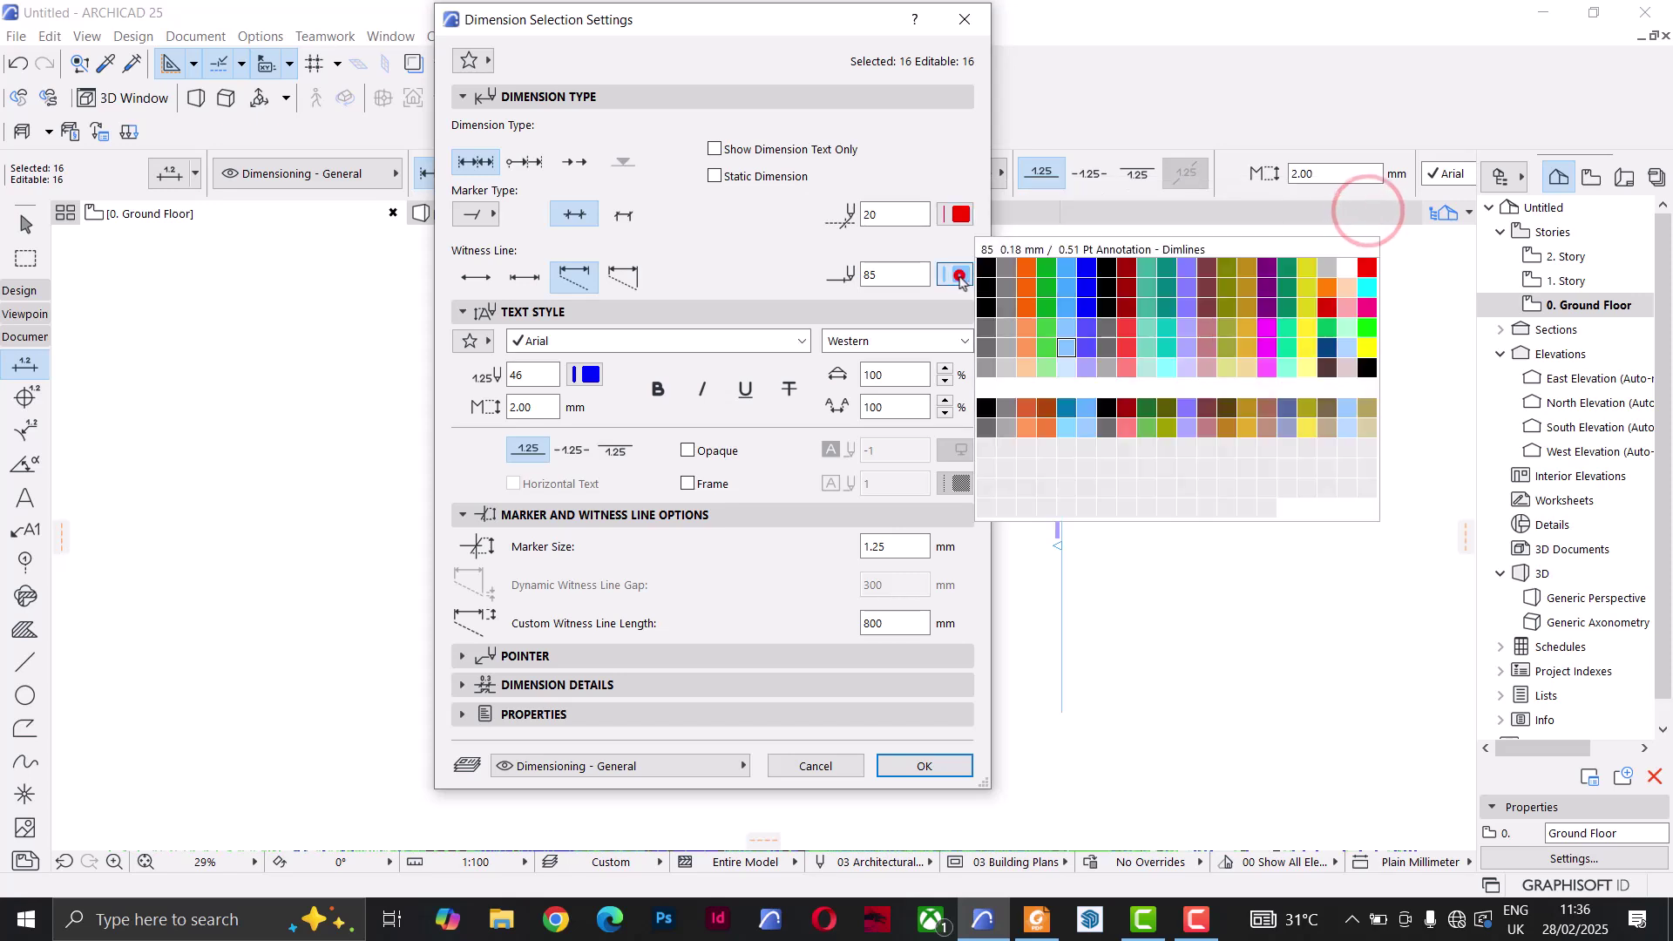
pyautogui.click(1370, 266)
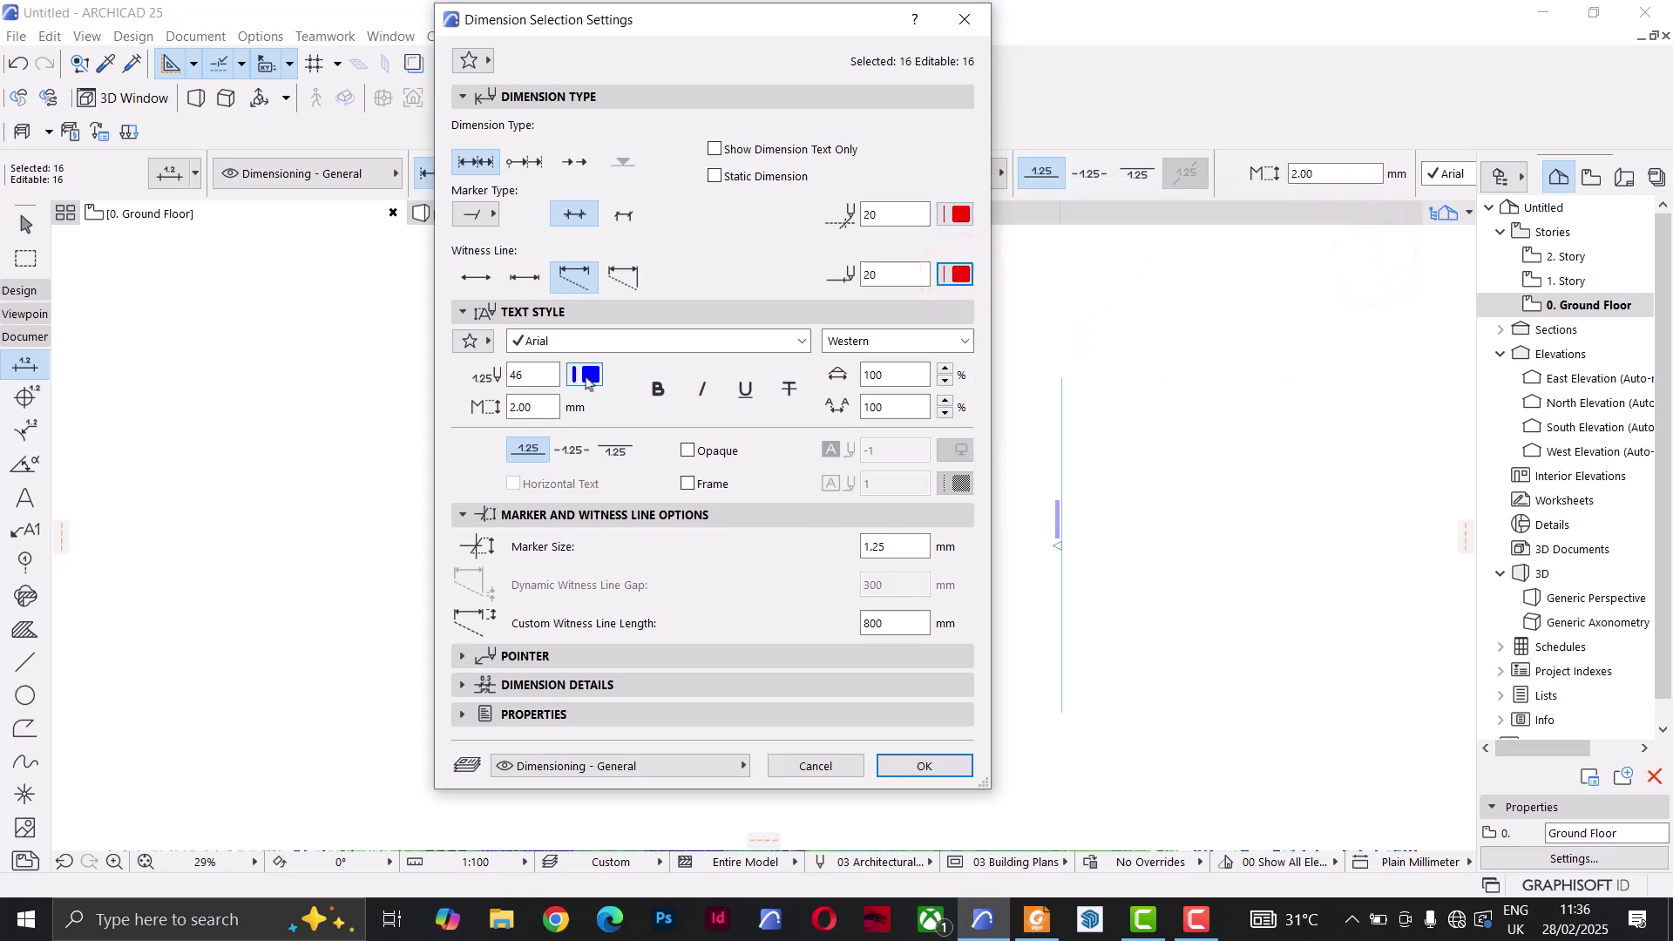
pyautogui.click(586, 377)
pyautogui.click(1001, 363)
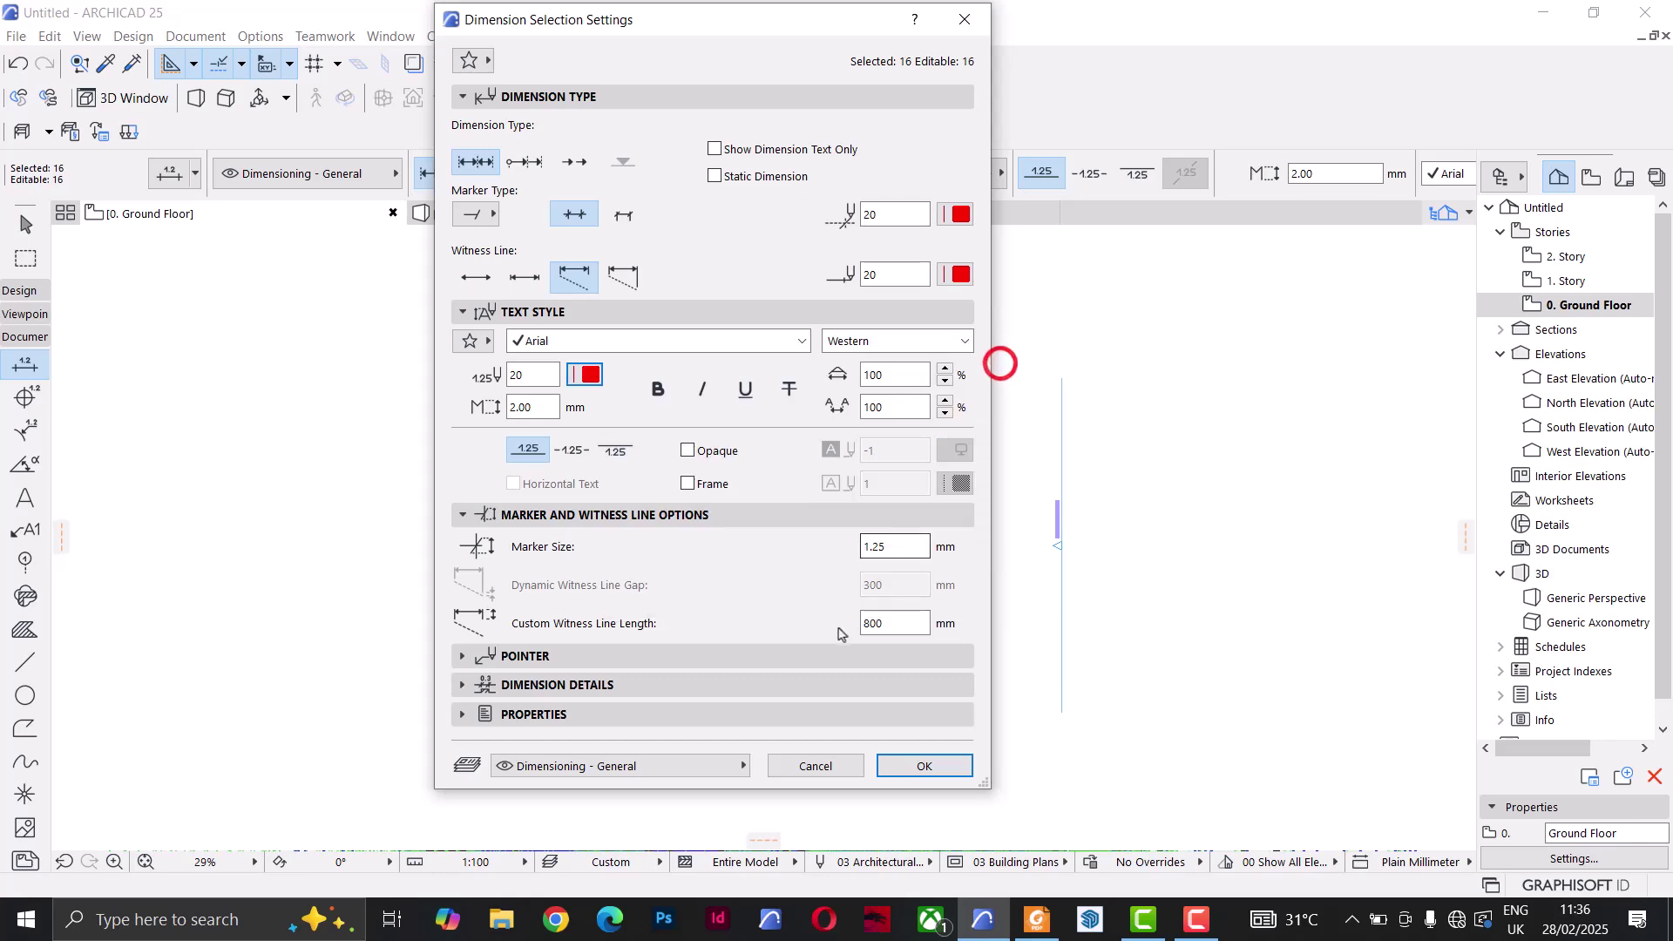
pyautogui.click(912, 763)
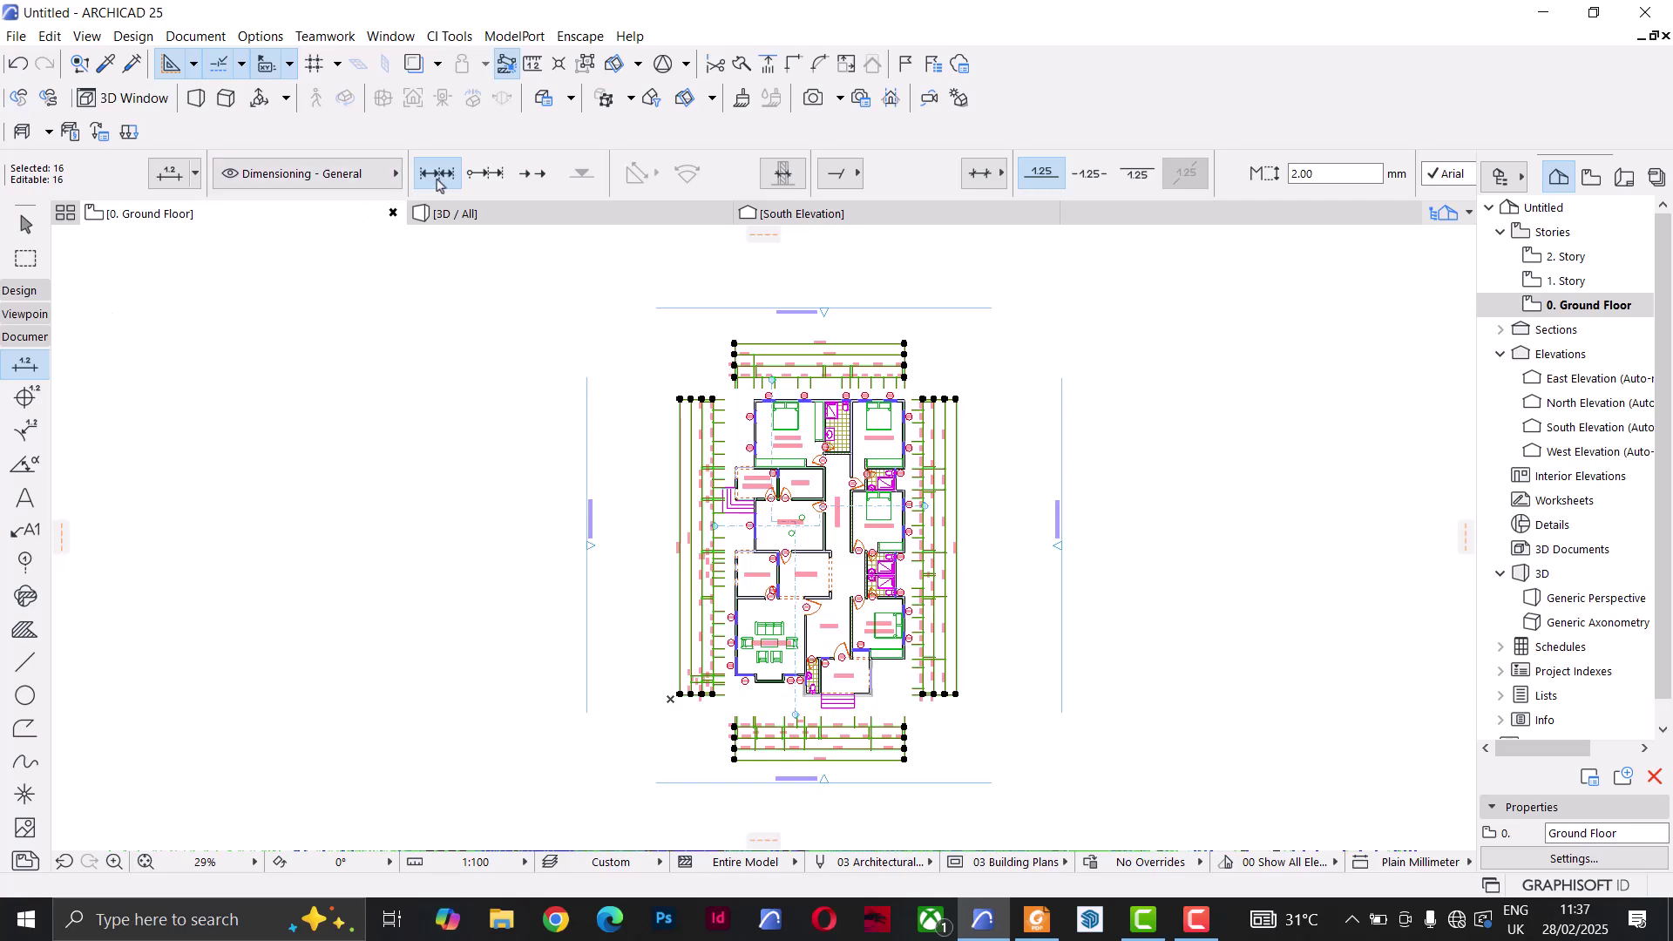
# Step: Change the dimension text font to Flux Architect in the Info Box
pyautogui.scroll(-4, 446, 183)
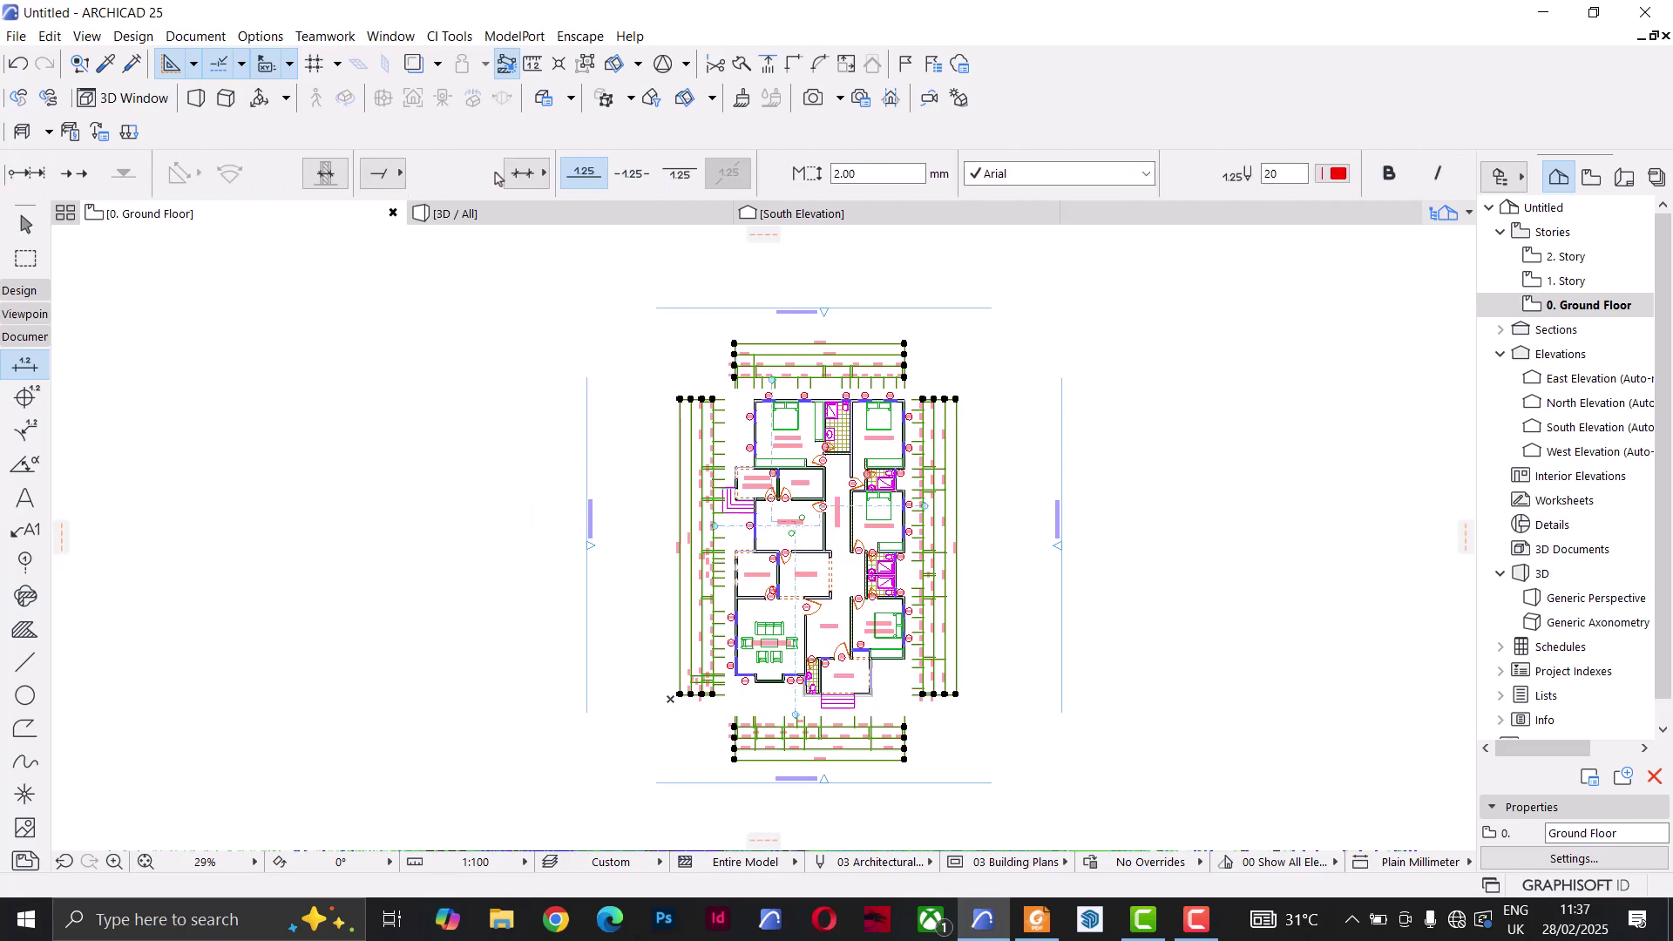
pyautogui.scroll(4, 630, 178)
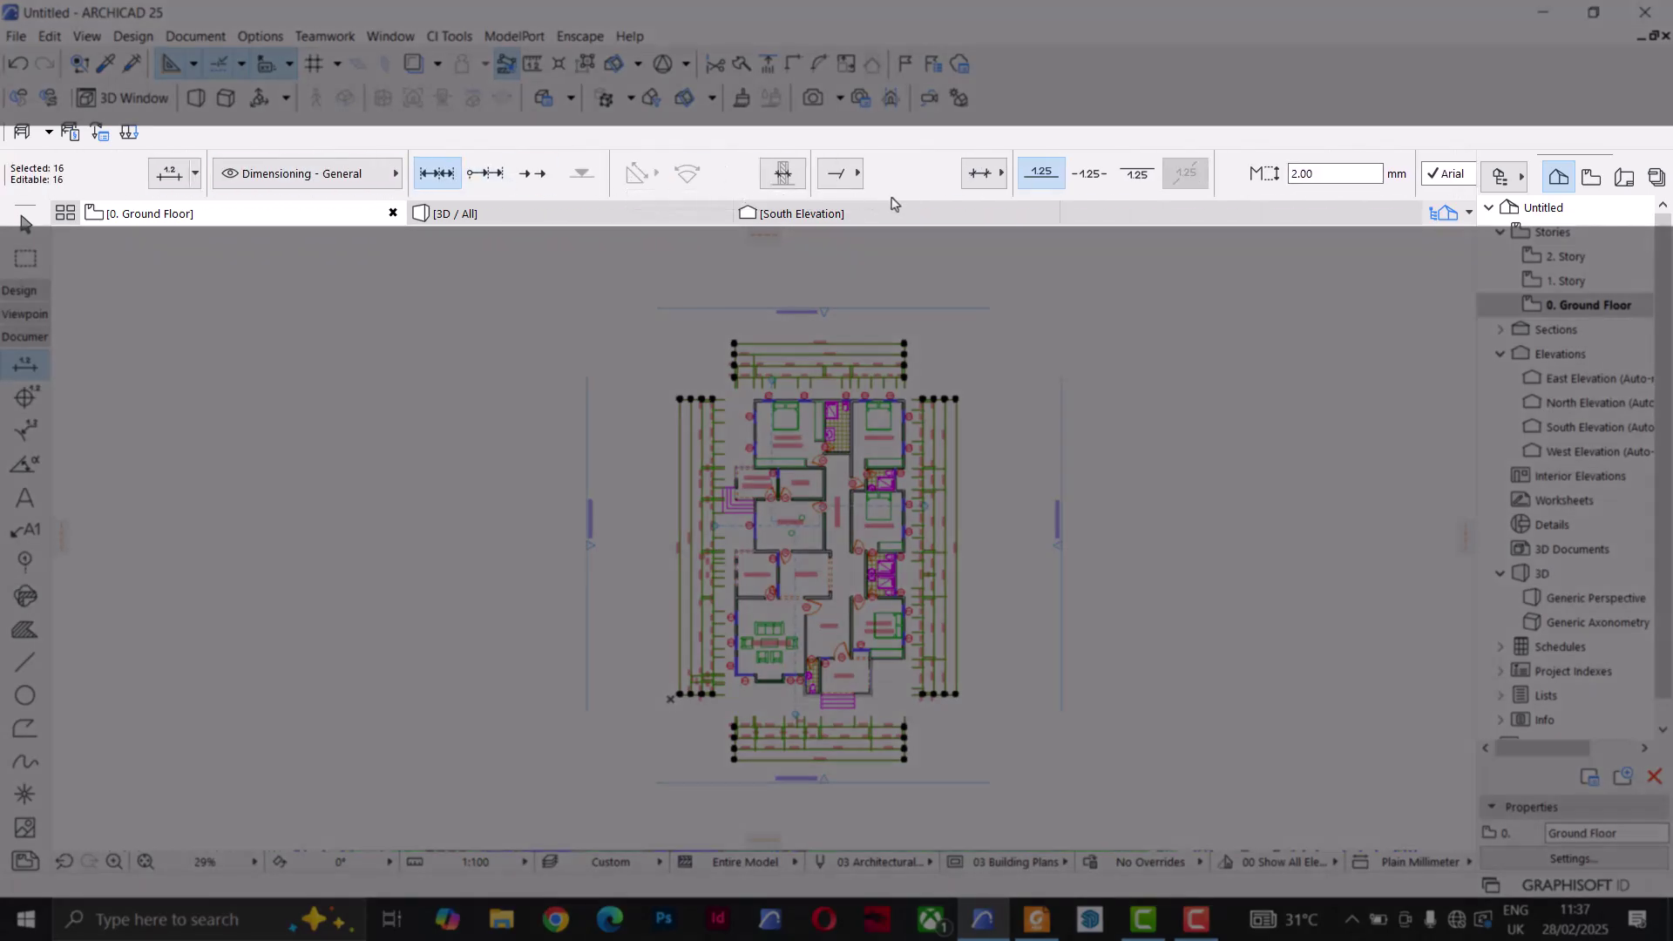
pyautogui.scroll(-4, 723, 182)
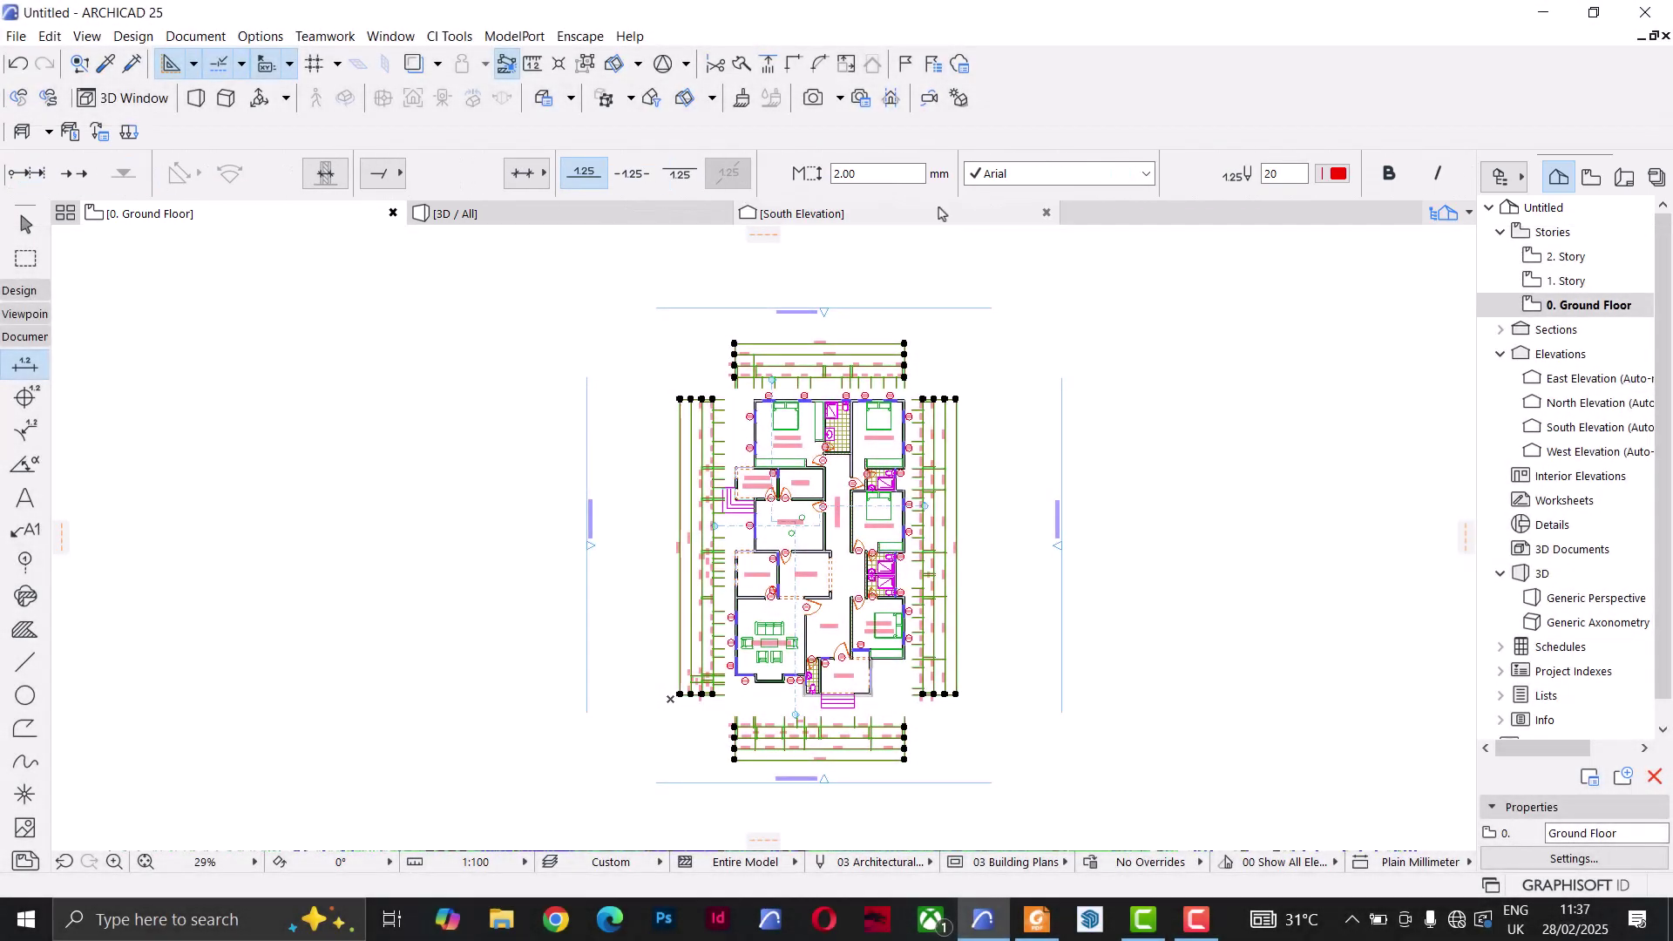
pyautogui.scroll(1, 847, 354)
pyautogui.scroll(5, 847, 355)
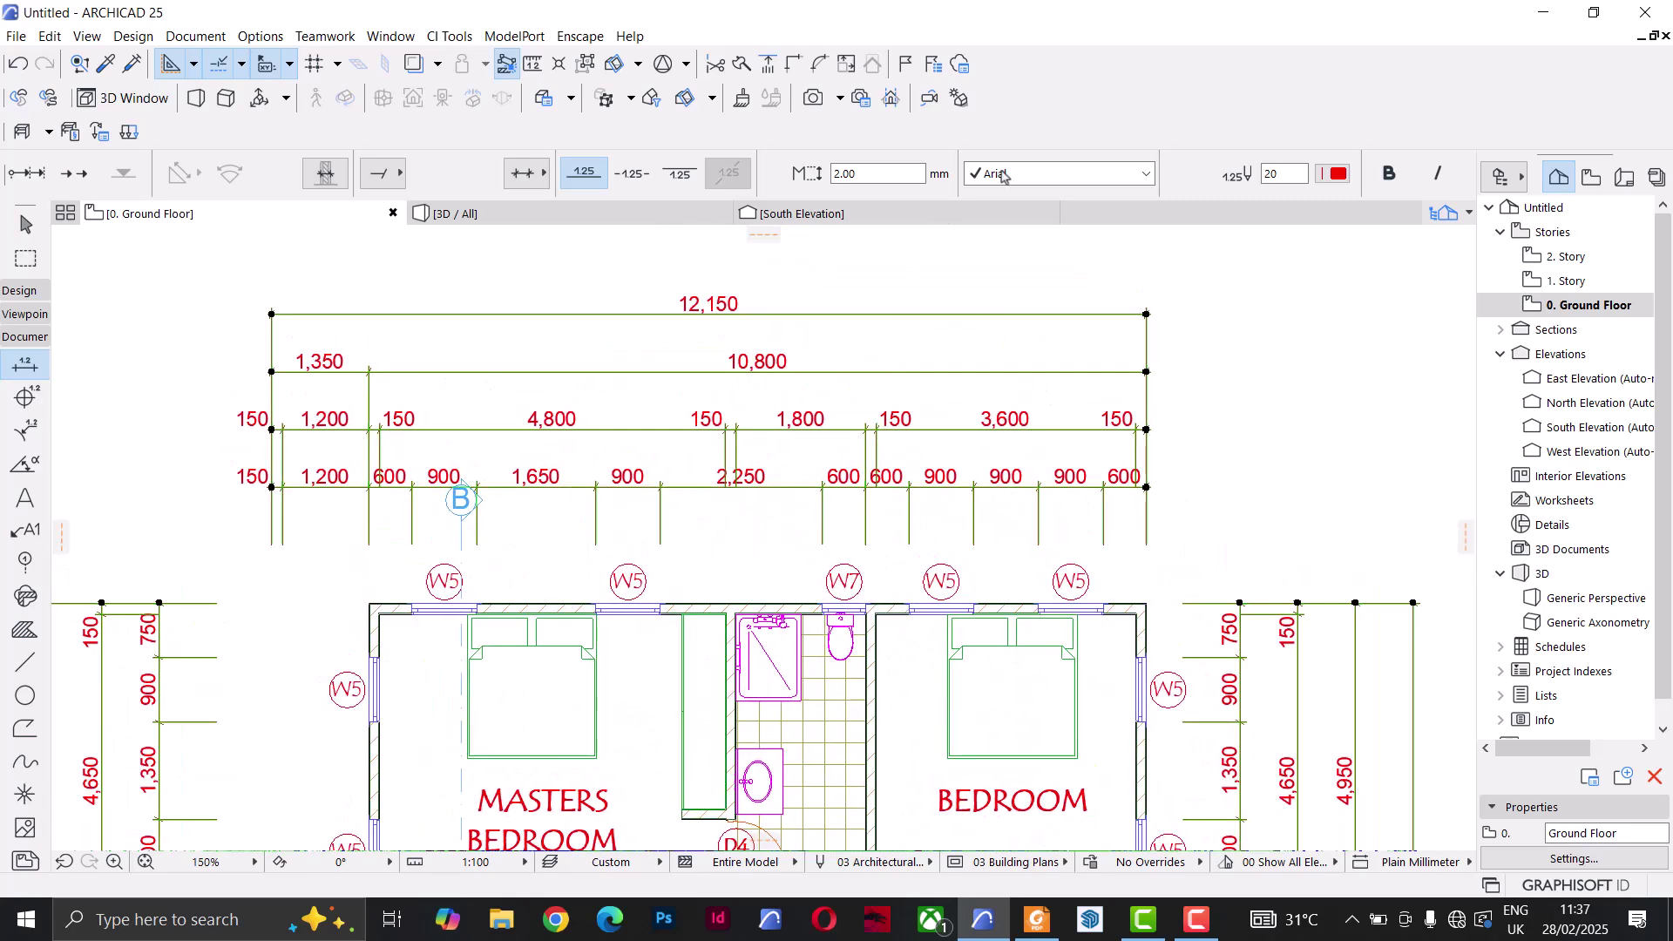
pyautogui.click(1145, 173)
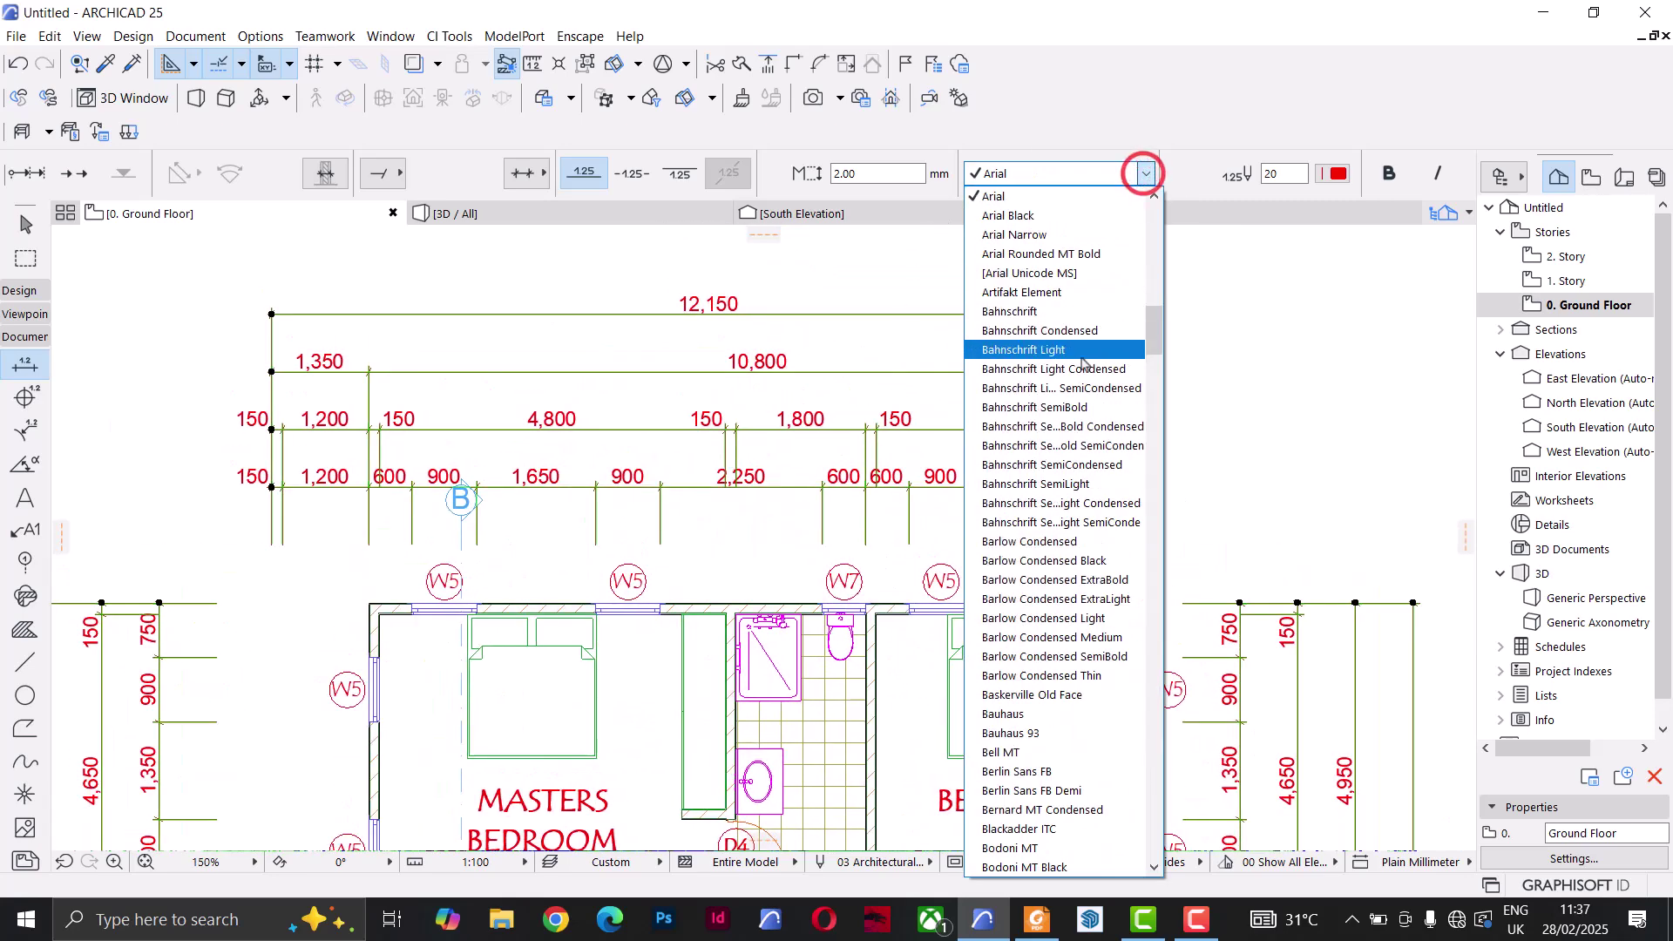
pyautogui.scroll(8, 1045, 262)
pyautogui.scroll(12, 1034, 384)
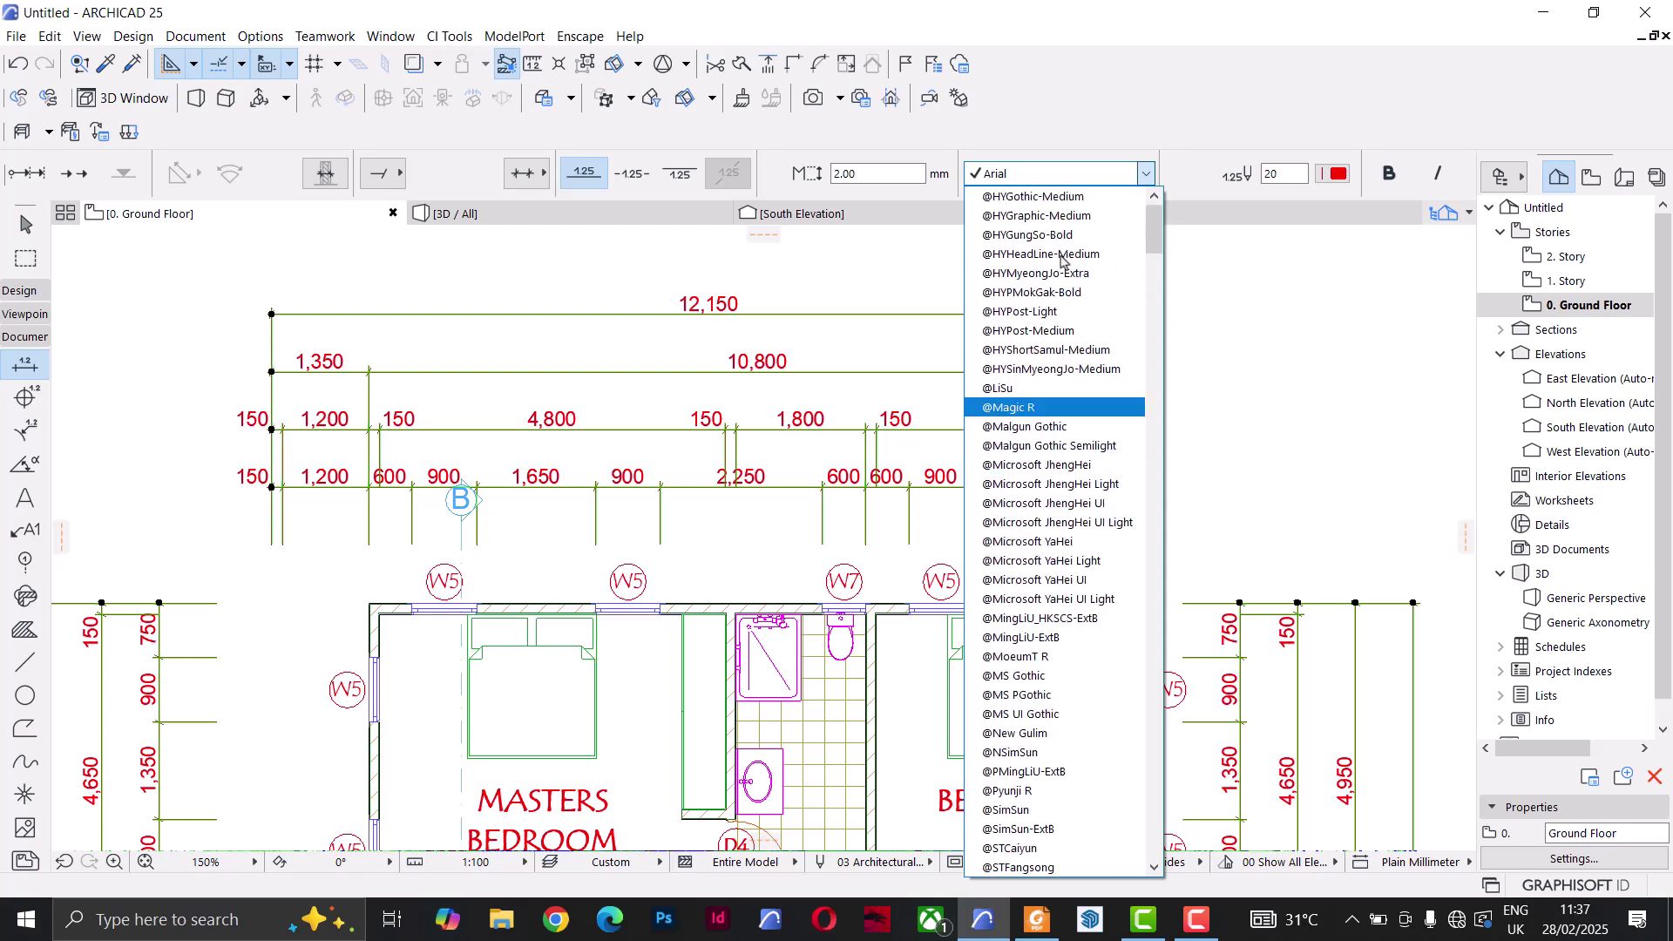
pyautogui.click(1030, 197)
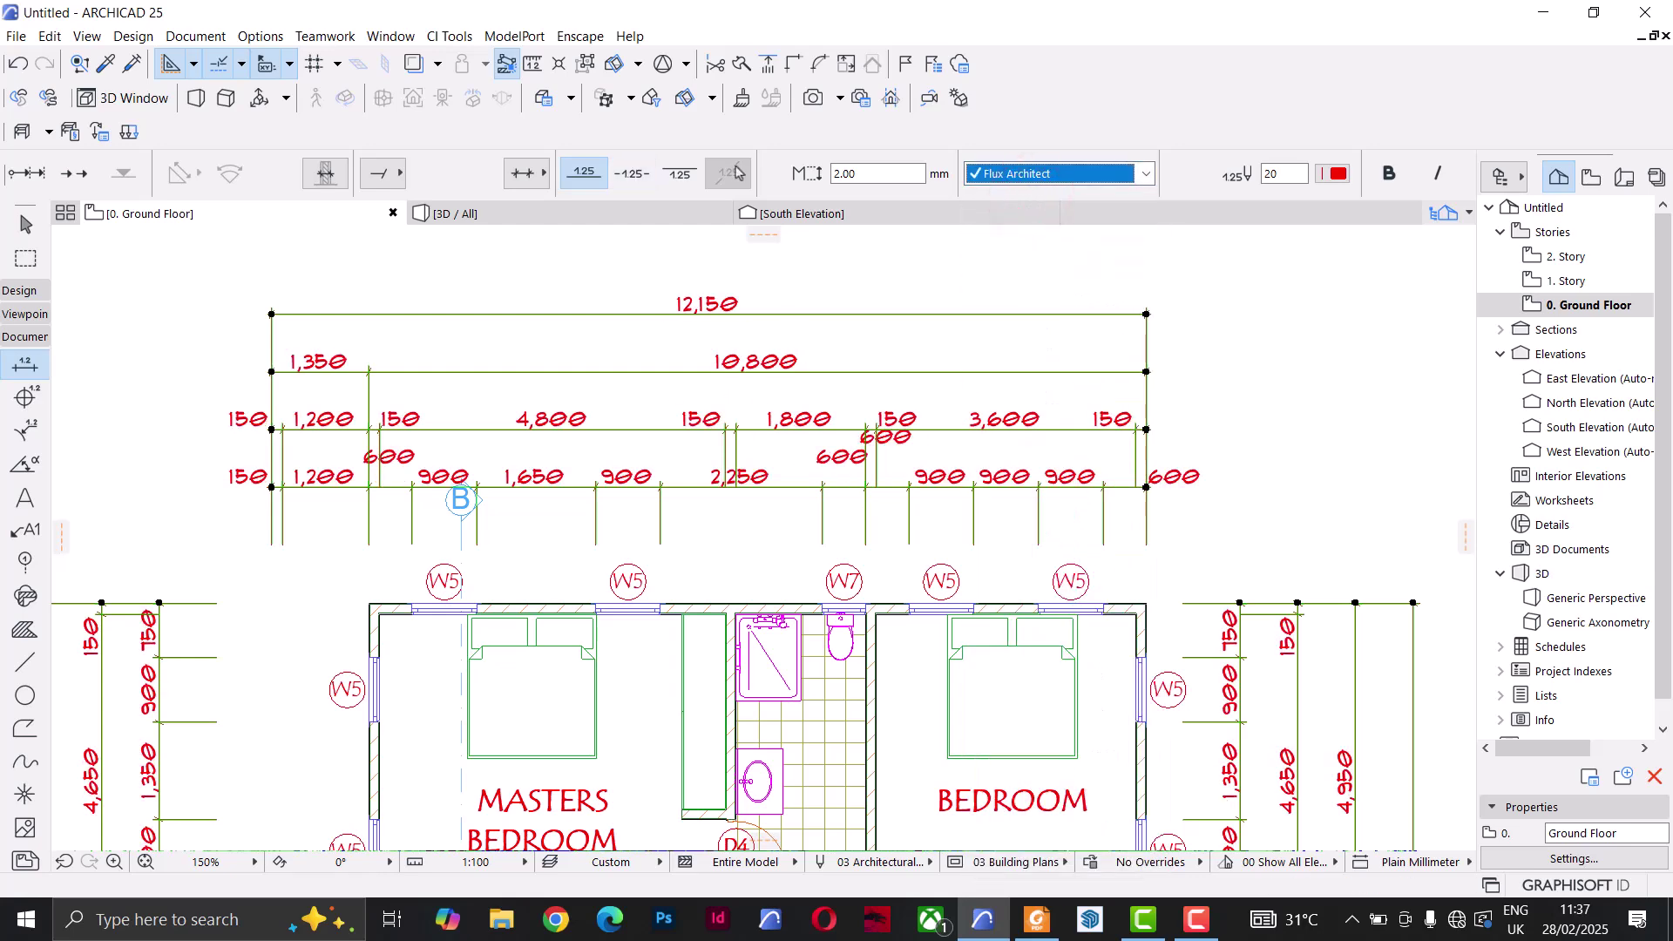
# Step: Set the dimension text size to 1.50 mm and deselect the chains
pyautogui.doubleClick(866, 172)
pyautogui.write('1')
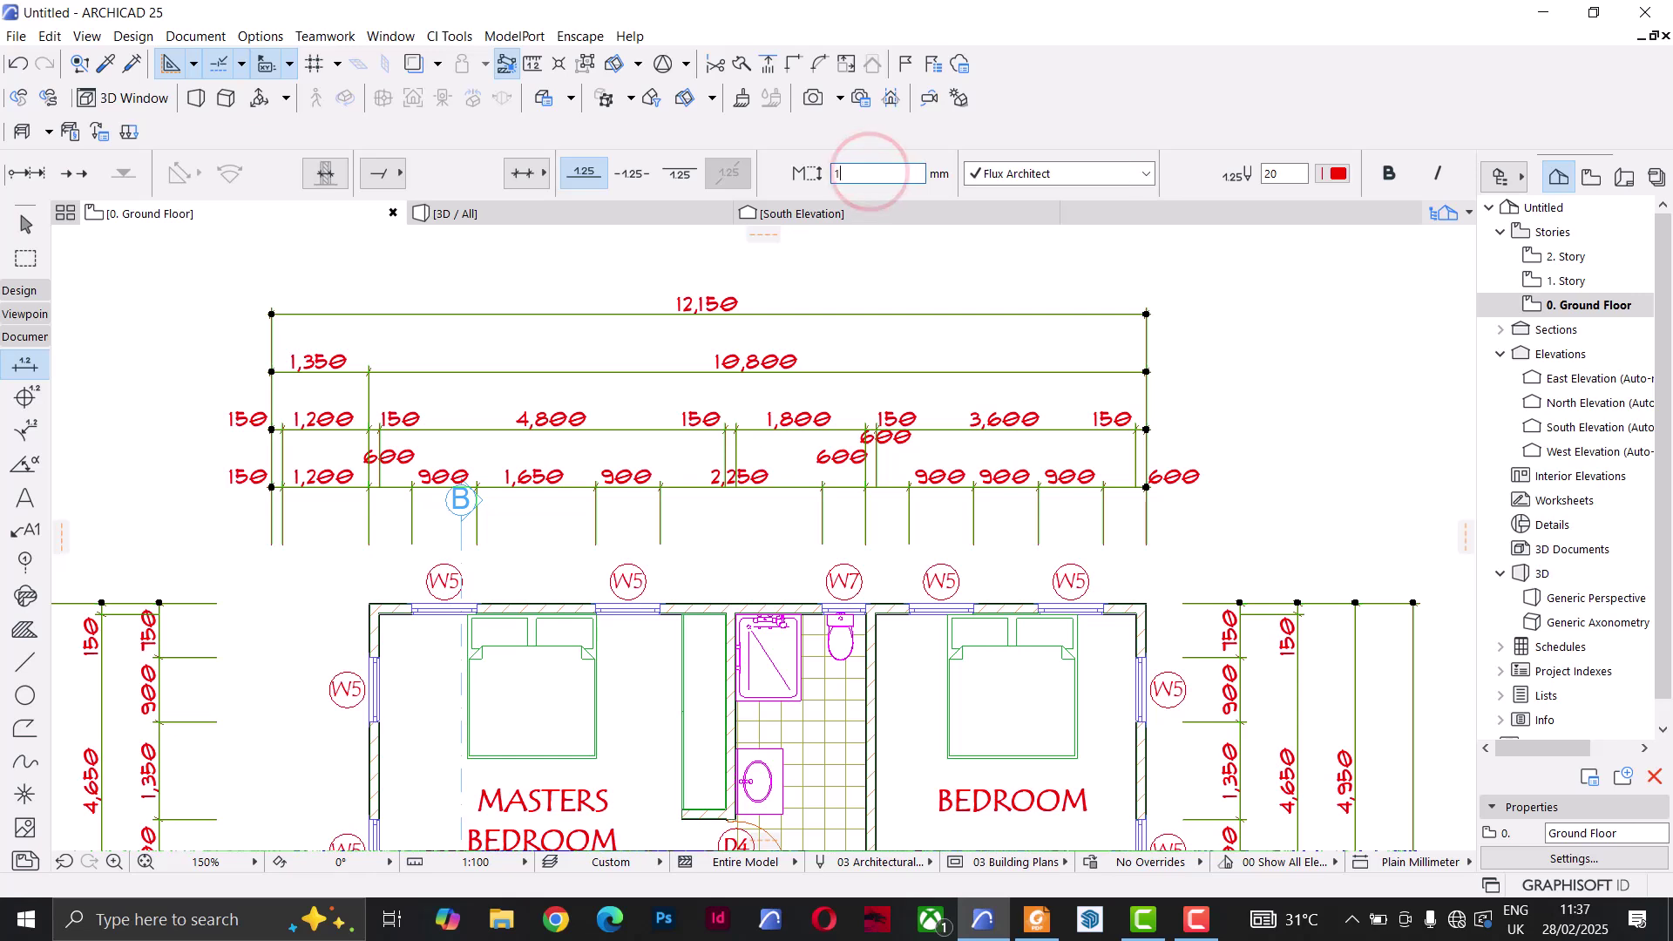
pyautogui.press('Return')
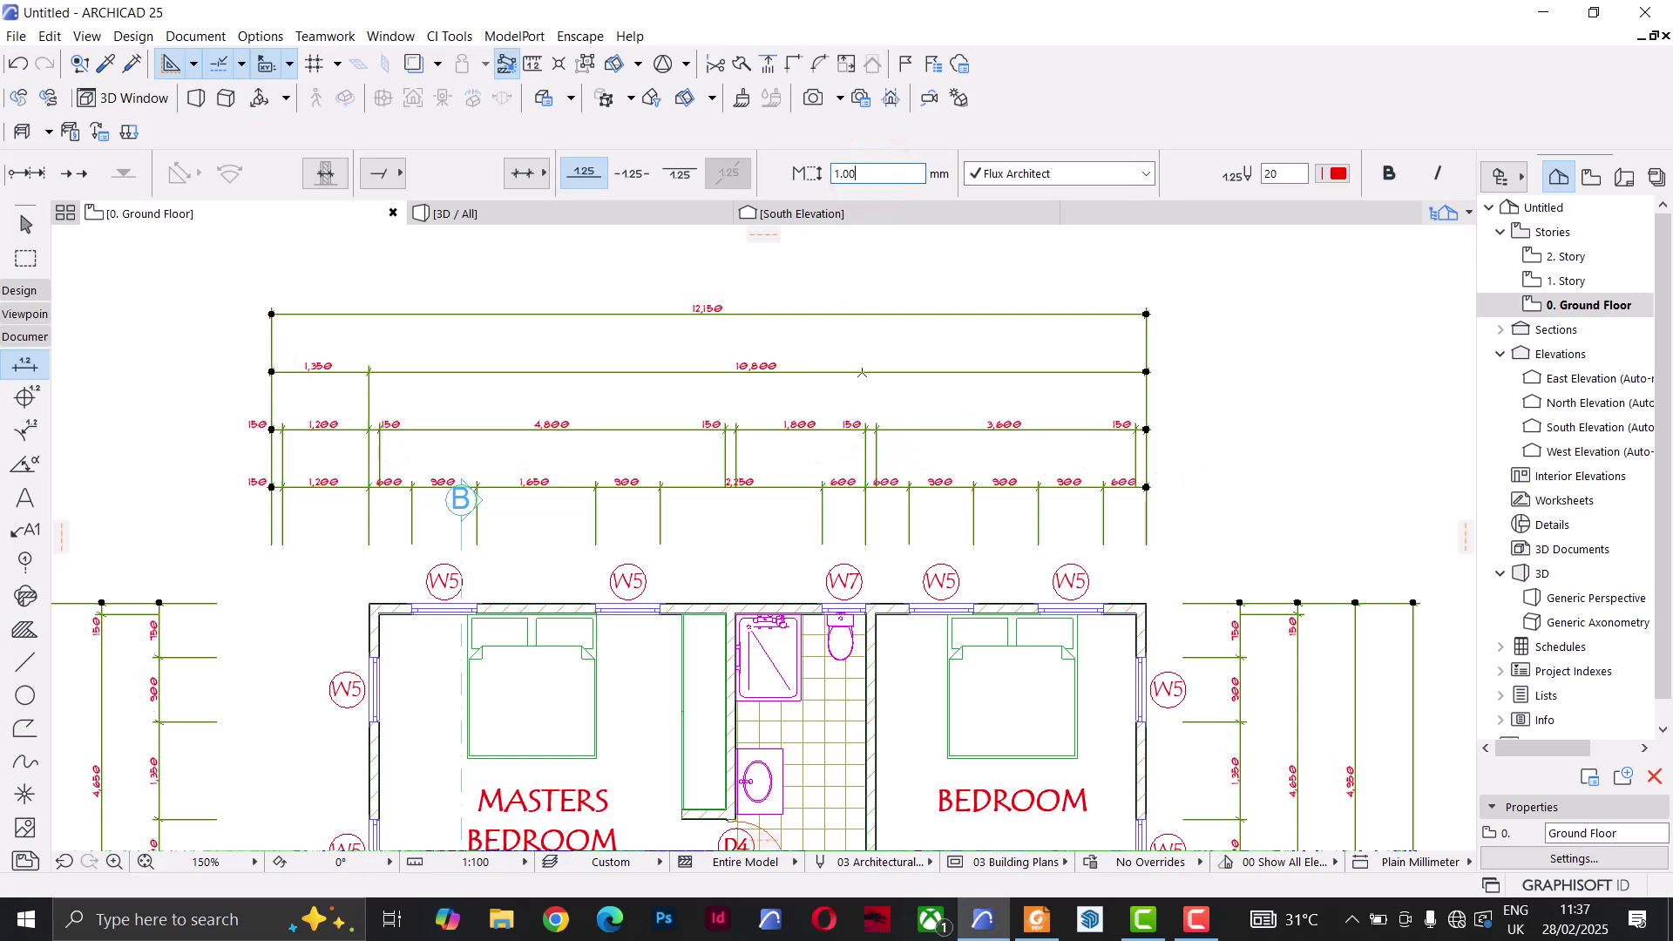
pyautogui.write('1.50')
pyautogui.press('Return')
pyautogui.scroll(-6, 974, 521)
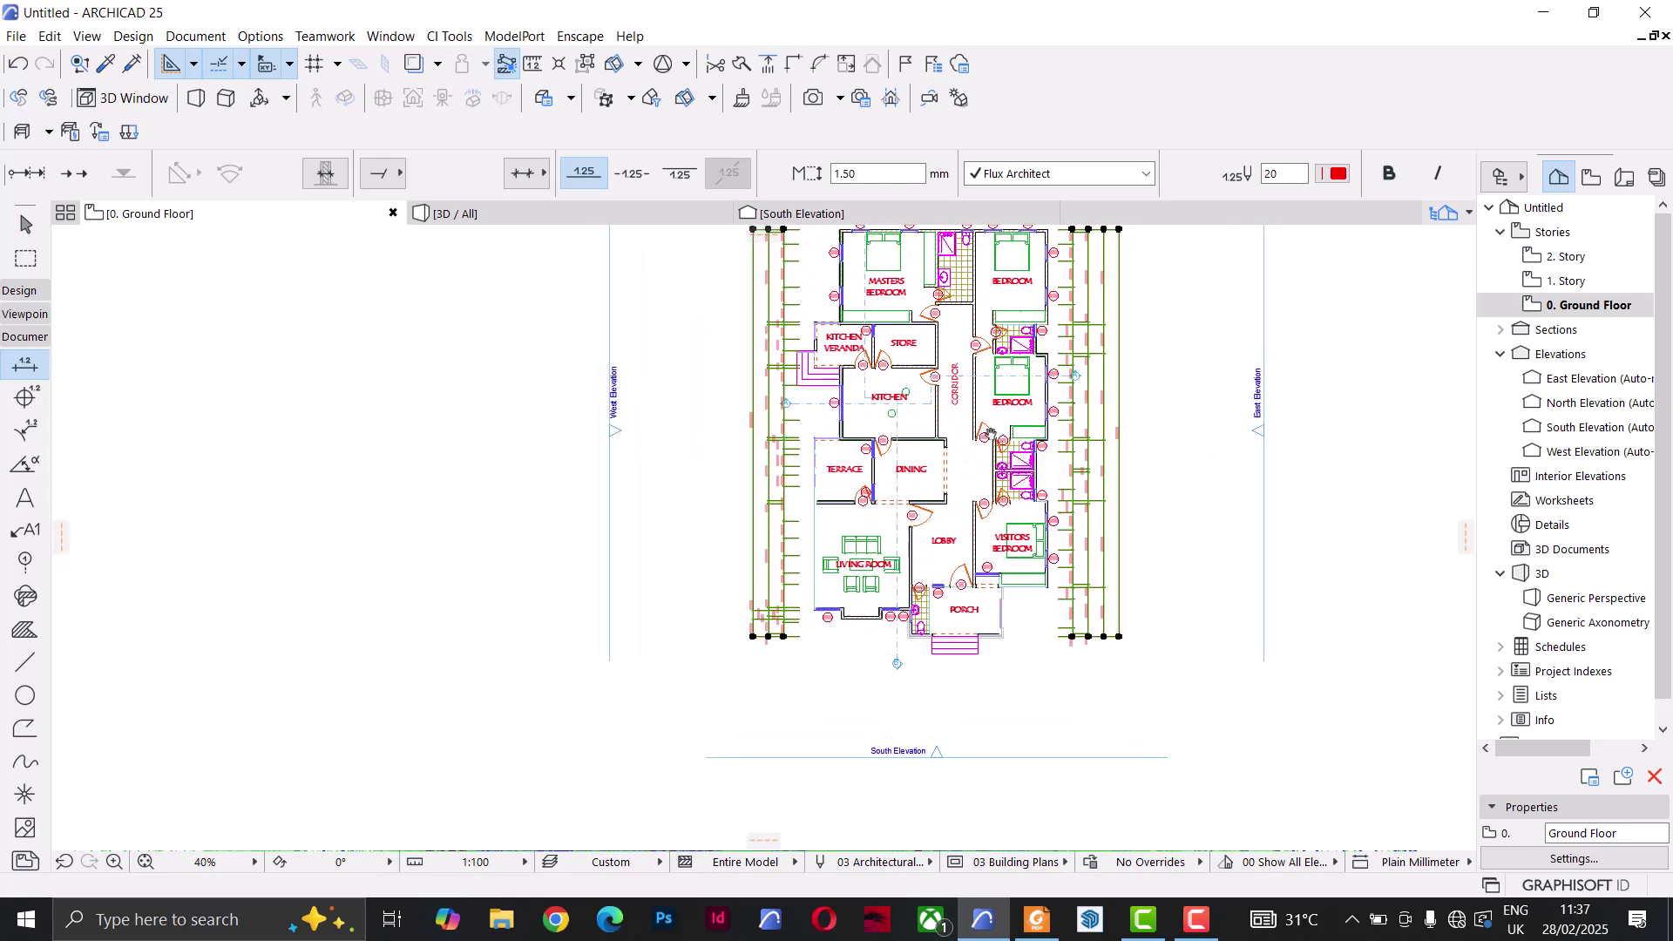
pyautogui.press('Escape')
pyautogui.scroll(-1, 871, 484)
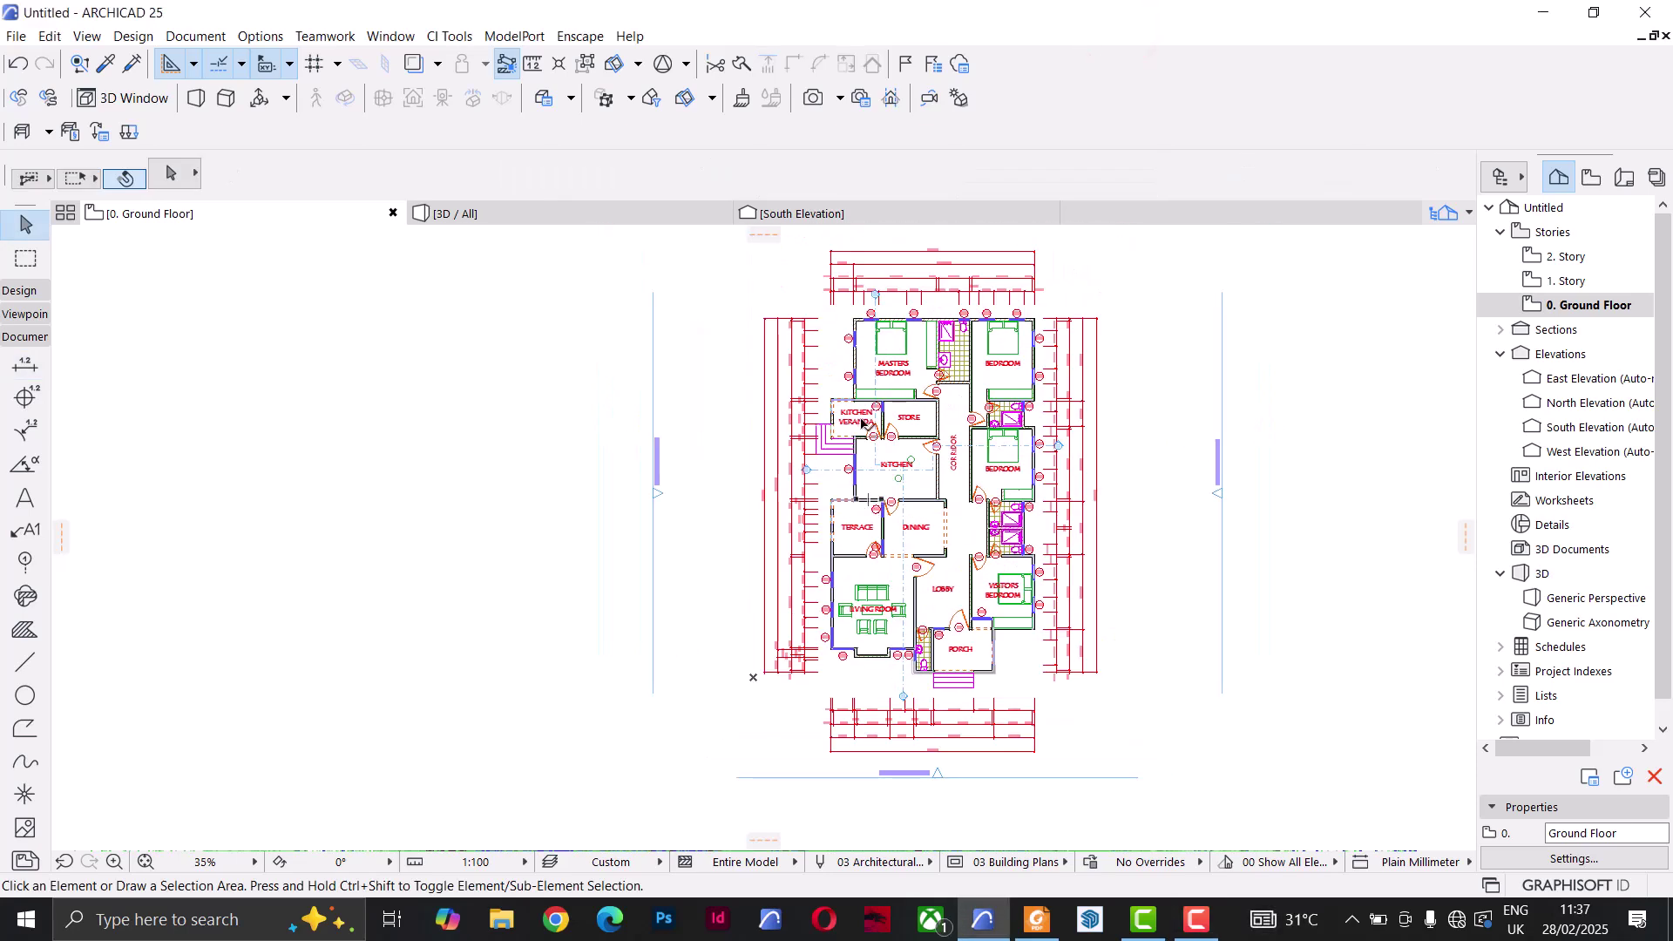
# Step: Pick up the existing red dimension's settings for the new interior dimension
pyautogui.scroll(5, 861, 424)
pyautogui.scroll(3, 857, 413)
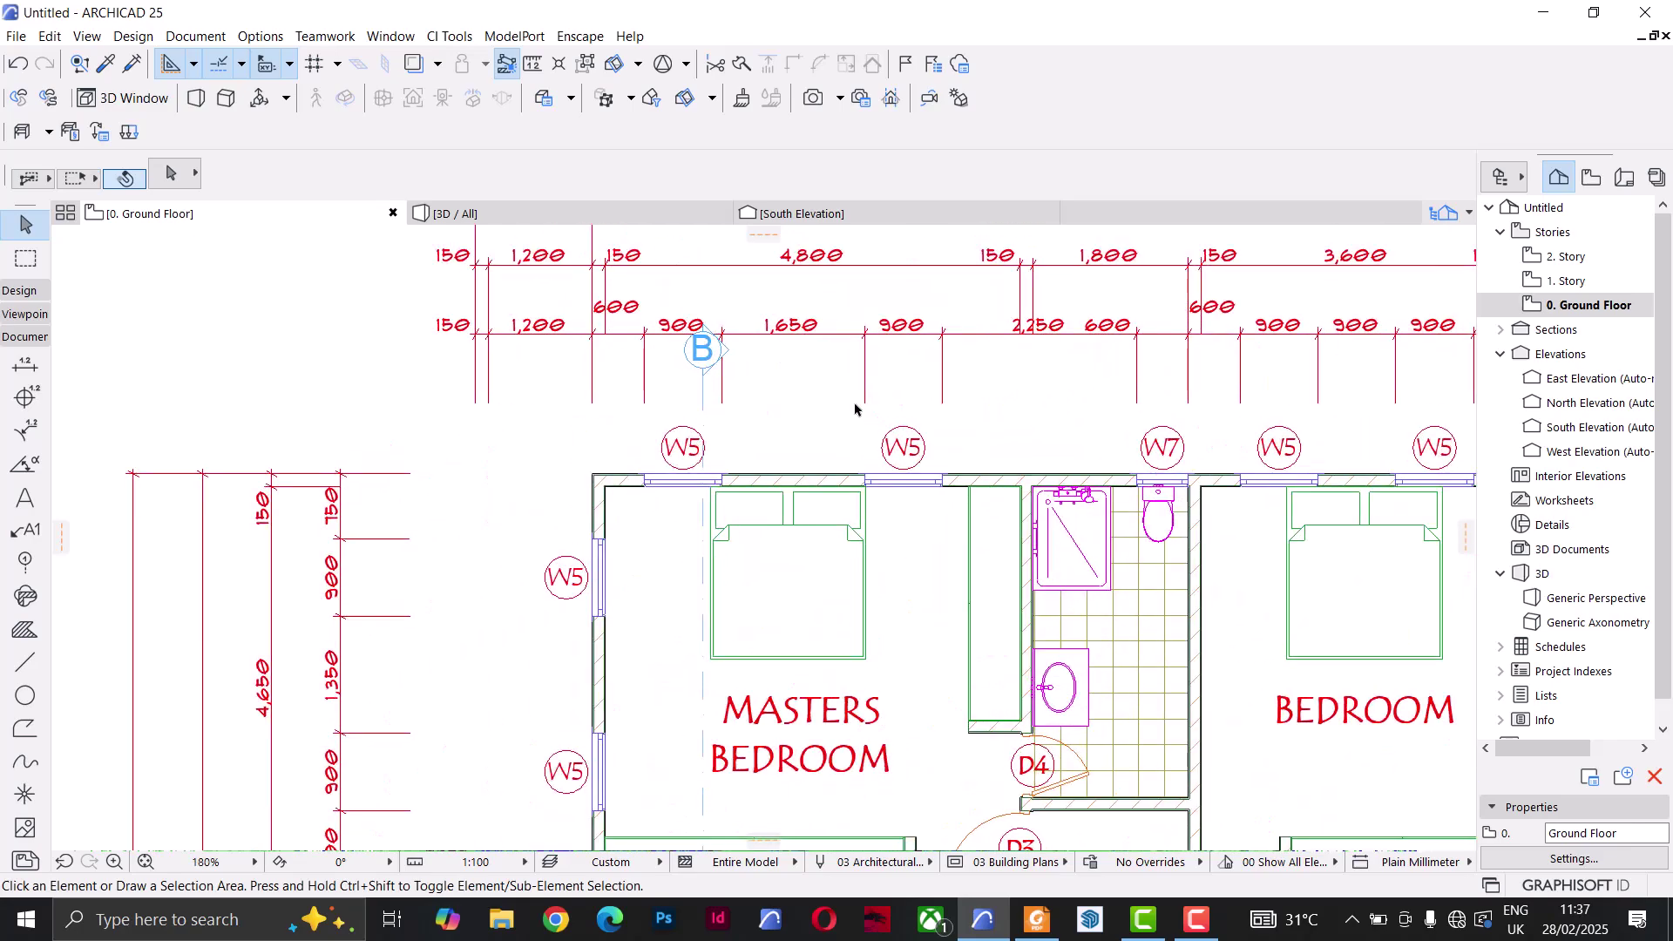
pyautogui.scroll(-8, 1008, 675)
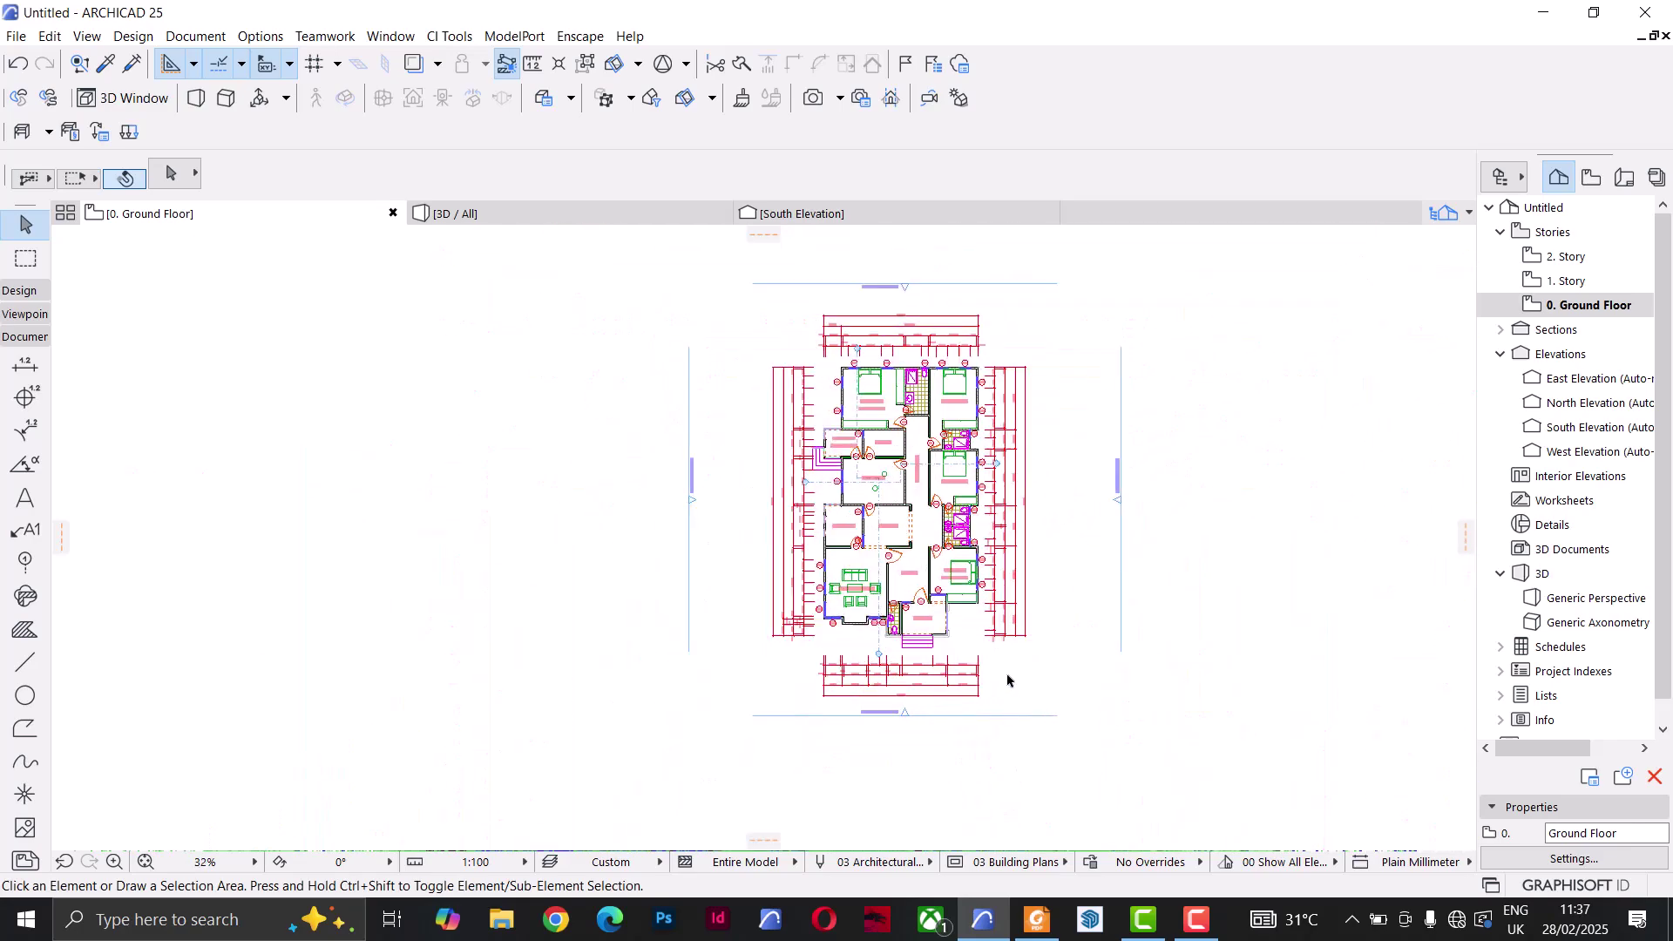
pyautogui.scroll(7, 708, 603)
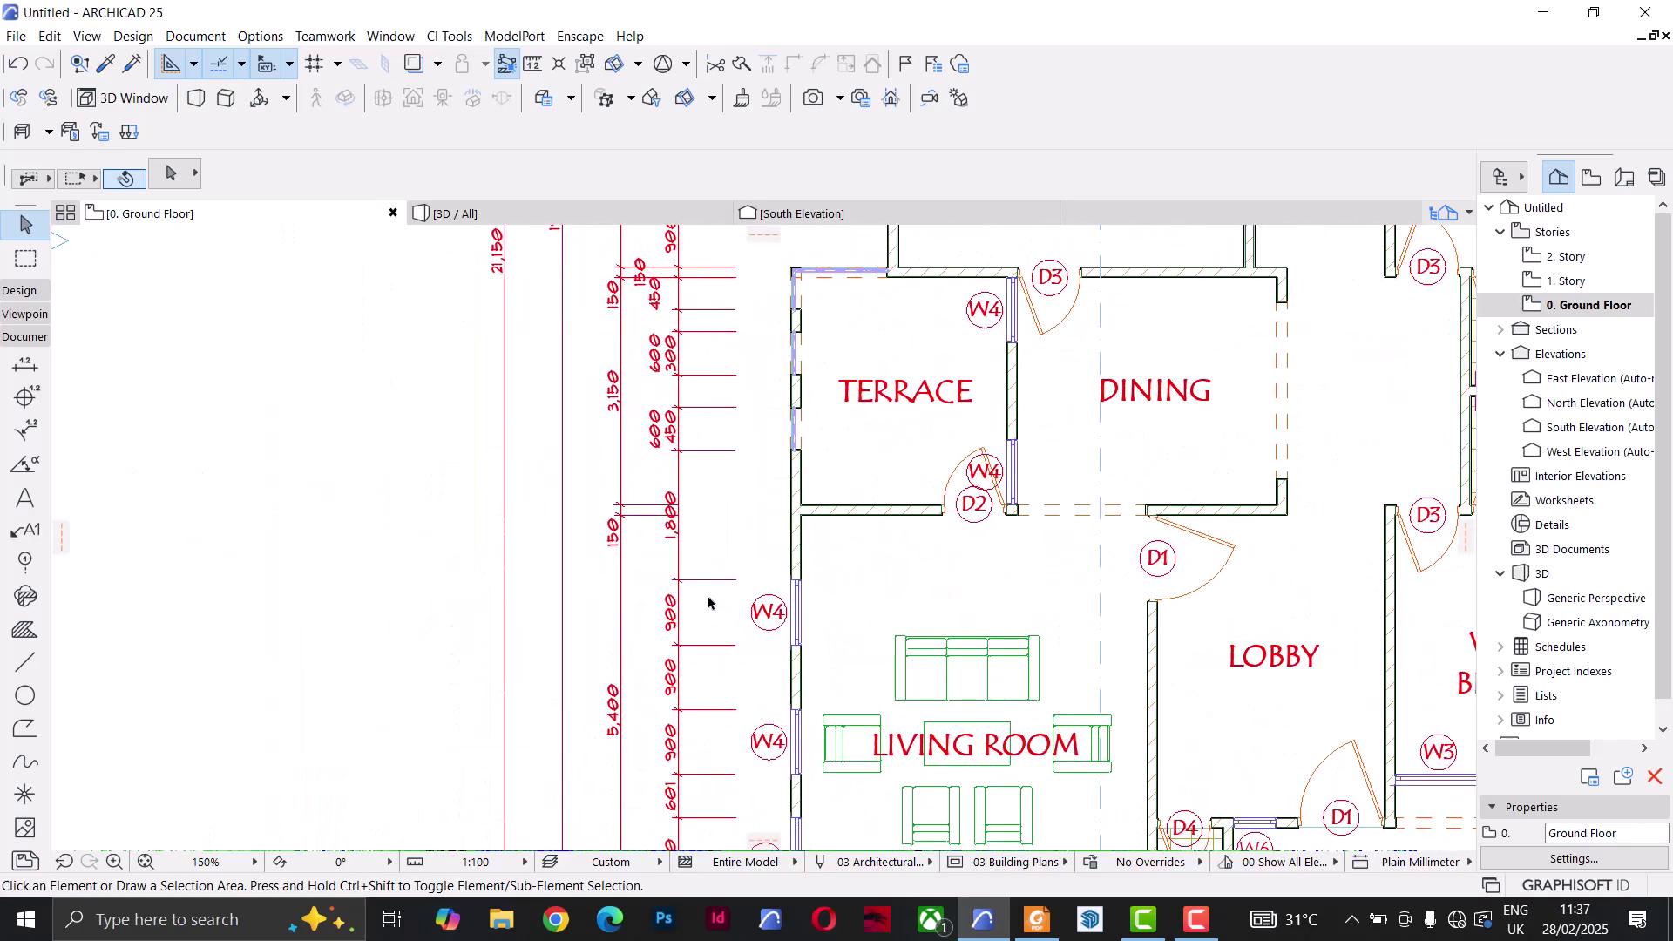
pyautogui.keyDown('alt'); pyautogui.click(677, 556); pyautogui.keyUp('alt')
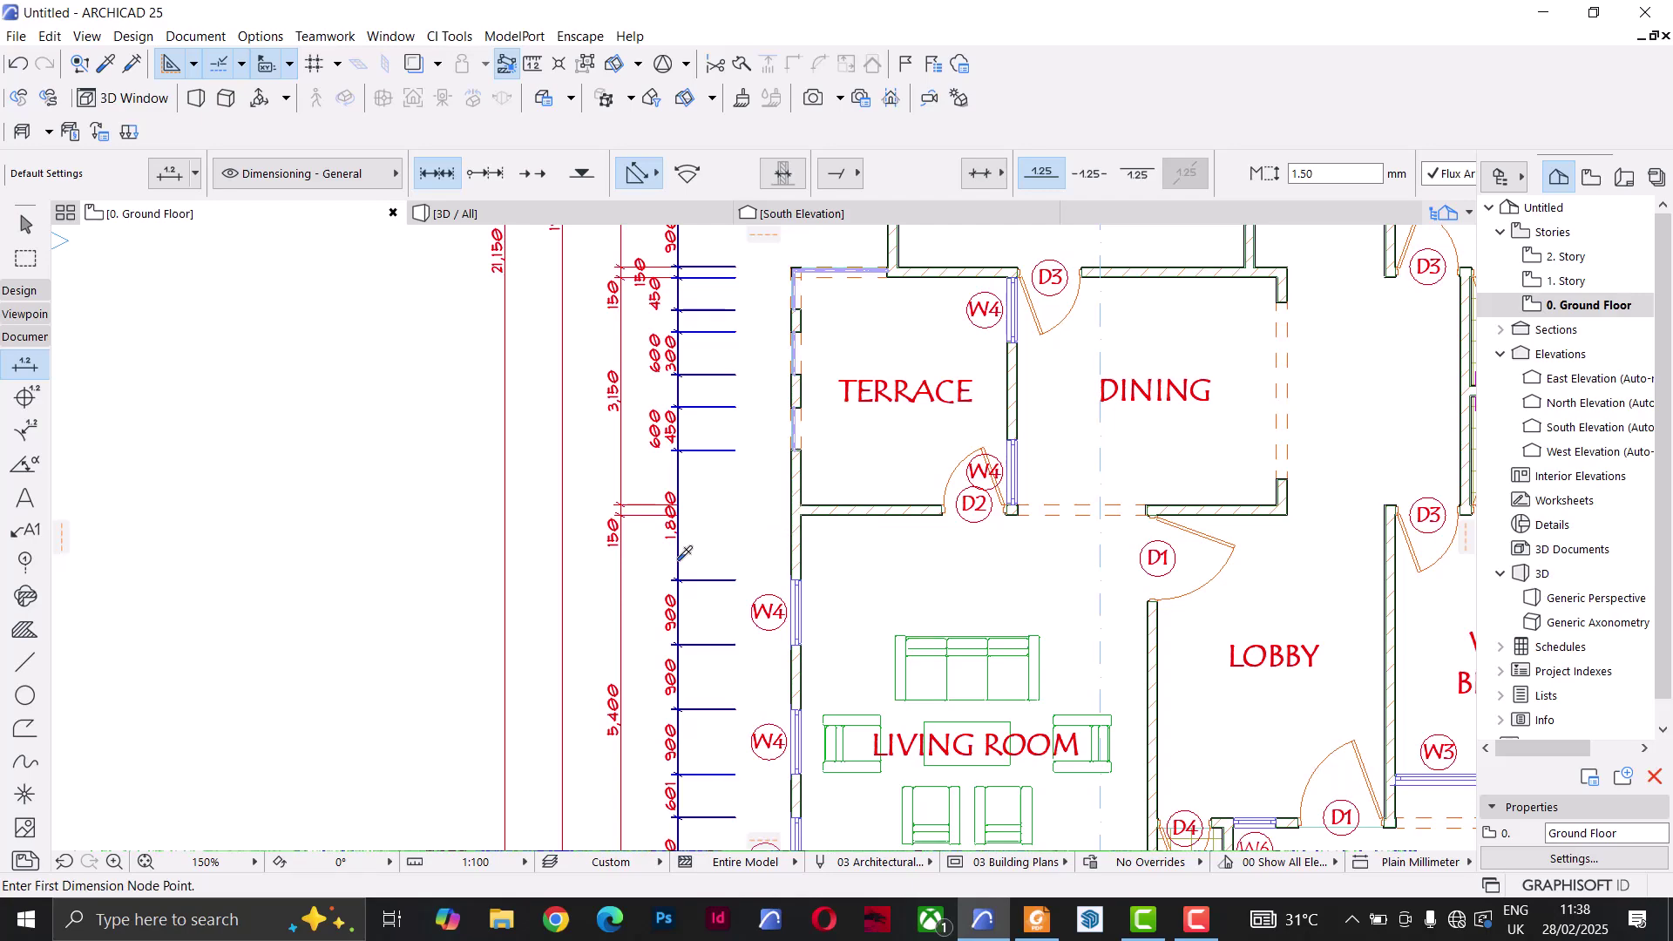
pyautogui.scroll(-1, 854, 512)
pyautogui.scroll(-5, 854, 512)
pyautogui.scroll(8, 941, 459)
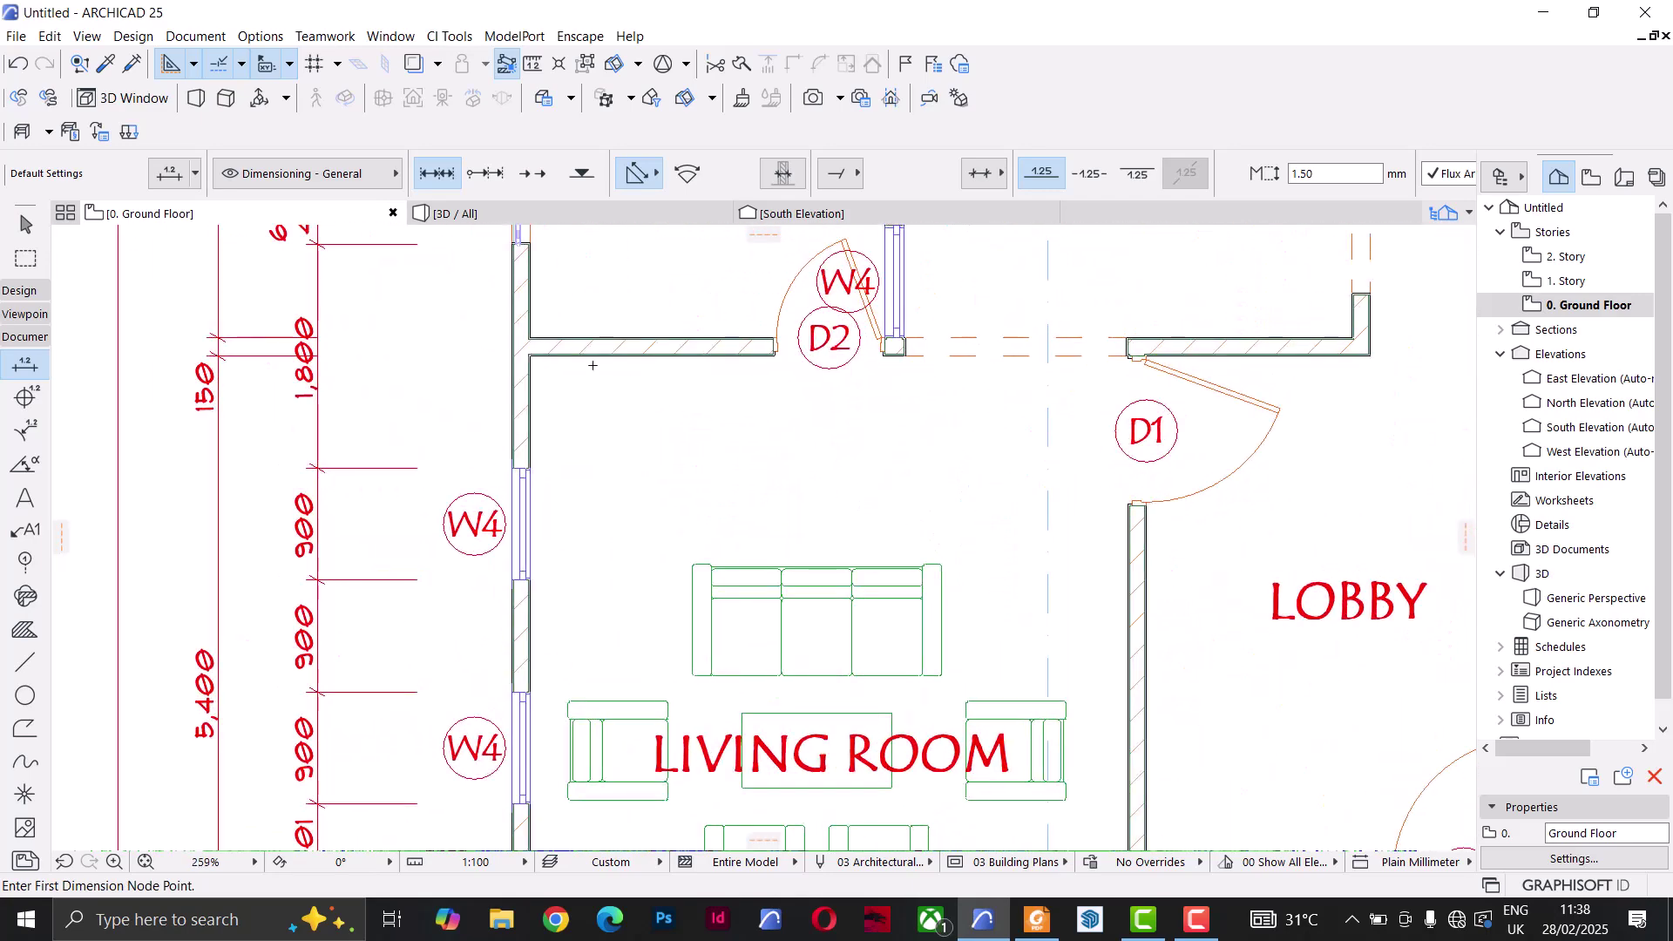
# Step: Dimension the Living Room's top wall: 1,950, 900, 150, 1,800, placed just below
pyautogui.click(530, 356)
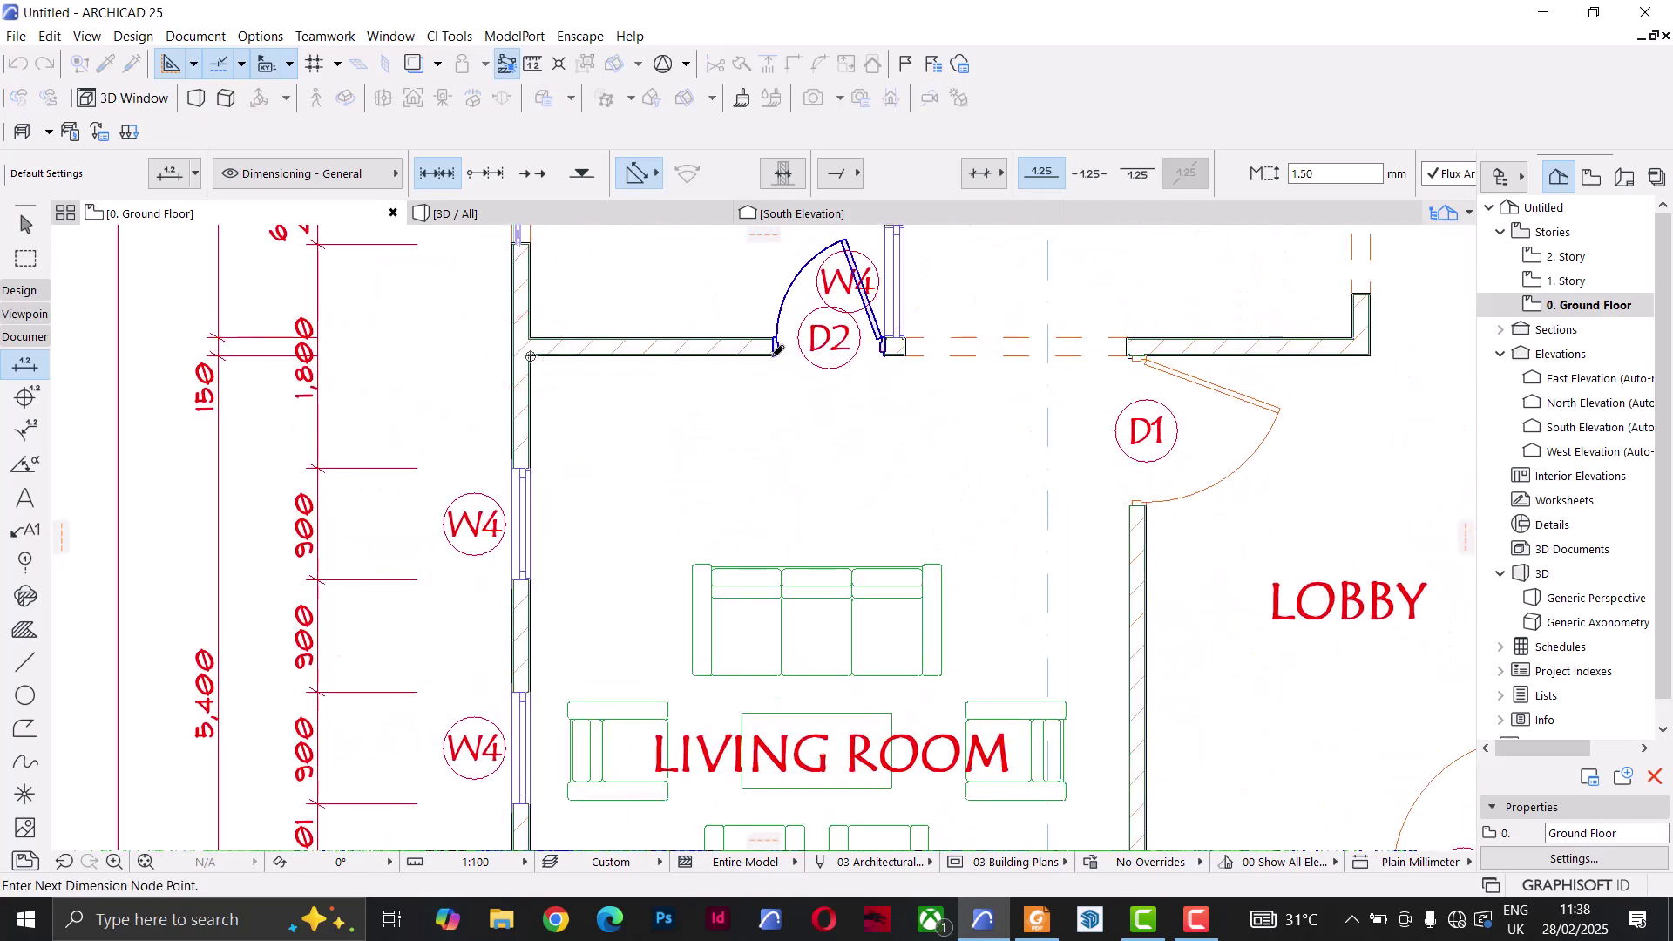
pyautogui.click(772, 356)
pyautogui.click(885, 357)
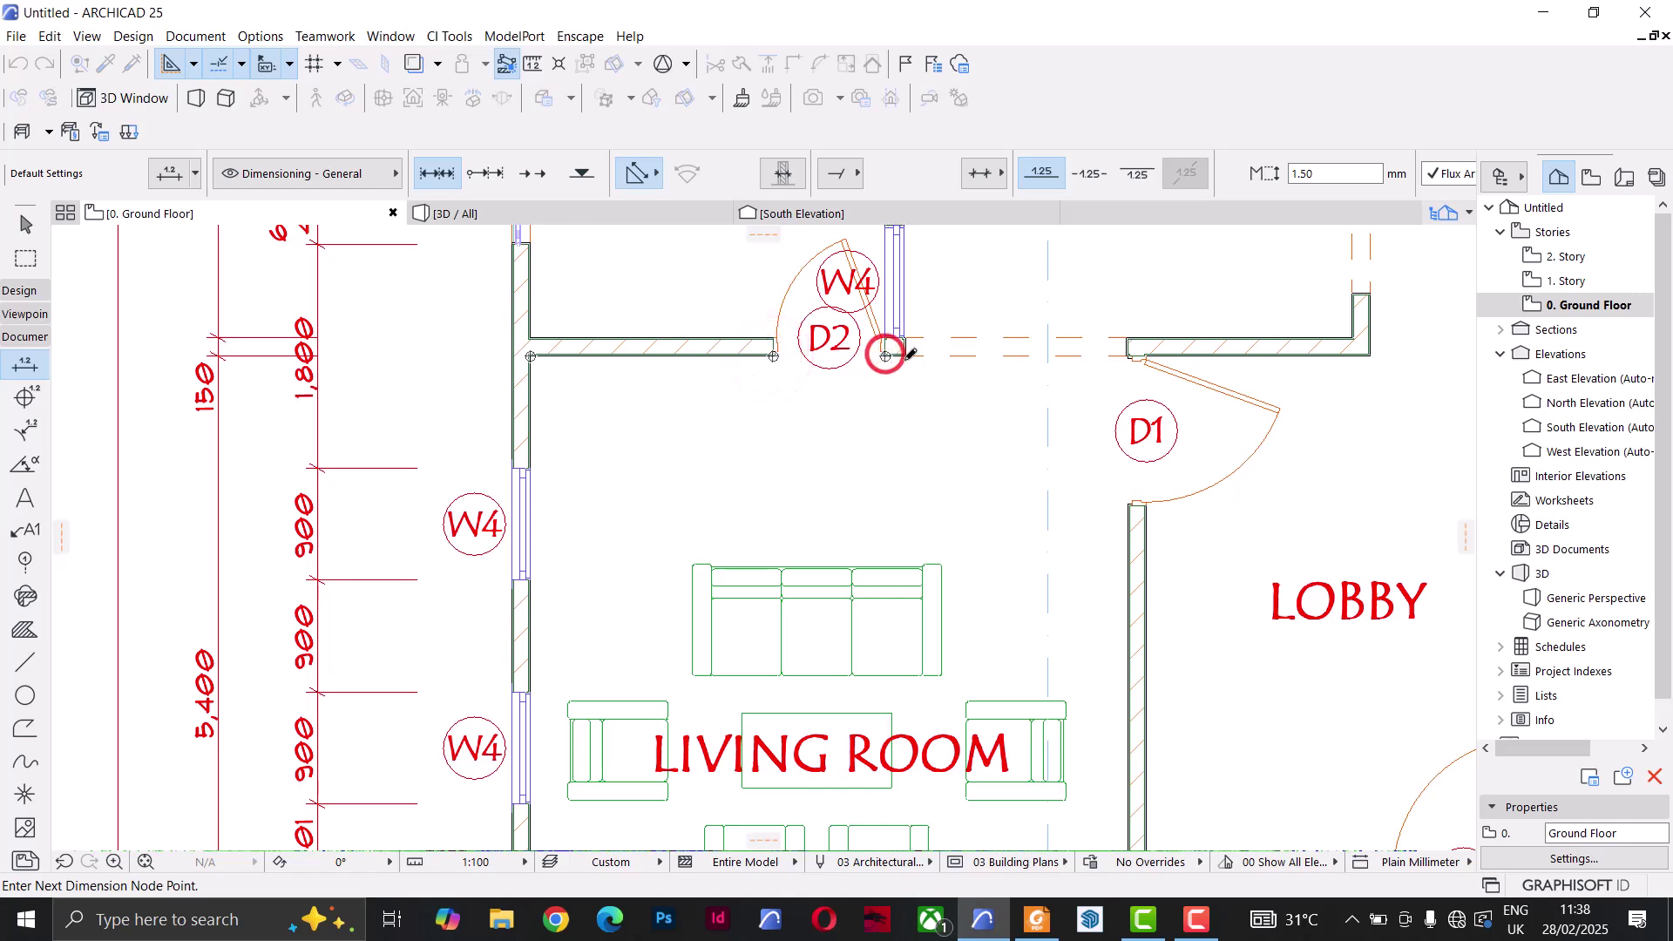
pyautogui.click(904, 357)
pyautogui.click(1128, 356)
pyautogui.doubleClick(904, 438)
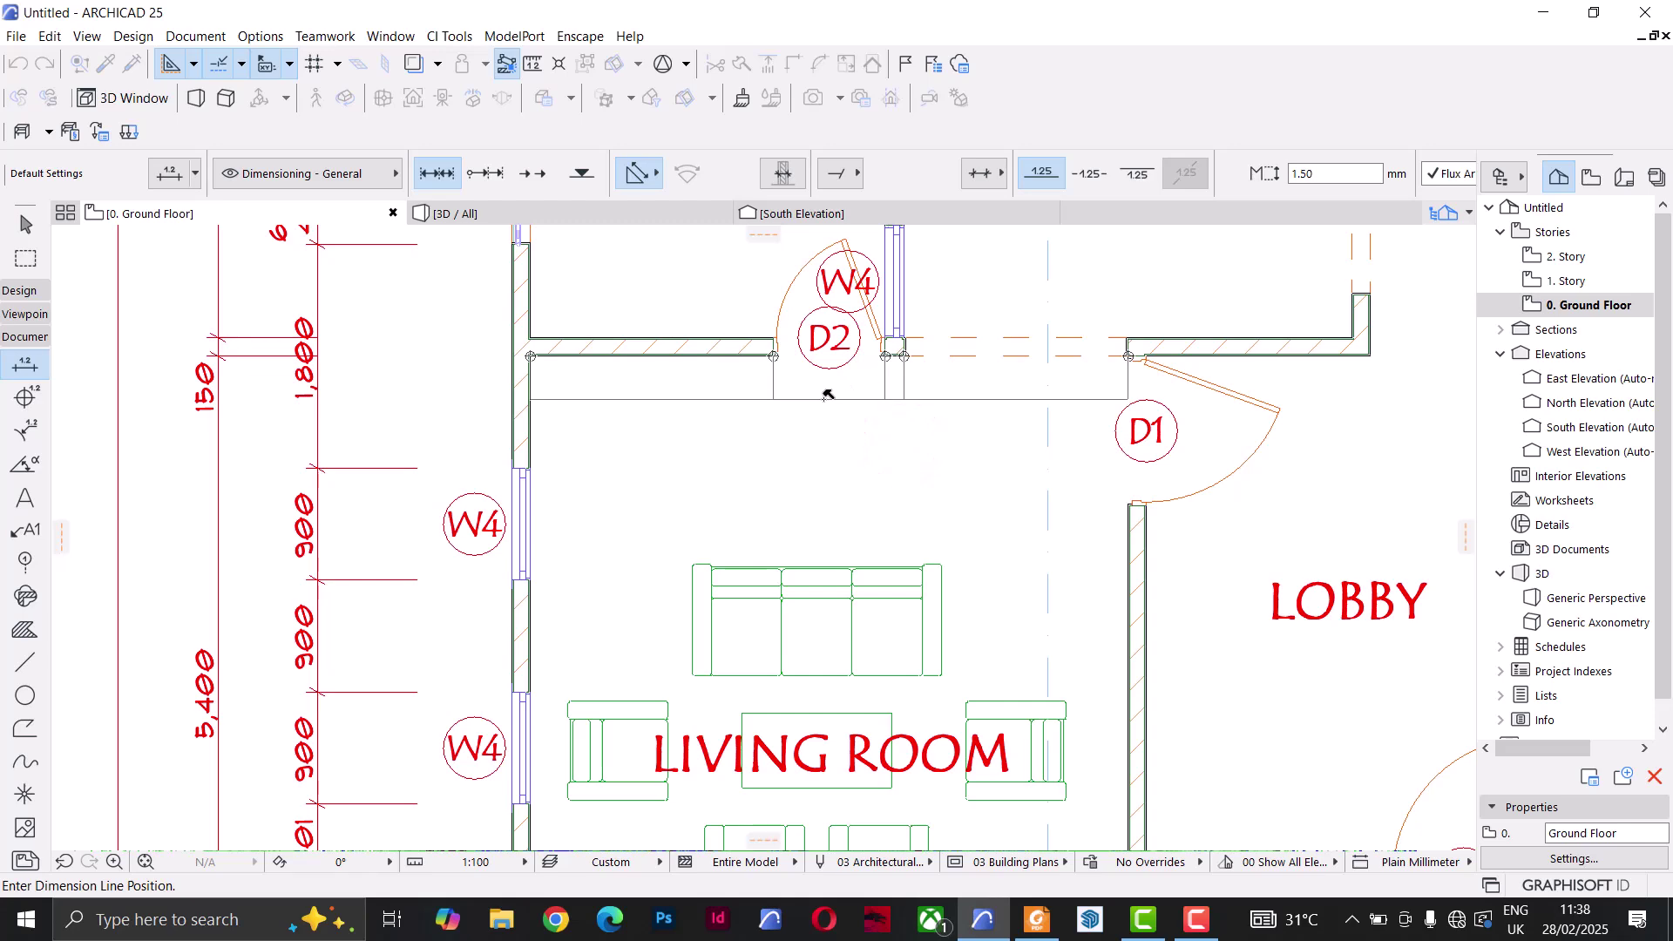
pyautogui.click(810, 394)
pyautogui.scroll(3, 911, 456)
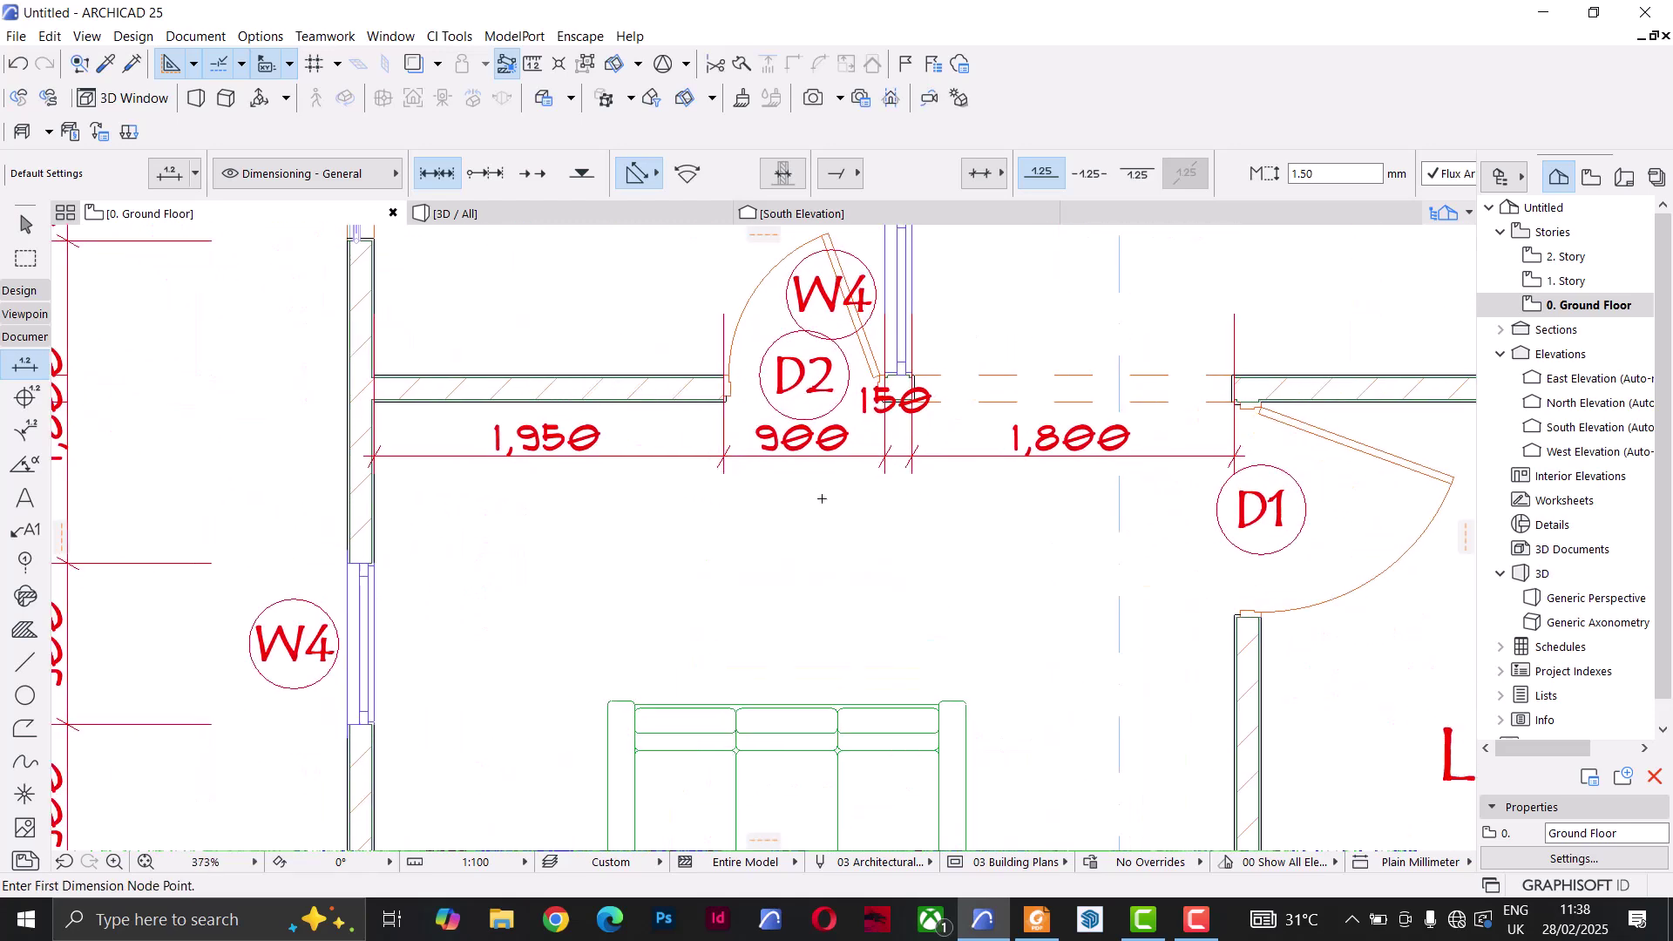
pyautogui.press('Escape')
# Step: Switch the new 1,950/900/150/1,800 chain's witness lines to Sized Height
pyautogui.click(788, 456)
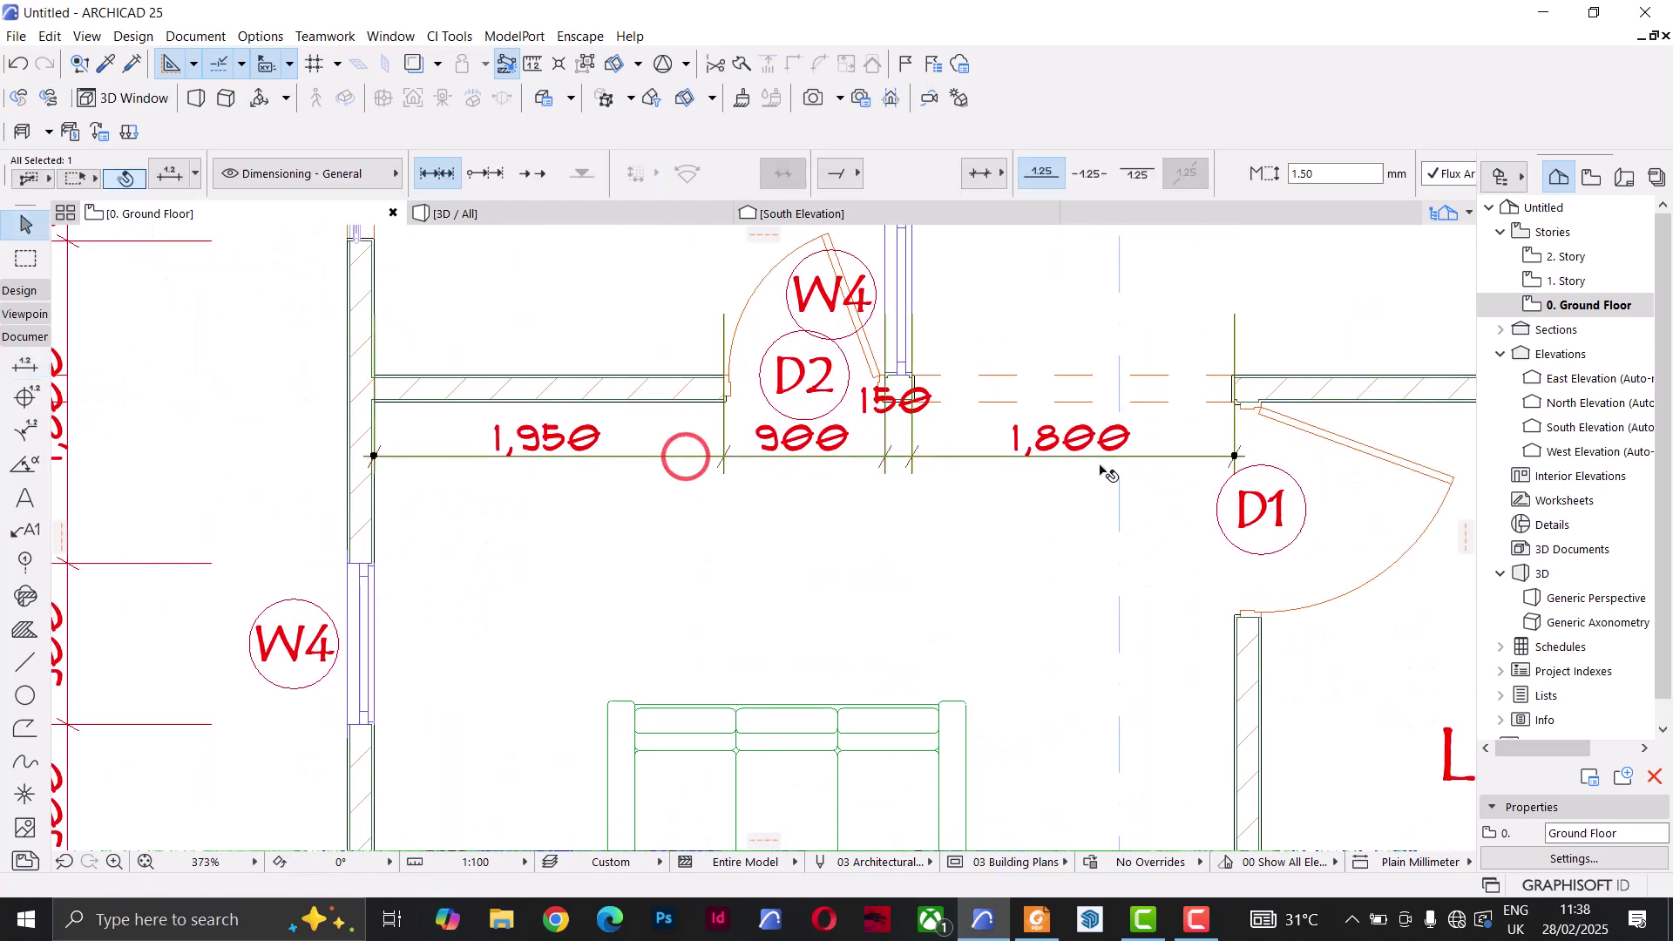
pyautogui.scroll(-3, 1106, 470)
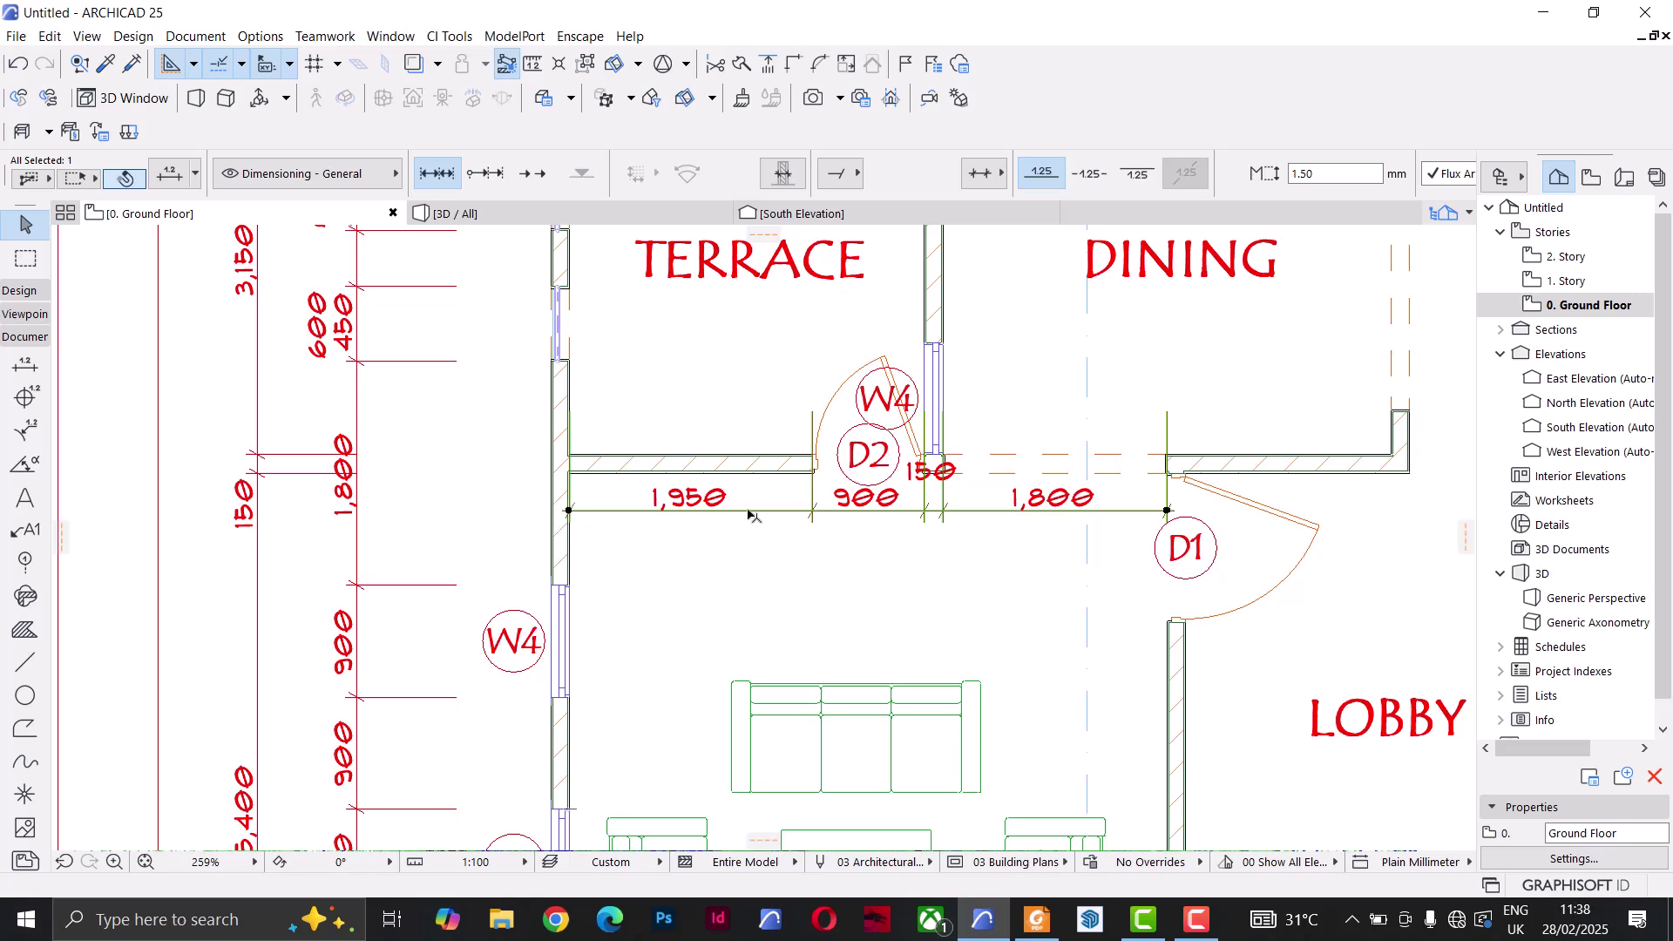
pyautogui.hotkey('ctrl', 't')
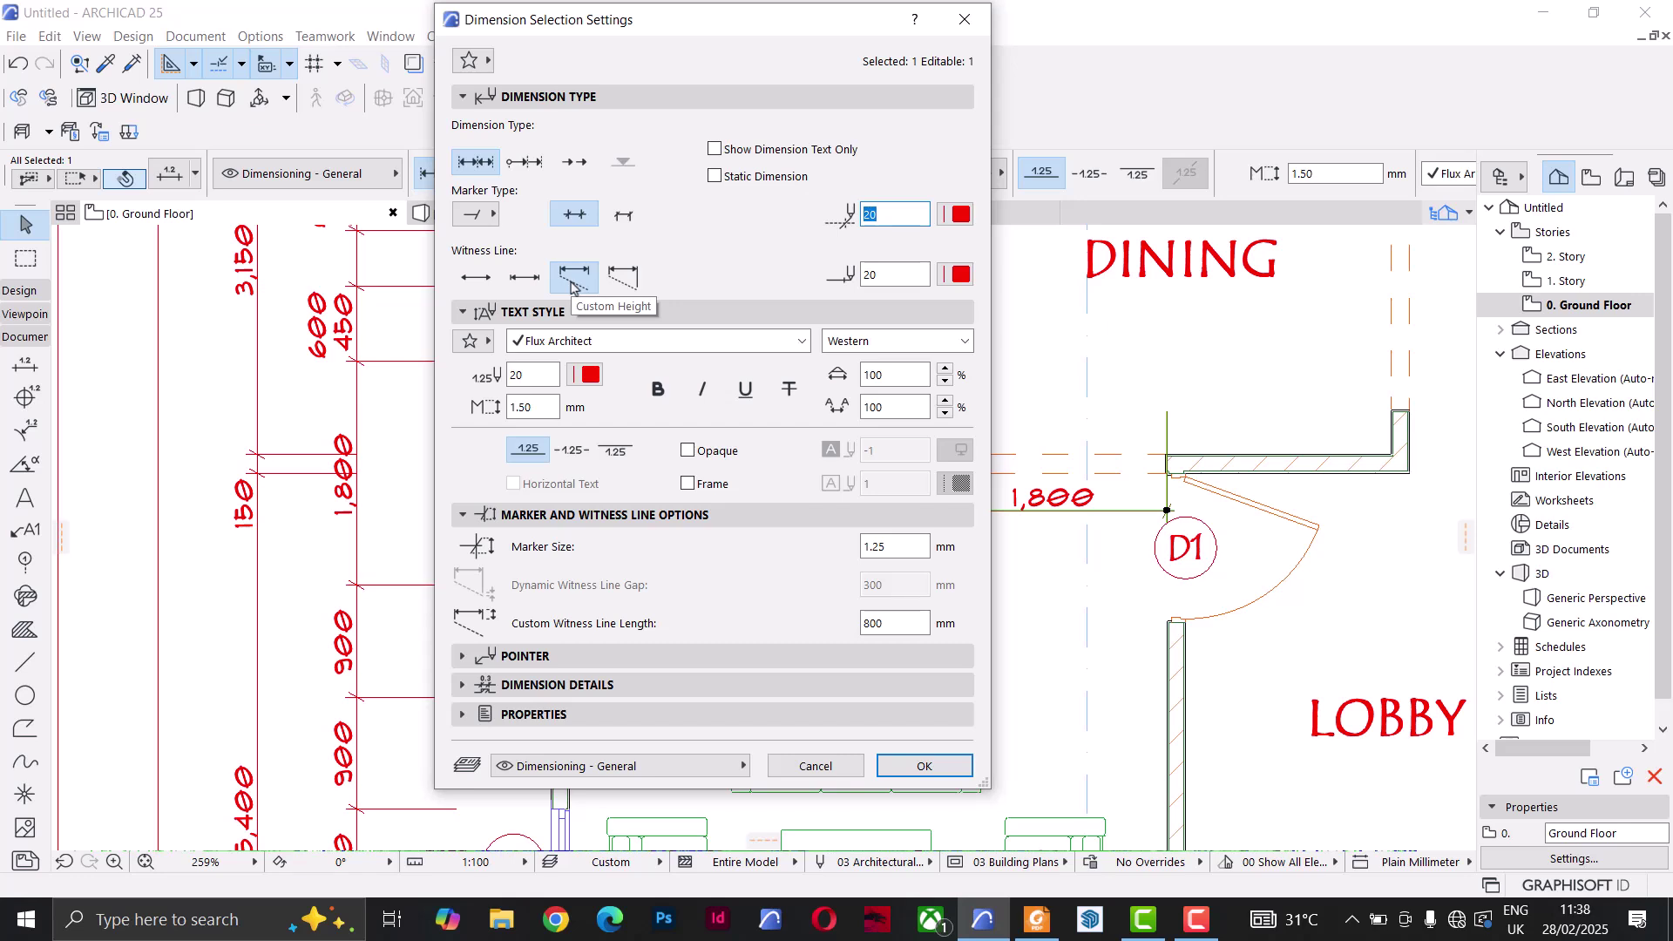
pyautogui.click(525, 284)
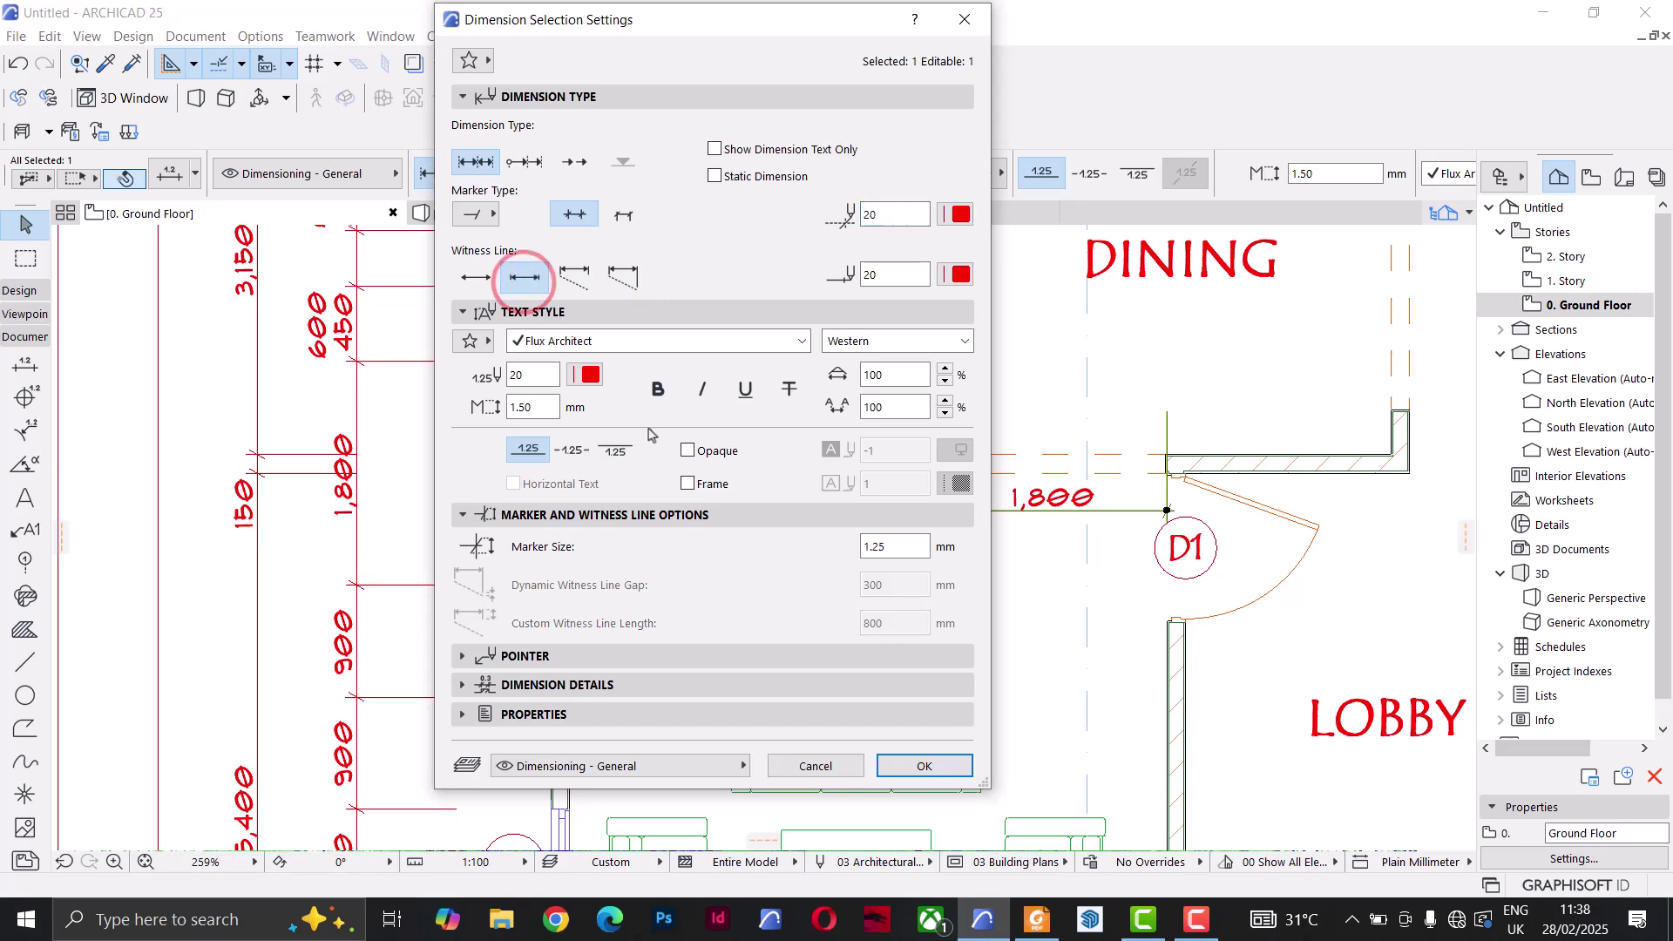
pyautogui.click(929, 765)
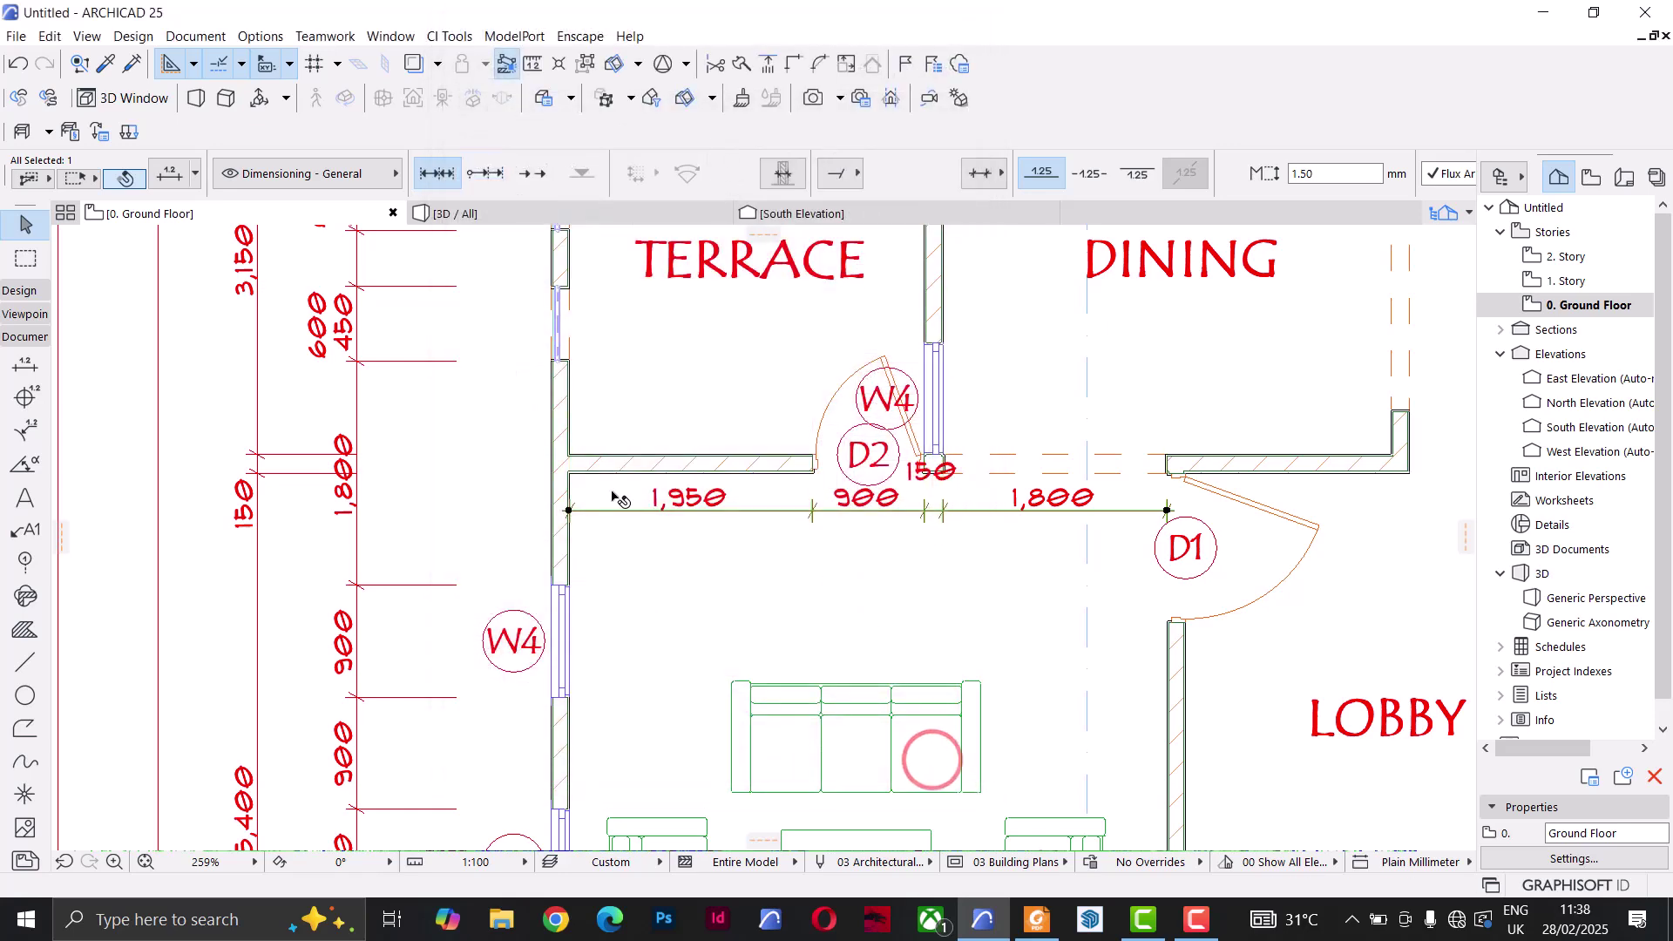
pyautogui.scroll(1, 773, 520)
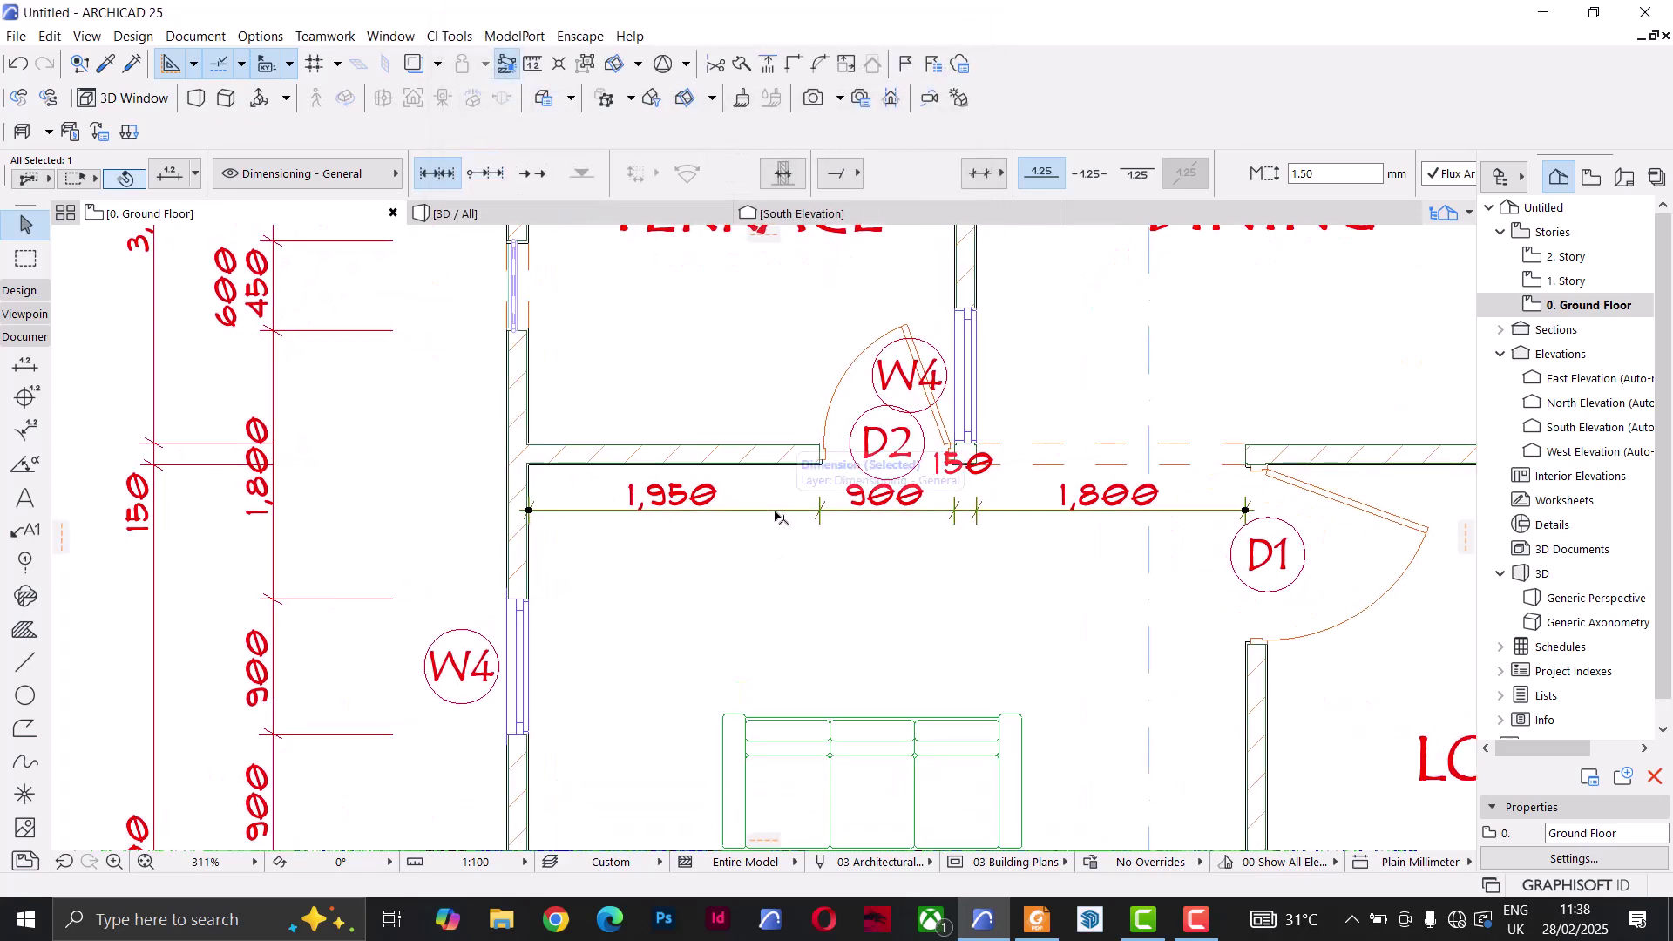
# Step: Dimension the Dining room's right wall and opening vertically: 339, 2,468, 343
pyautogui.press('Escape')
pyautogui.keyDown('alt'); pyautogui.click(772, 510); pyautogui.keyUp('alt')
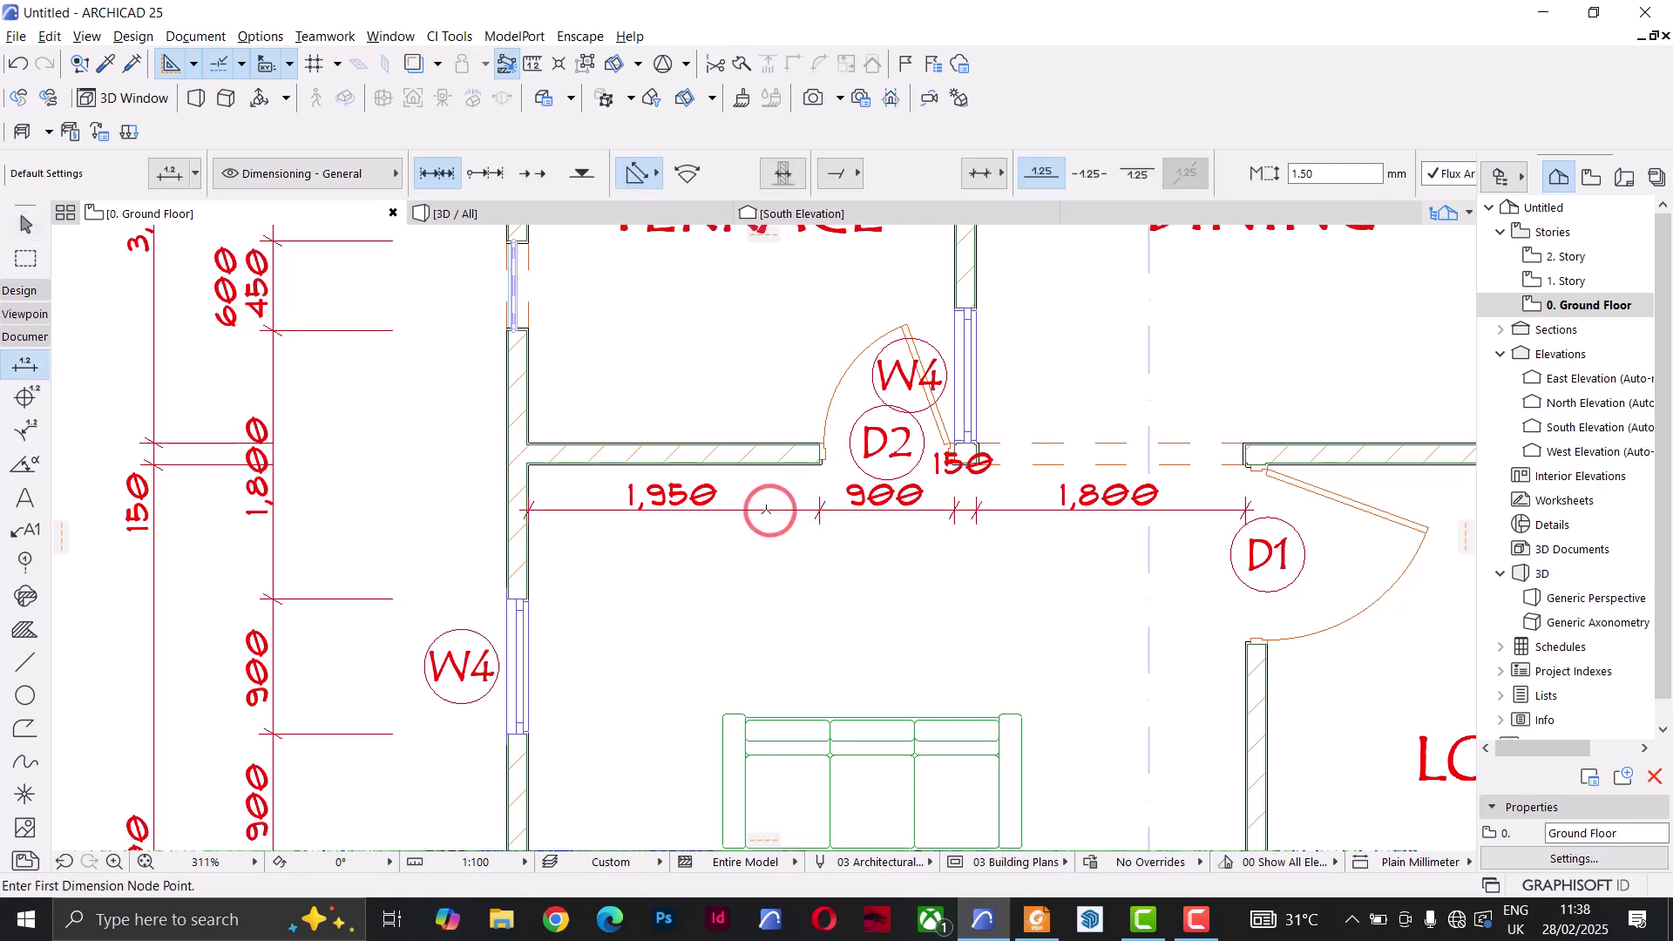
pyautogui.scroll(-3, 773, 510)
pyautogui.scroll(3, 1055, 651)
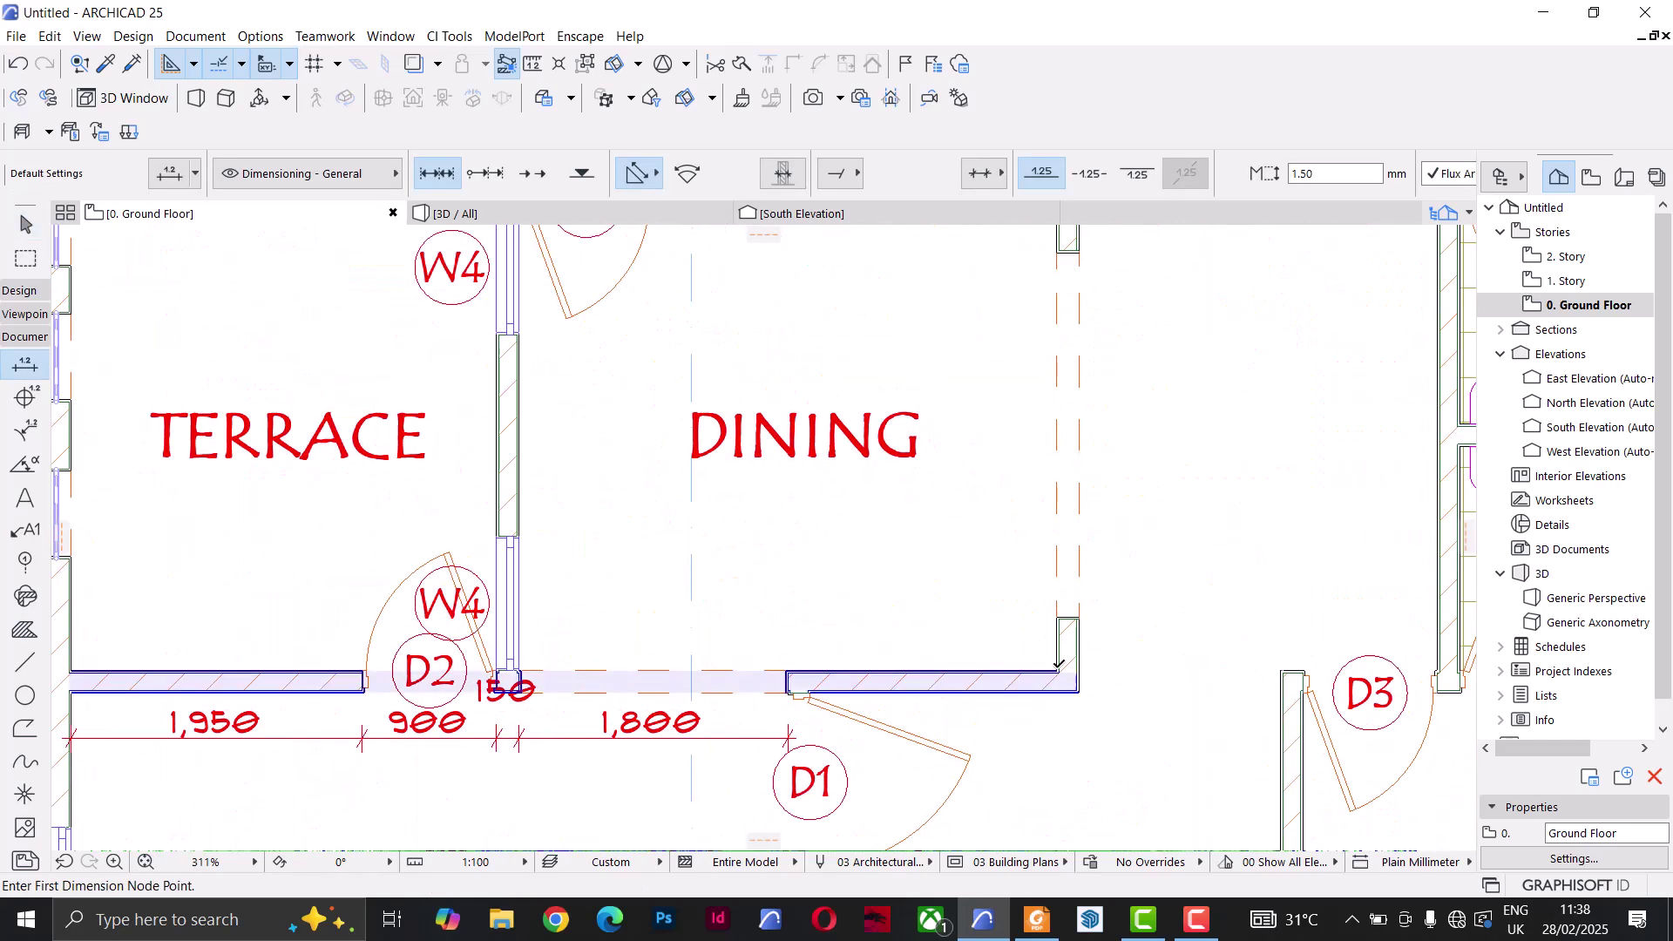
pyautogui.click(1056, 671)
pyautogui.click(1057, 621)
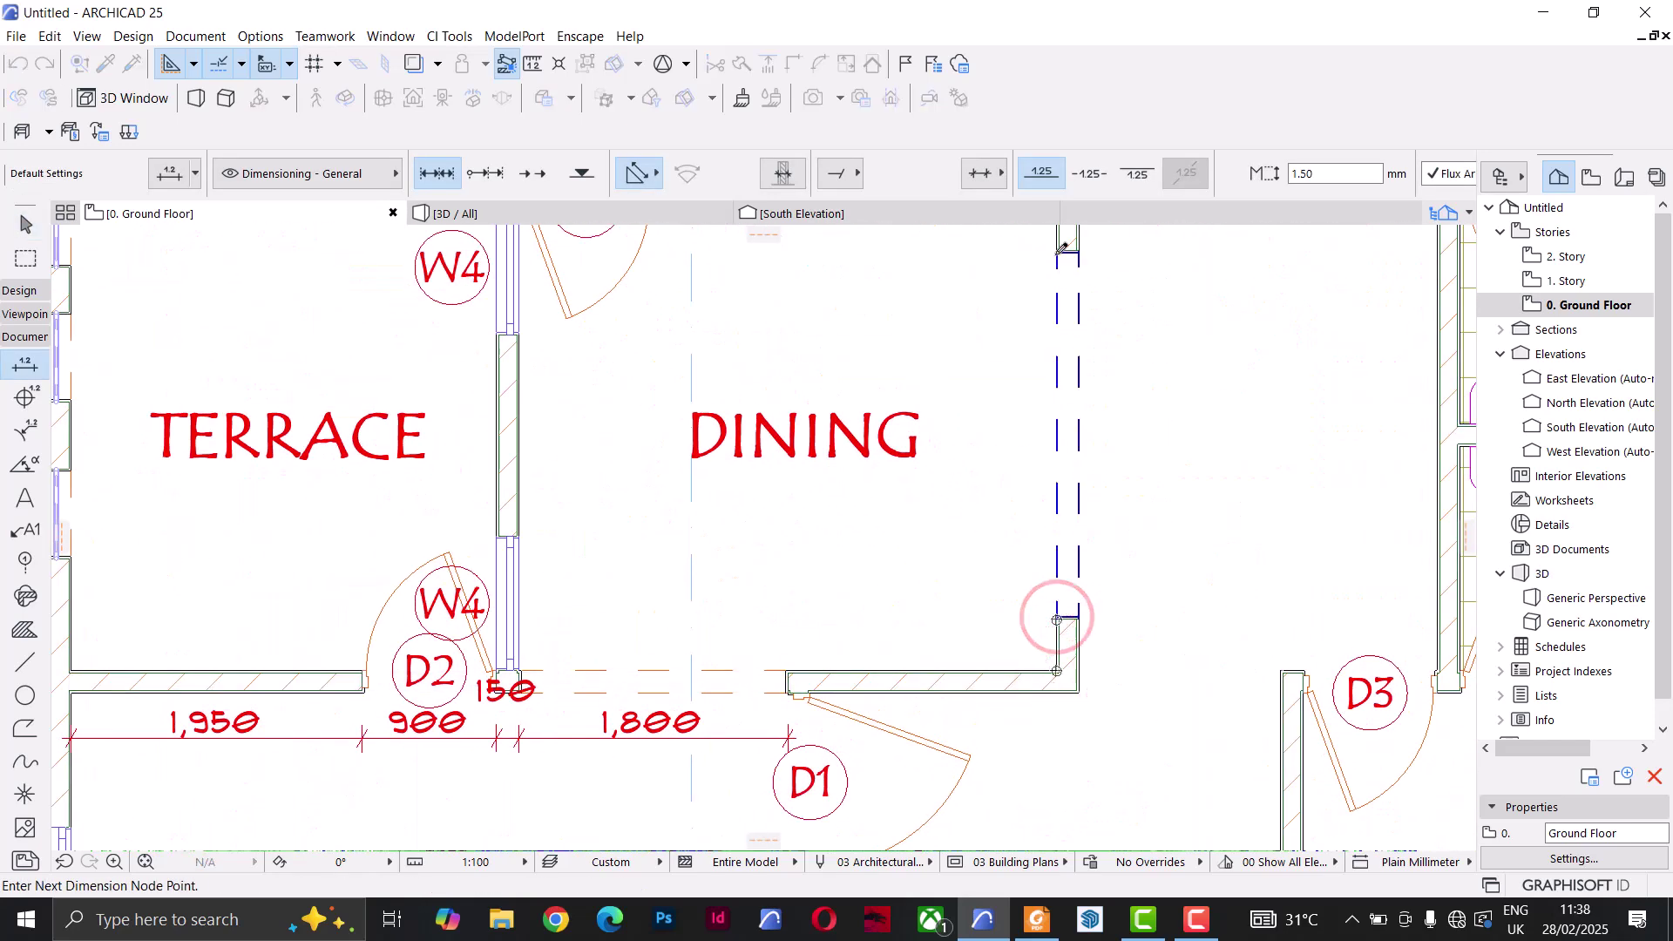
pyautogui.click(1057, 252)
pyautogui.moveTo(1076, 486); pyautogui.dragTo(1073, 569, button='middle')
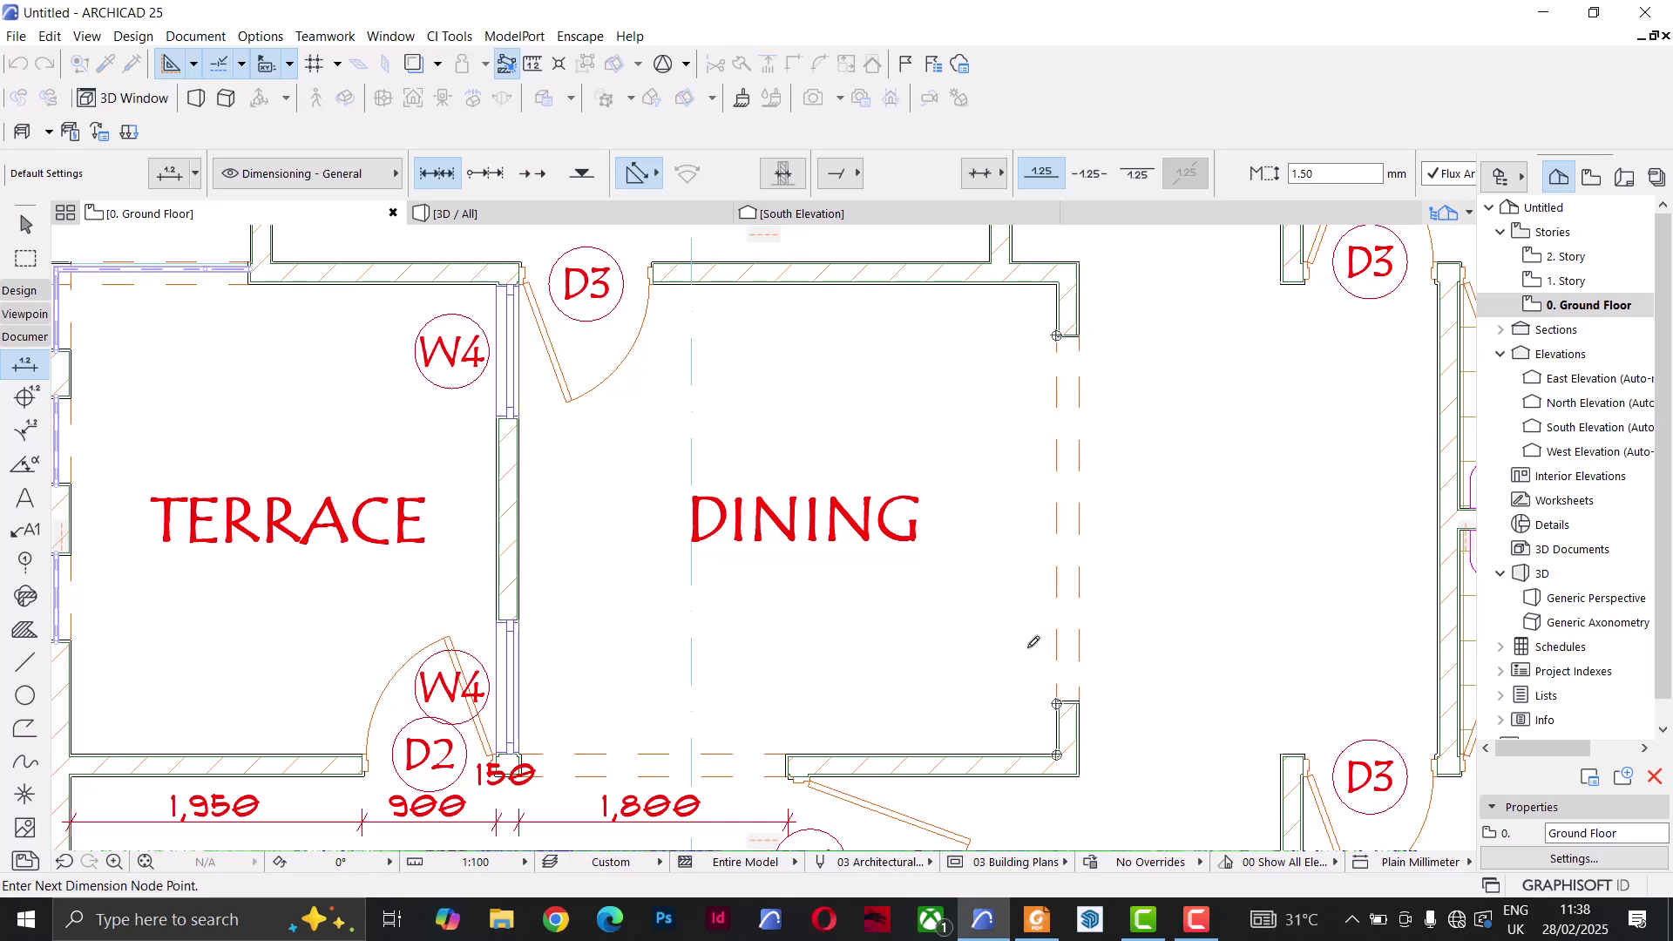
pyautogui.doubleClick(1058, 283)
pyautogui.click(1010, 359)
pyautogui.press('Escape')
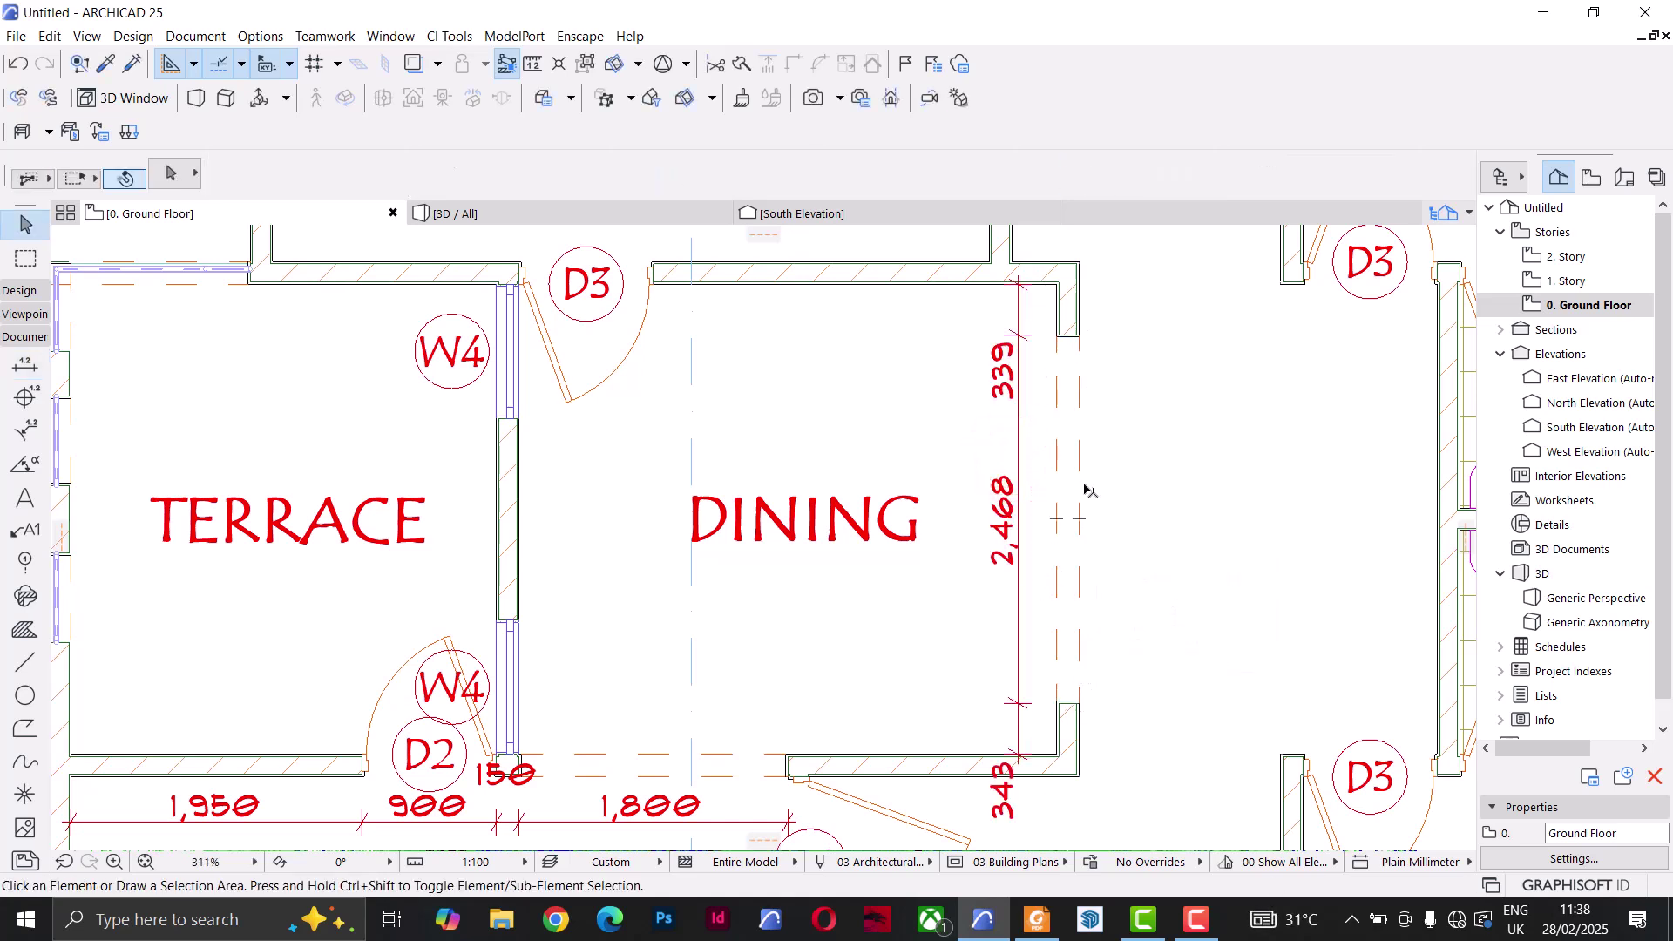
# Step: Set the Dining wall opening's width in the Info Box, trying 3000 then 1200
pyautogui.click(1080, 338)
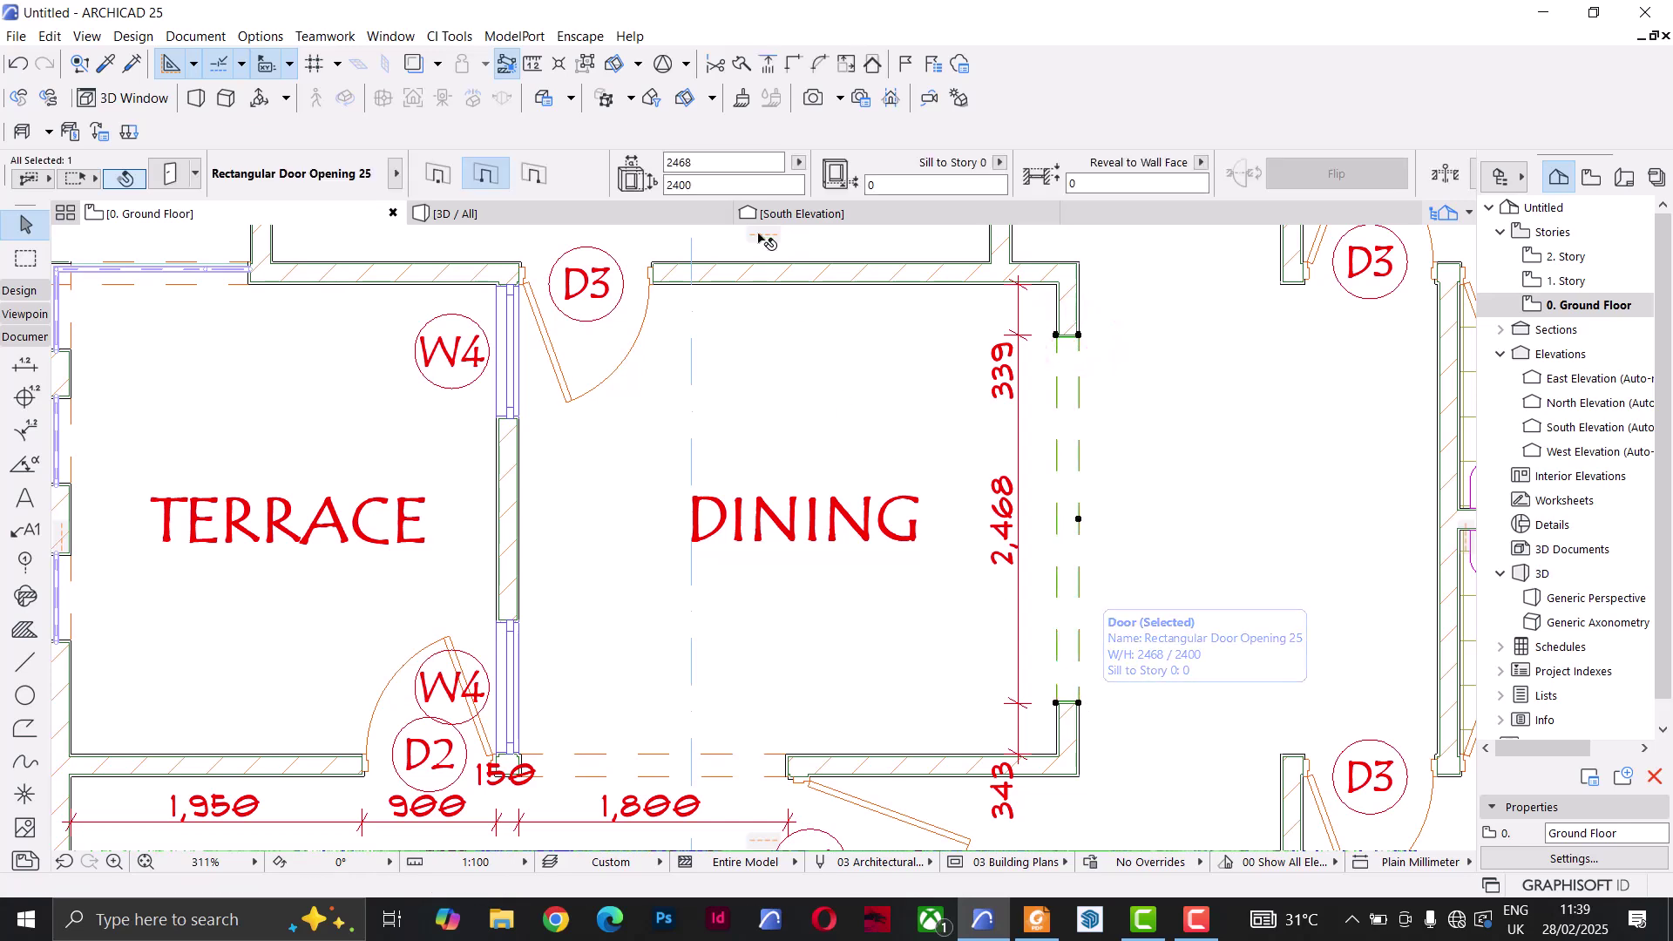
pyautogui.click(720, 160)
pyautogui.write('3')
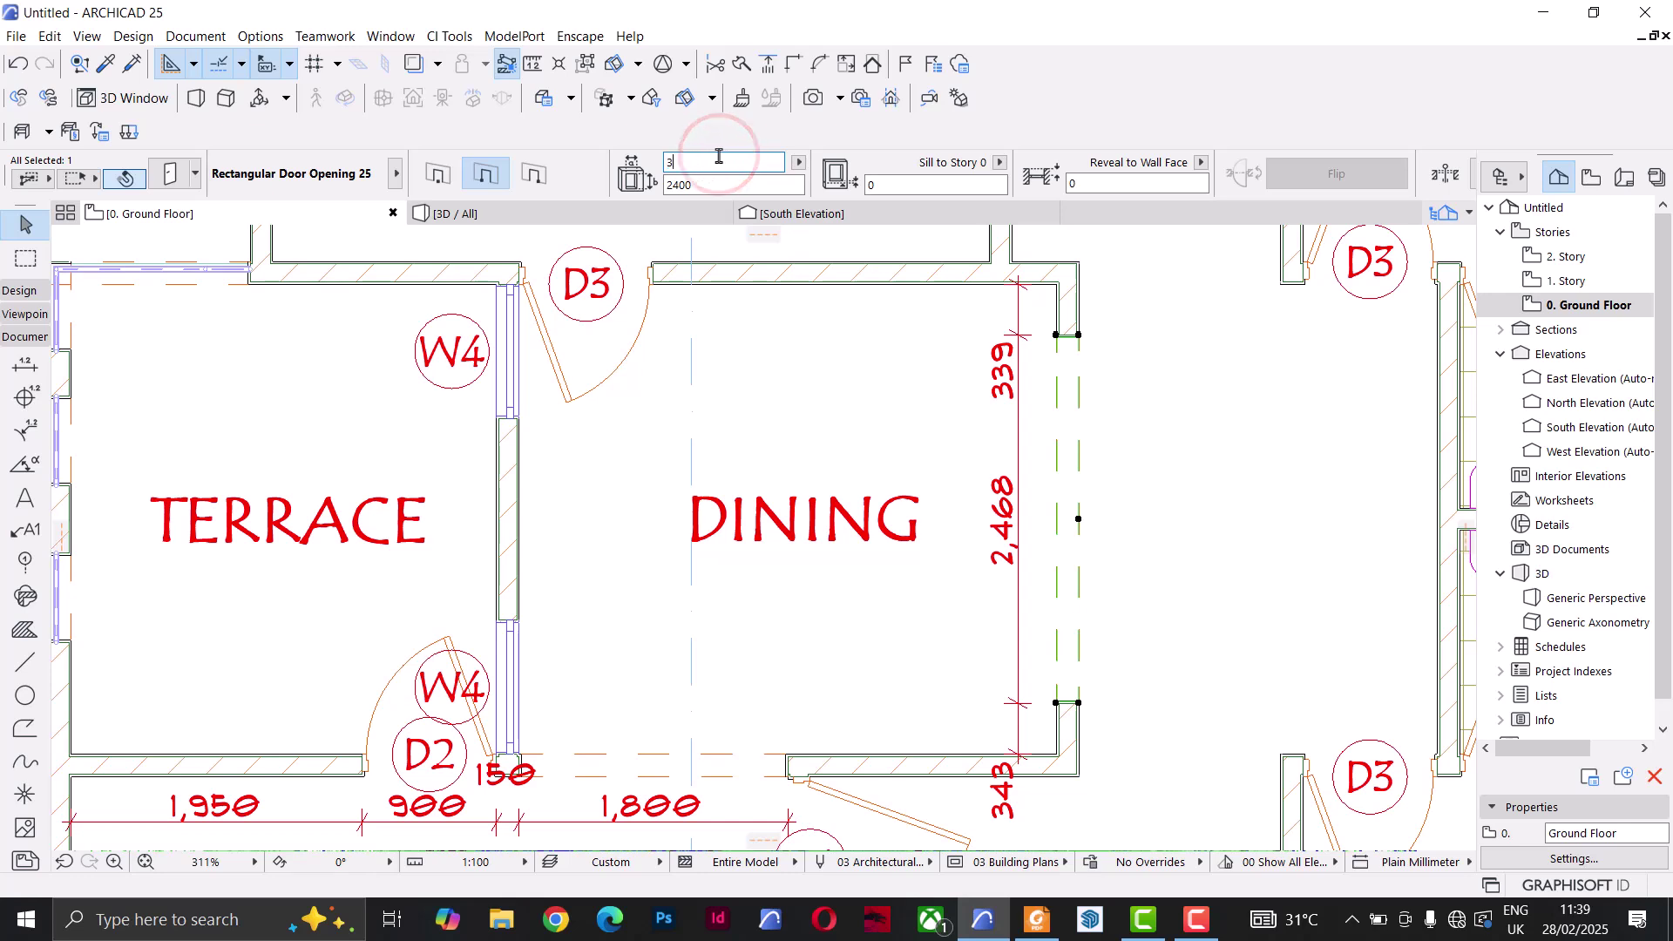
pyautogui.write('000')
pyautogui.press('Return')
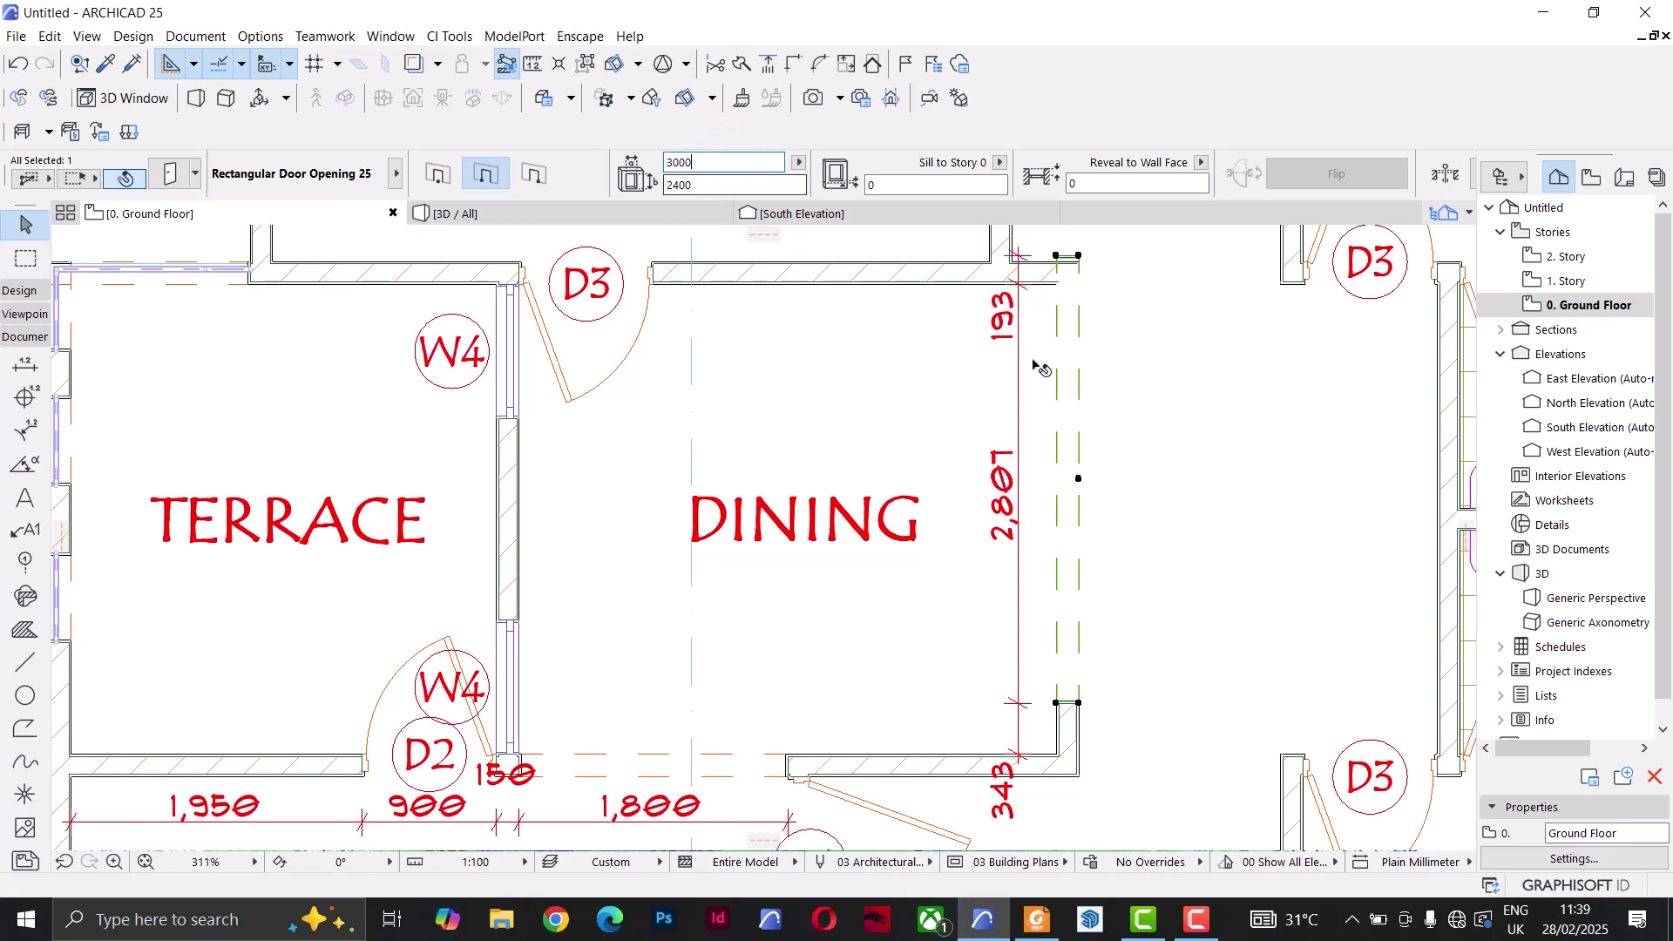
pyautogui.click(724, 164)
pyautogui.write('1200')
pyautogui.press('Return')
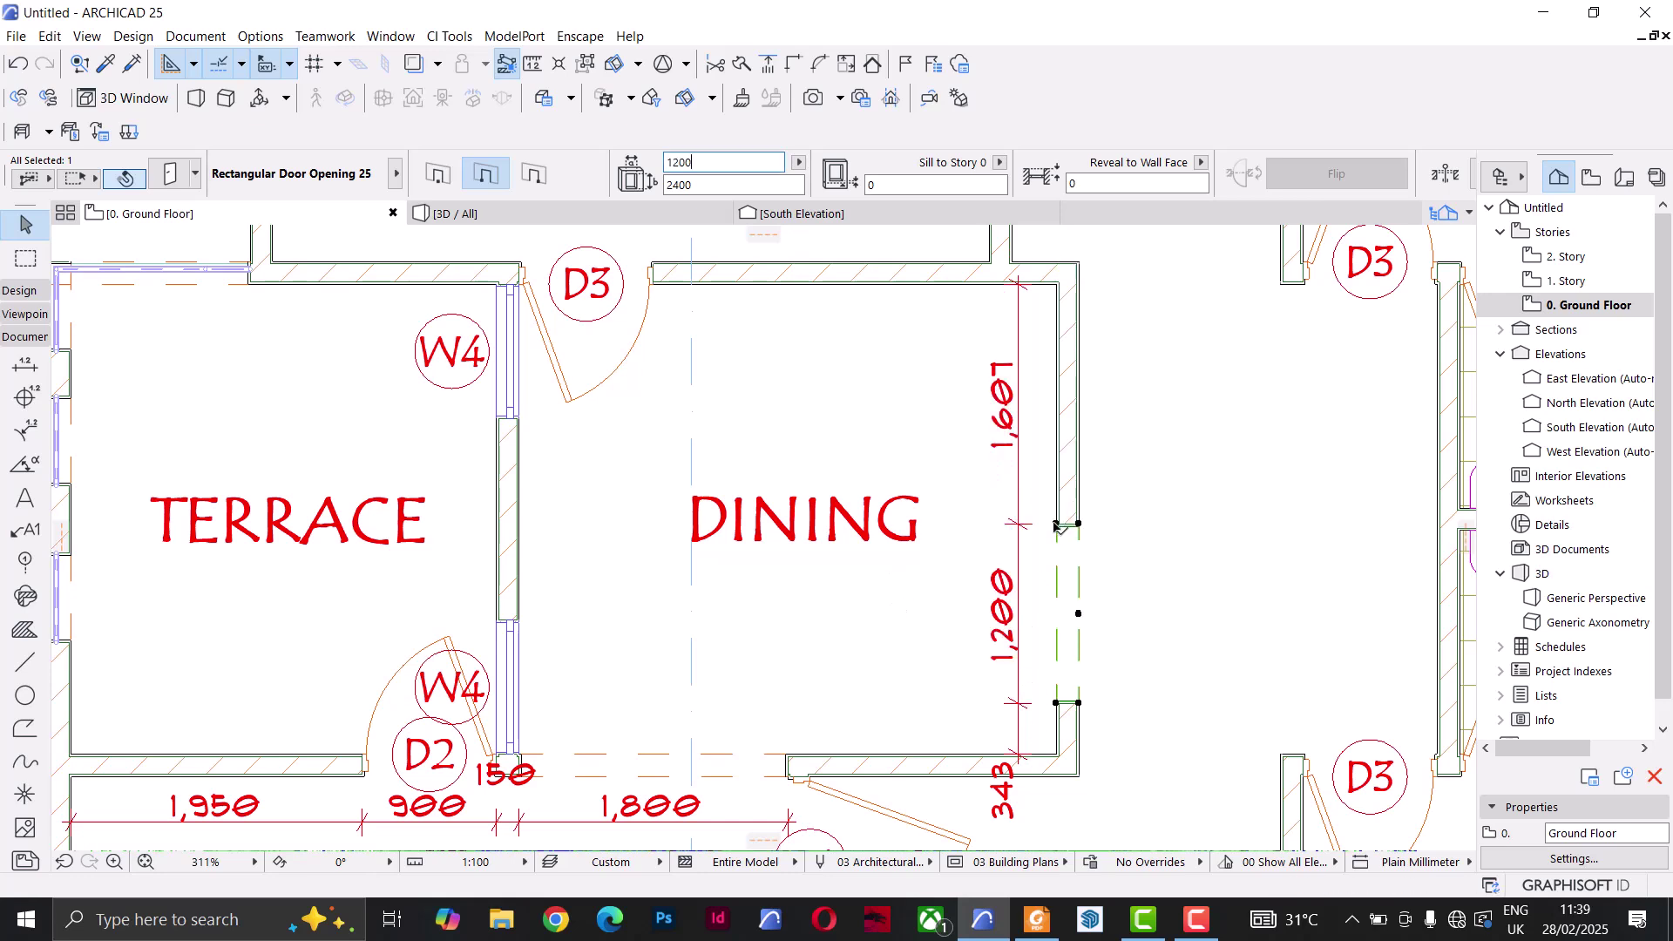
# Step: Stretch the opening's top end until the opening is 2428 wide
pyautogui.click(1055, 525)
pyautogui.click(1056, 411)
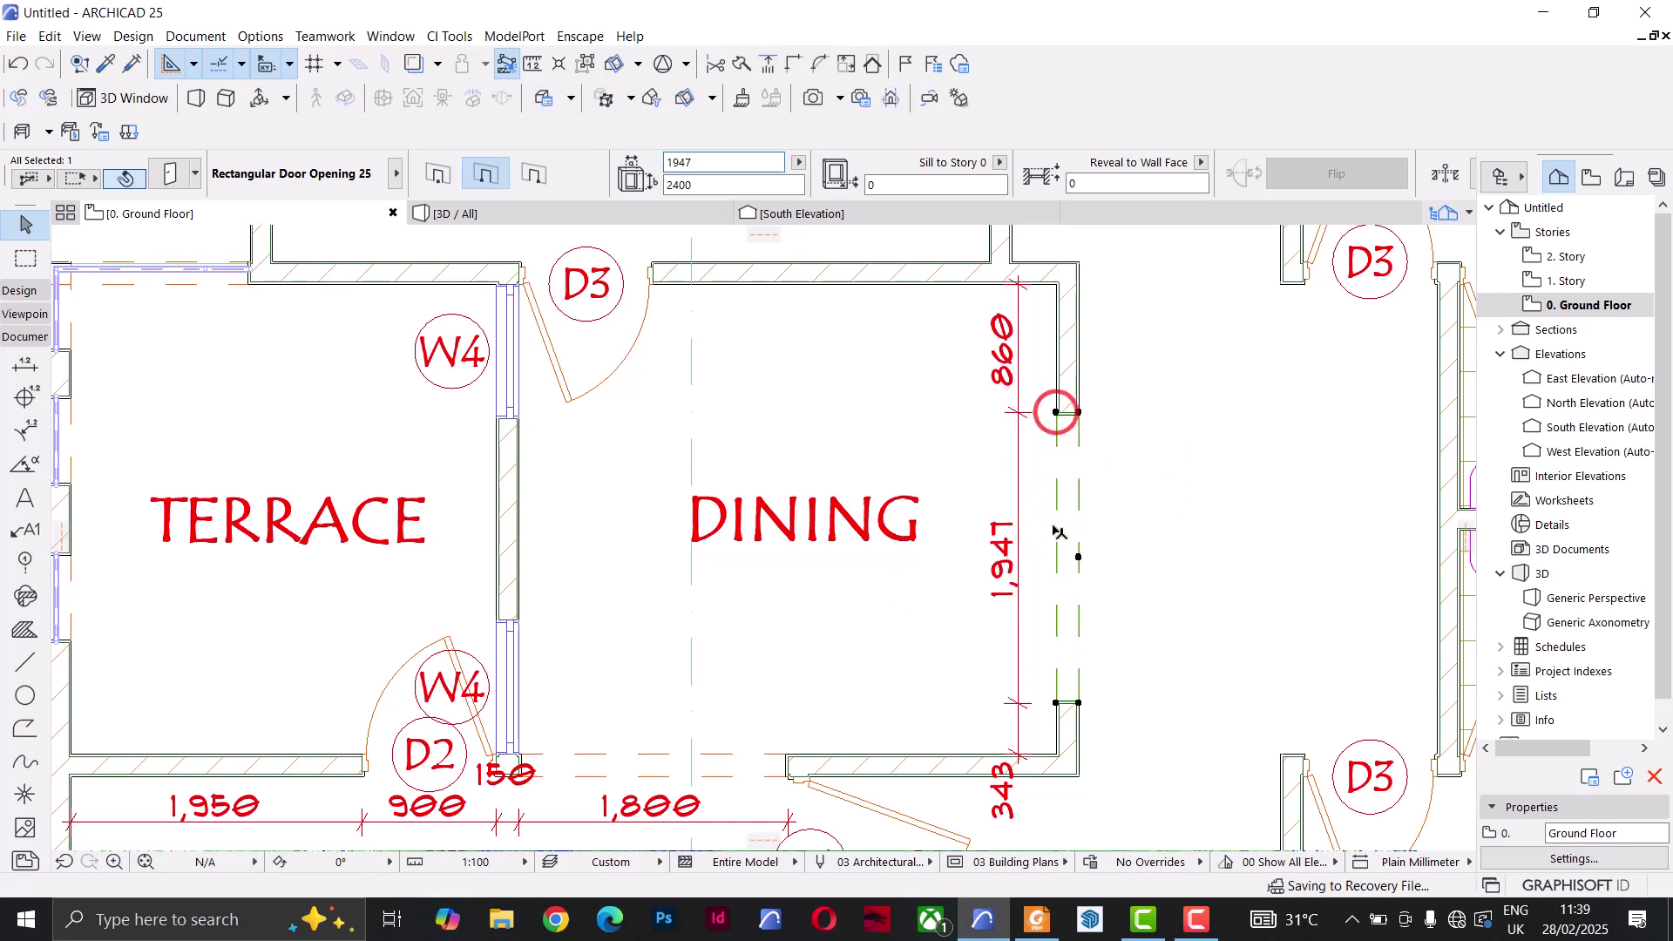
pyautogui.click(1056, 411)
pyautogui.click(1057, 513)
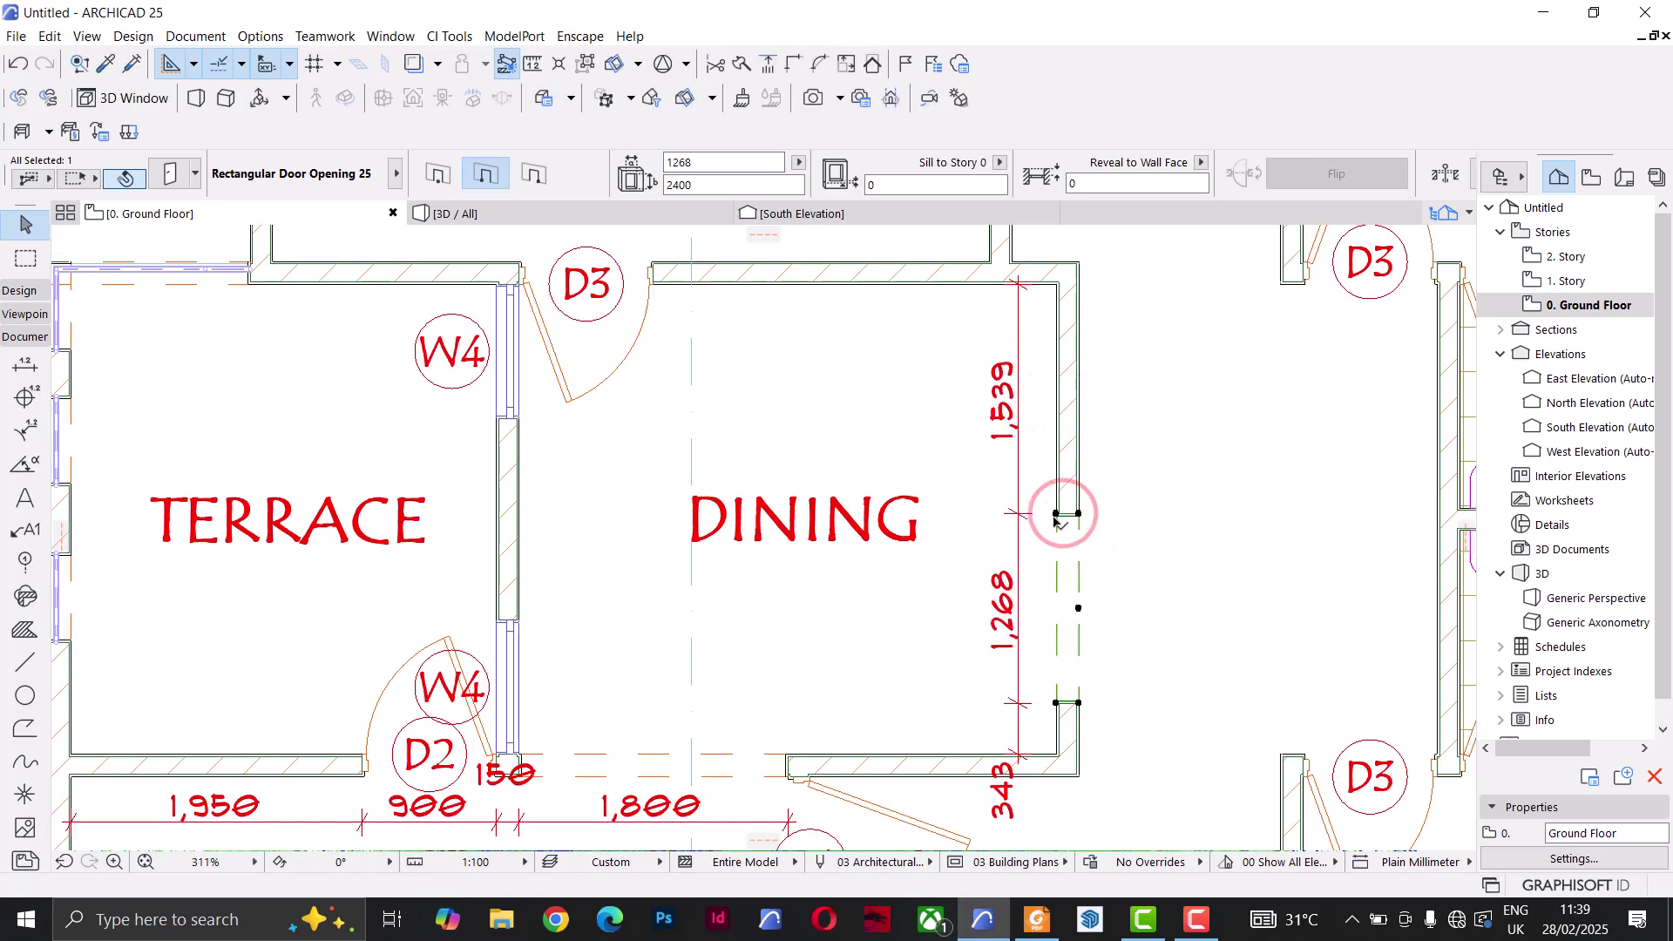
pyautogui.click(1057, 514)
pyautogui.click(1056, 341)
pyautogui.scroll(-4, 1078, 531)
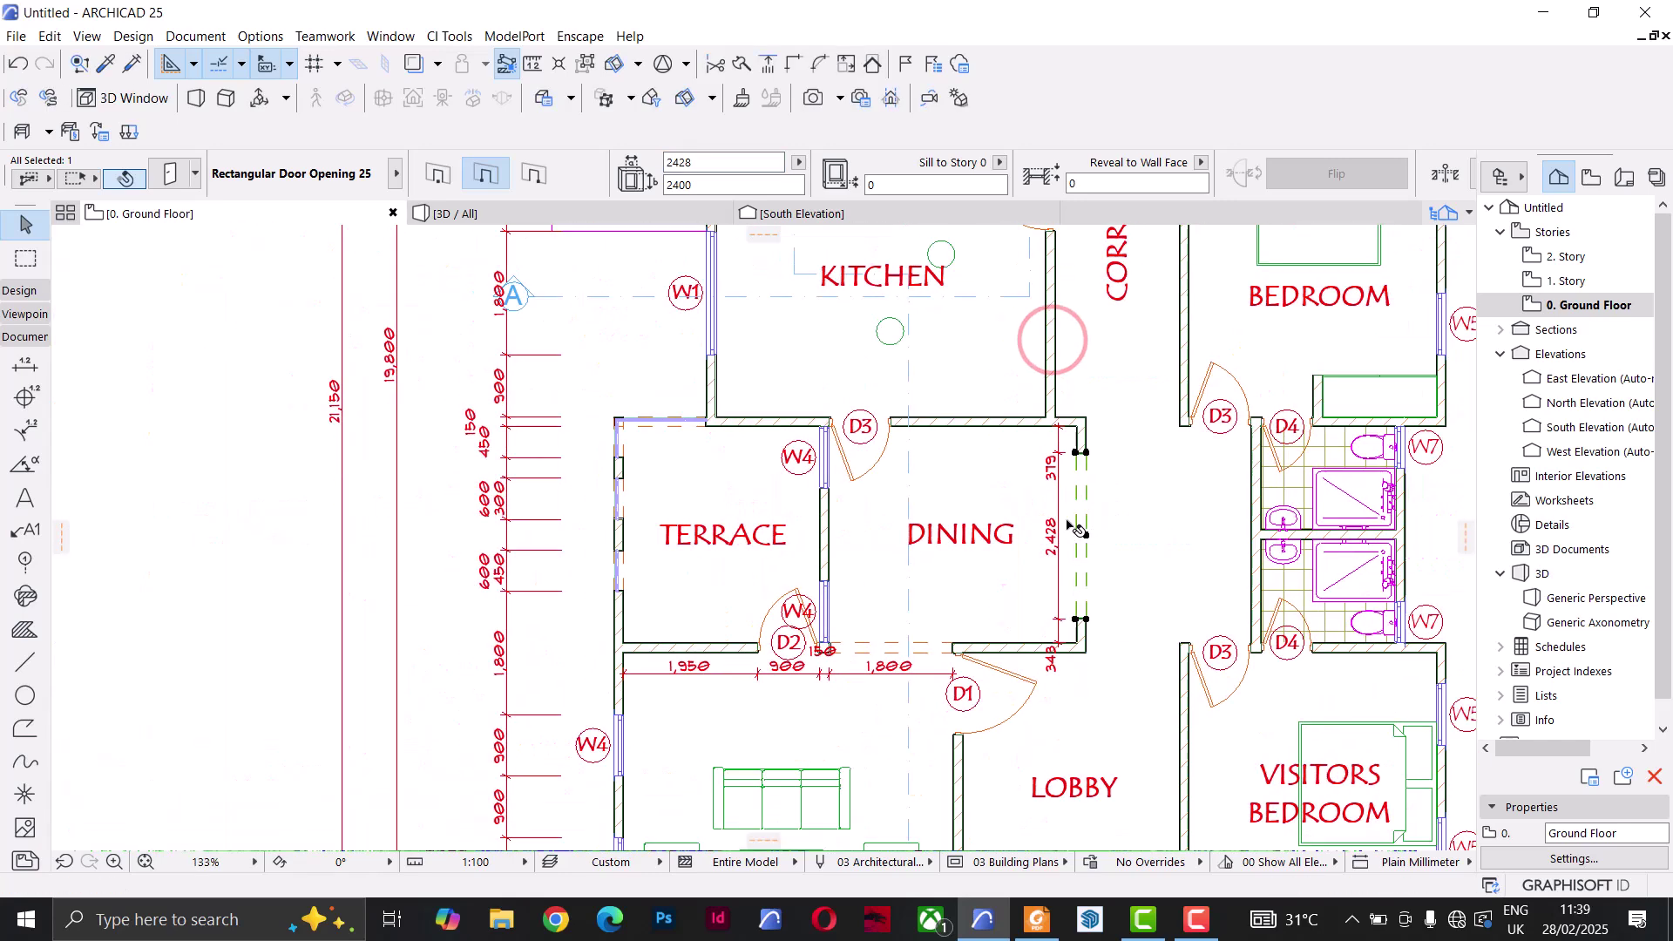
pyautogui.scroll(-3, 1078, 530)
pyautogui.press('Escape')
pyautogui.scroll(5, 915, 445)
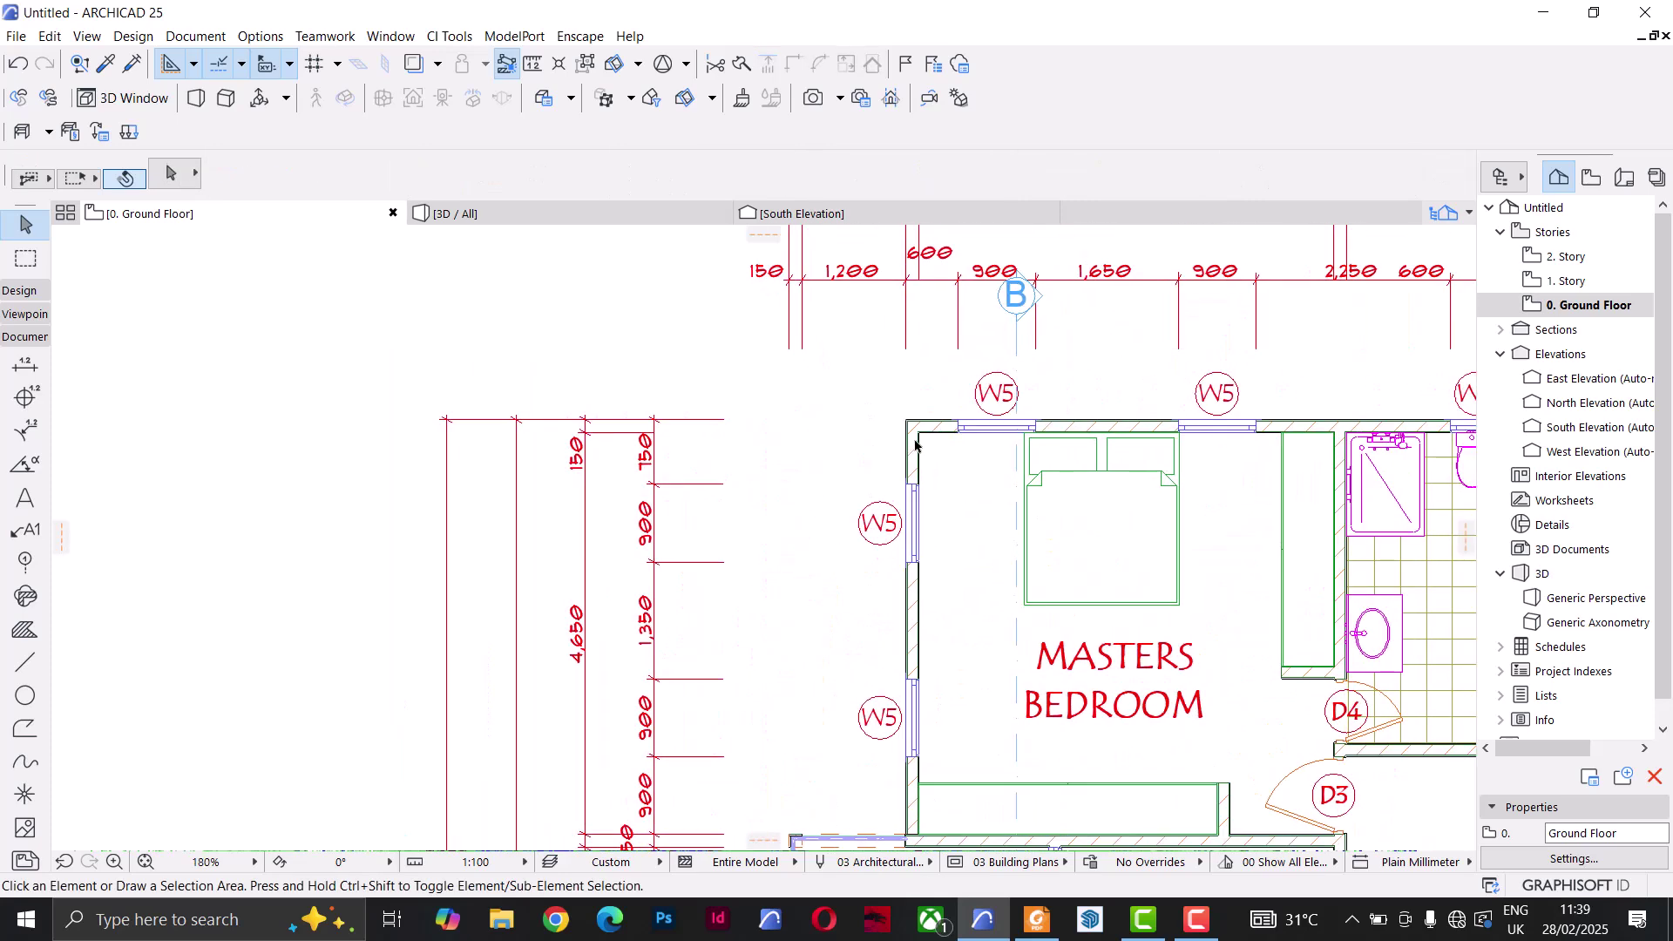
pyautogui.click(915, 445)
pyautogui.keyDown('ctrl'); pyautogui.scroll(3, 910, 497); pyautogui.keyUp('ctrl')
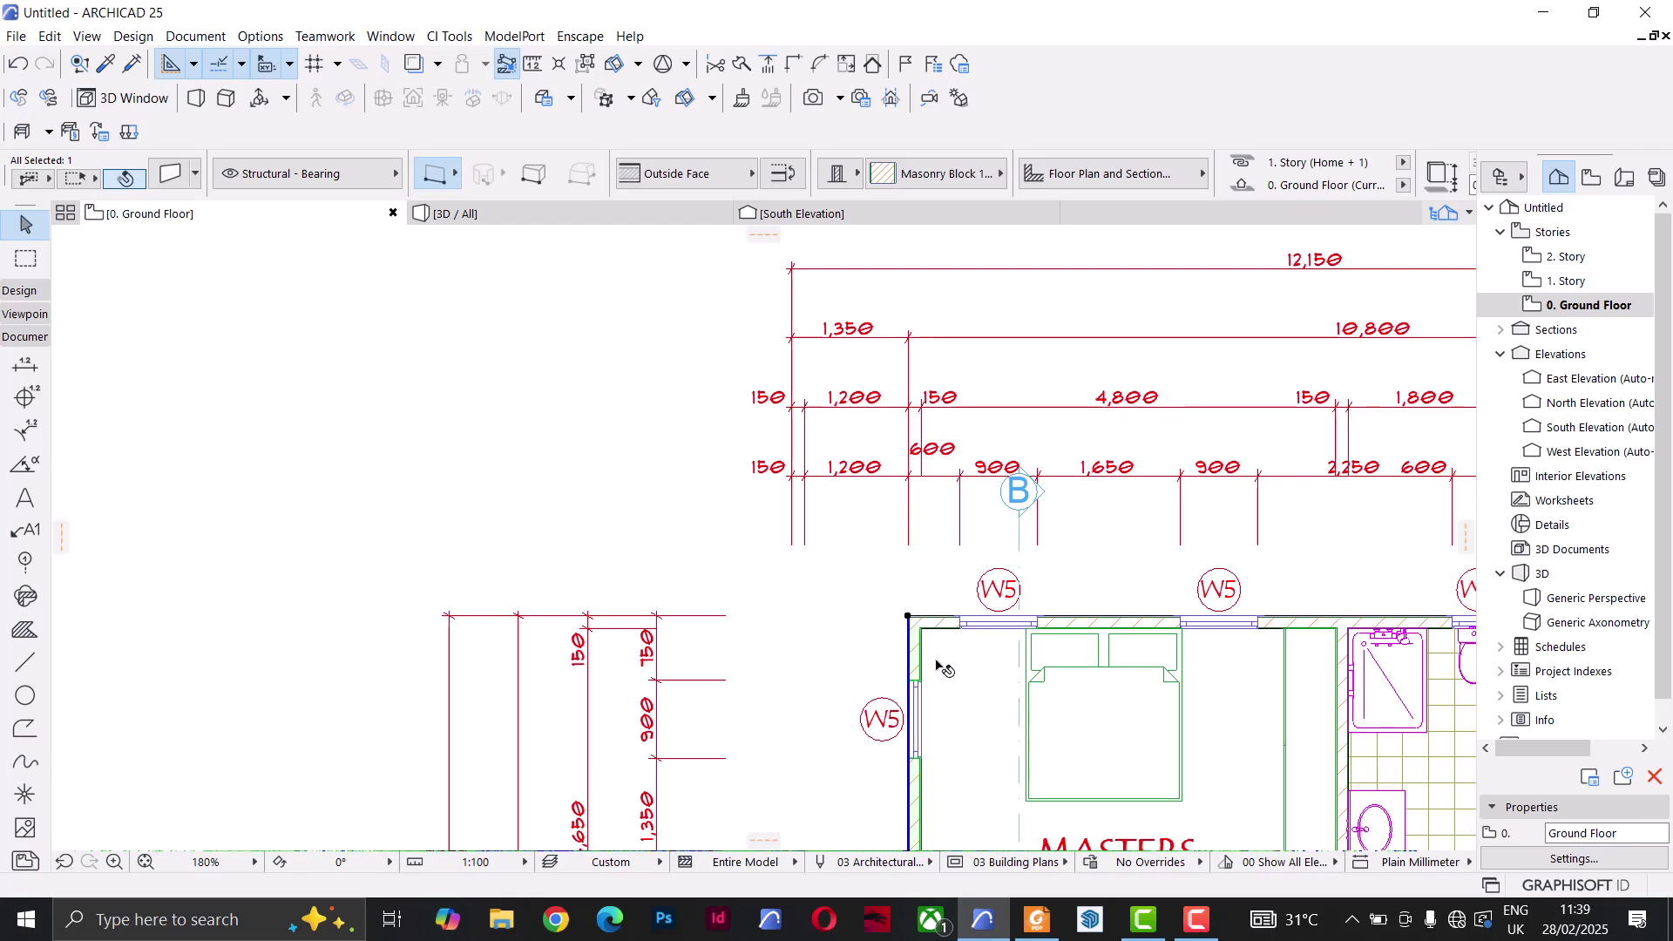
pyautogui.scroll(3, 913, 612)
pyautogui.keyDown('shift'); pyautogui.click(929, 596); pyautogui.keyUp('shift')
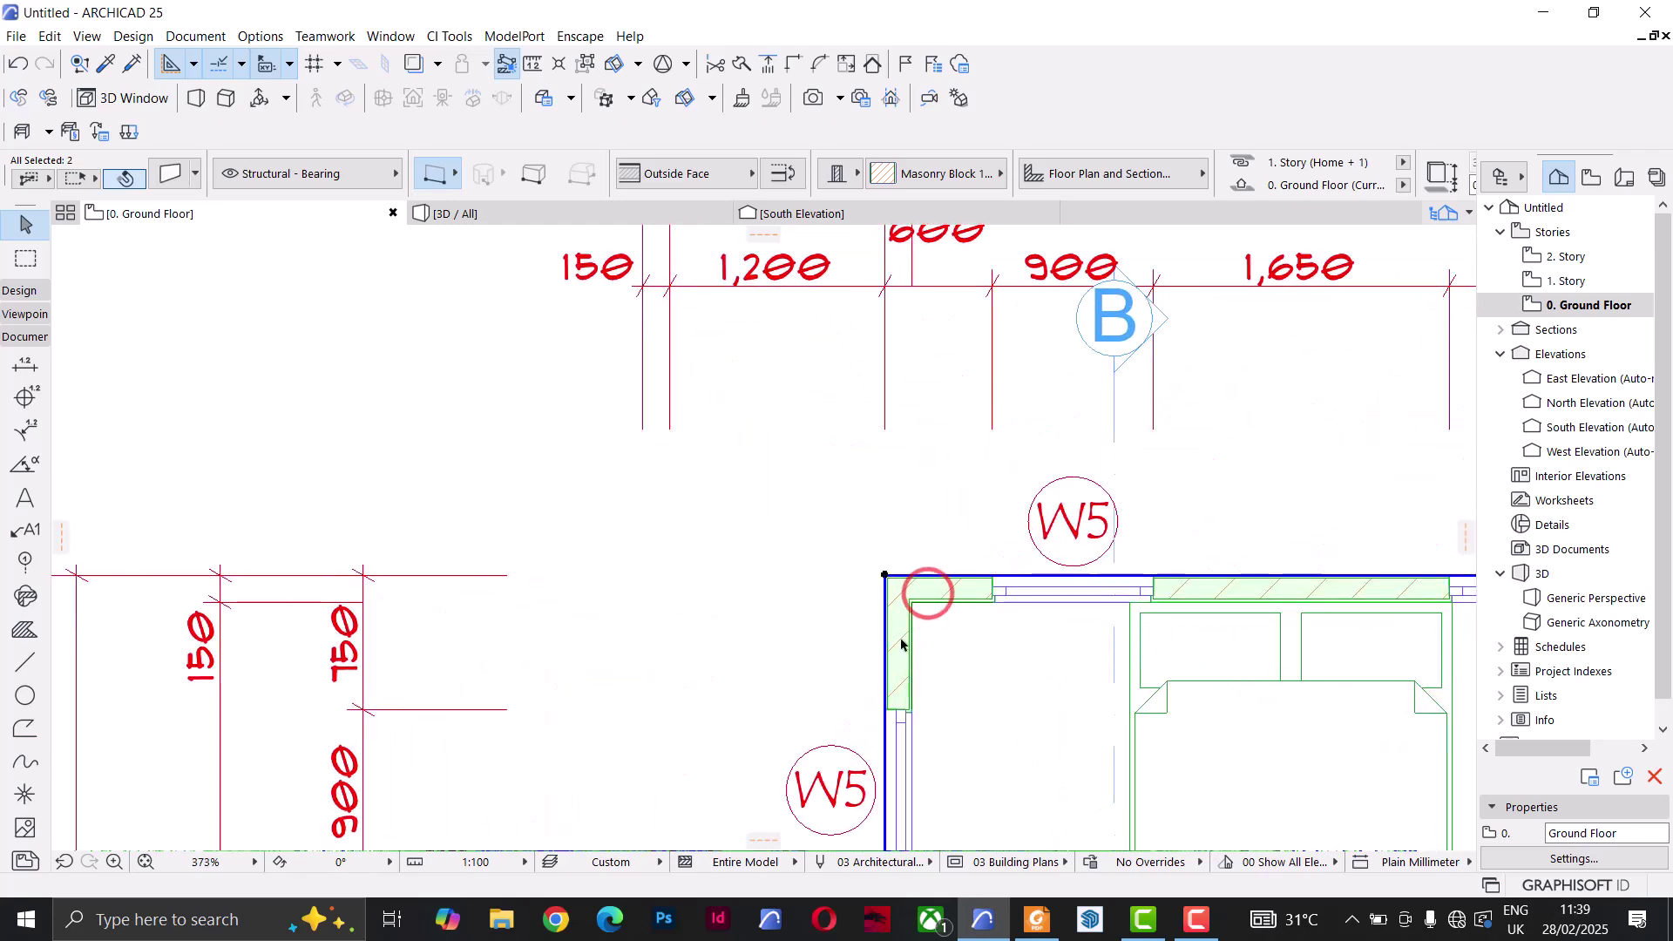
pyautogui.click(885, 655)
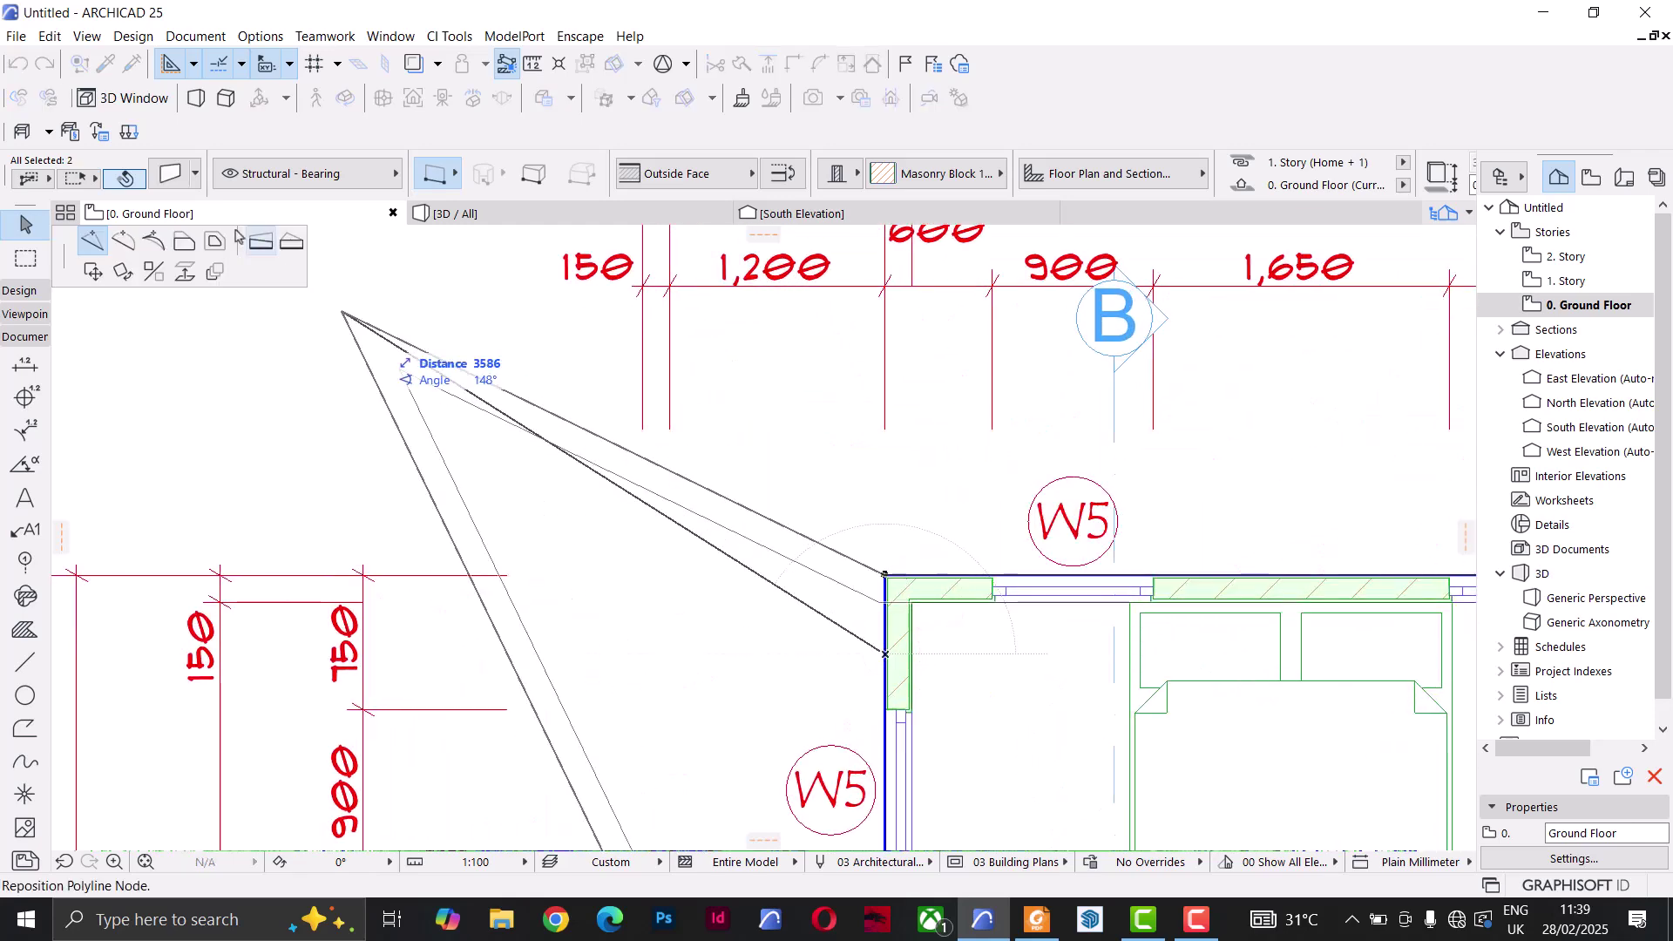
pyautogui.click(181, 243)
pyautogui.scroll(-4, 827, 510)
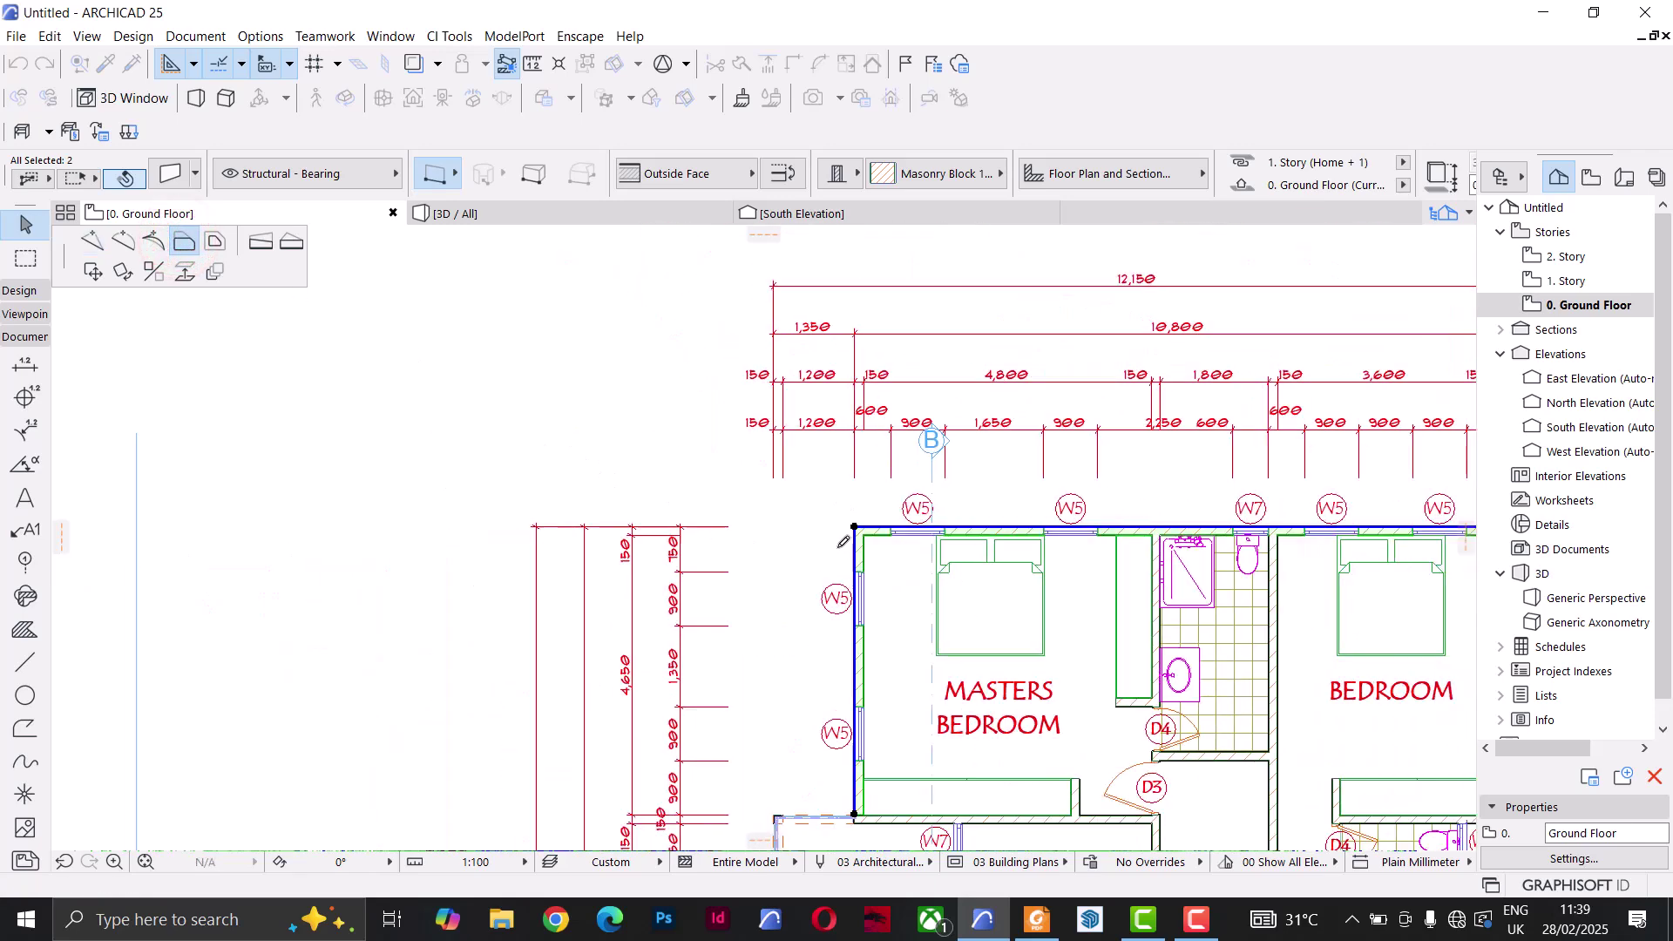
pyautogui.click(810, 547)
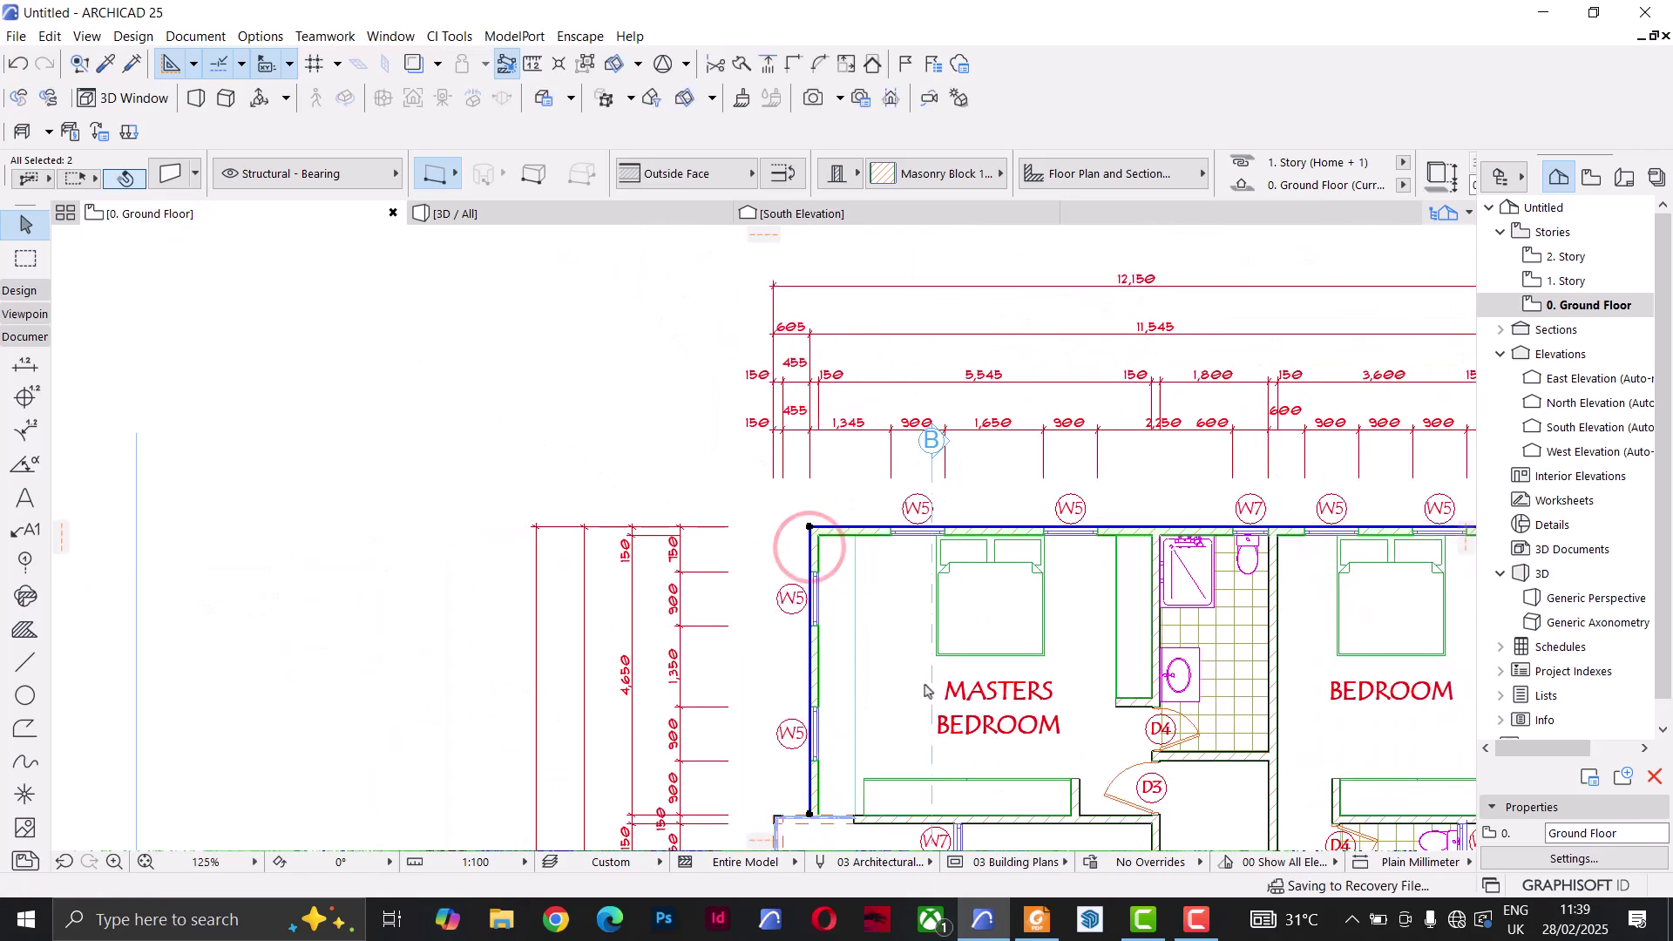
pyautogui.hotkey('ctrl', 'z')
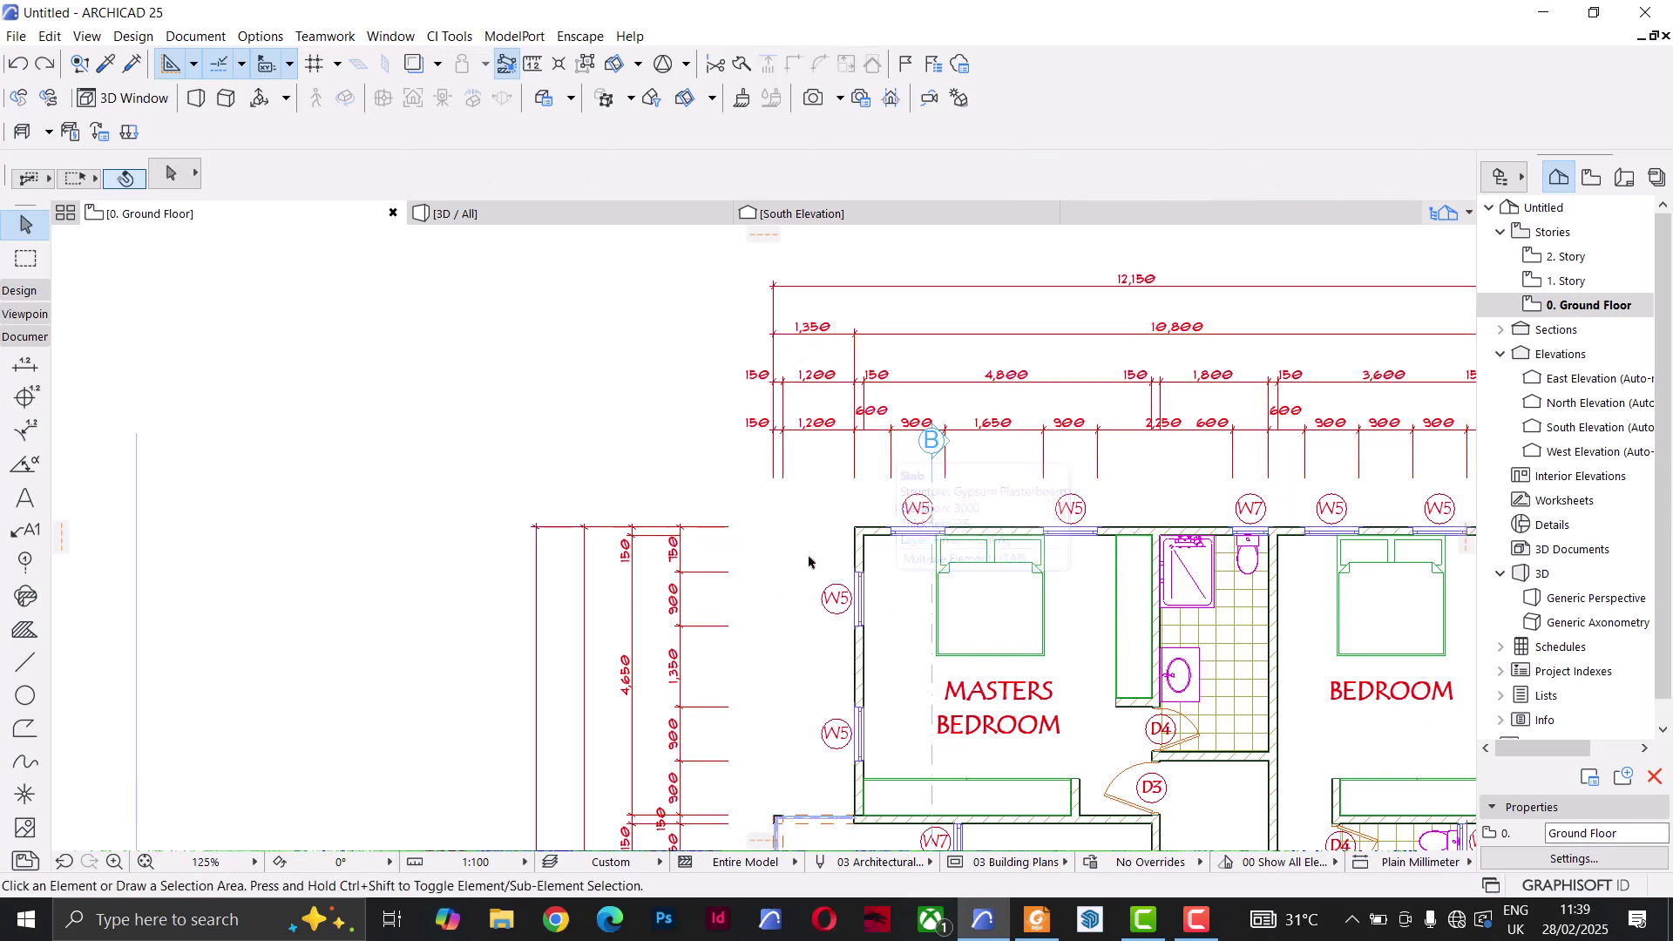
pyautogui.scroll(-6, 963, 572)
# Step: Dimension the Kitchen's south wall across door D3 with a chain reading 1,650, 900 and 2,250
pyautogui.scroll(7, 963, 572)
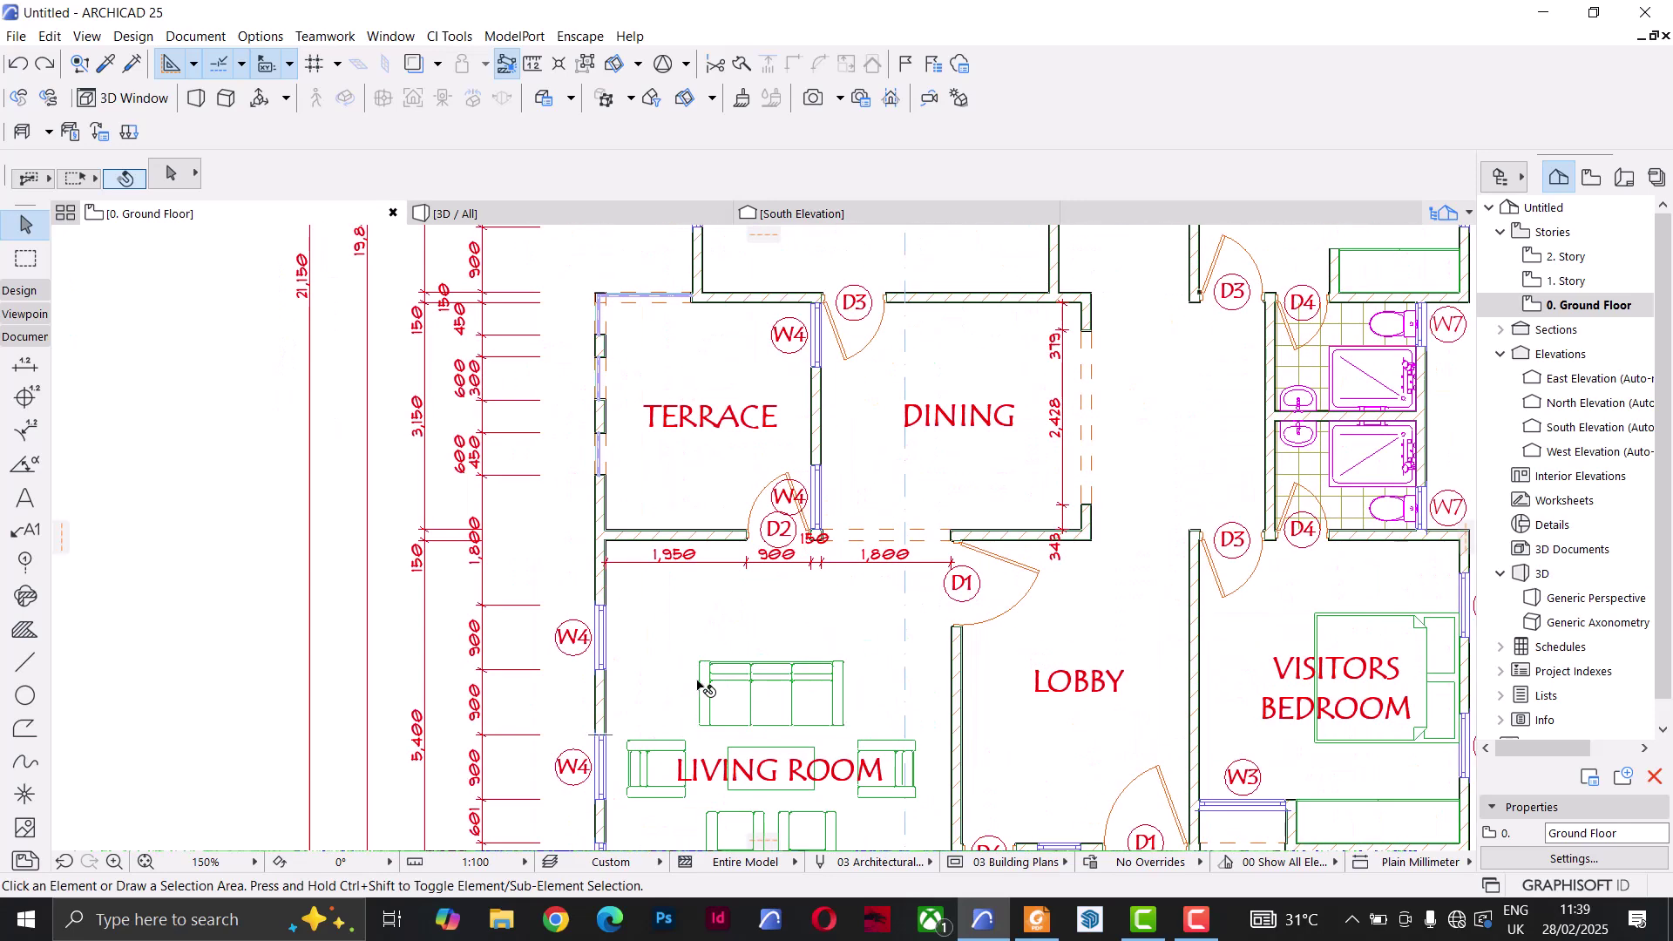
pyautogui.keyDown('alt'); pyautogui.click(721, 562); pyautogui.keyUp('alt')
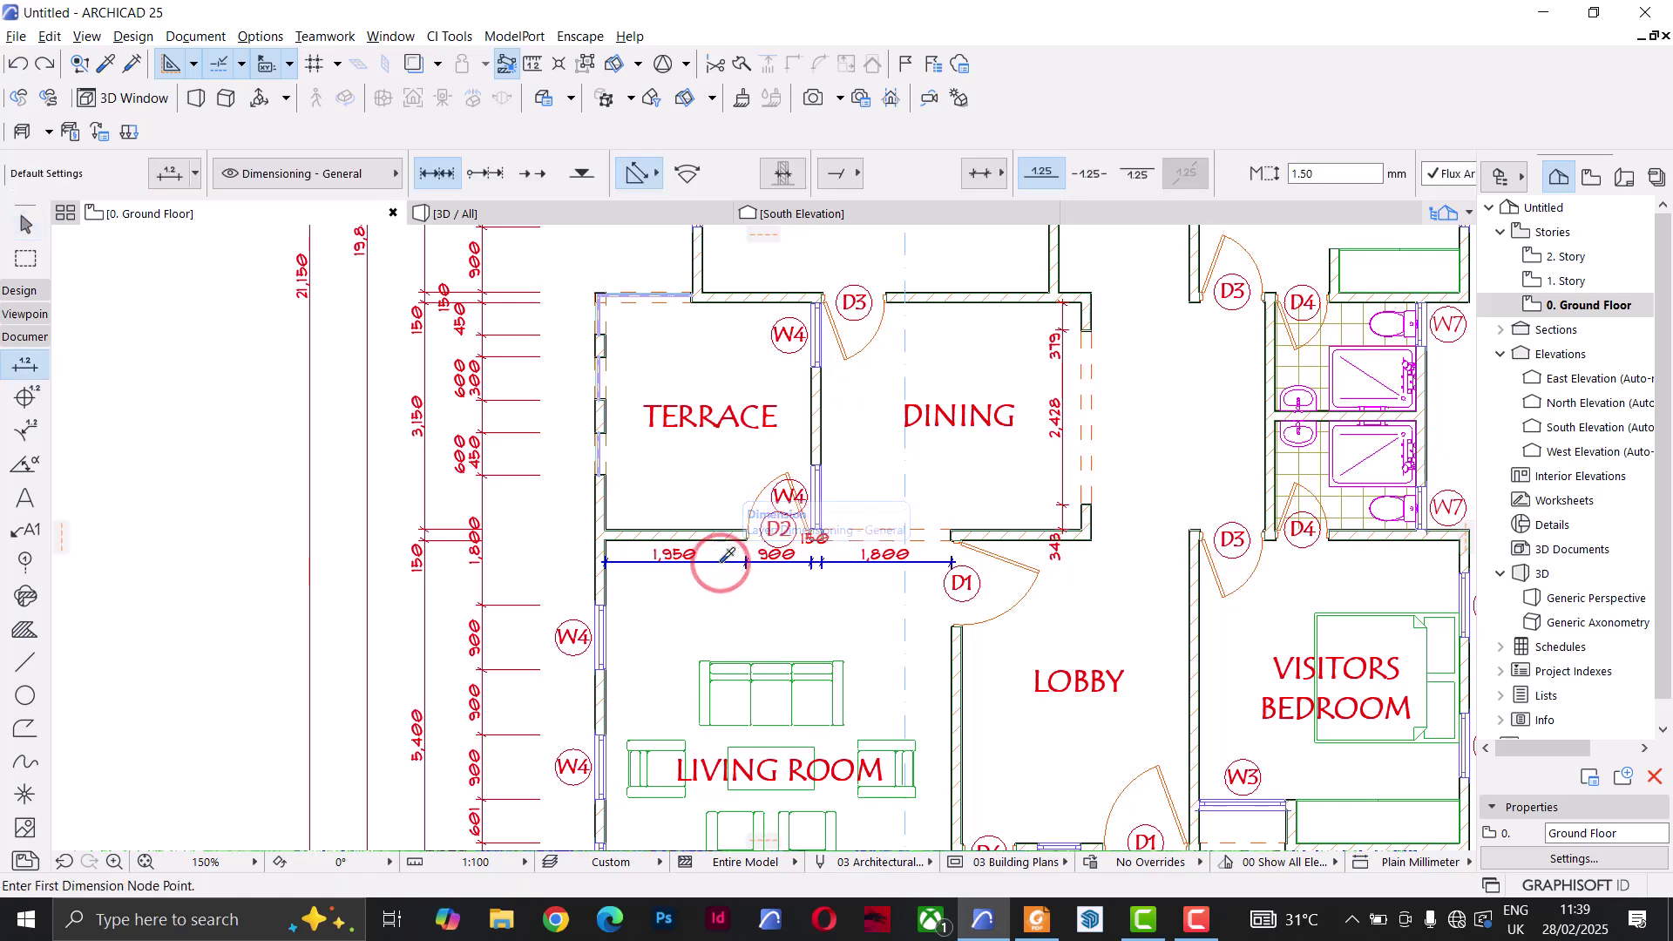
pyautogui.click(607, 526)
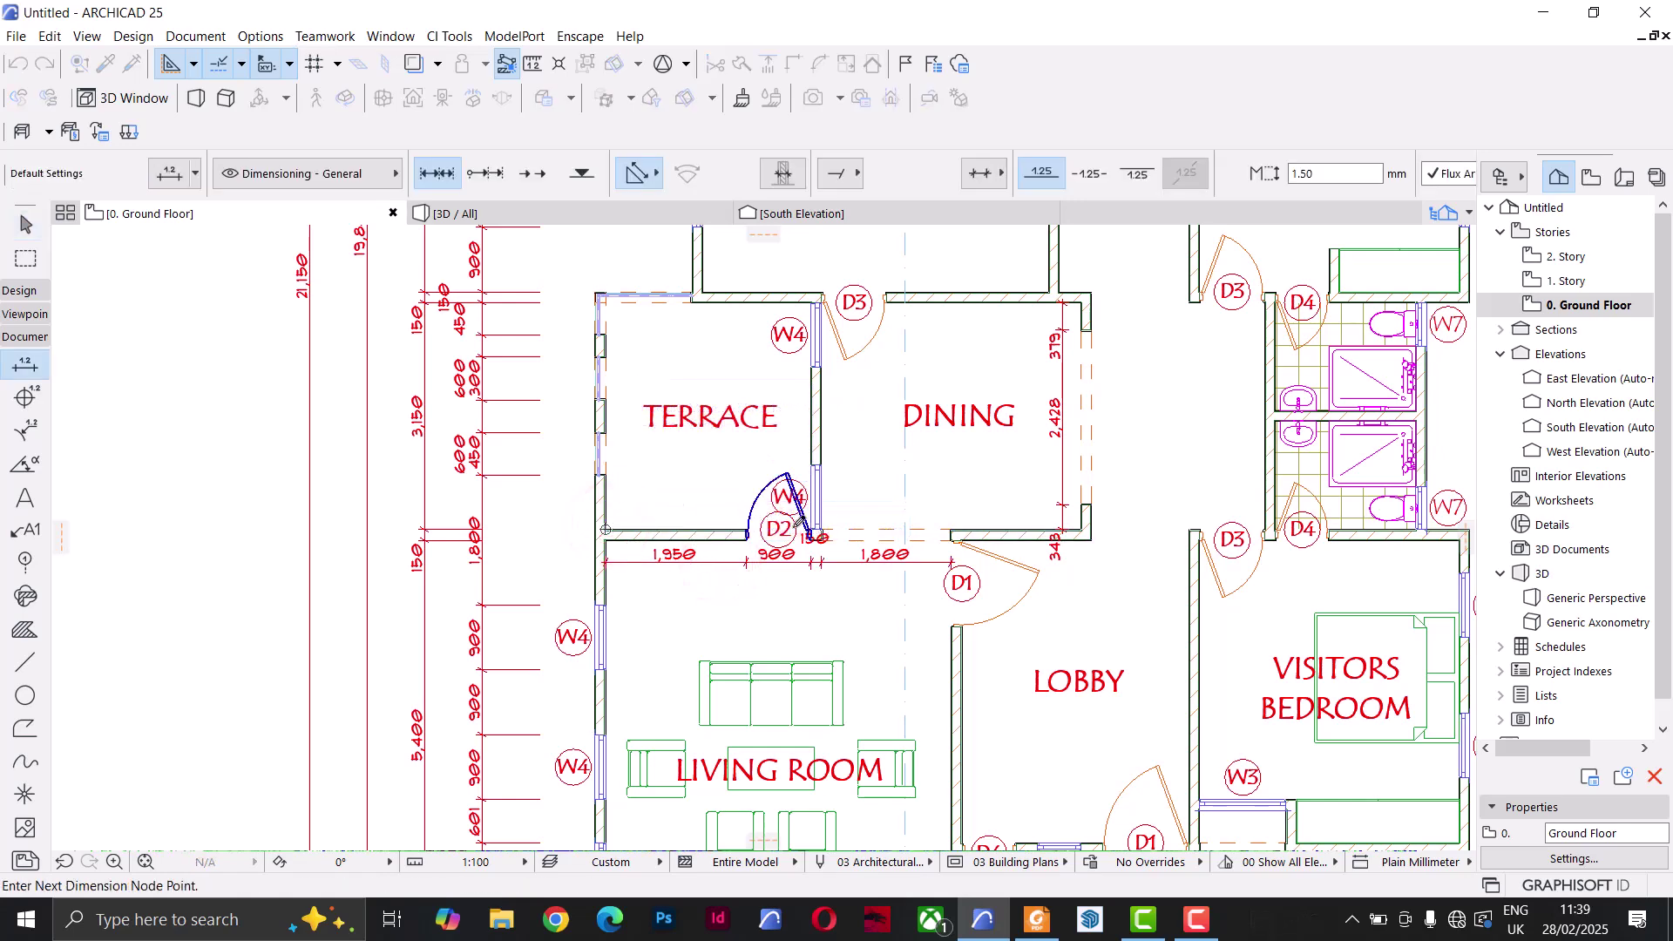
pyautogui.press('Escape')
pyautogui.scroll(3, 728, 558)
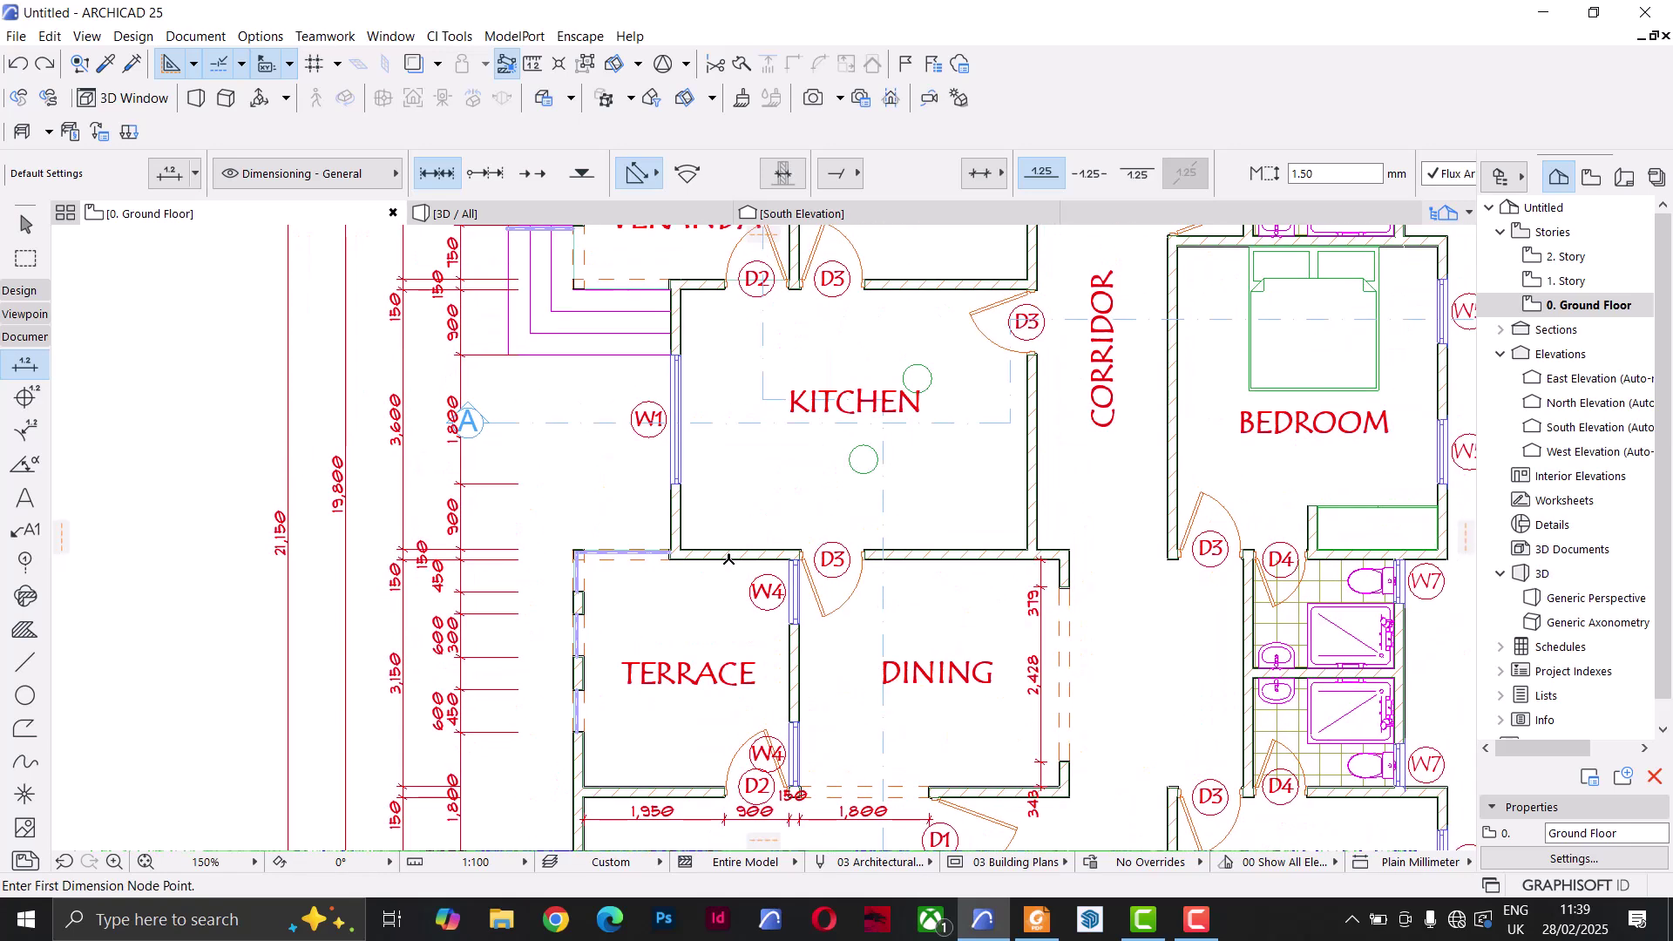
pyautogui.click(682, 549)
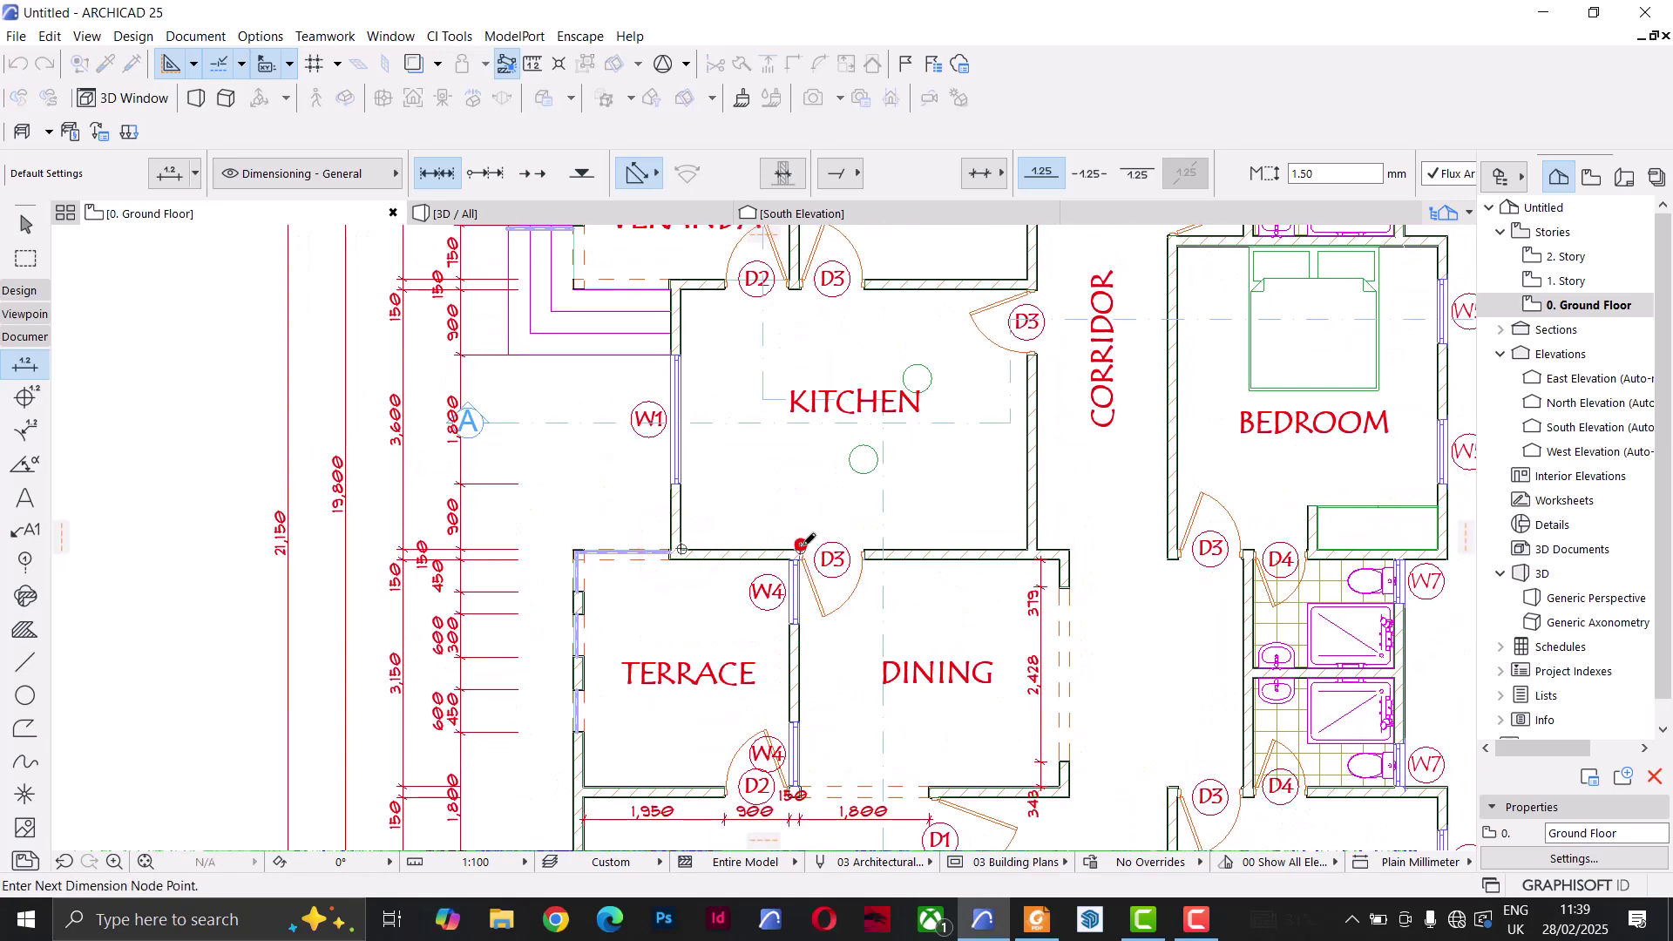
pyautogui.click(800, 550)
pyautogui.click(865, 549)
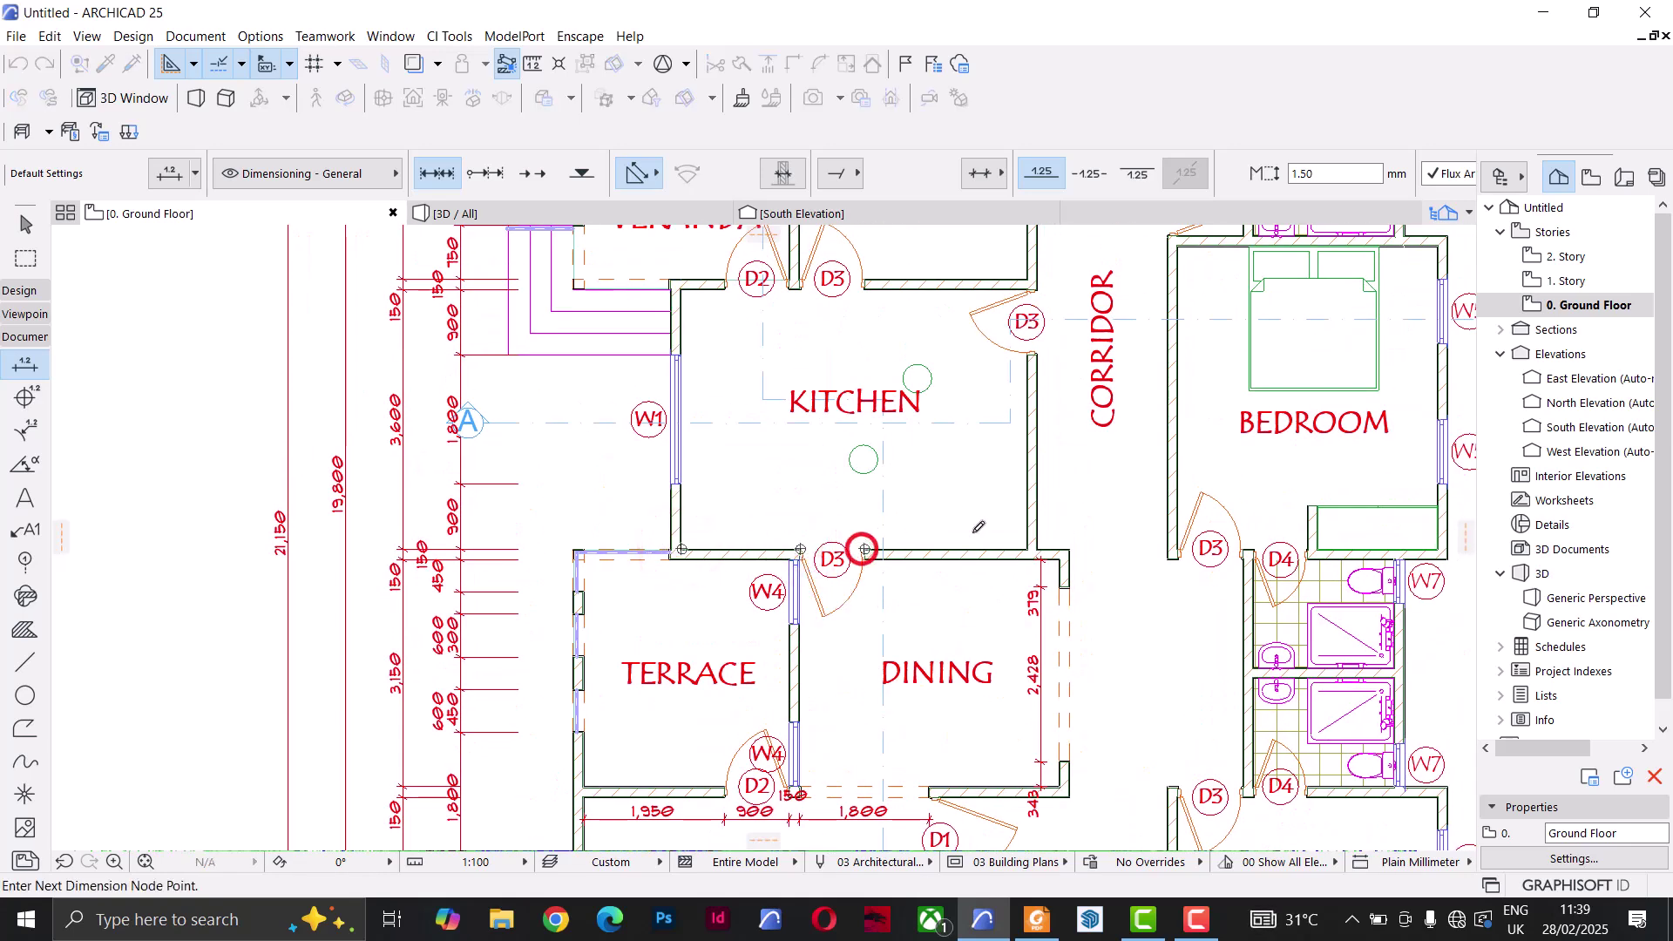
pyautogui.doubleClick(1028, 550)
pyautogui.click(952, 504)
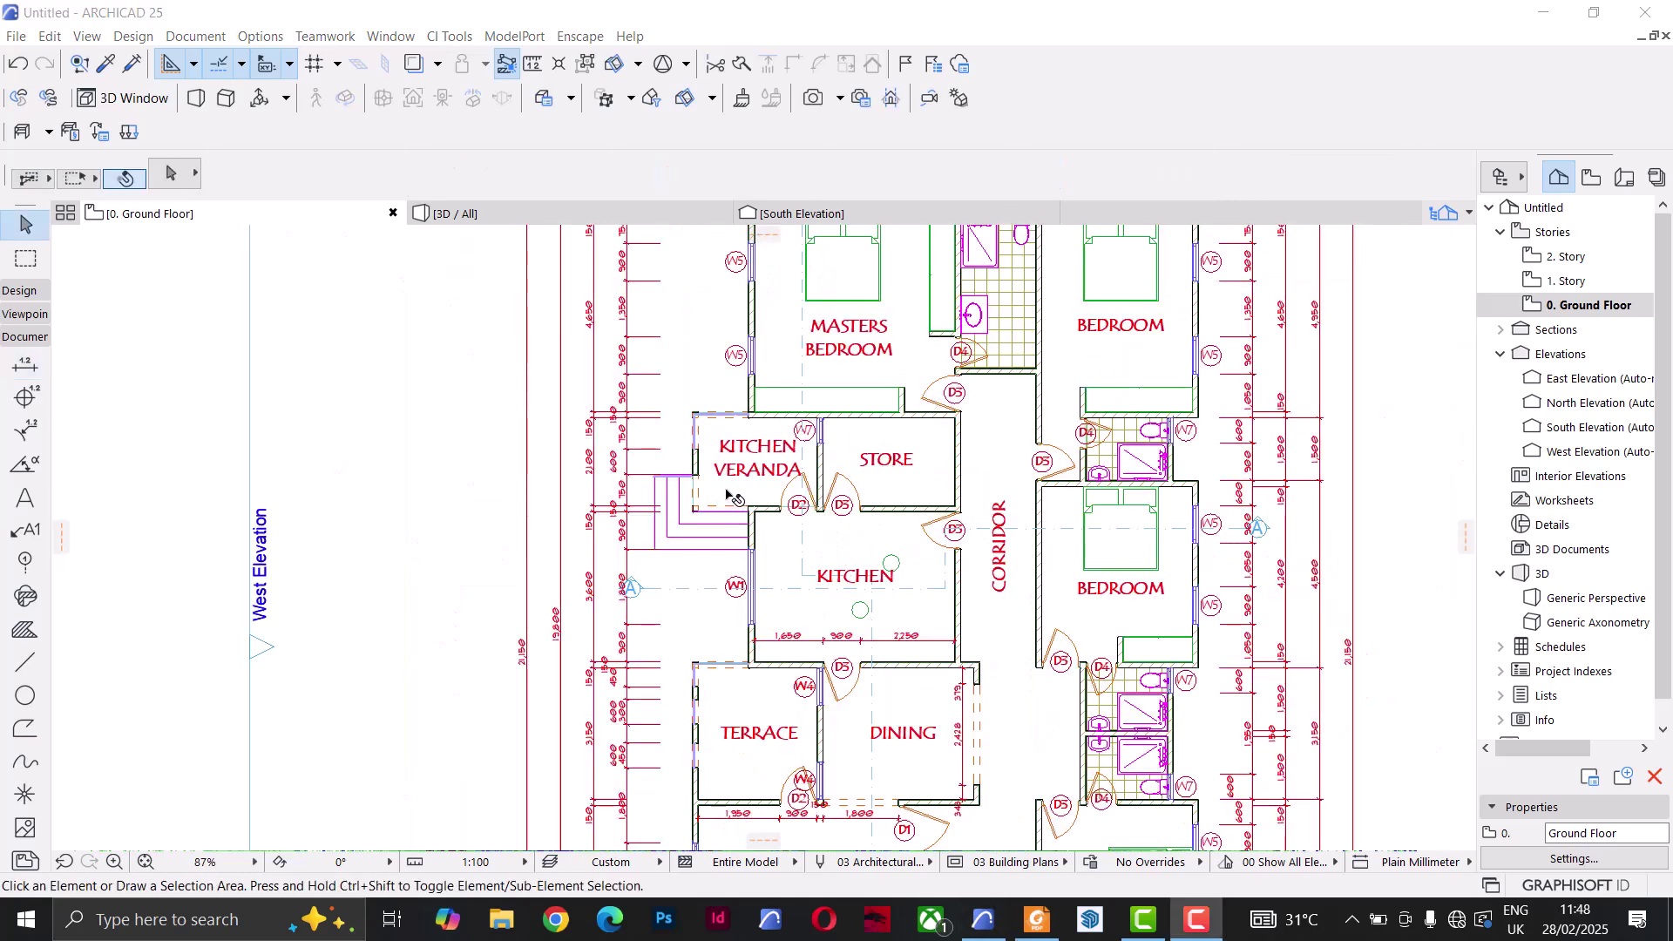
# Step: Select the kitchen's horizontal 1,650–900–2,250 chain and open its Dimension Selection Settings with Ctrl+T
pyautogui.scroll(3, 659, 375)
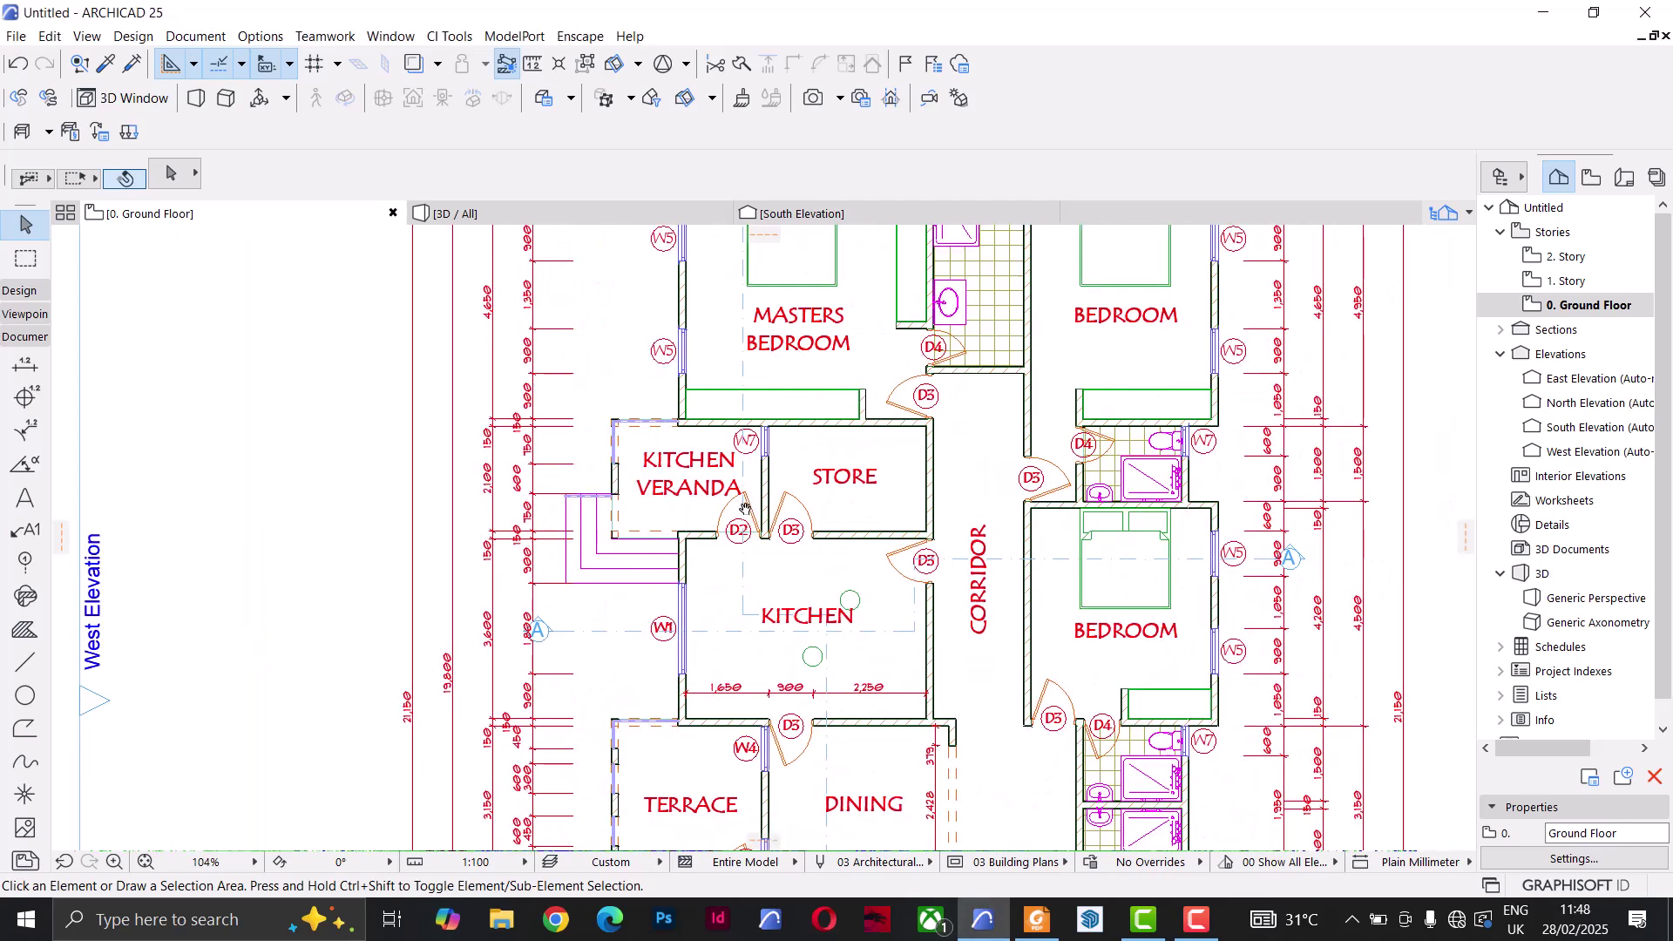
pyautogui.scroll(4, 593, 758)
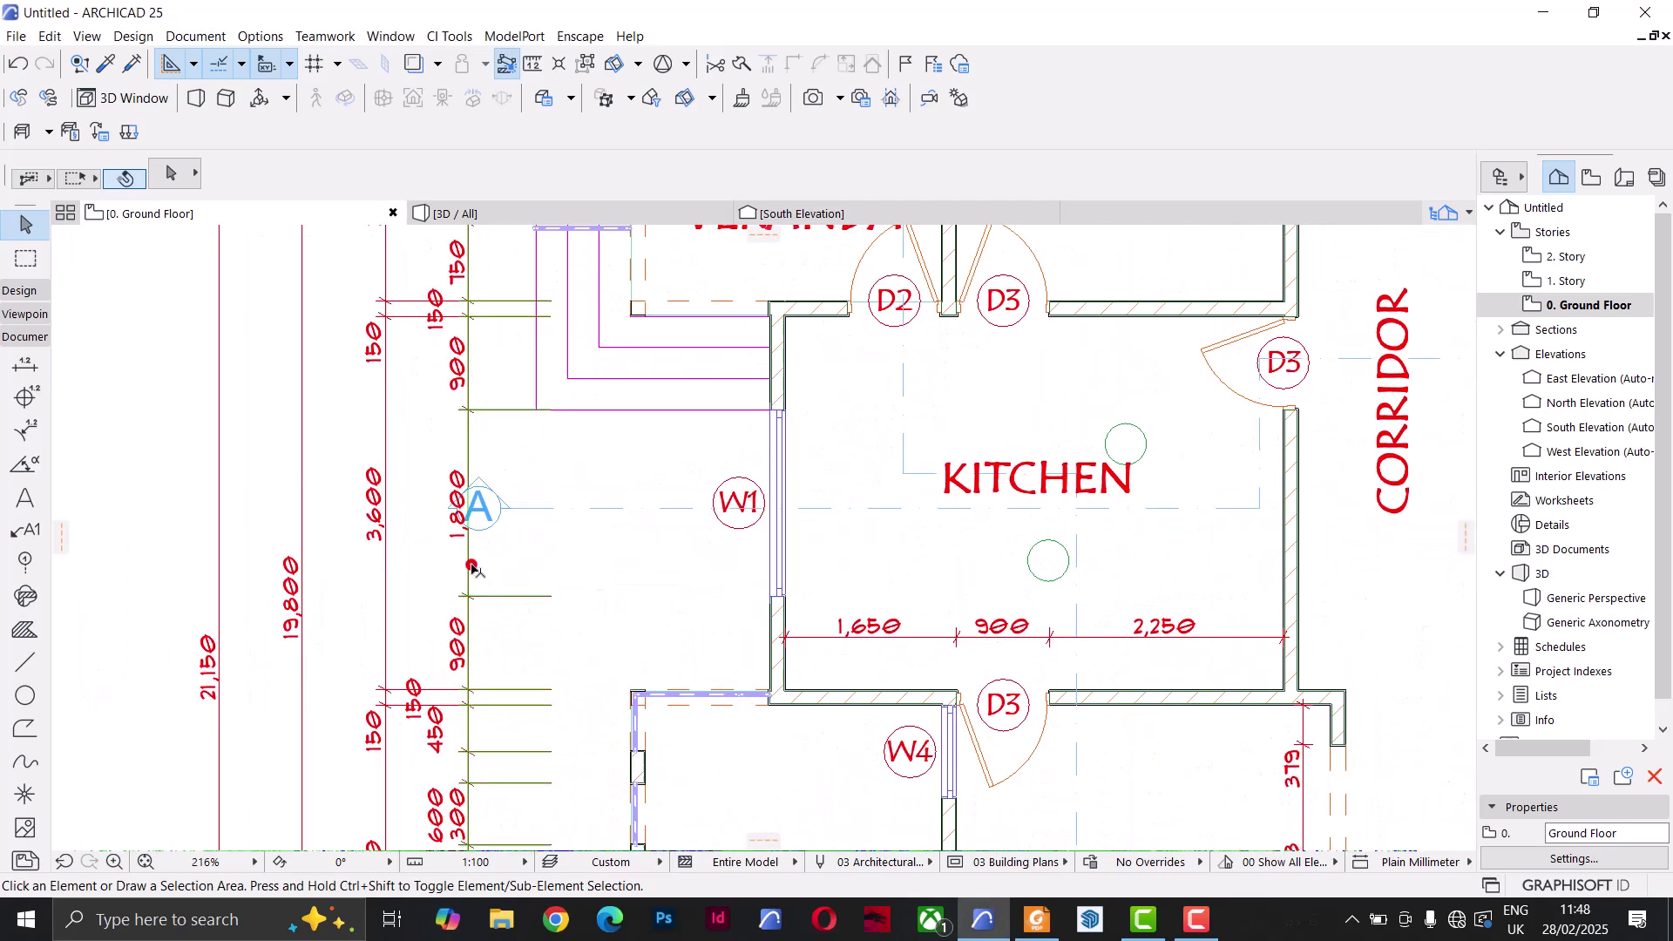
pyautogui.click(471, 571)
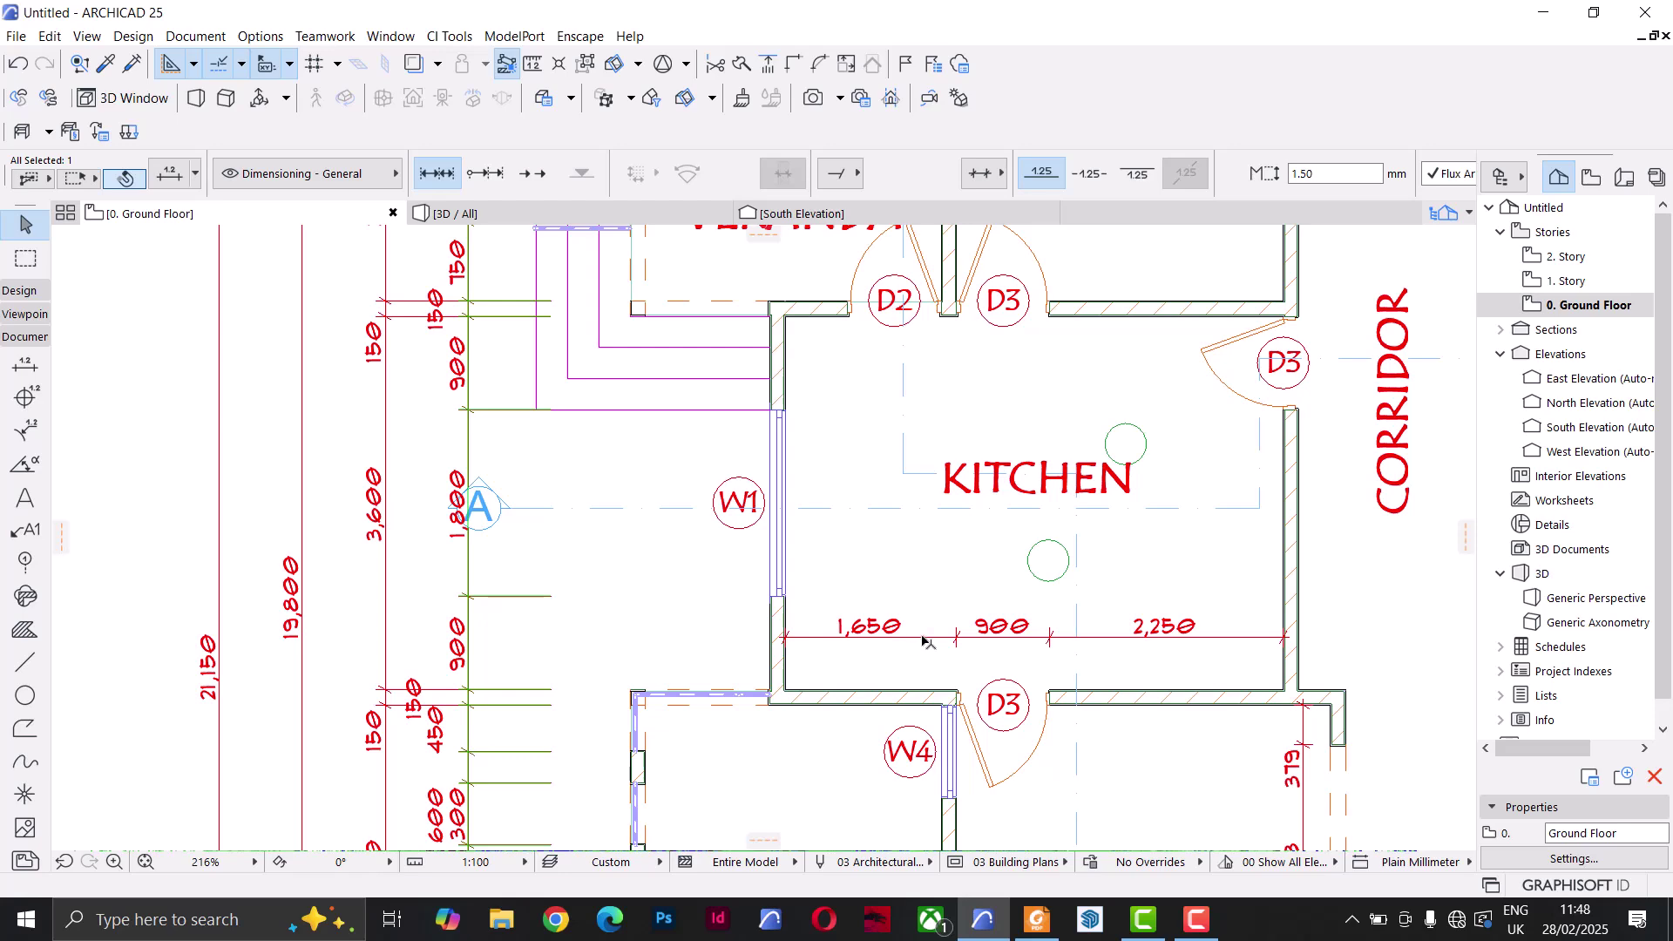
pyautogui.press('Escape')
pyautogui.moveTo(1017, 731); pyautogui.dragTo(922, 688, button='middle')
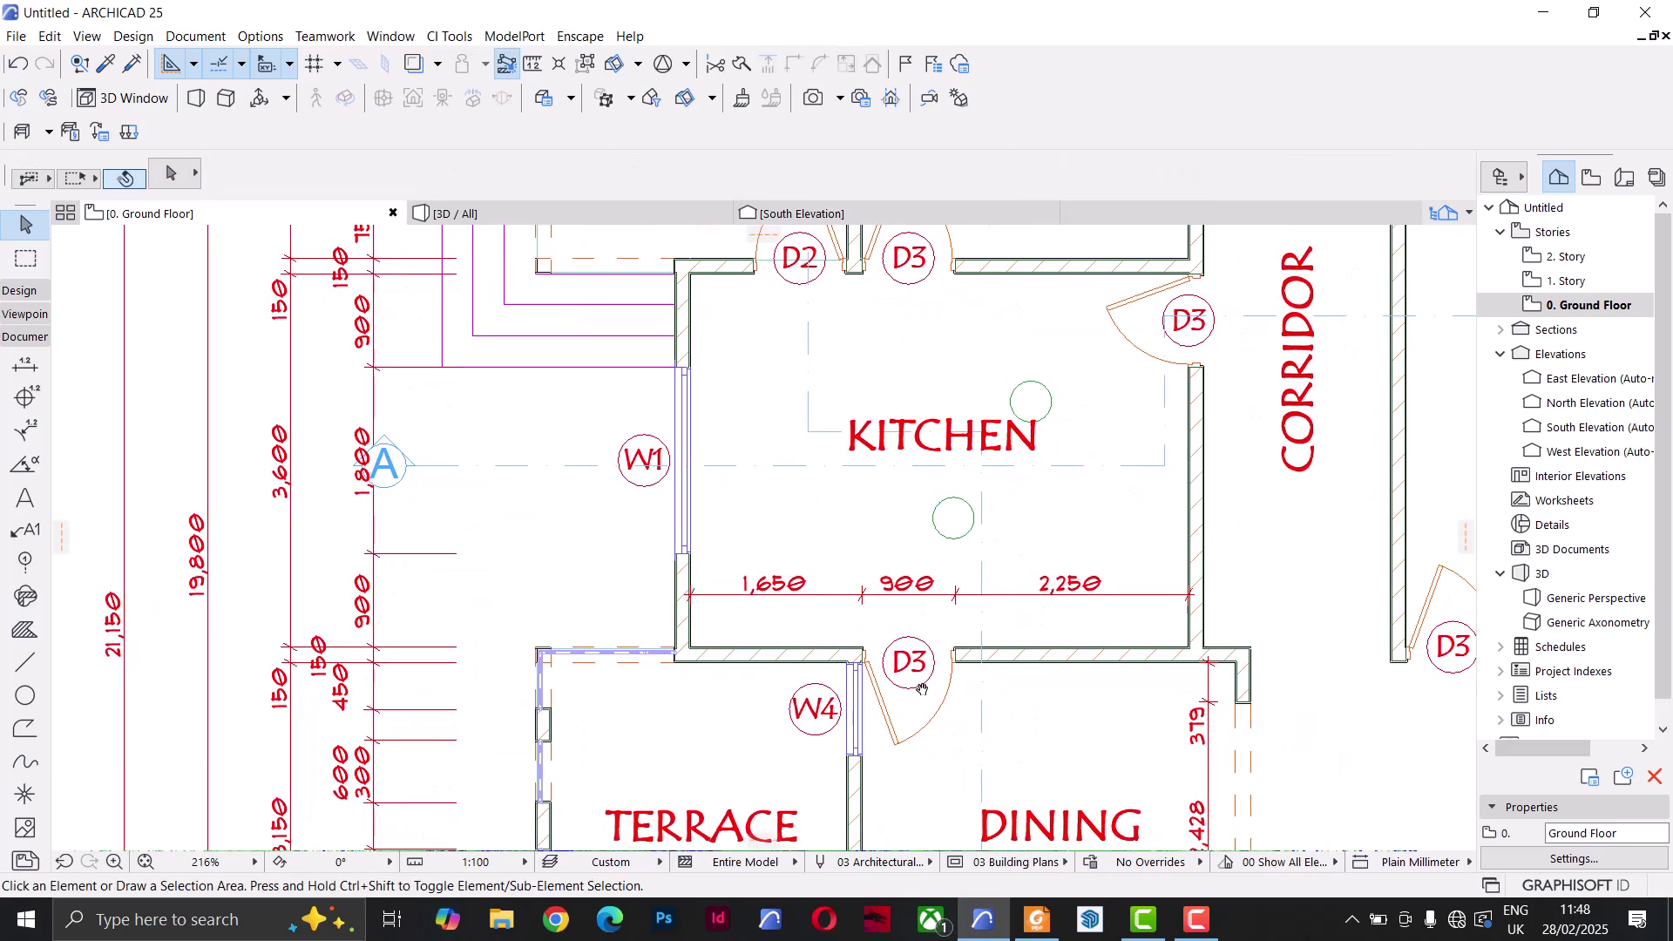
pyautogui.click(825, 598)
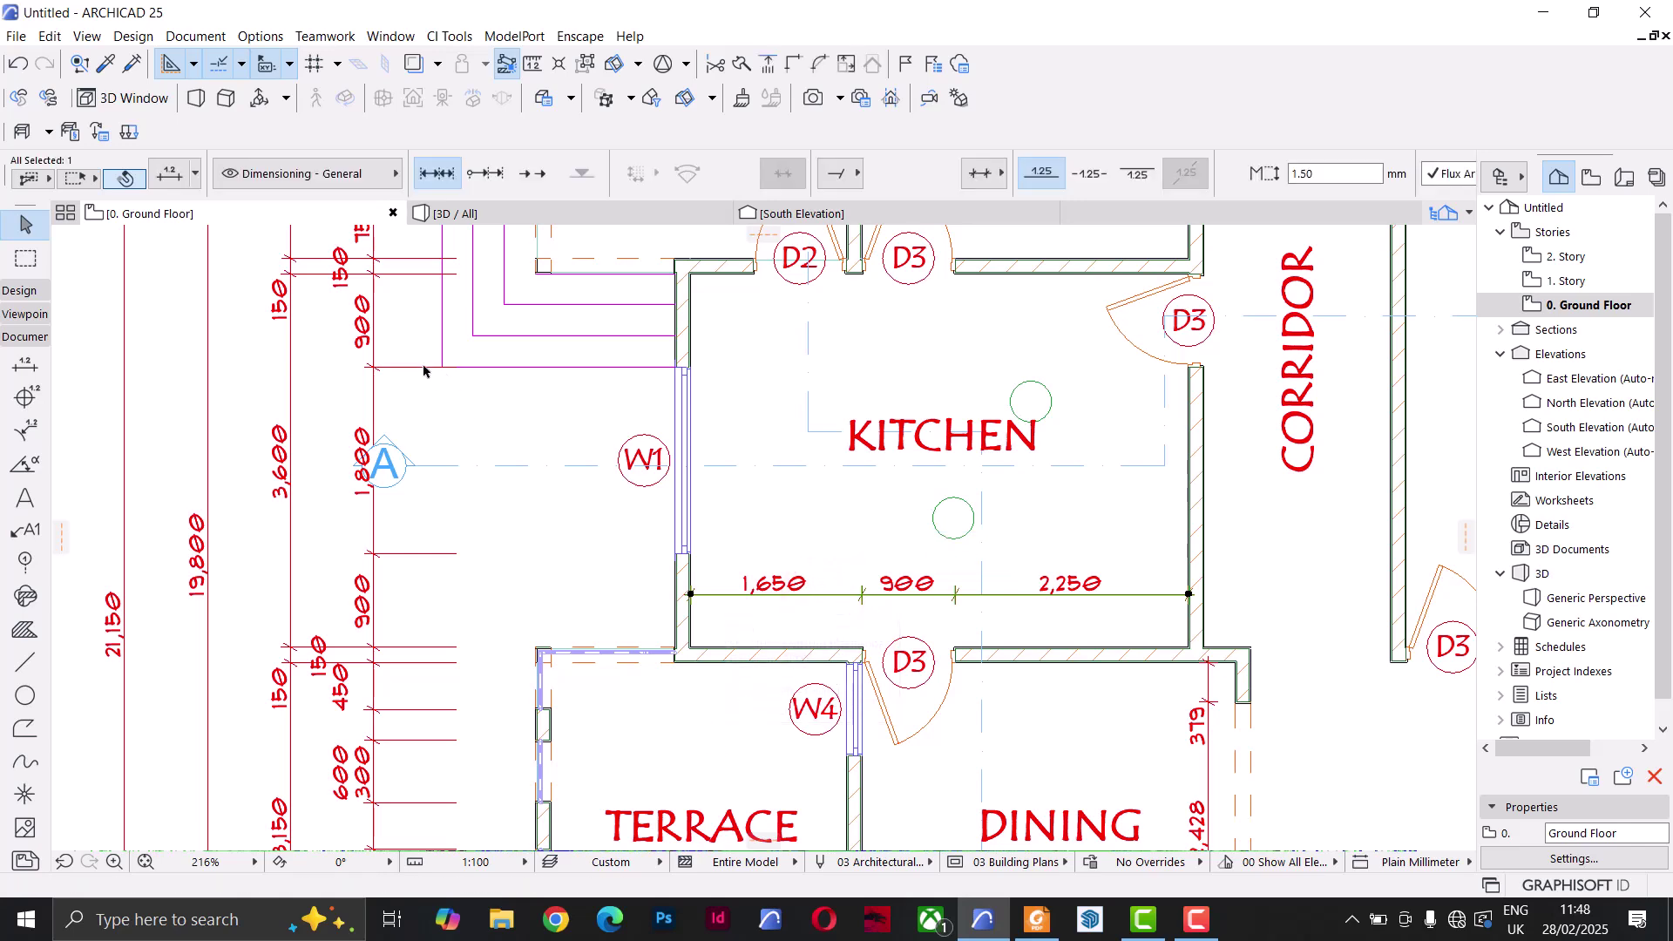
pyautogui.hotkey('ctrl', 't')
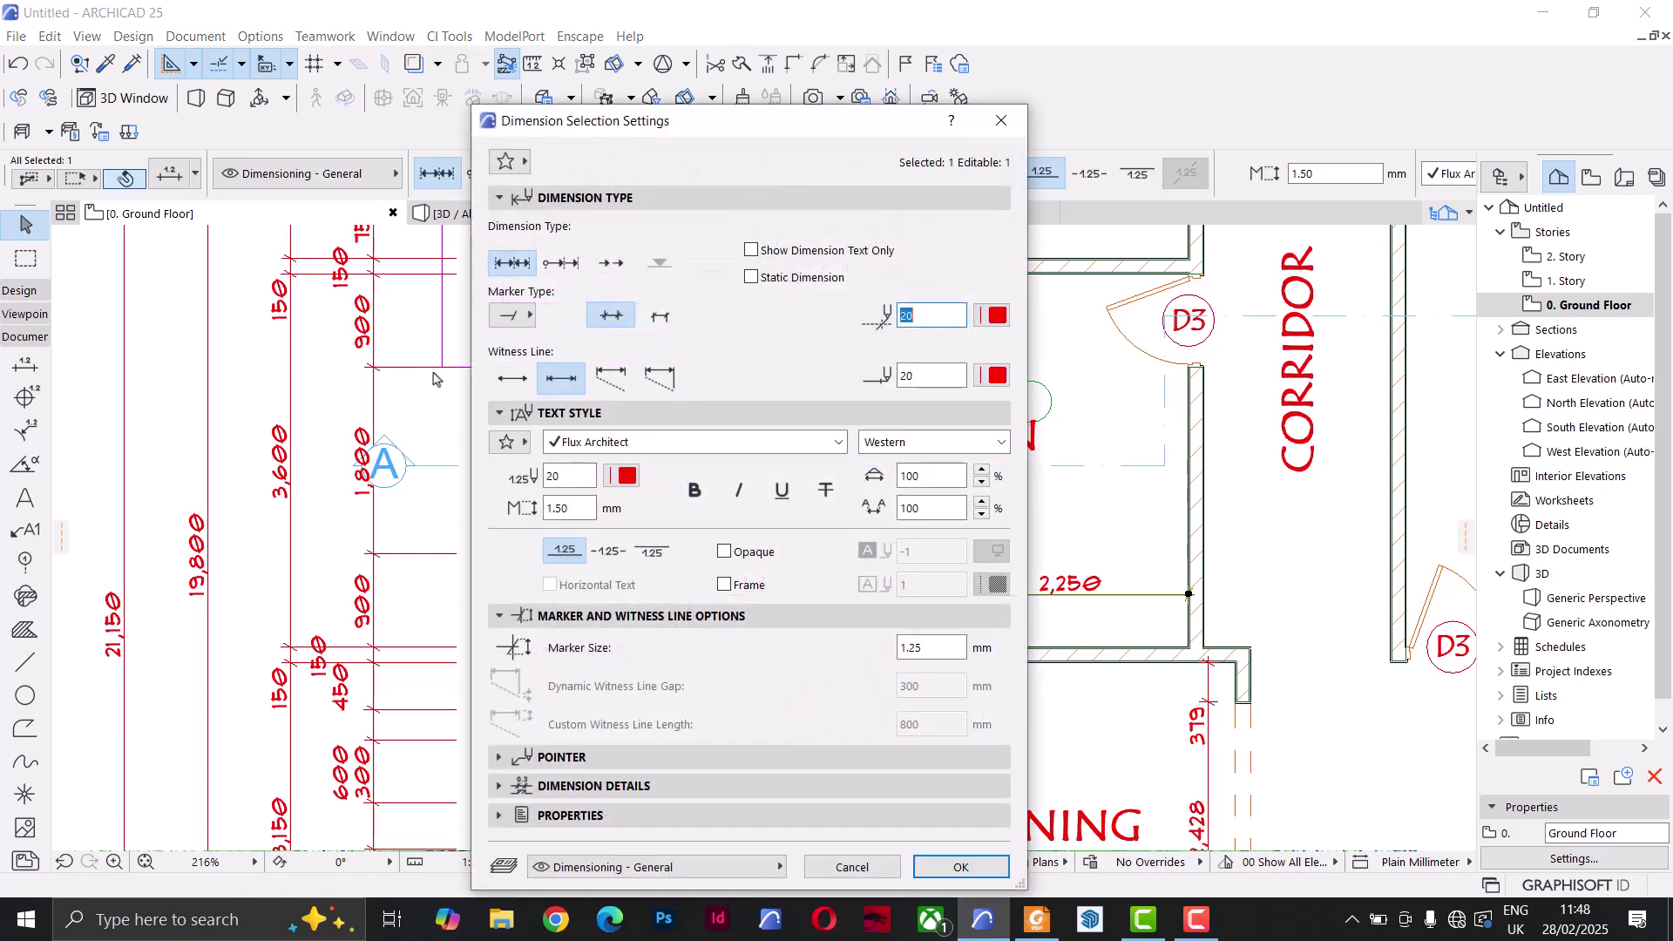
# Step: Save the kitchen chain's dimension settings as a favorite named 'Interior Dimension', then close the settings
pyautogui.click(506, 163)
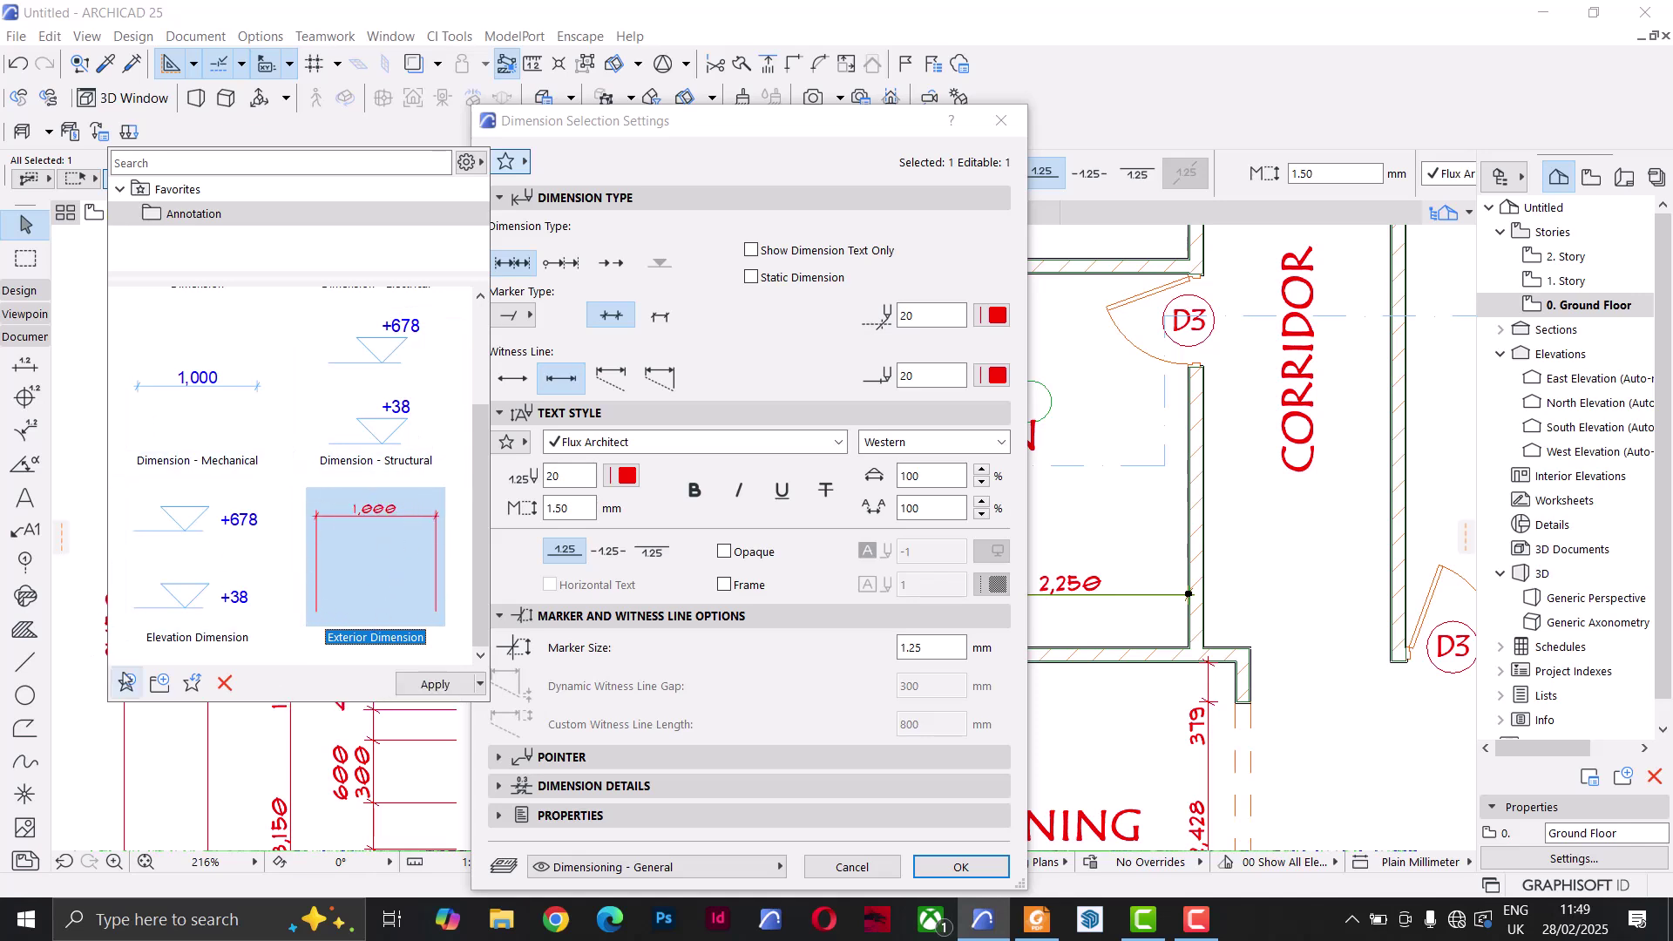
pyautogui.click(127, 682)
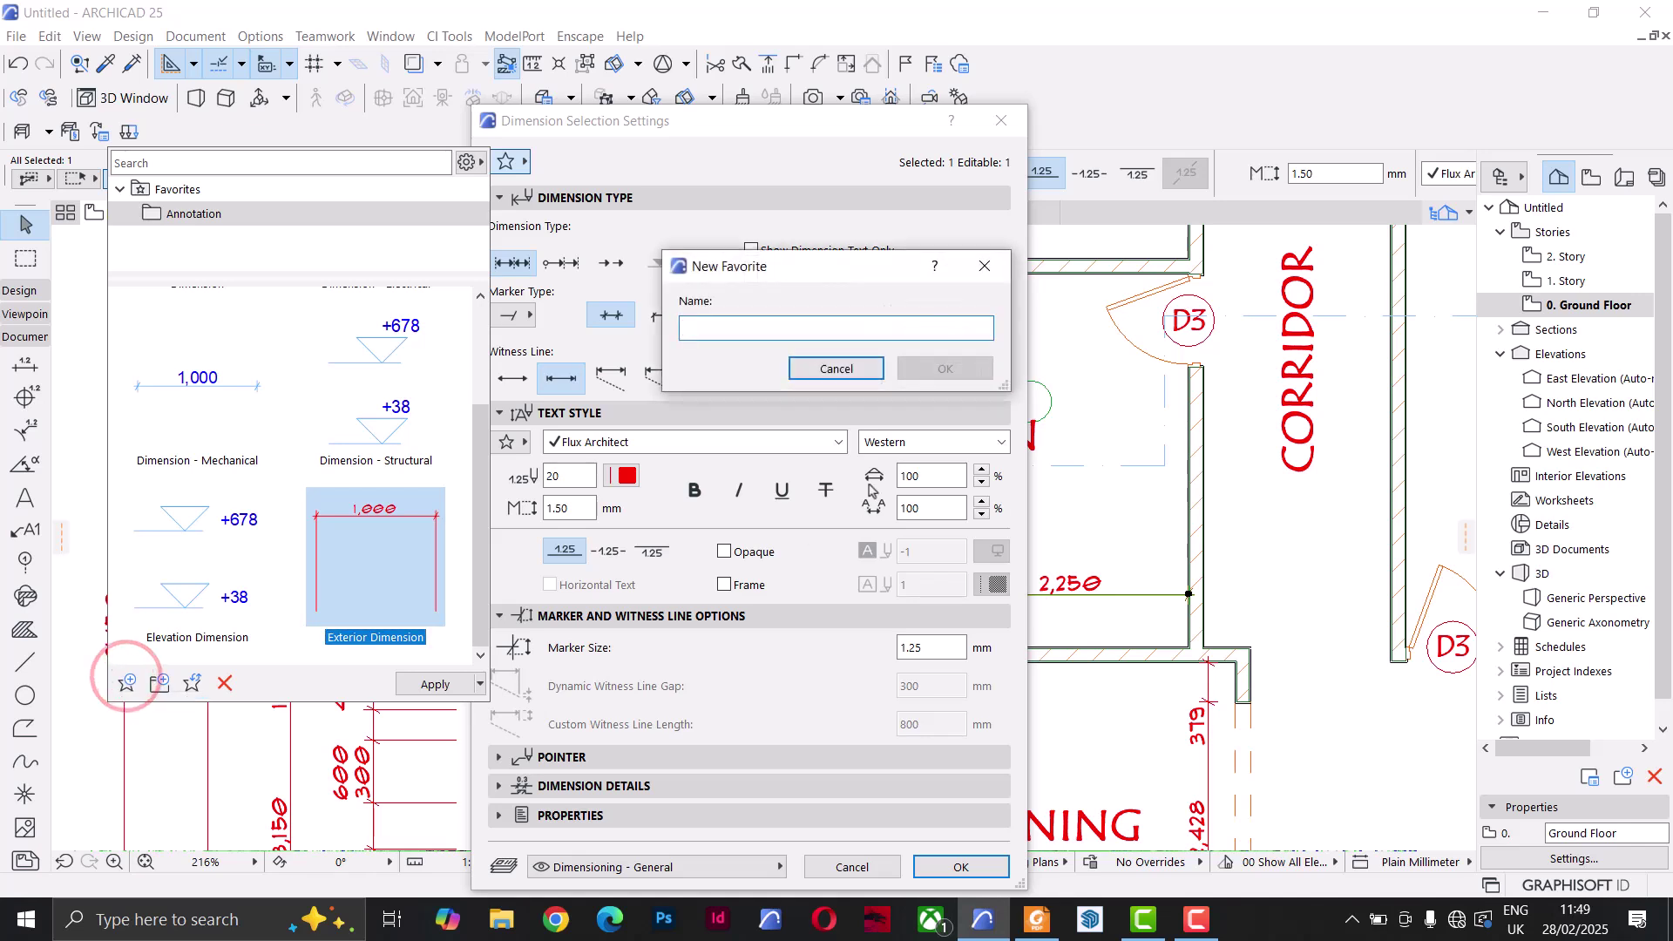
pyautogui.write('Interior')
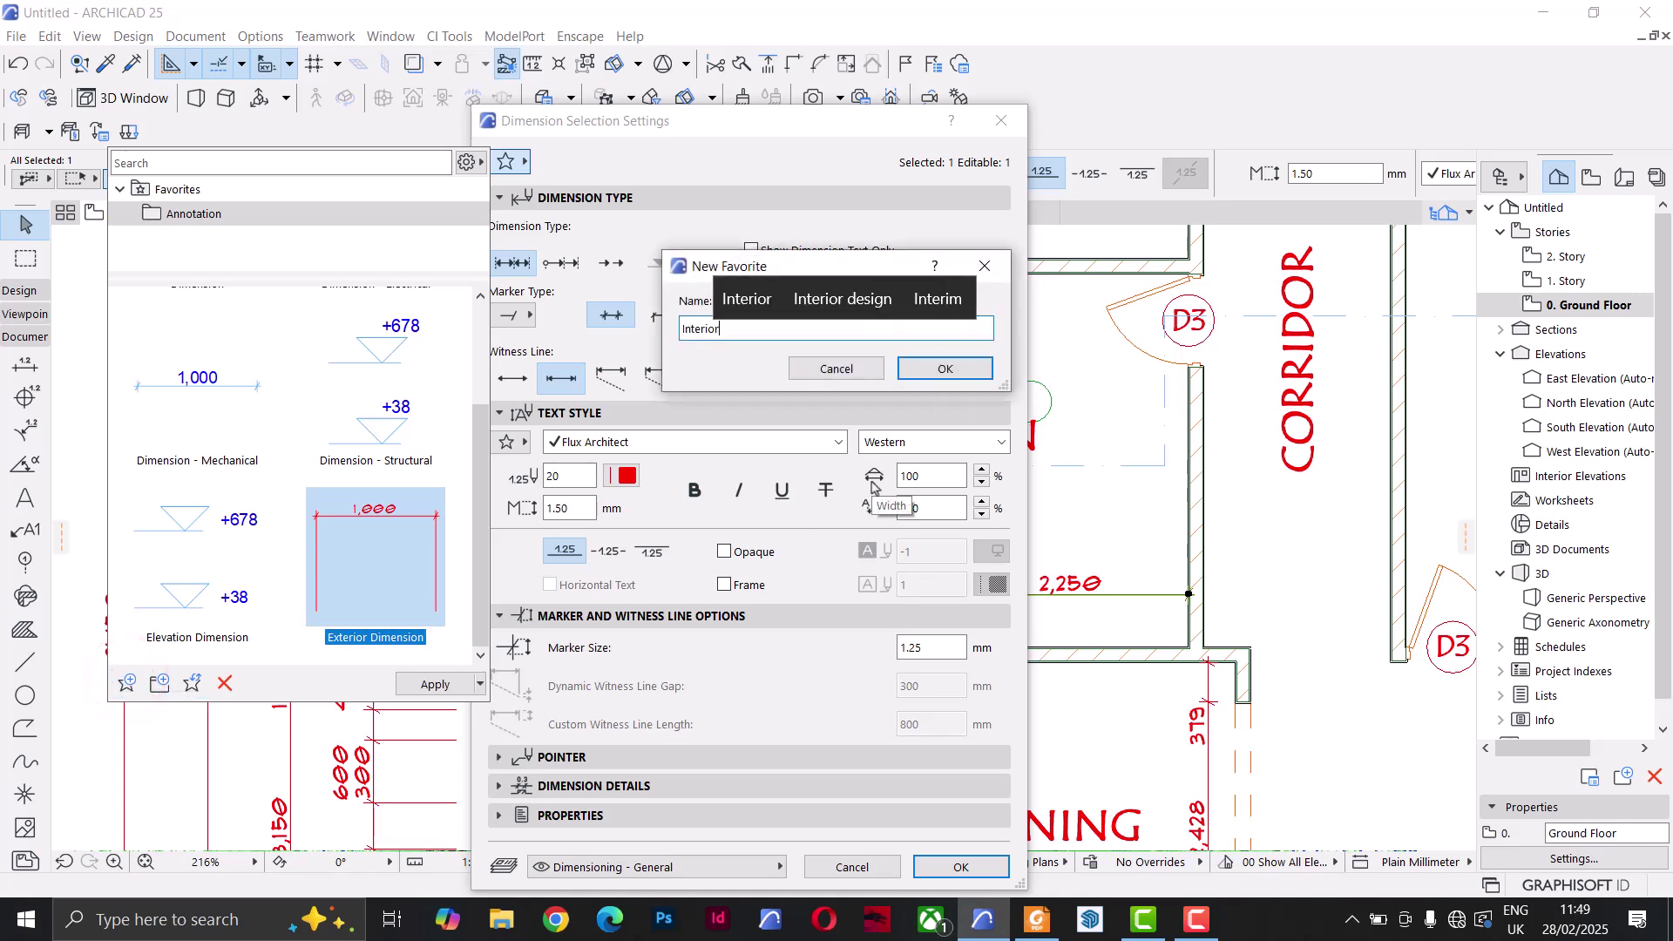
pyautogui.write(' Dimension')
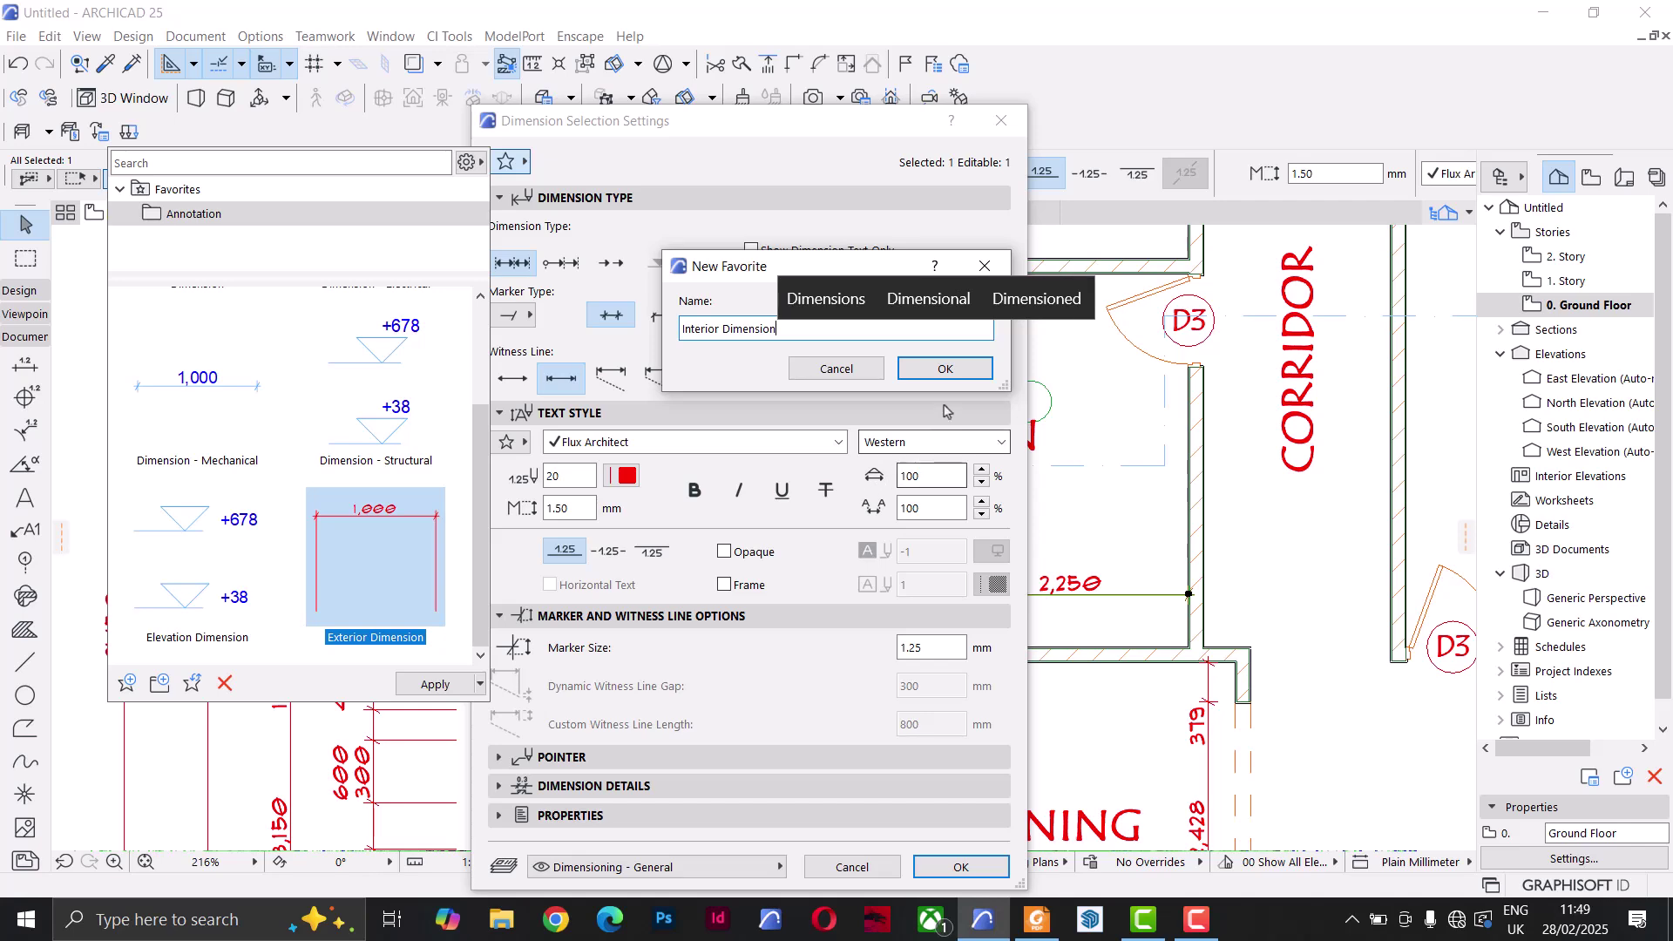
pyautogui.click(957, 364)
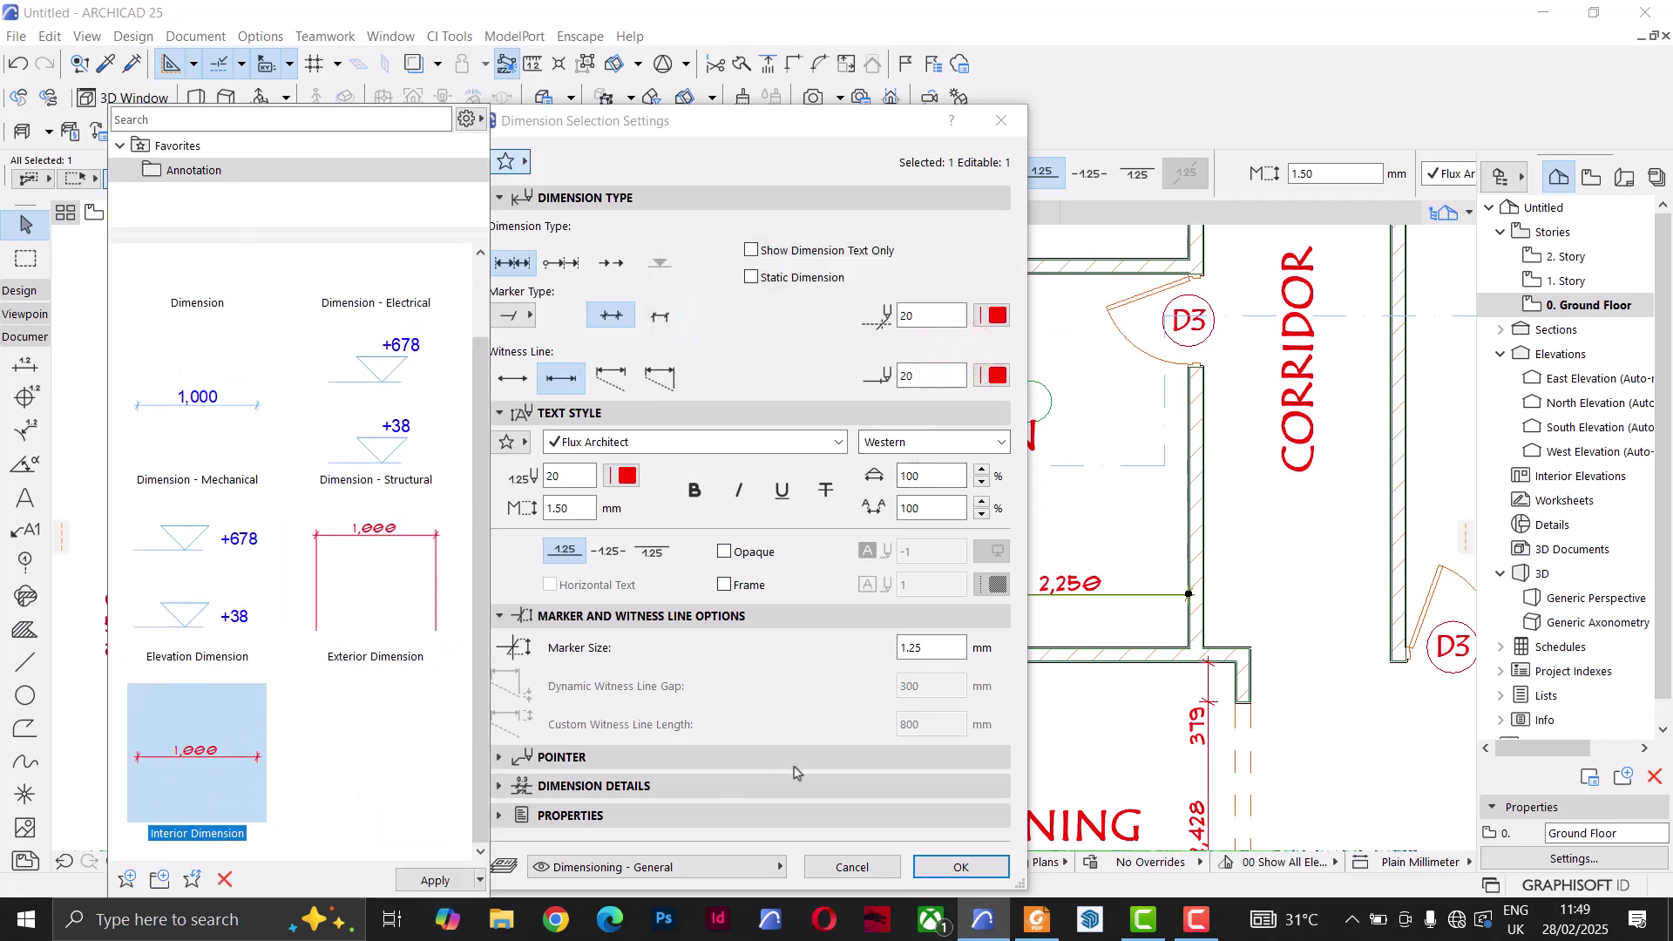
pyautogui.click(824, 715)
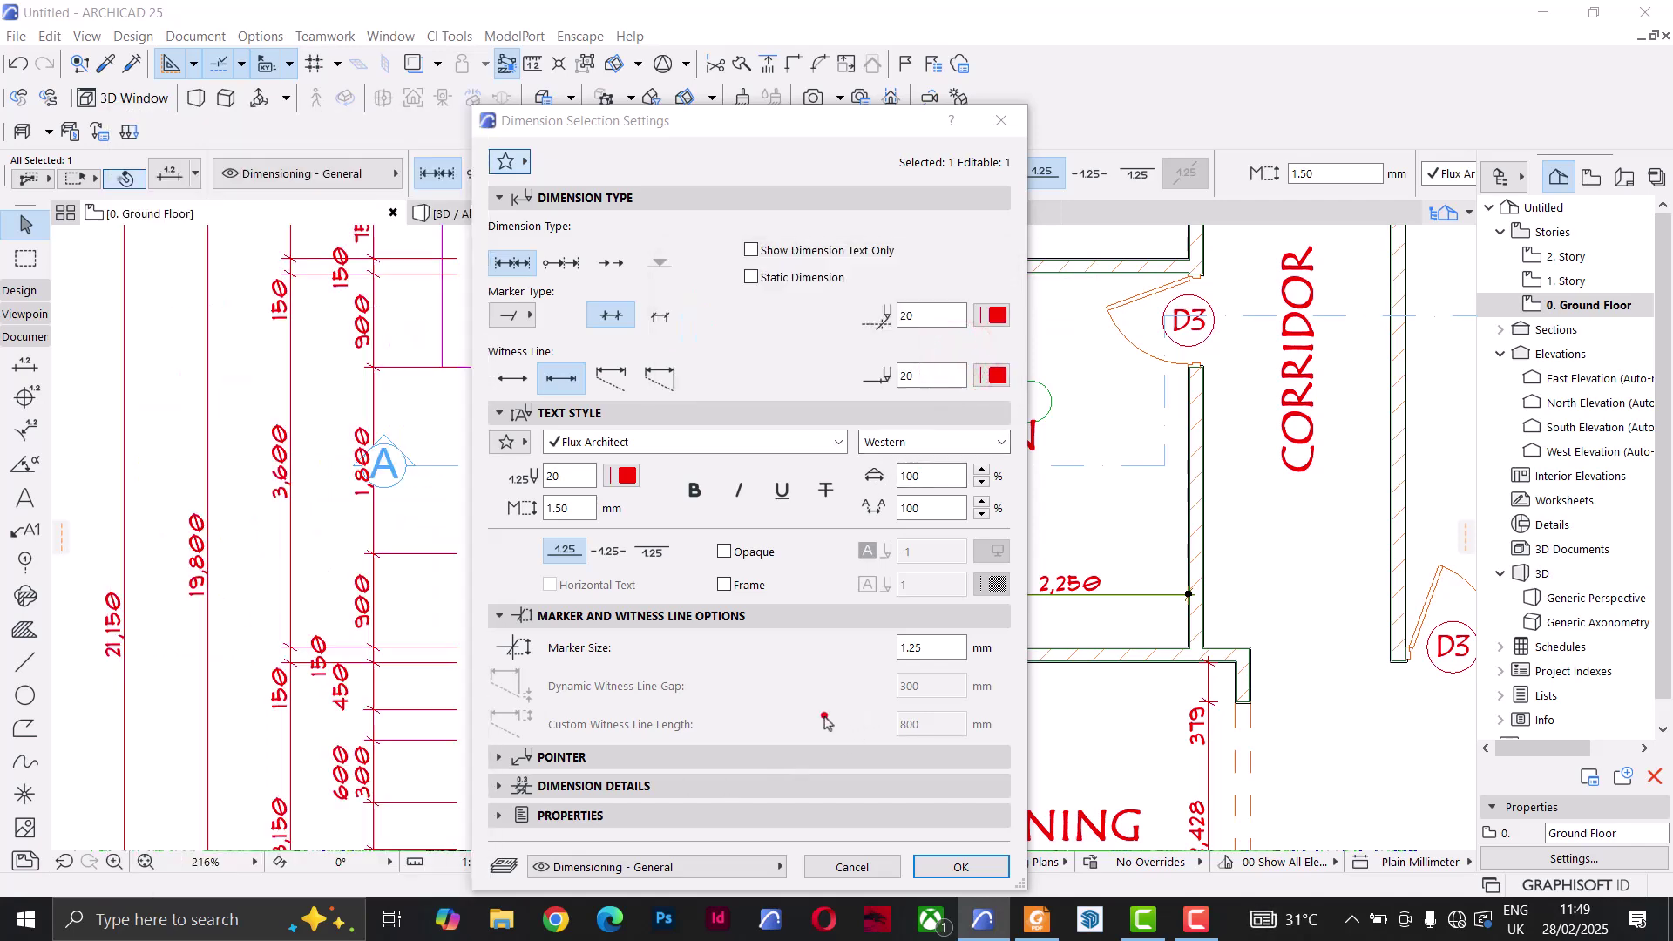
pyautogui.click(958, 866)
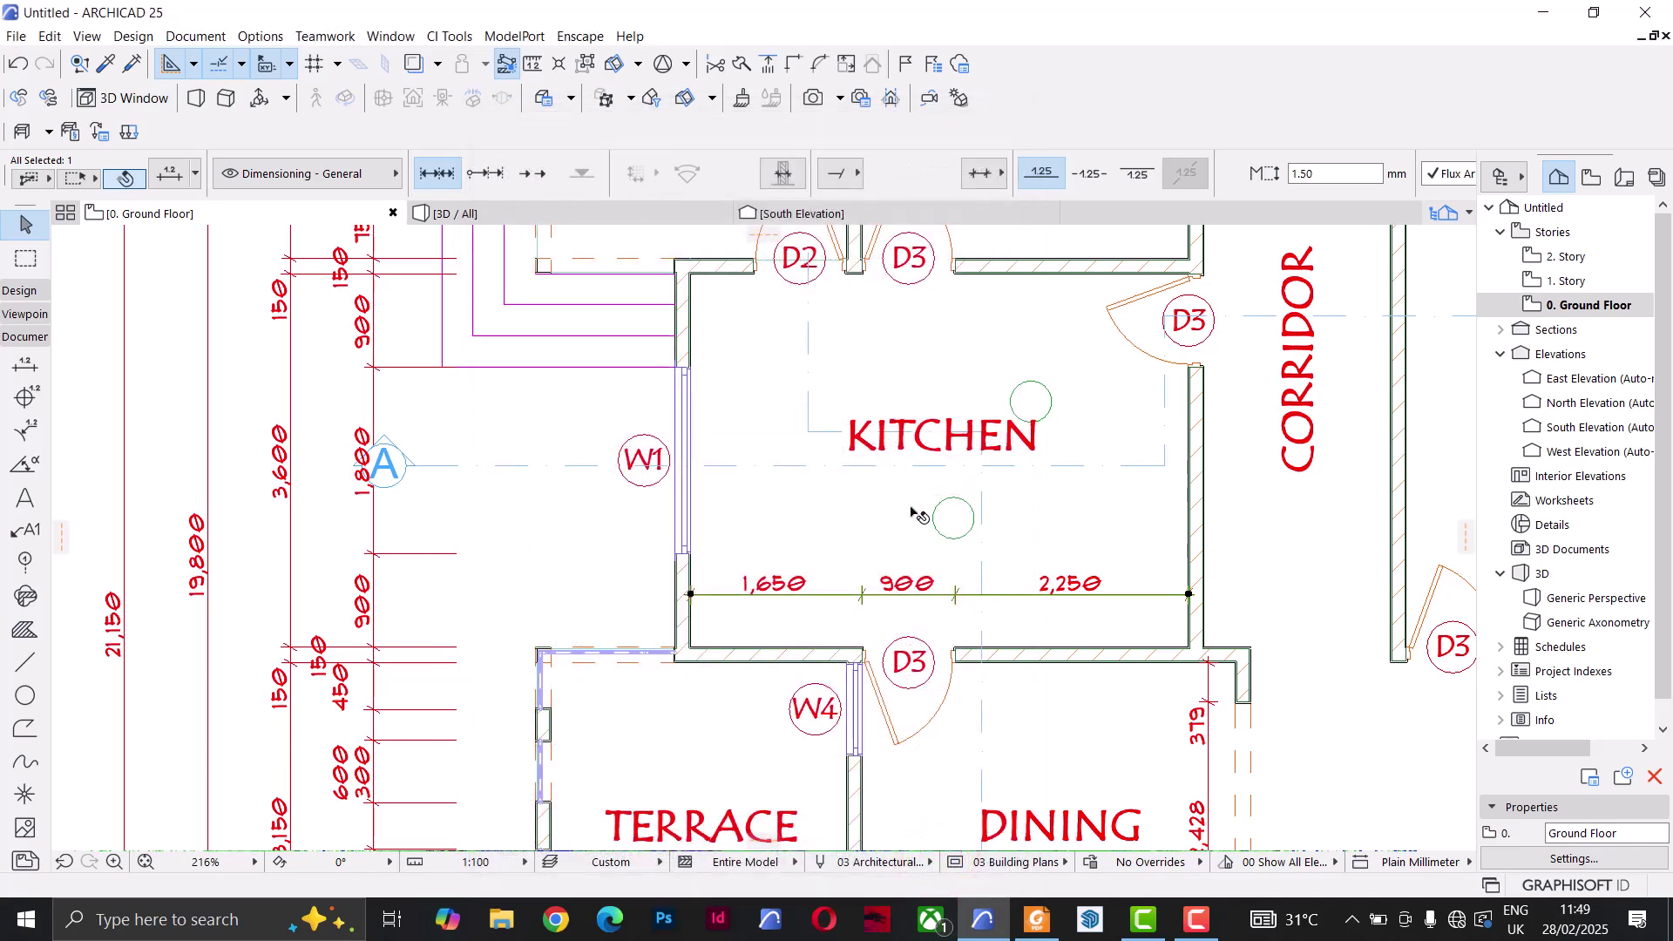
# Step: Select the inner vertical dimension chain beside the Kitchen and Terrace and open its settings
pyautogui.click(913, 514)
pyautogui.scroll(-4, 862, 540)
pyautogui.scroll(2, 624, 471)
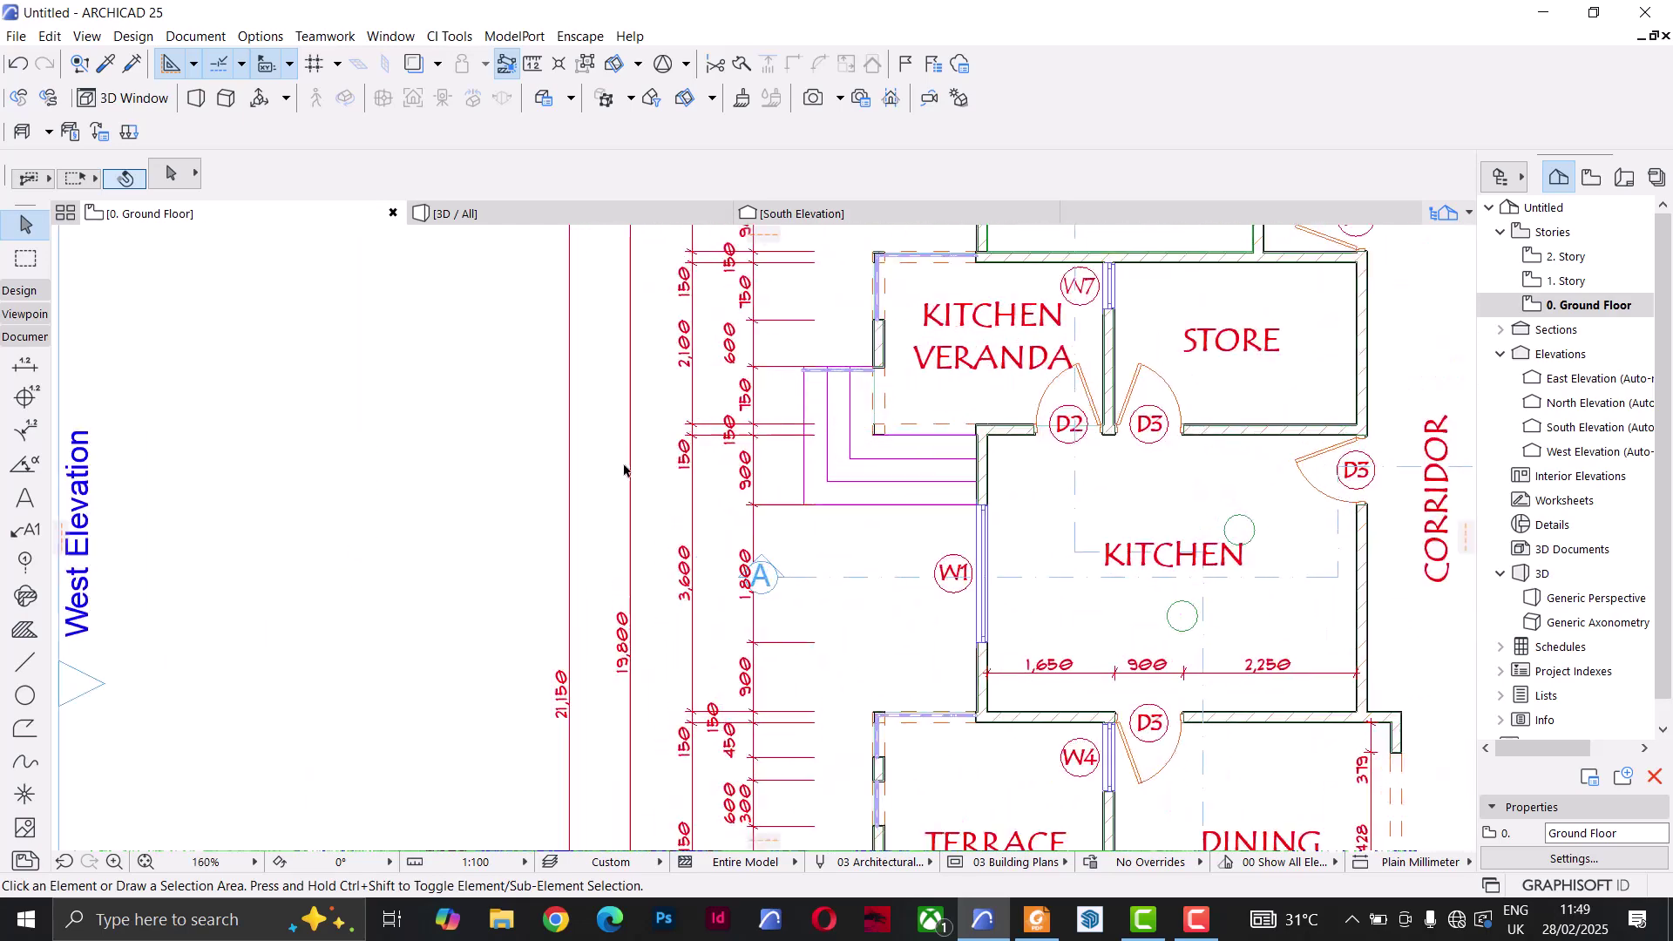
pyautogui.scroll(3, 758, 645)
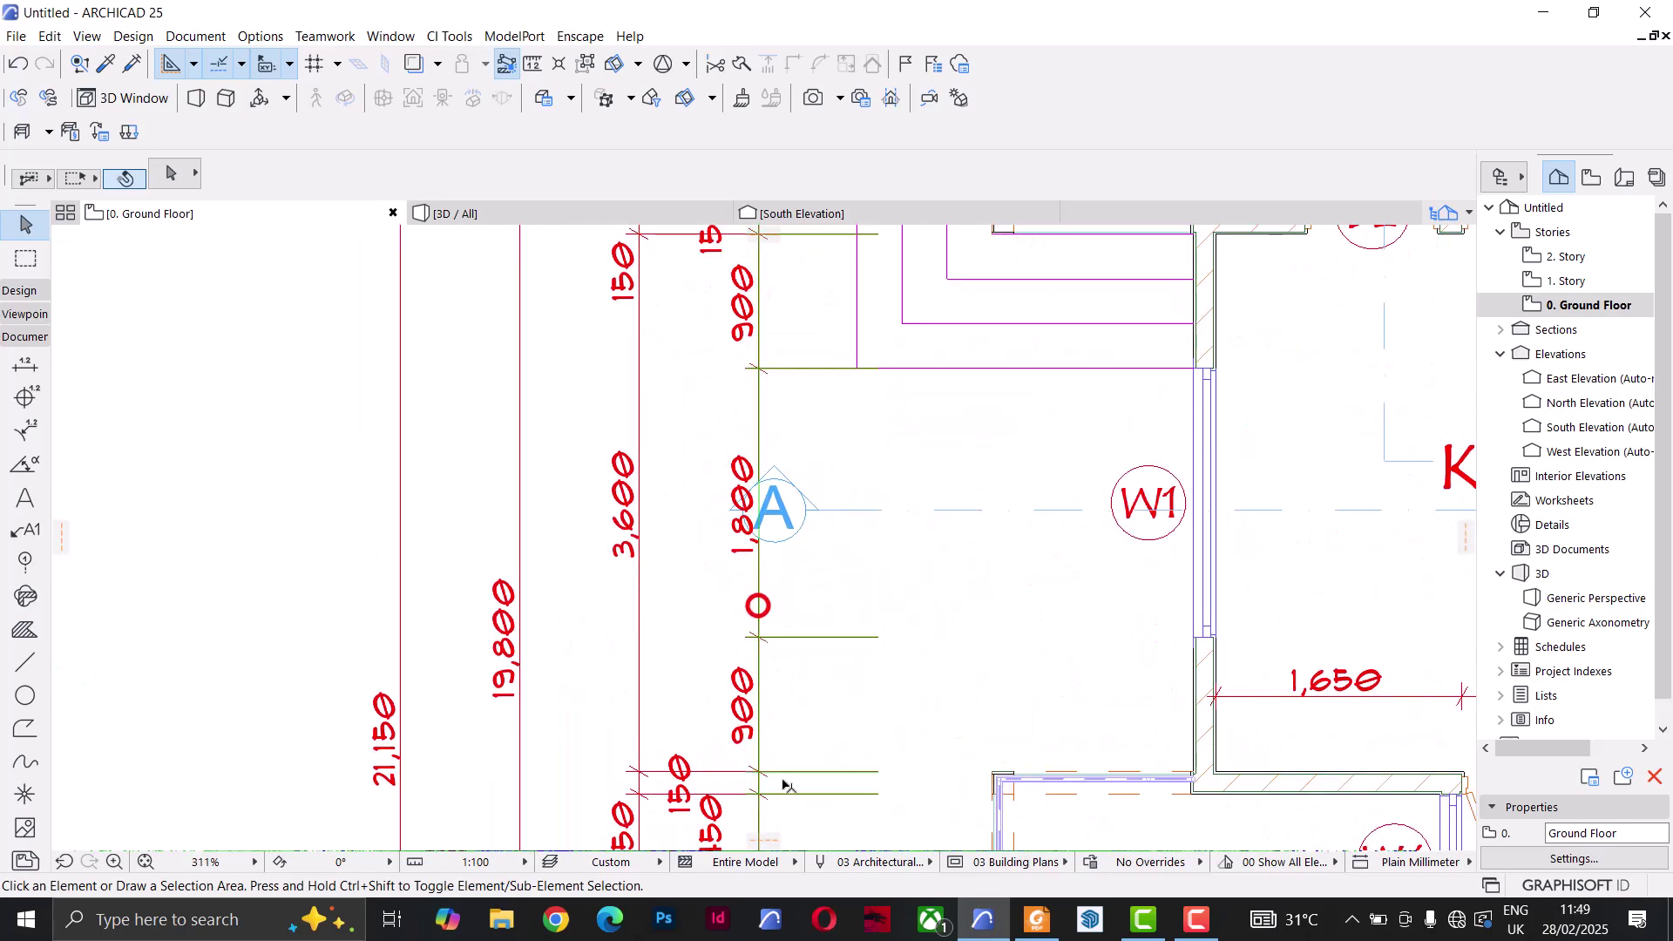
pyautogui.click(784, 784)
pyautogui.scroll(-4, 802, 627)
pyautogui.scroll(3, 767, 654)
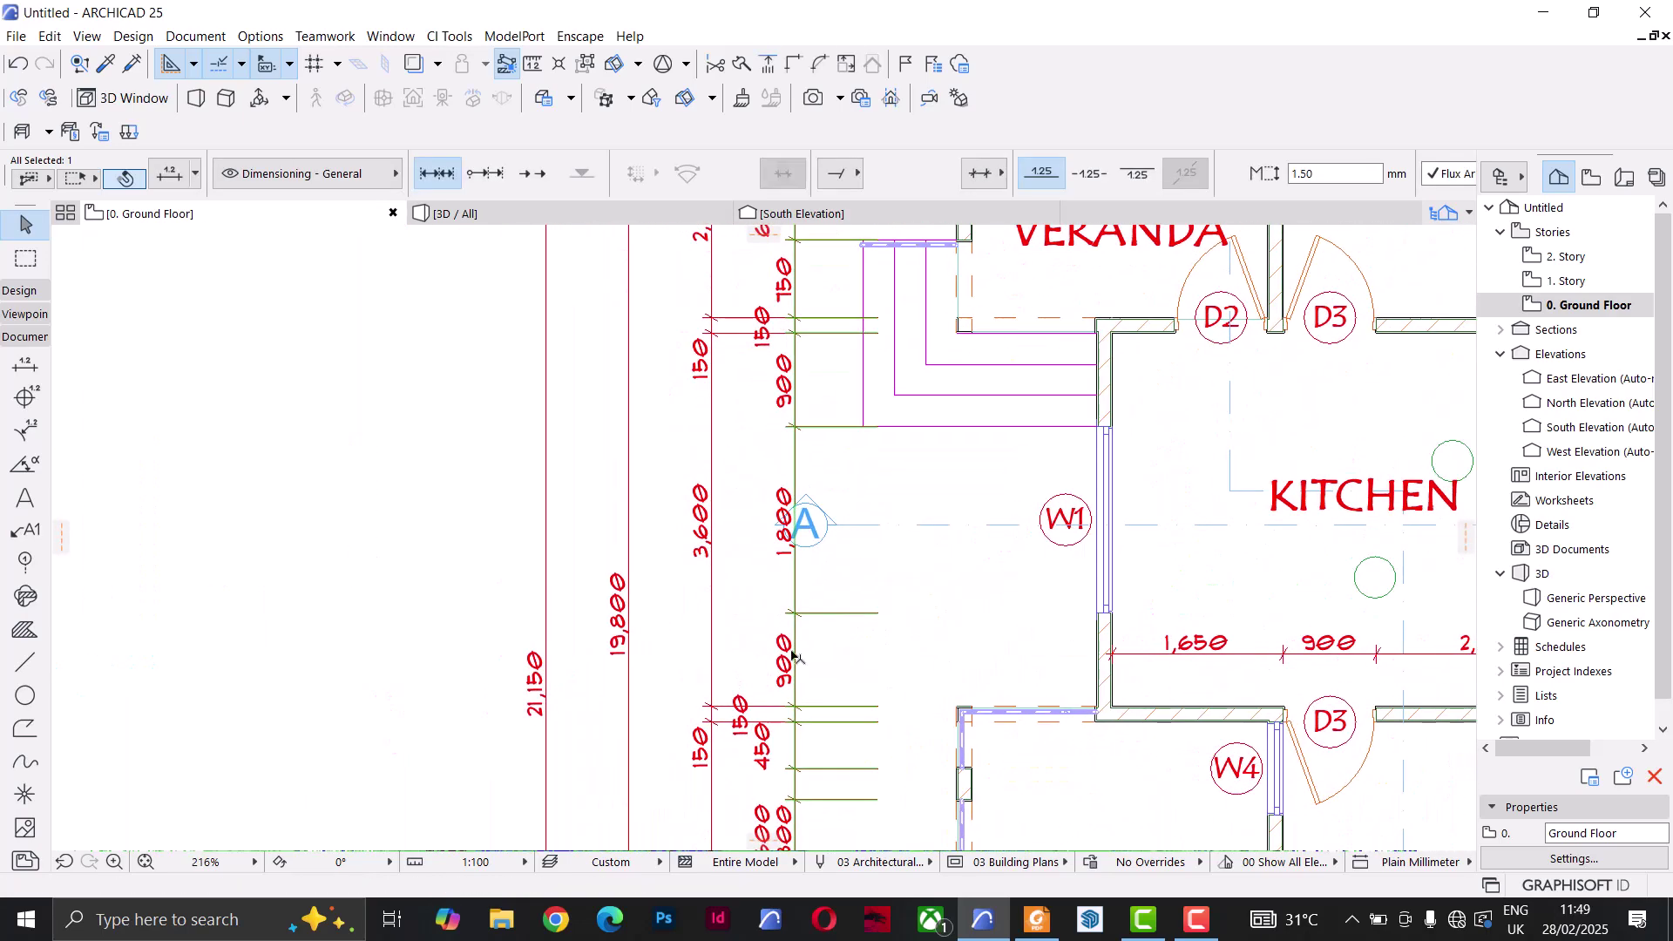
pyautogui.click(800, 597)
pyautogui.click(798, 595)
pyautogui.hotkey('ctrl', 't')
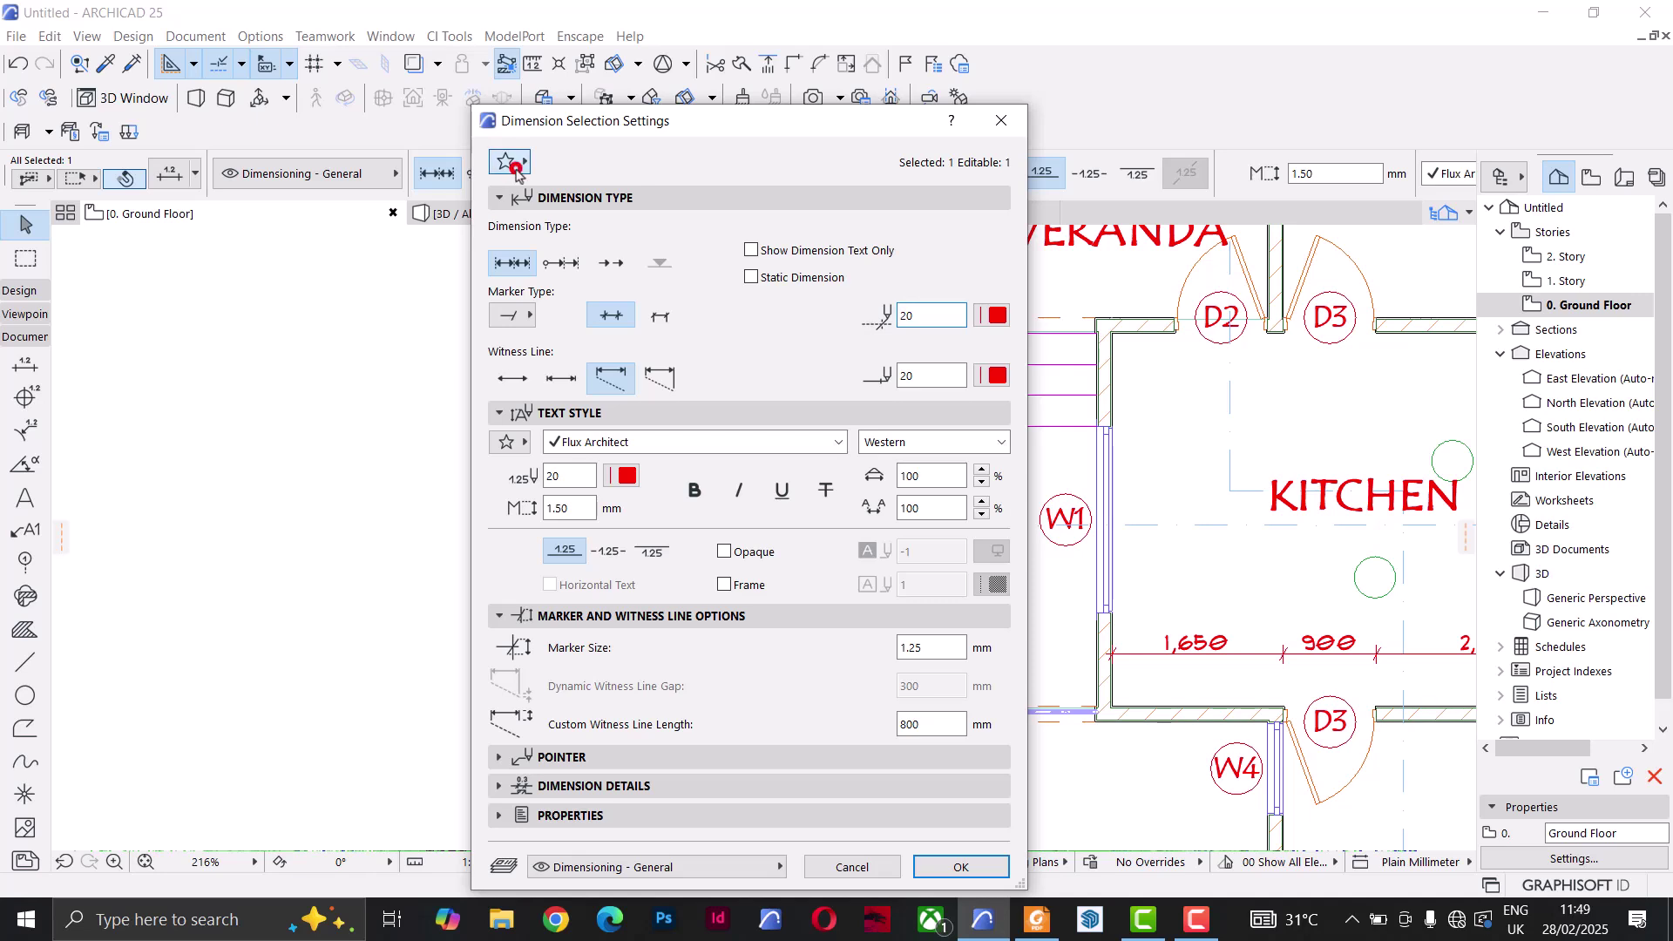
# Step: Apply the Interior Dimension favorite to the vertical chain and confirm the settings
pyautogui.click(508, 162)
pyautogui.click(376, 580)
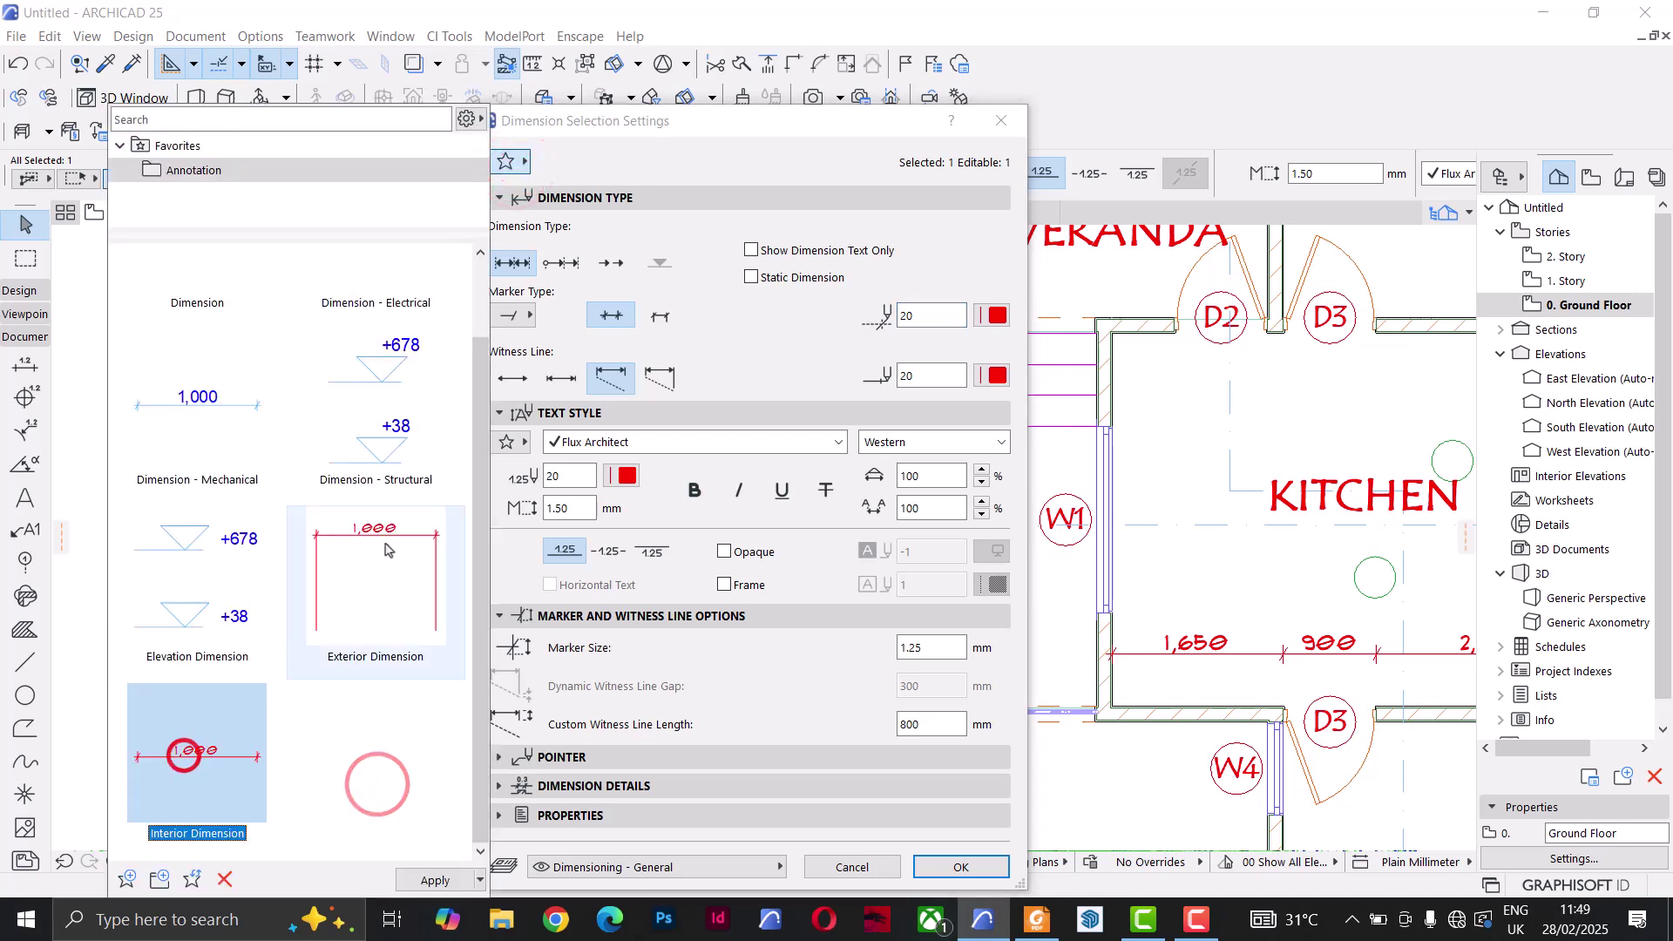
pyautogui.click(218, 760)
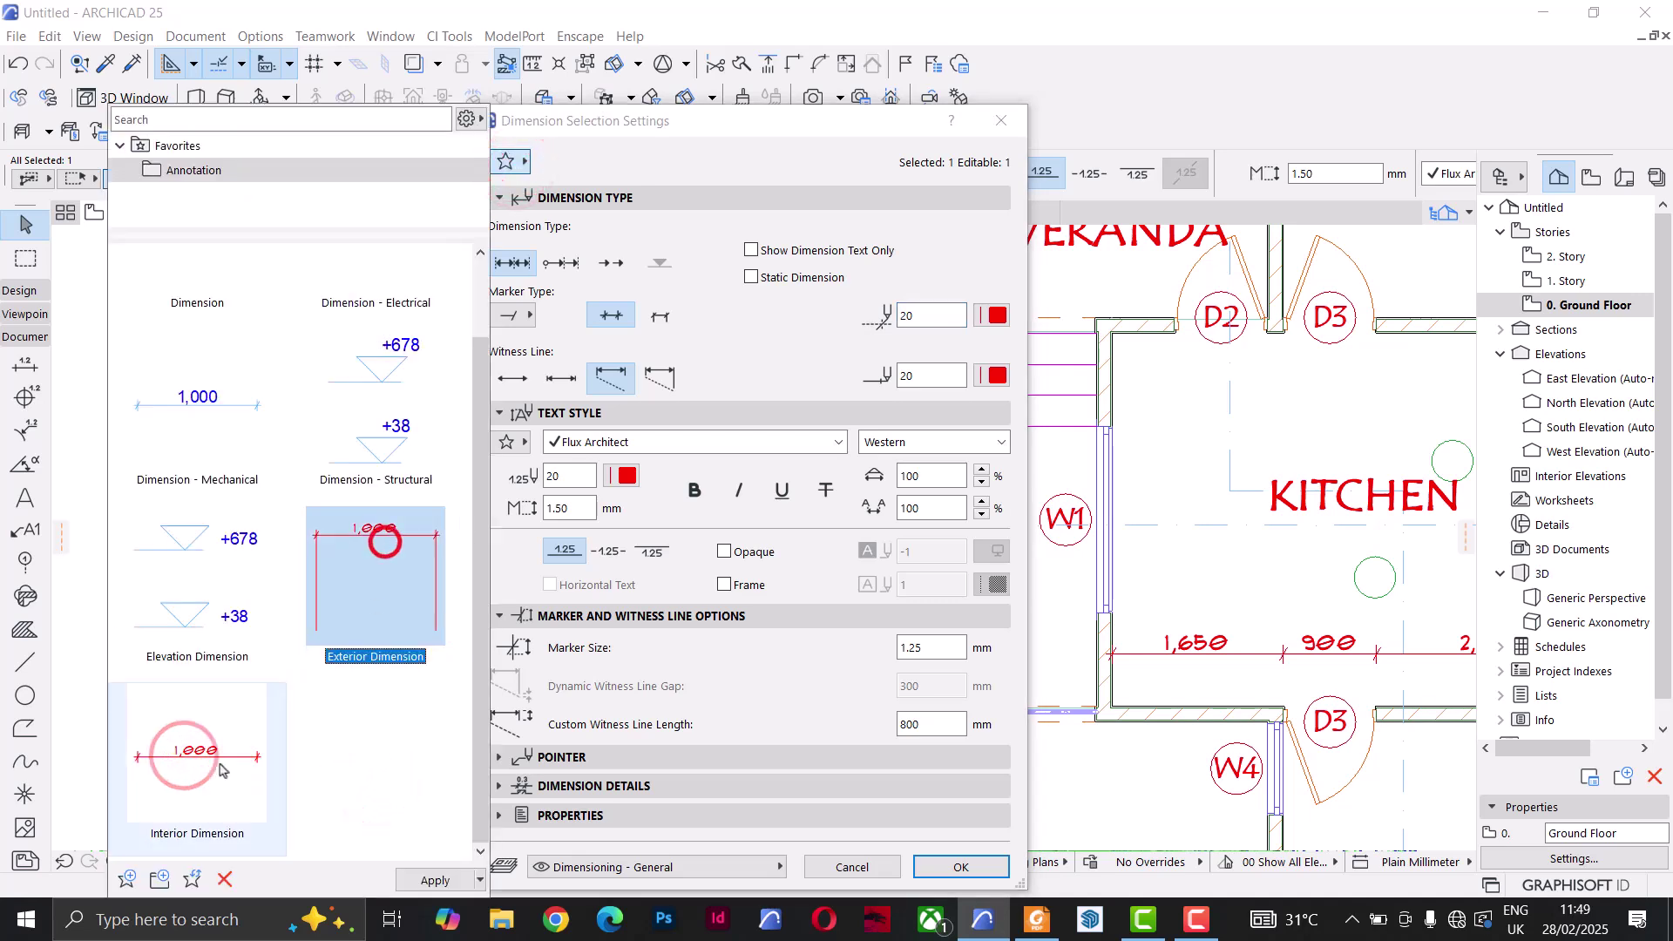
pyautogui.click(433, 880)
pyautogui.click(960, 867)
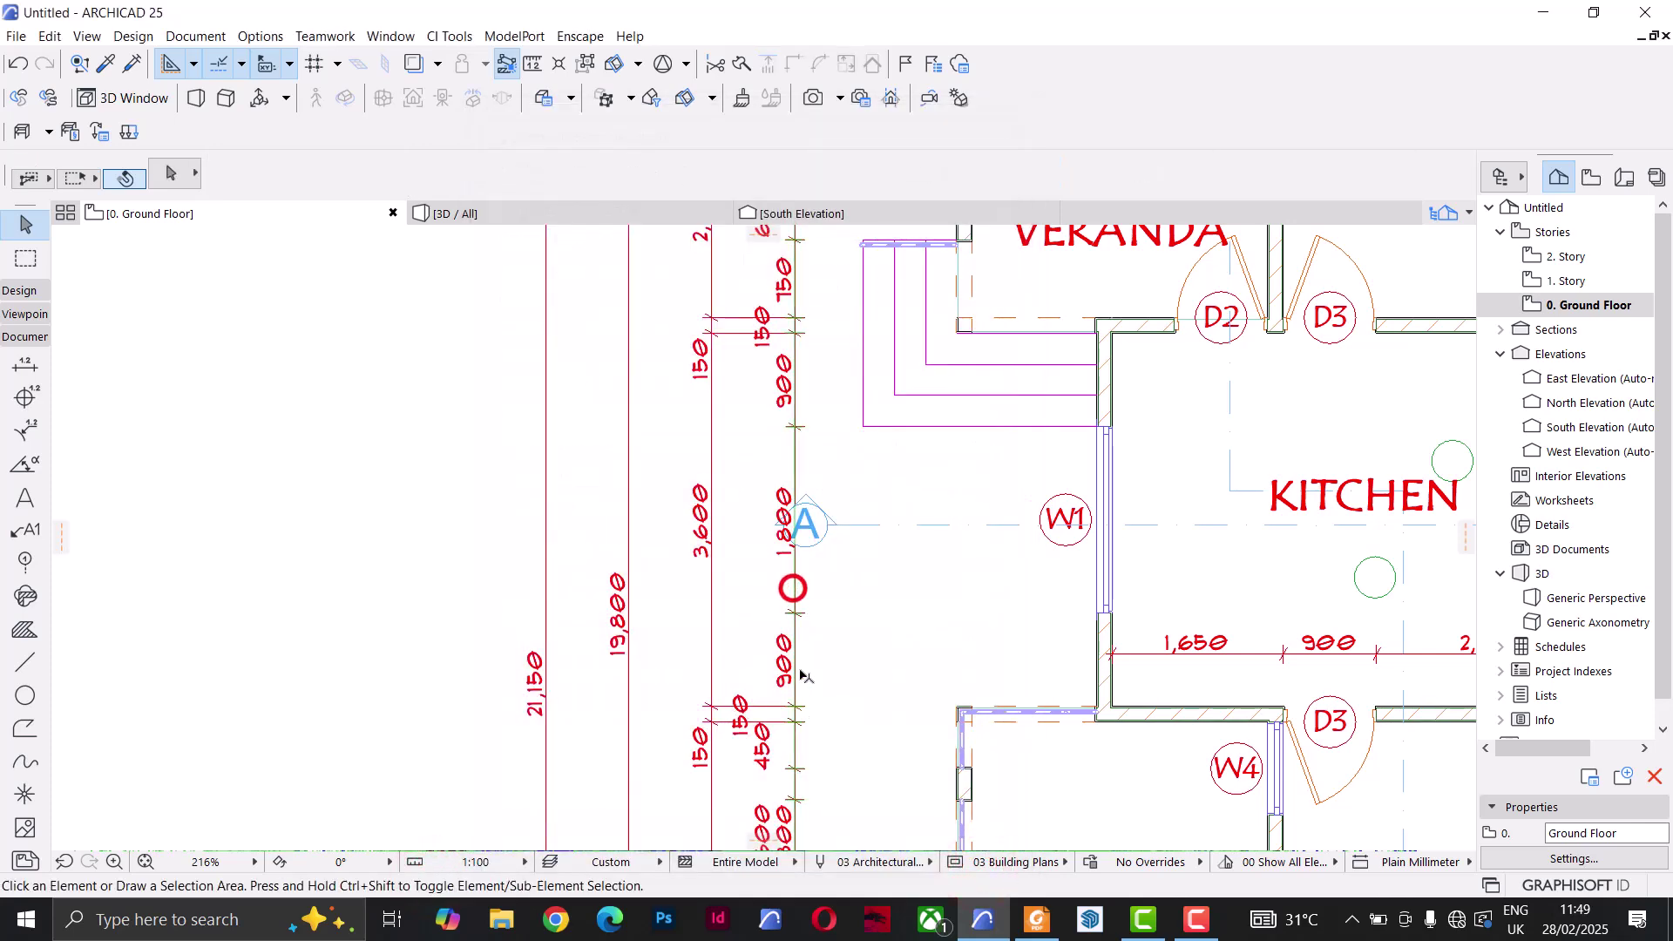
pyautogui.click(794, 596)
pyautogui.scroll(-3, 795, 584)
pyautogui.scroll(3, 800, 549)
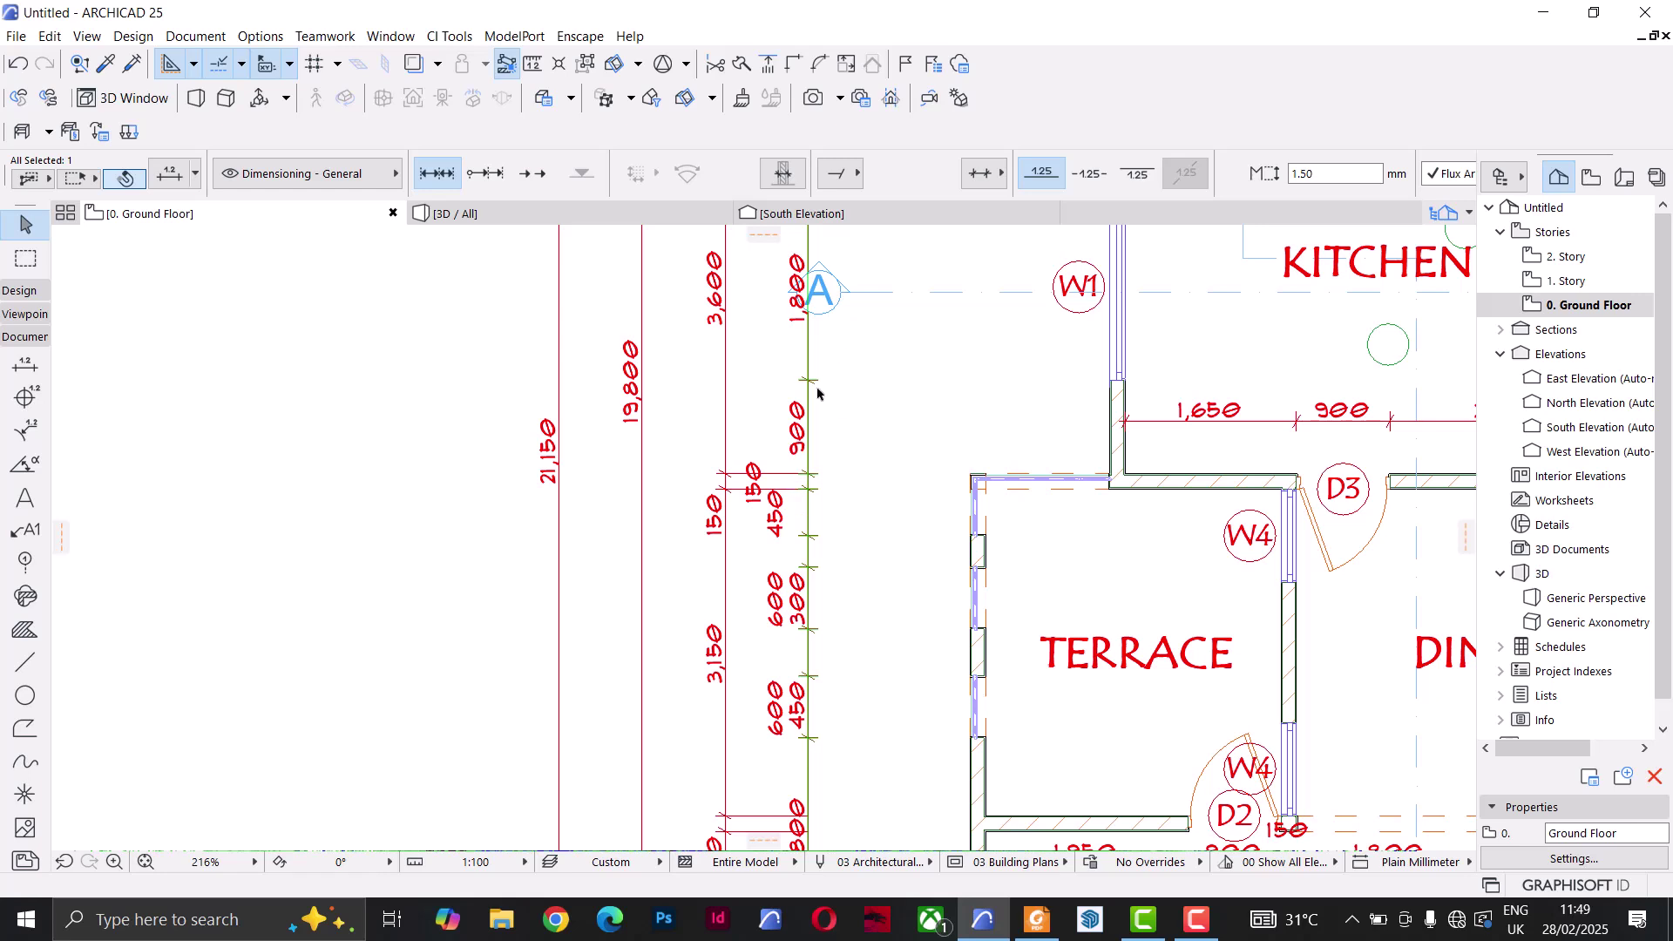